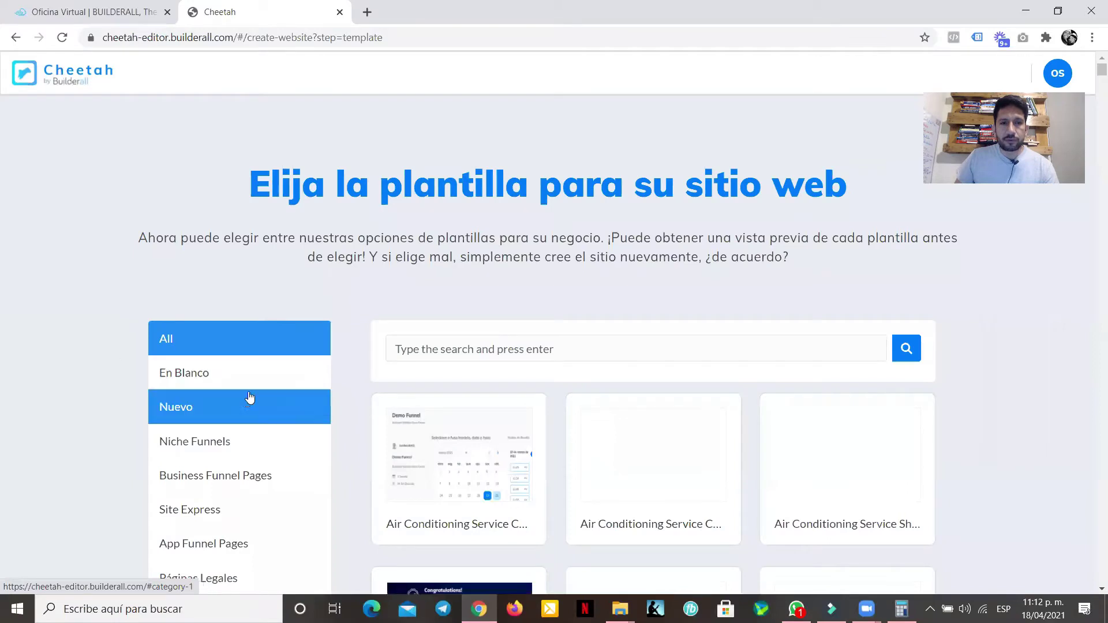
# - Create the website from the Plantilla en Blanco template in the En Blanco category
pyautogui.click(250, 385)
pyautogui.moveTo(452, 451)
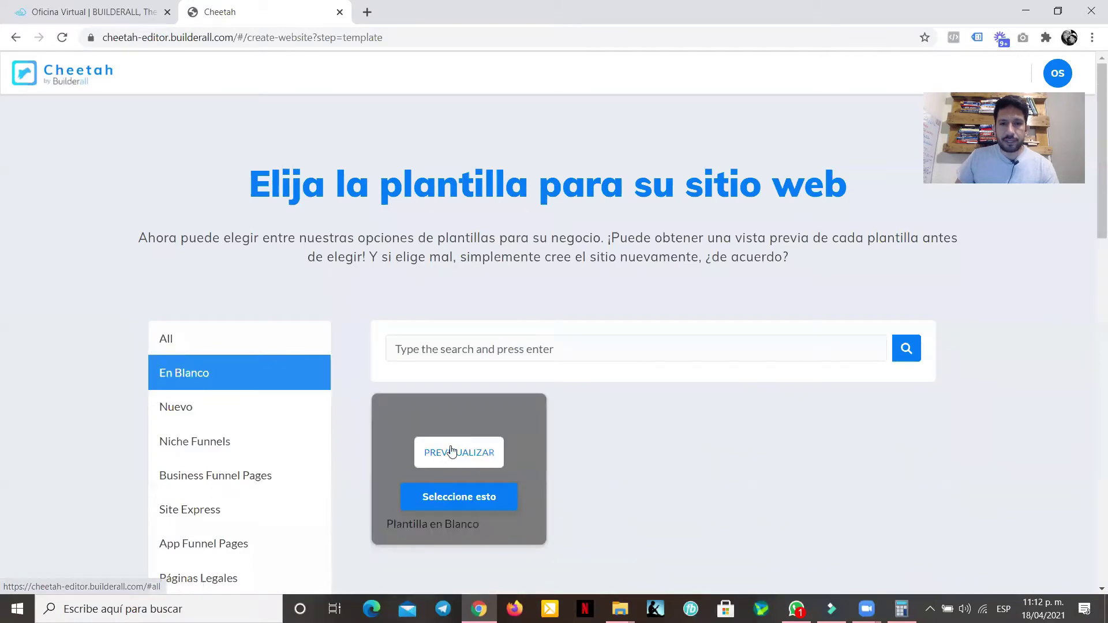
pyautogui.click(447, 496)
pyautogui.click(637, 380)
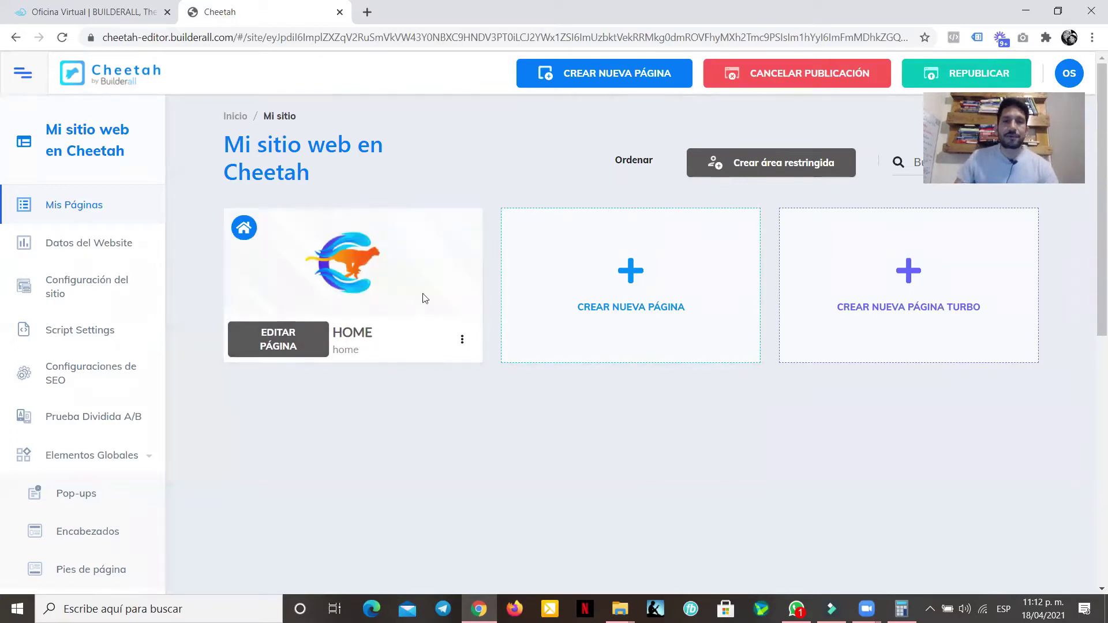
# - Open the site configuration and set the site title to "Deetallado Automotriz"
pyautogui.click(56, 279)
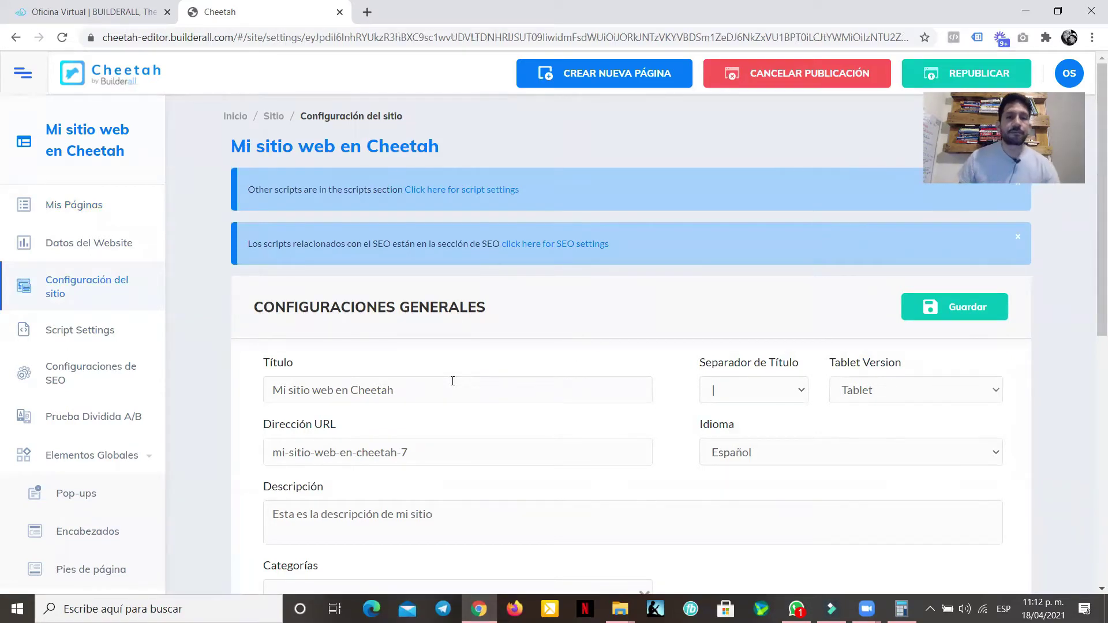
pyautogui.doubleClick(453, 380)
pyautogui.hotkey('ctrl', 'a')
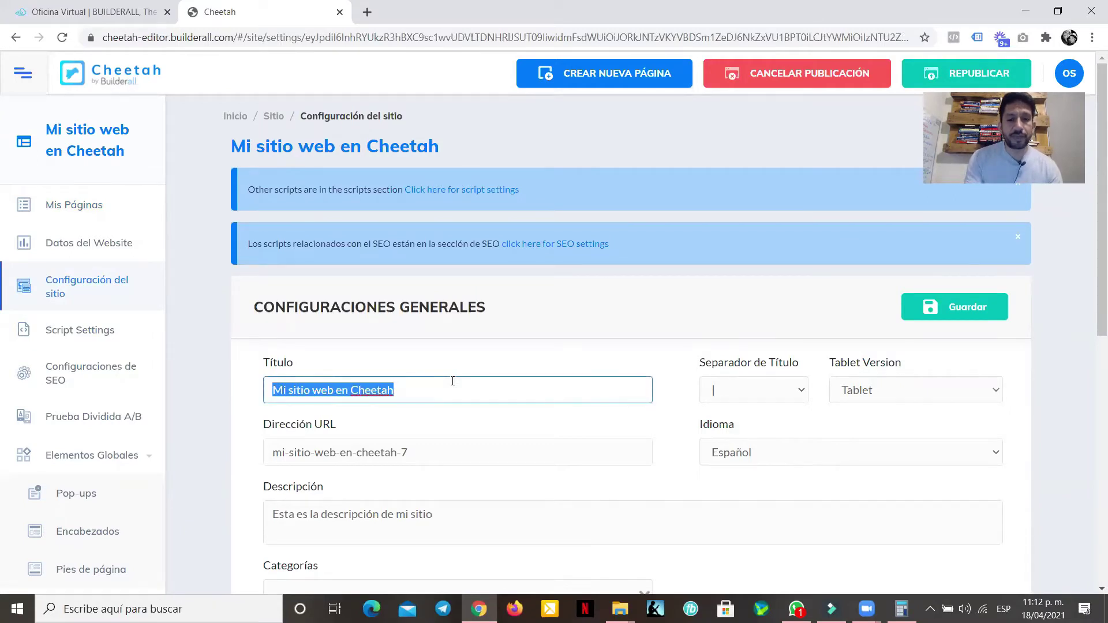
pyautogui.write('Dee')
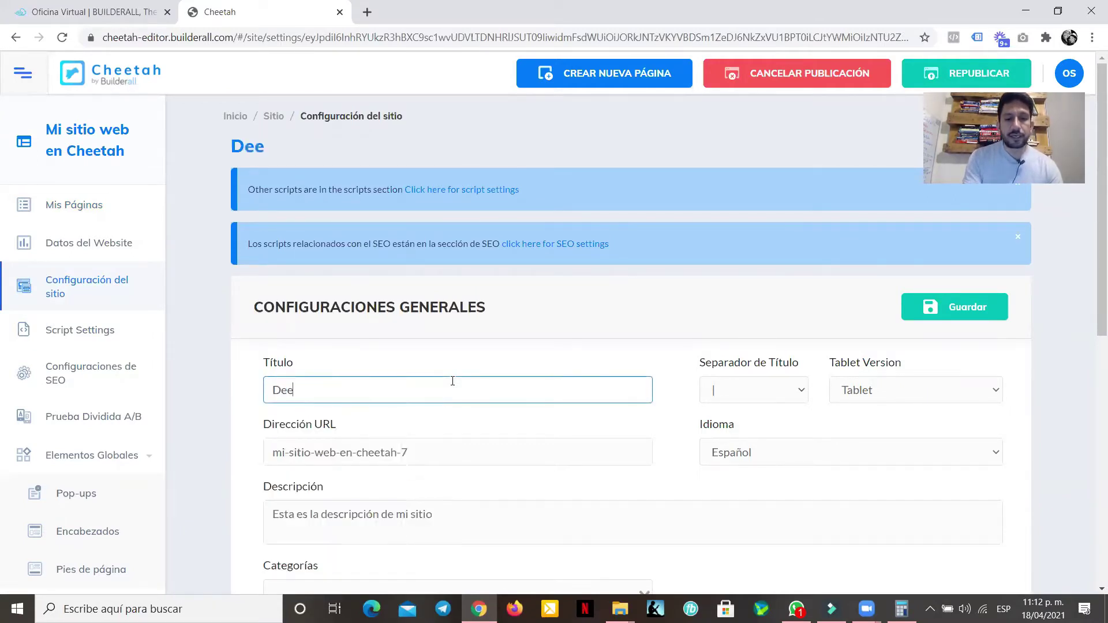
pyautogui.write('tallado Automotriz')
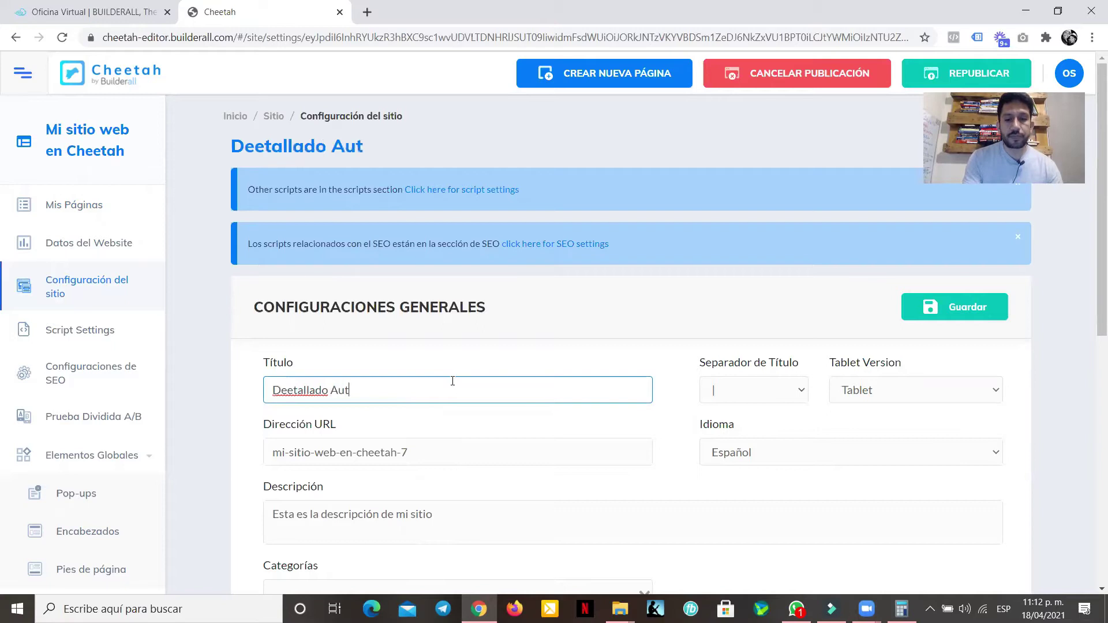
pyautogui.press('Tab')
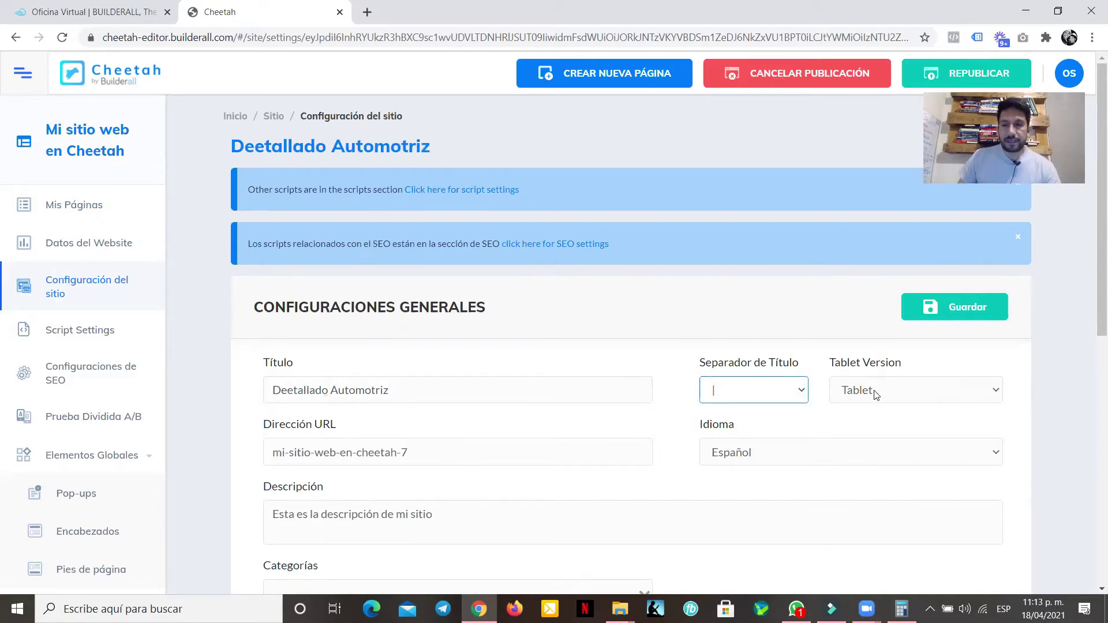
# - Set the site's URL to "detallado" and its description to "Landing Page Para Detallado Automotriz", and save the configuration
pyautogui.tripleClick(420, 456)
pyautogui.write('detallado')
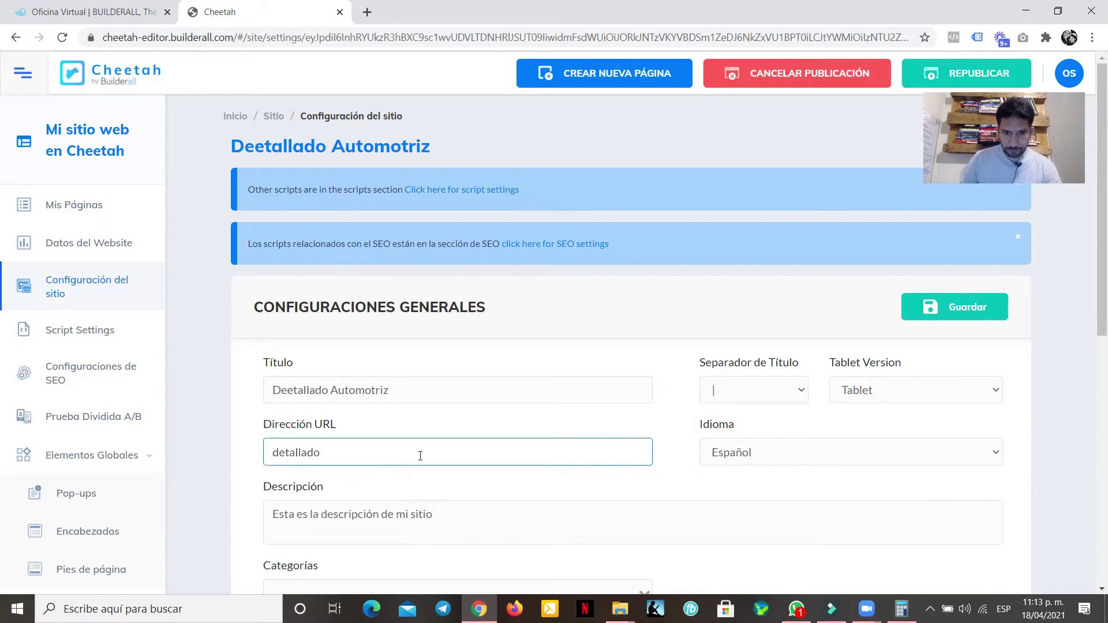
pyautogui.tripleClick(418, 523)
pyautogui.write('Landing Page P')
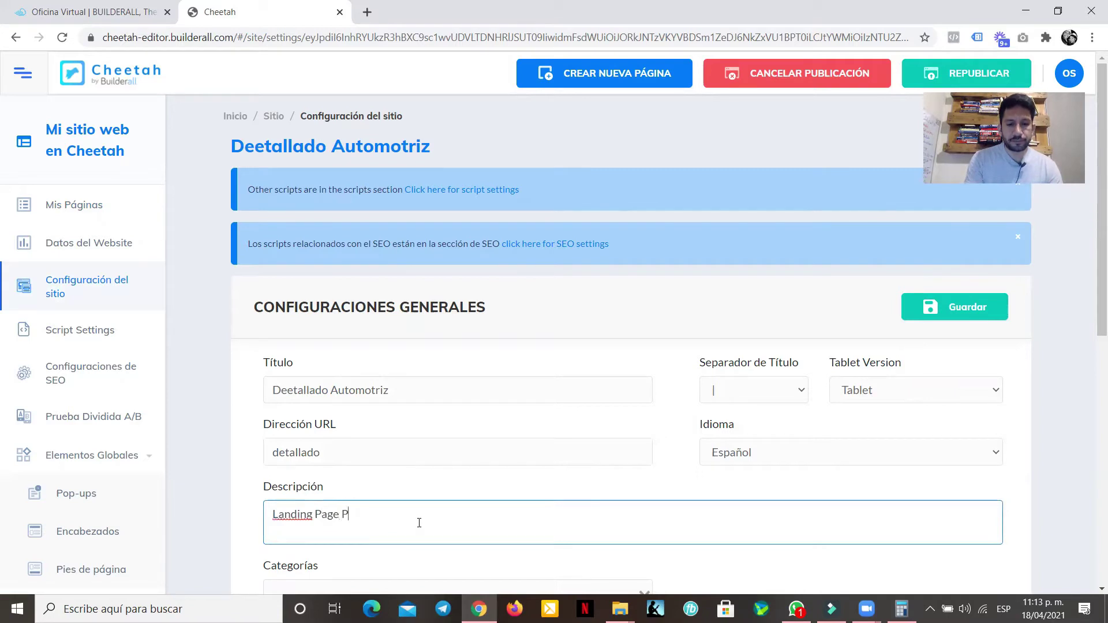
pyautogui.write('ara Detallado Automotriz')
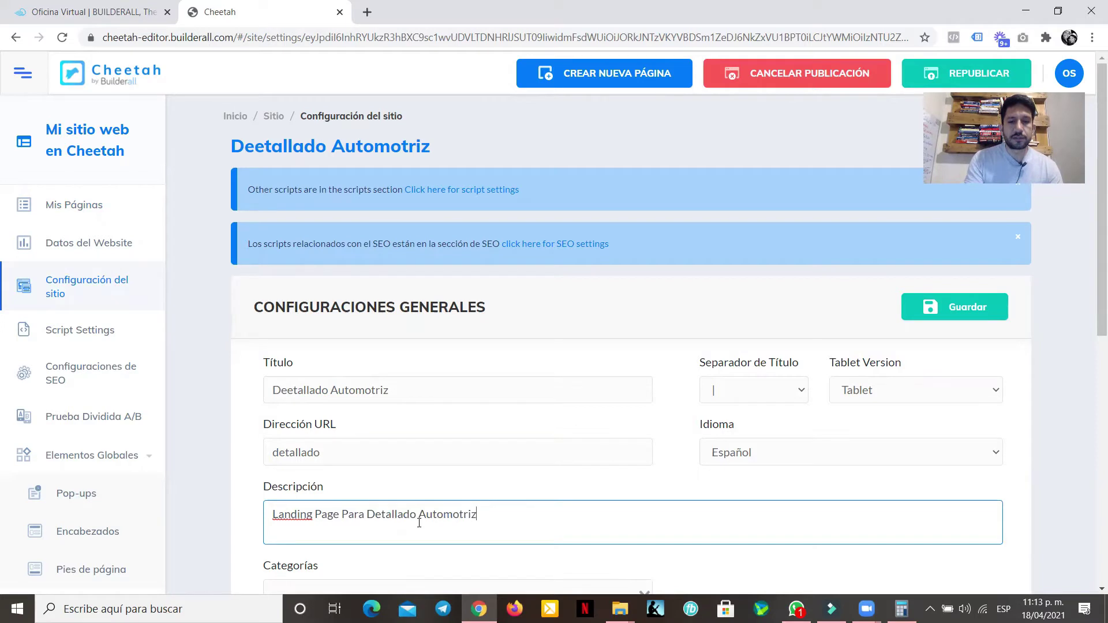
pyautogui.click(990, 310)
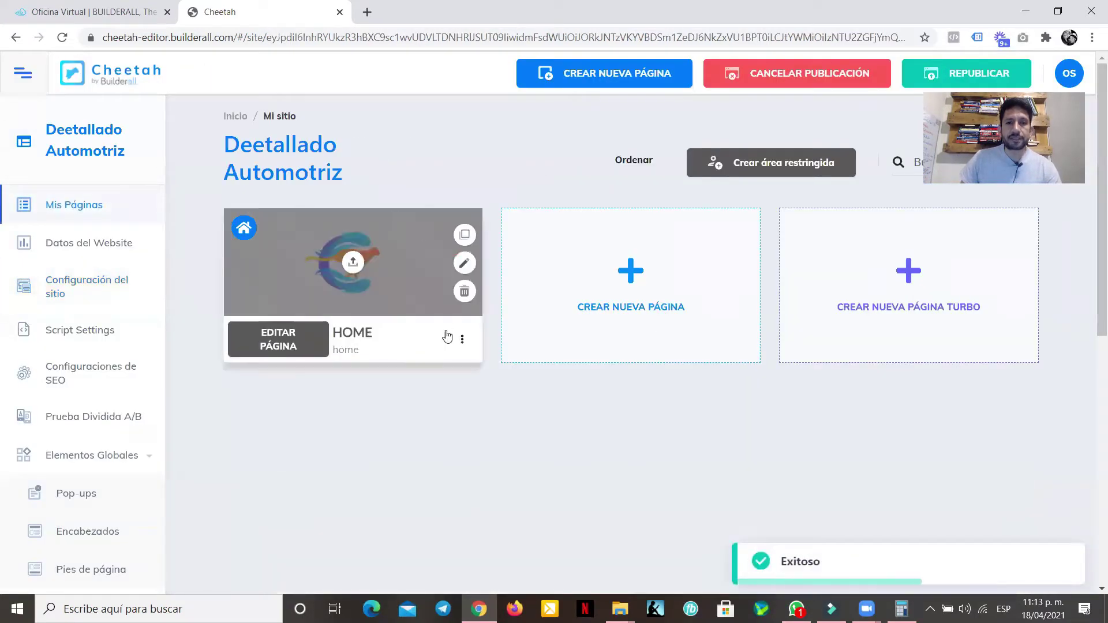
# - Open the Home page's general settings and change the page name to "Inicio"
pyautogui.click(462, 339)
pyautogui.click(420, 377)
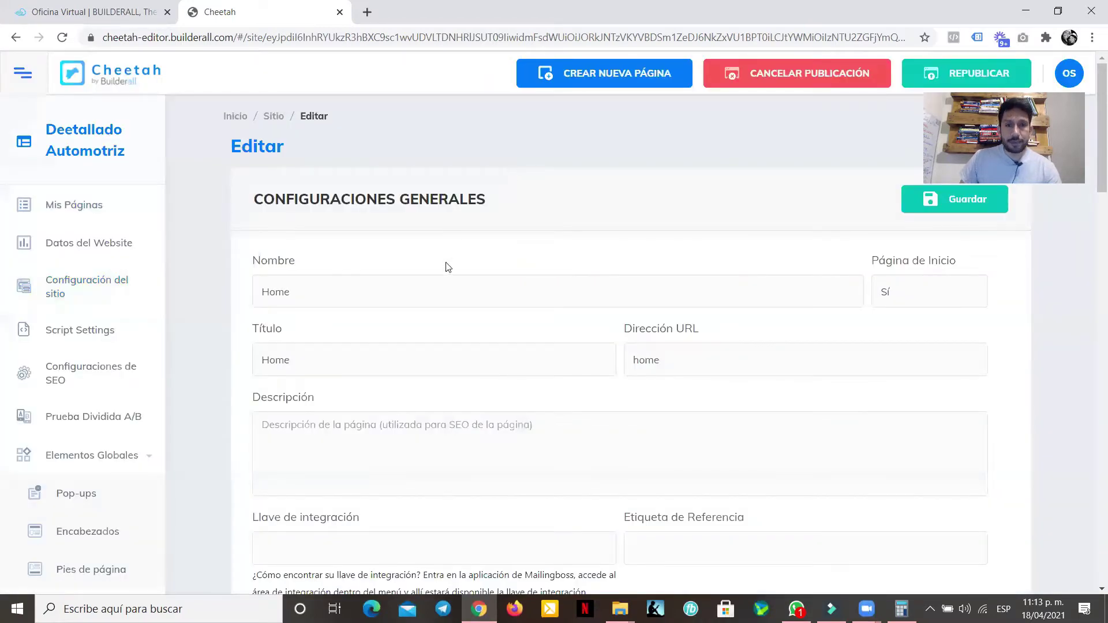
pyautogui.doubleClick(426, 286)
pyautogui.press('BackSpace')
pyautogui.write('Inicio')
pyautogui.press('Tab')
# - Rename the page as "Guía Gratuita: Cómo Extender La Vida de La Pintura de Tu Auto"
pyautogui.doubleClick(426, 286)
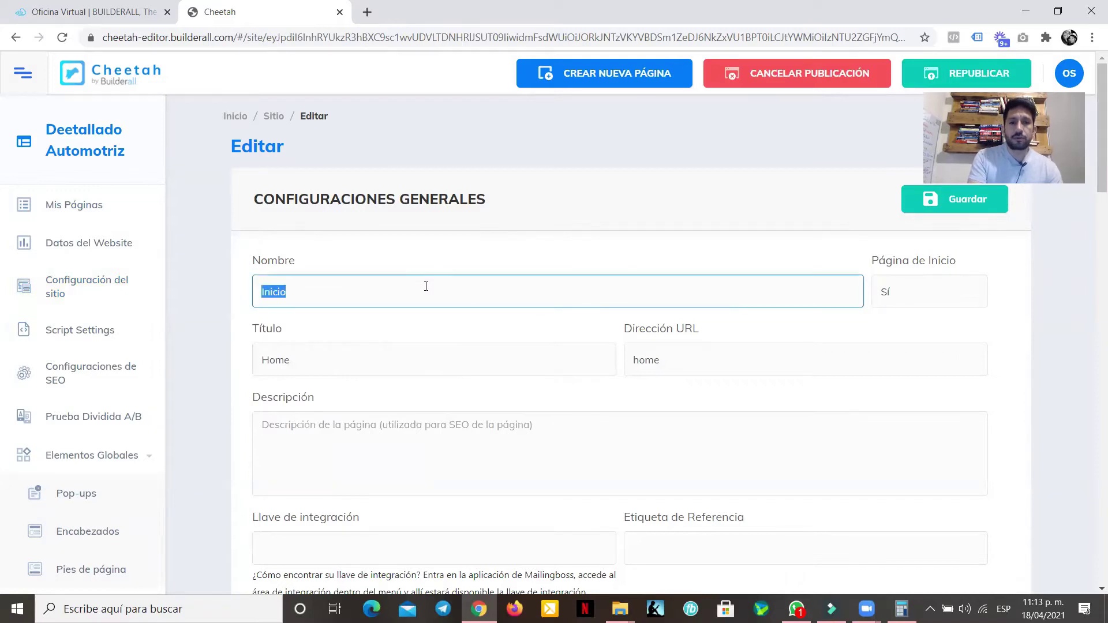
pyautogui.write('Gui')
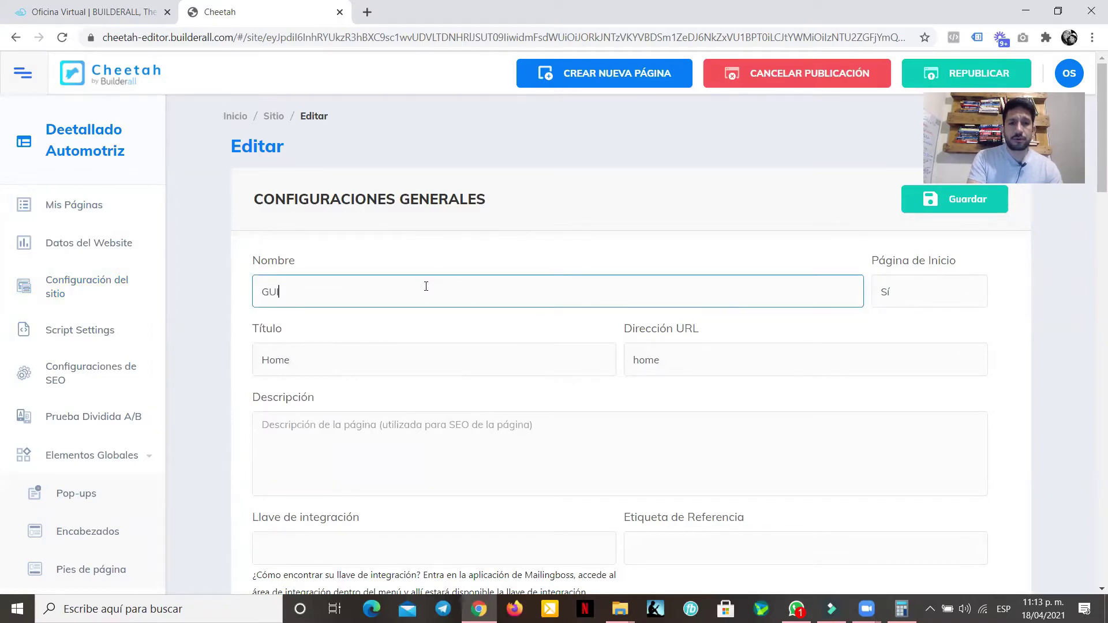
pyautogui.write('a Gratuit')
pyautogui.write('a')
pyautogui.hotkey('ctrl', 'BackSpace')
pyautogui.press('BackSpace')
pyautogui.press('BackSpace')
pyautogui.write('ía')
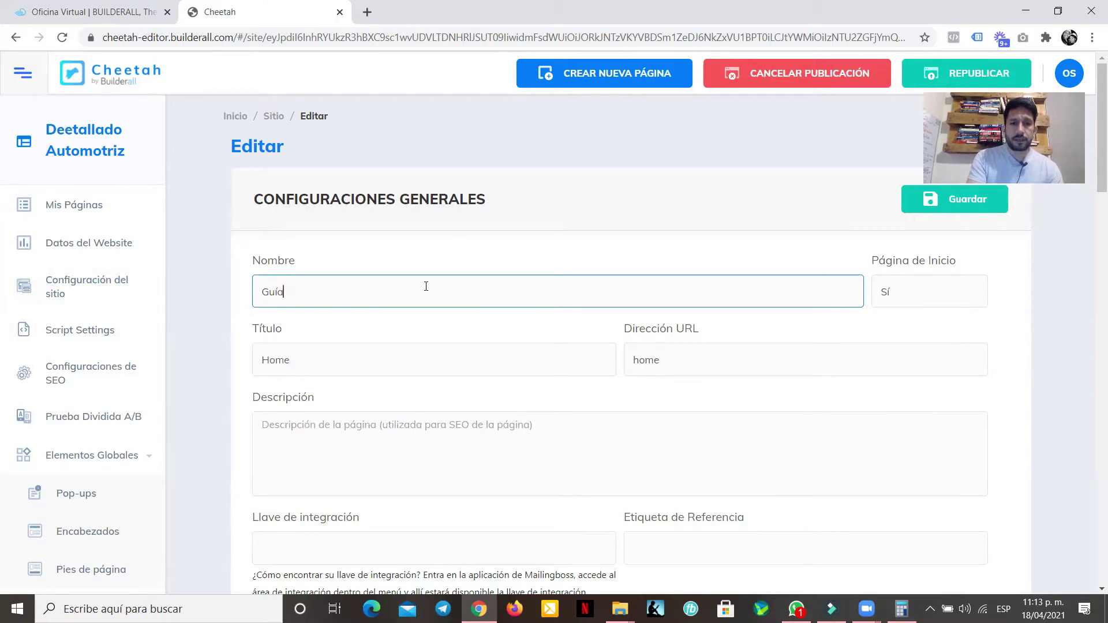
pyautogui.write(' Gratuita')
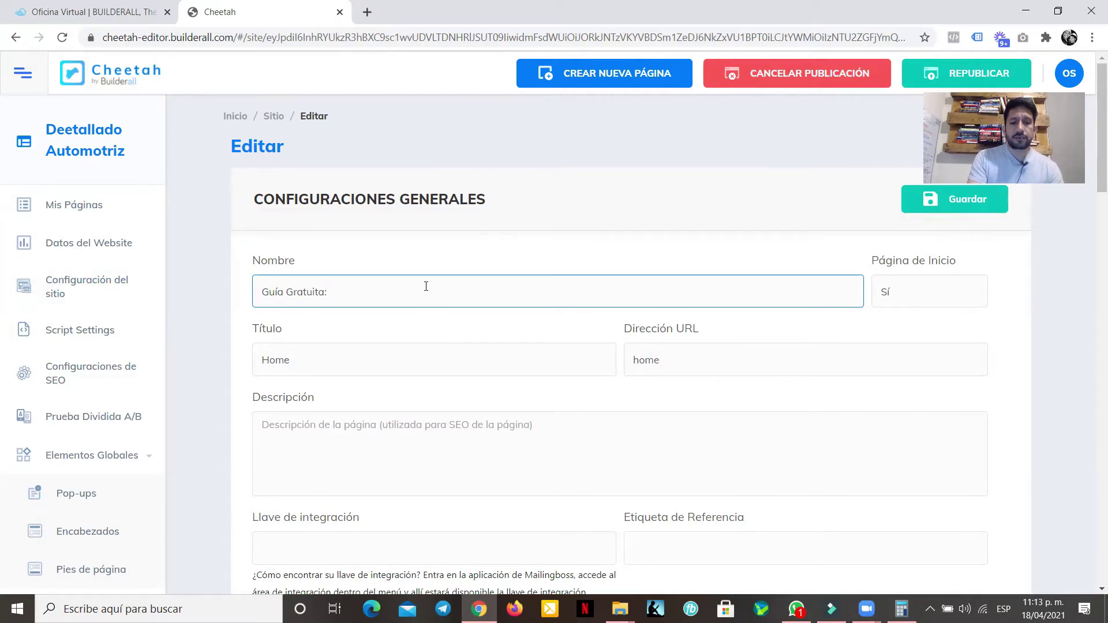
pyautogui.write(': Cóm')
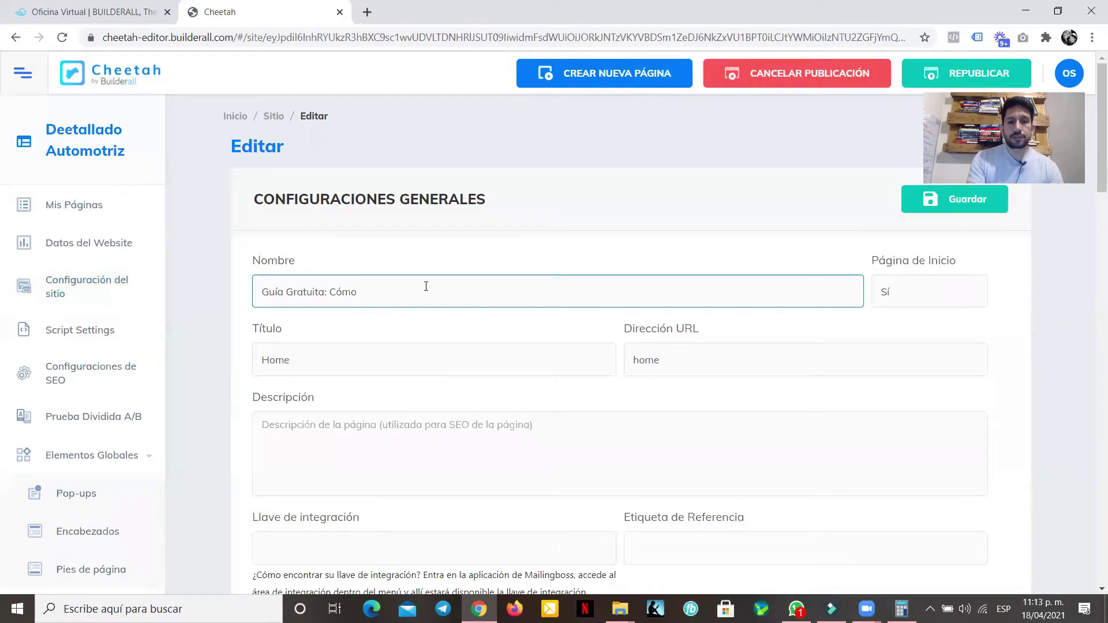
pyautogui.write('o E')
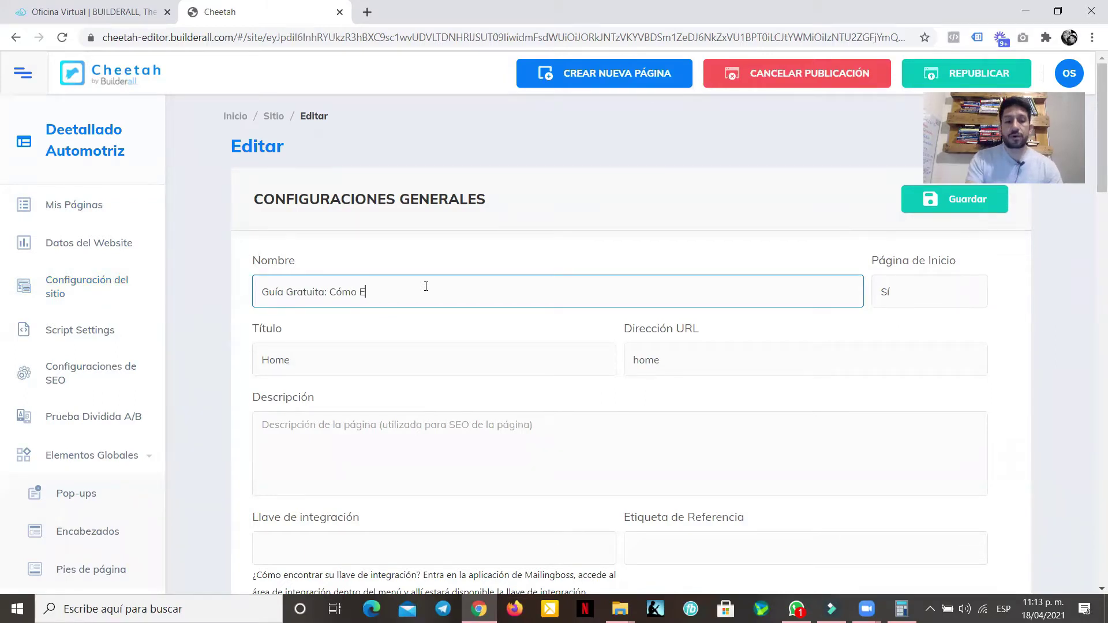
pyautogui.write('xtender ')
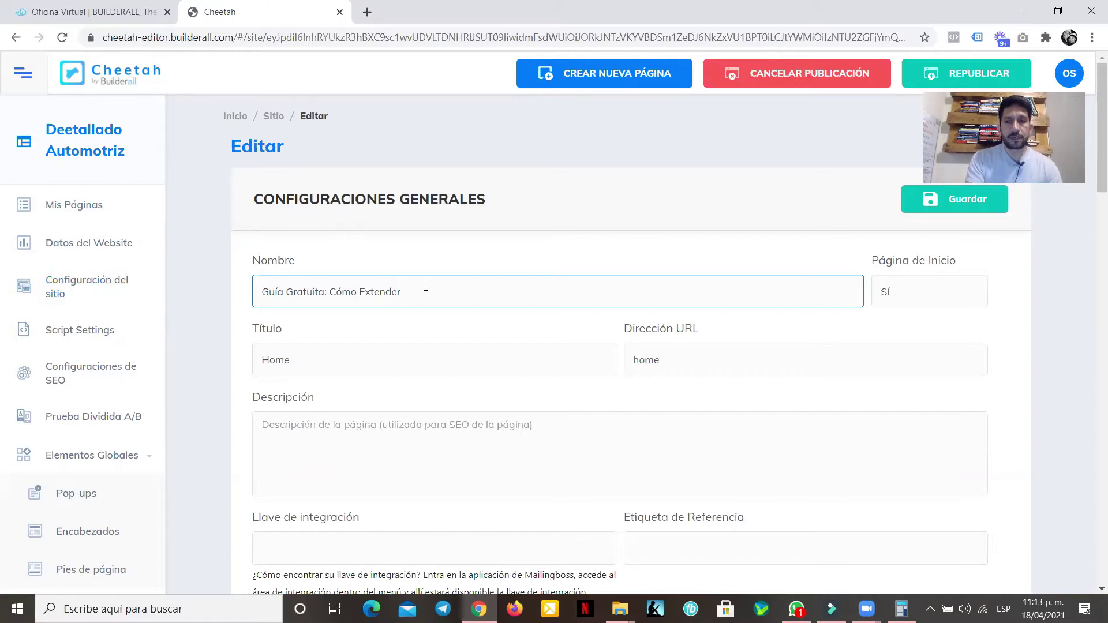
pyautogui.write('La Vida de La Pintura ')
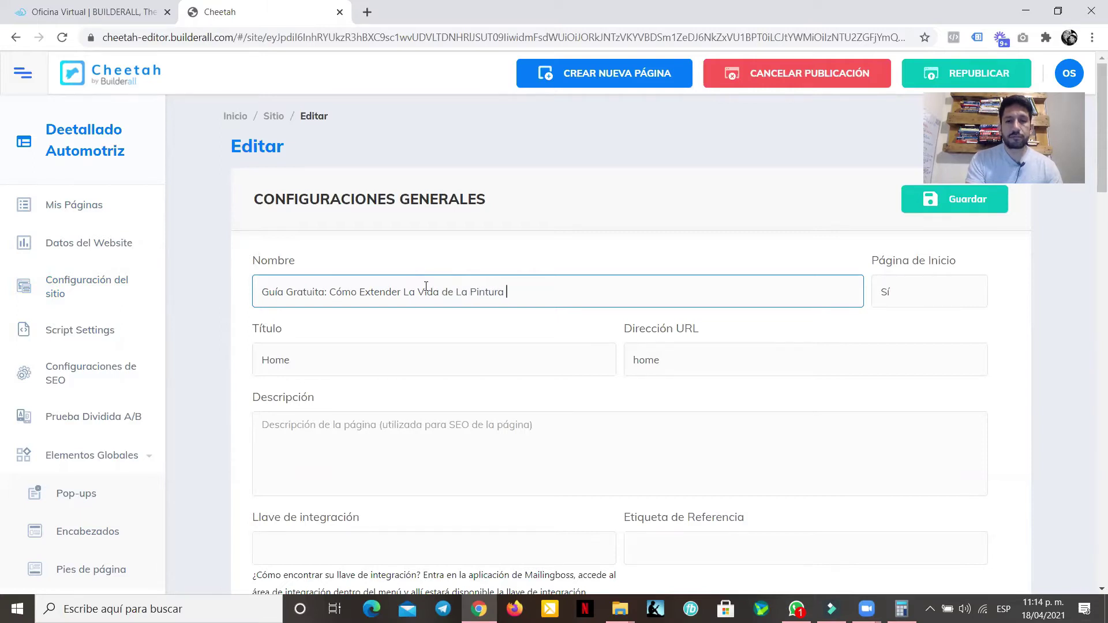
pyautogui.write('de Tu Auto')
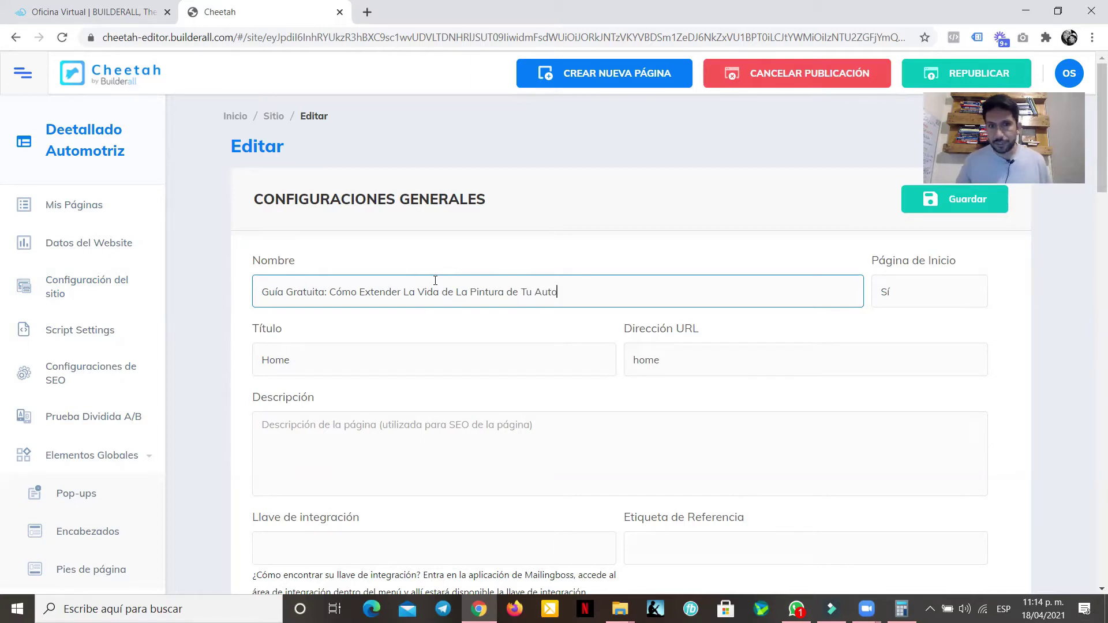
# - Set the page title to "Guía Gratuita Detallado Automotriz"
pyautogui.doubleClick(344, 367)
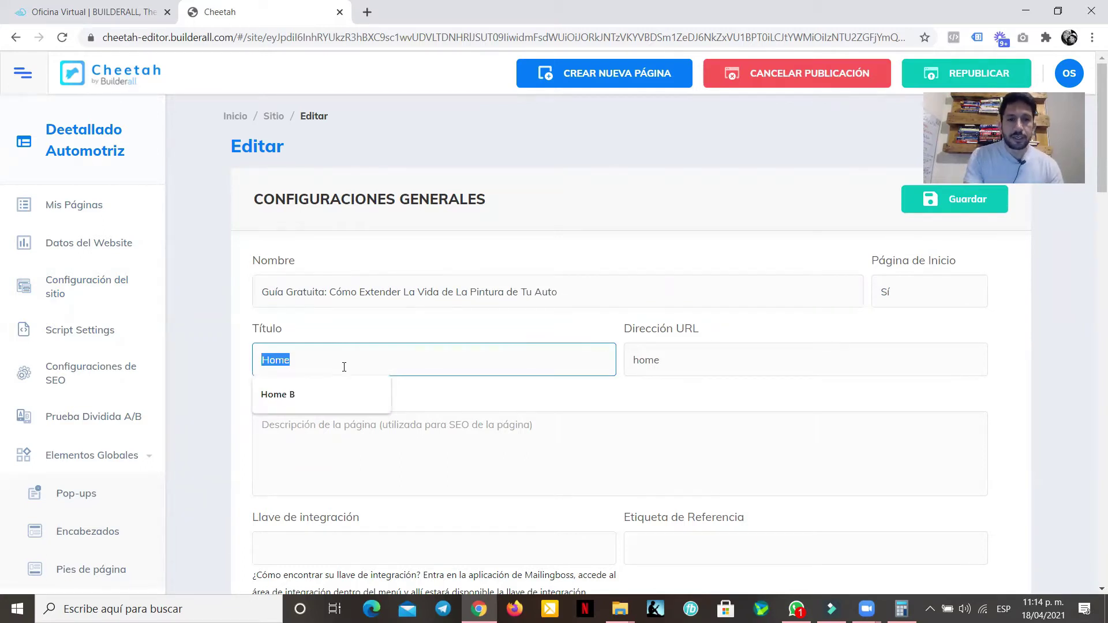
pyautogui.write('Gu')
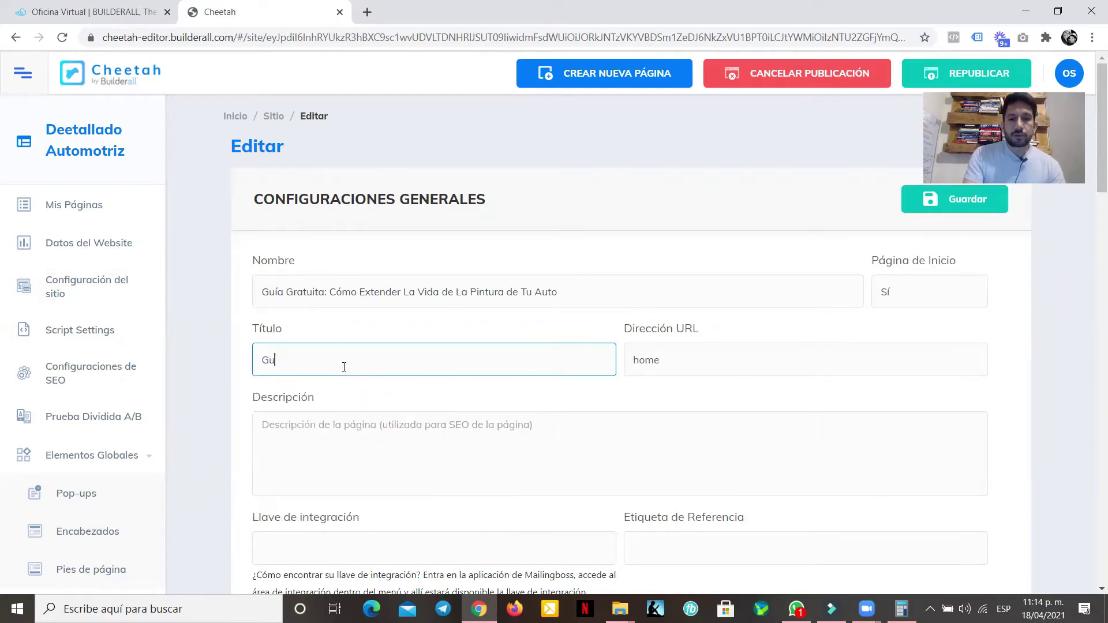
pyautogui.write('ía Gratuita')
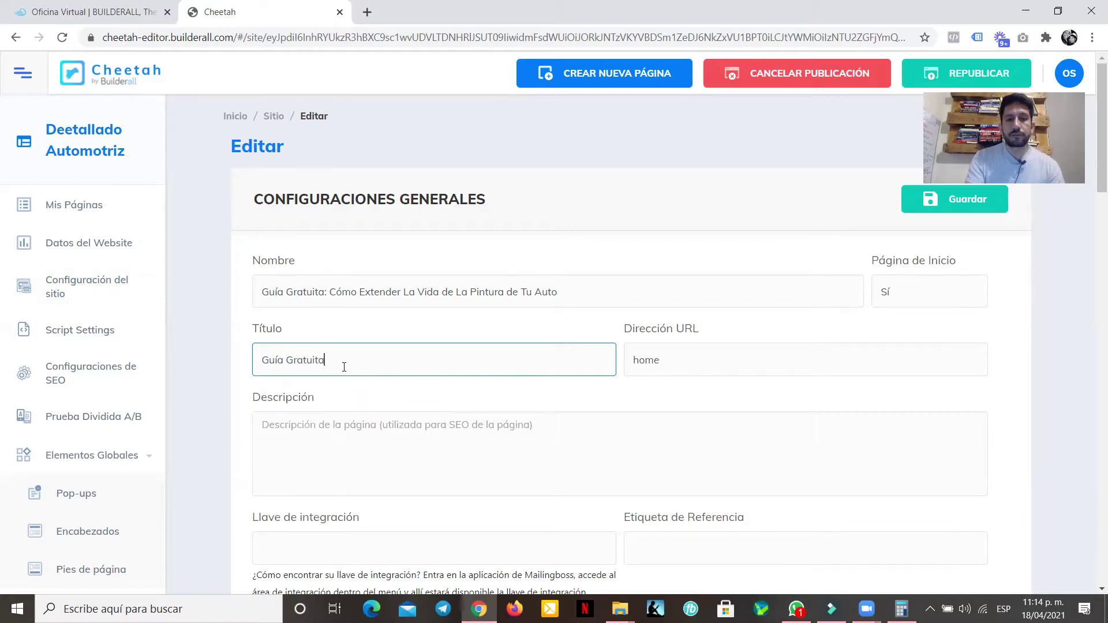
pyautogui.write(' Detallado Automotriz')
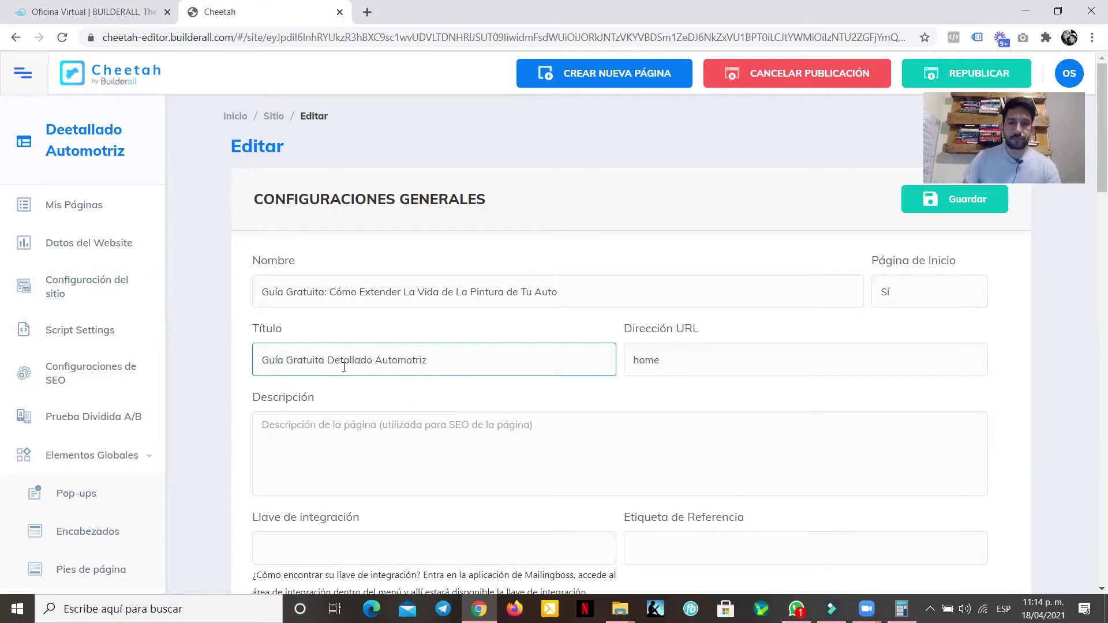
# - Set the page's URL to "detallado" and save the page settings
pyautogui.click(667, 363)
pyautogui.doubleClick(665, 364)
pyautogui.write('detallado')
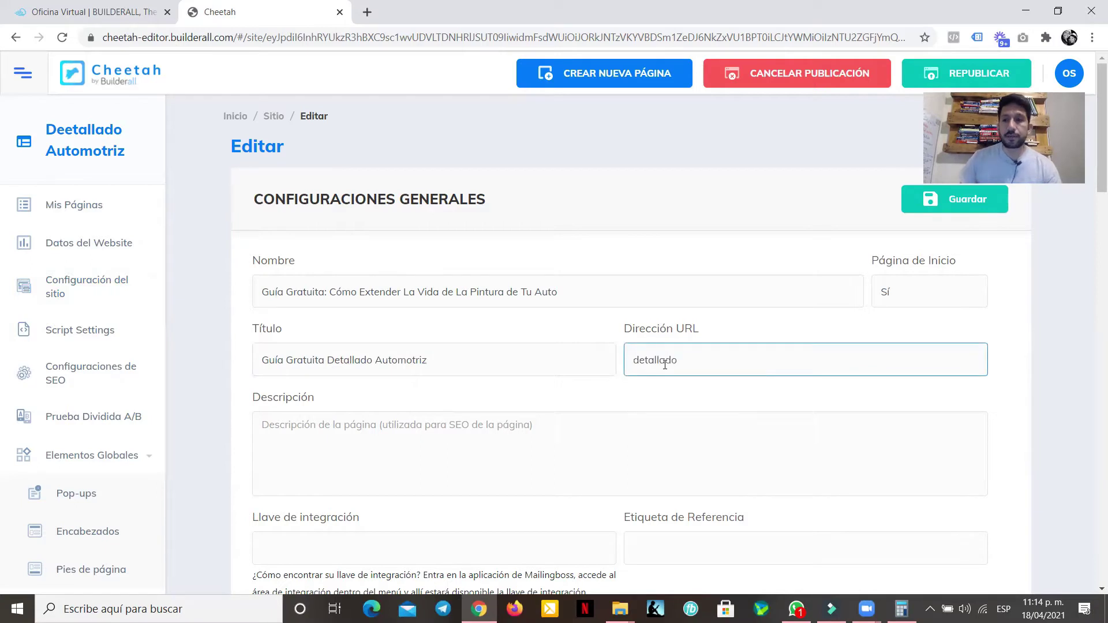
pyautogui.click(930, 211)
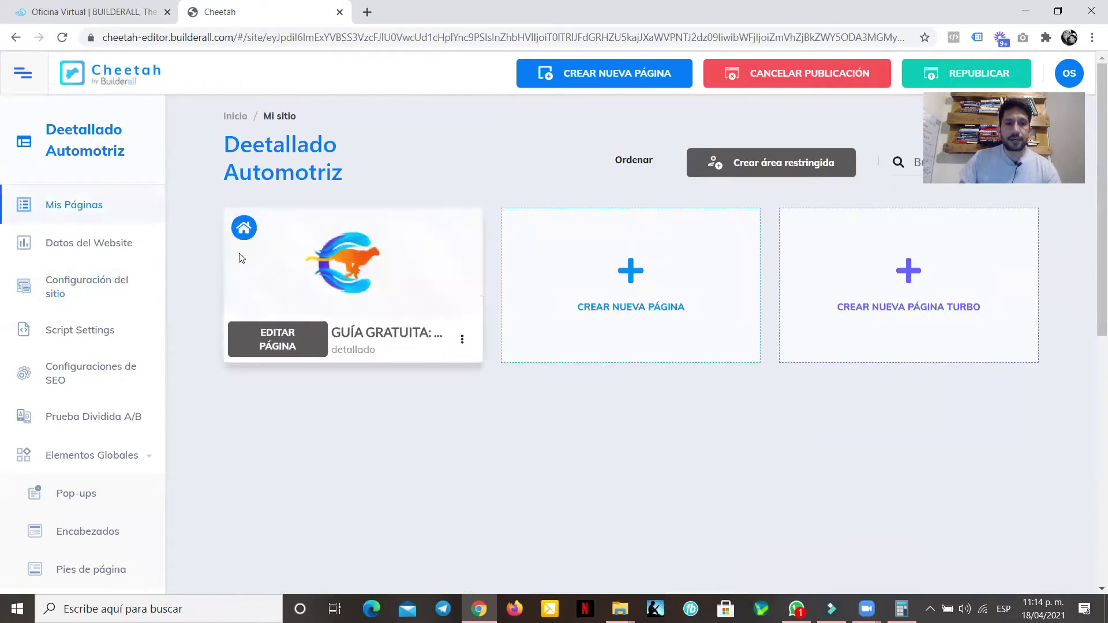
# - Open the home page in the editor and delete the box holding the Lorem ipsum placeholder text
pyautogui.click(284, 339)
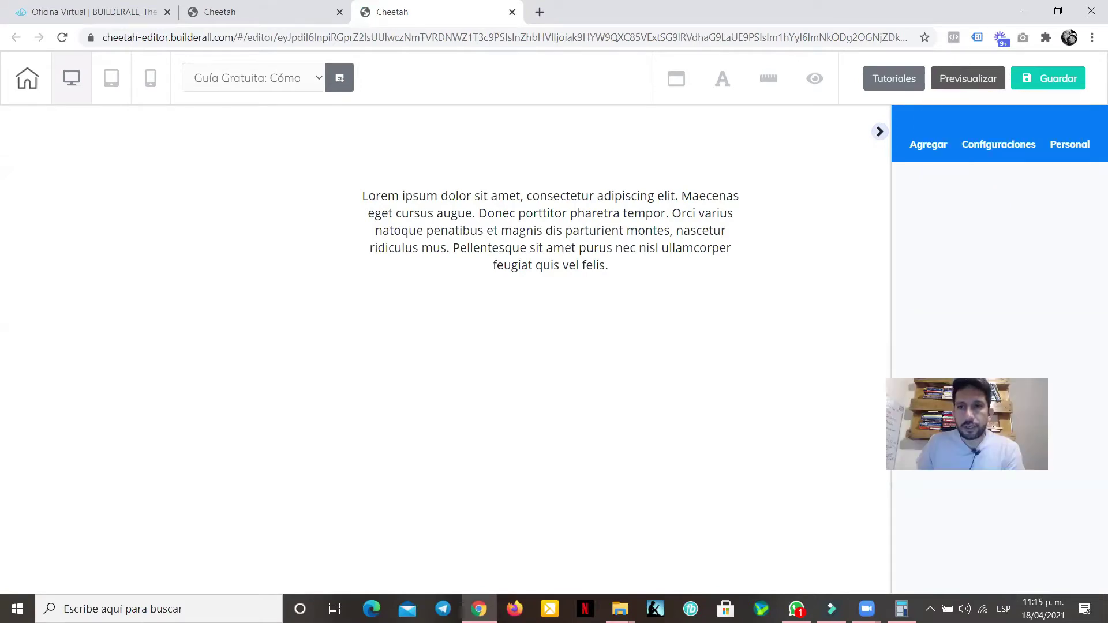
pyautogui.click(932, 146)
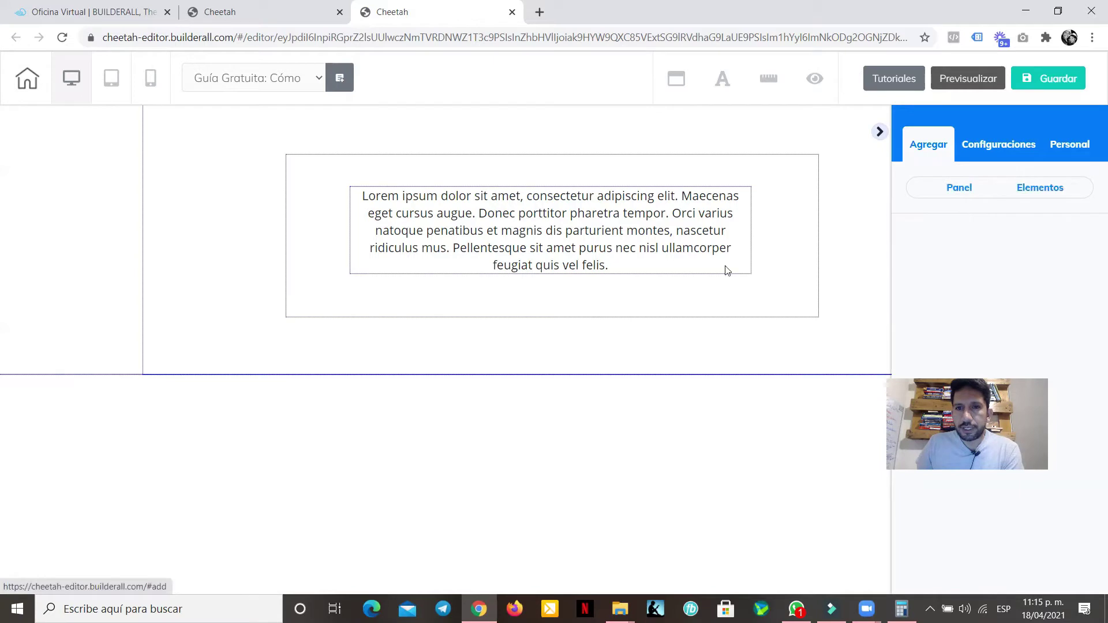
pyautogui.click(308, 337)
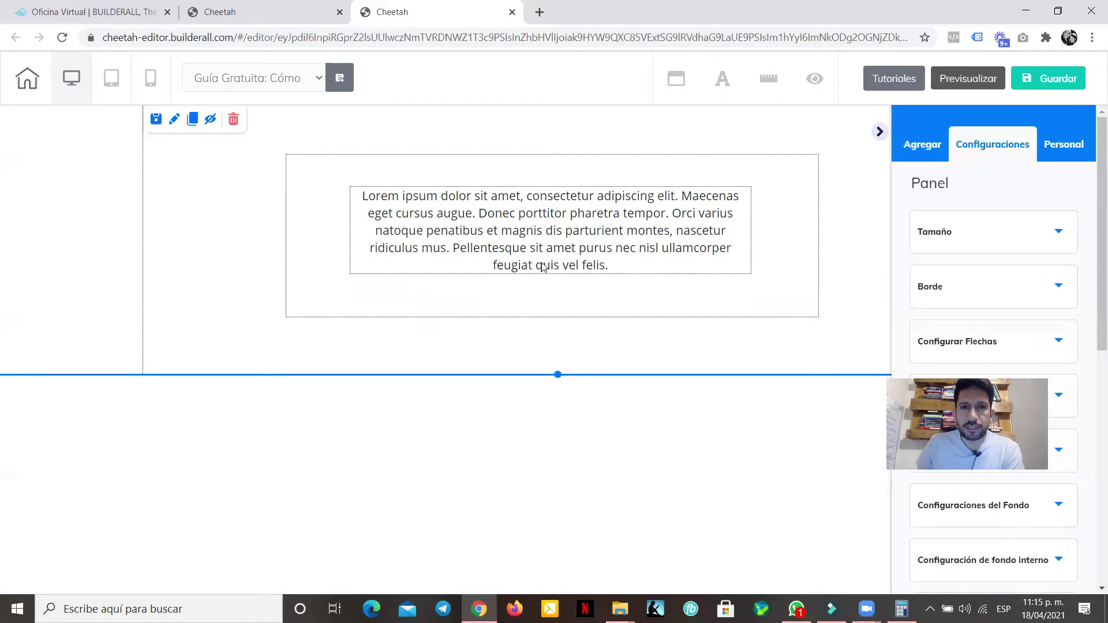
pyautogui.click(564, 297)
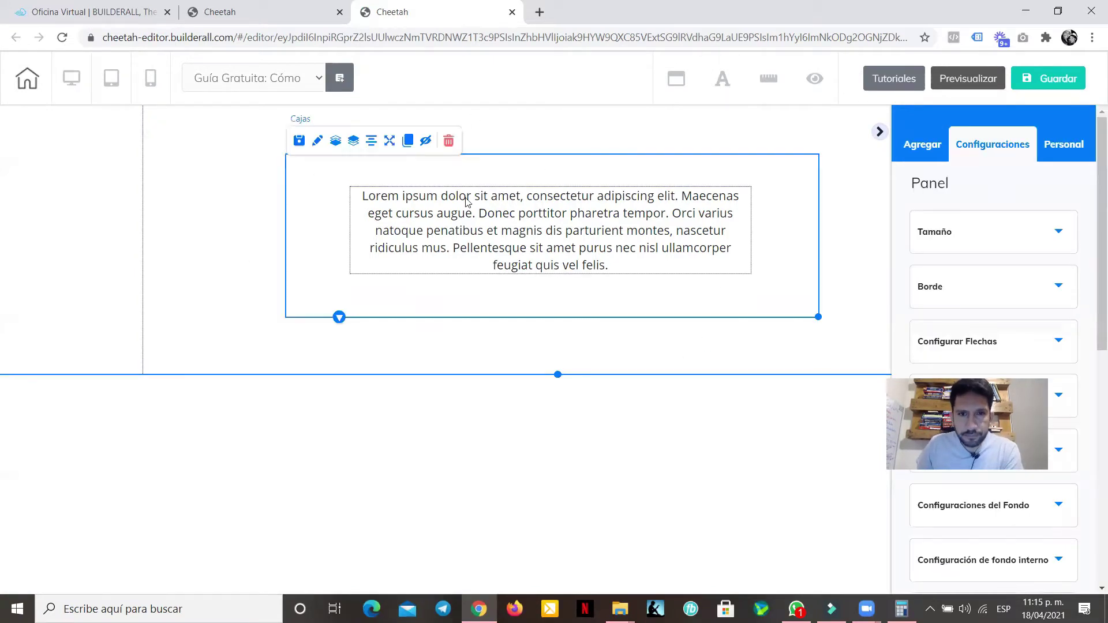
pyautogui.click(448, 141)
pyautogui.click(686, 366)
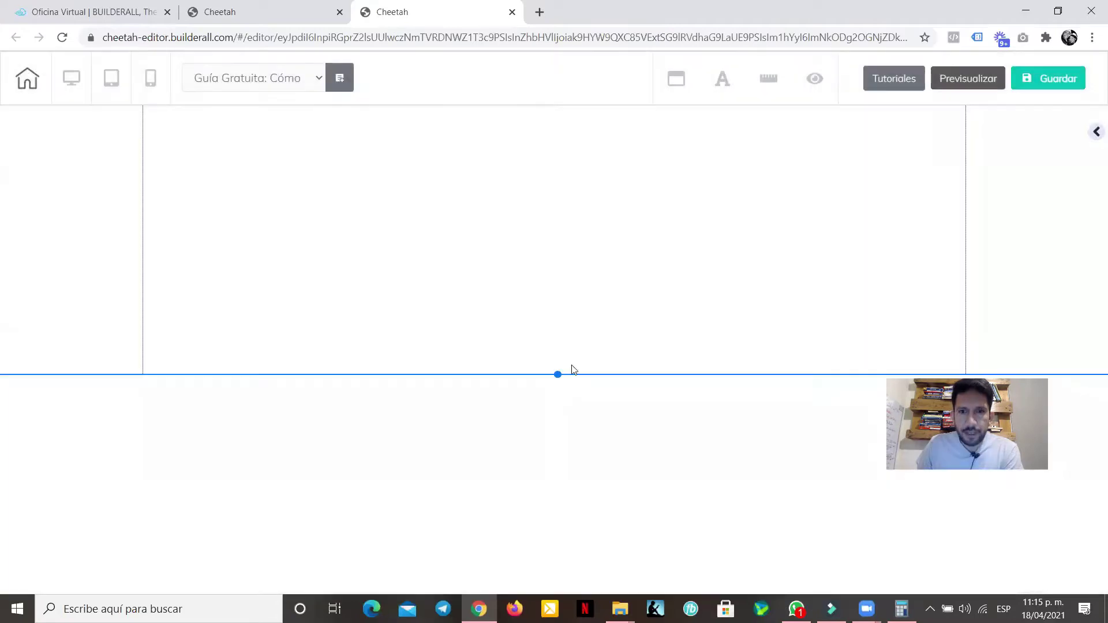
# - Shorten the empty panel at the start of the page and give it a solid black background
pyautogui.moveTo(555, 376); pyautogui.dragTo(577, 279)
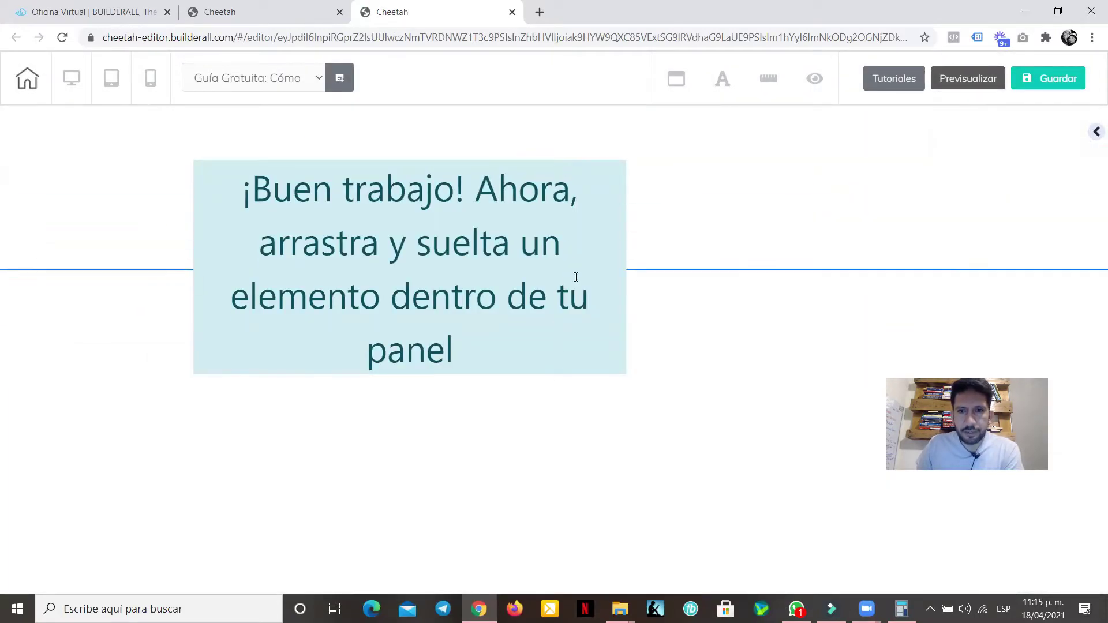
pyautogui.click(892, 257)
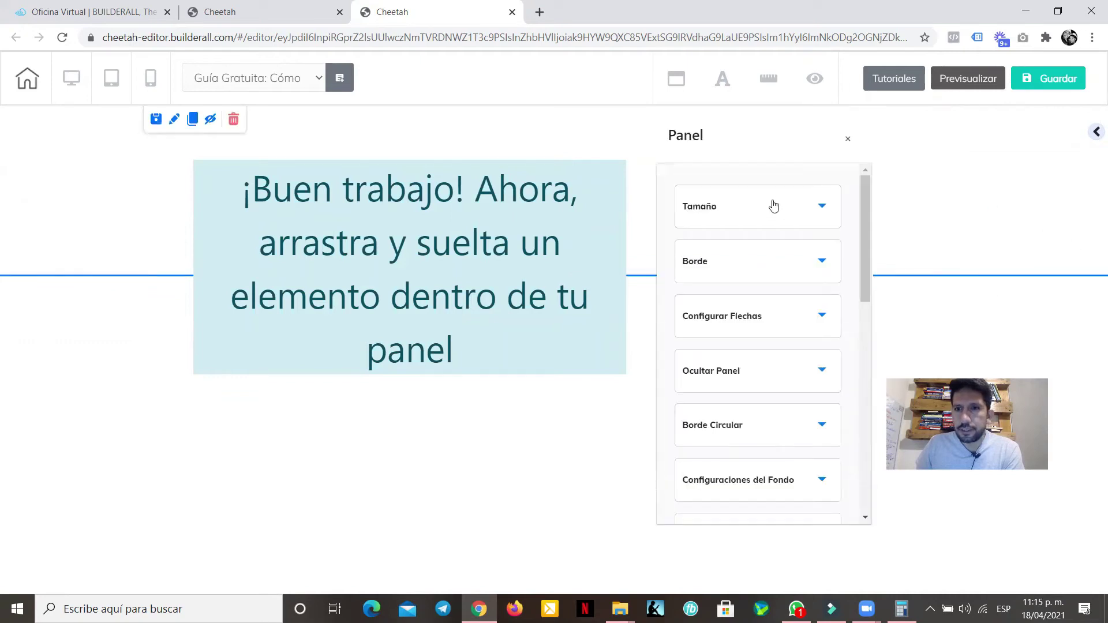
pyautogui.scroll(-4, 854, 225)
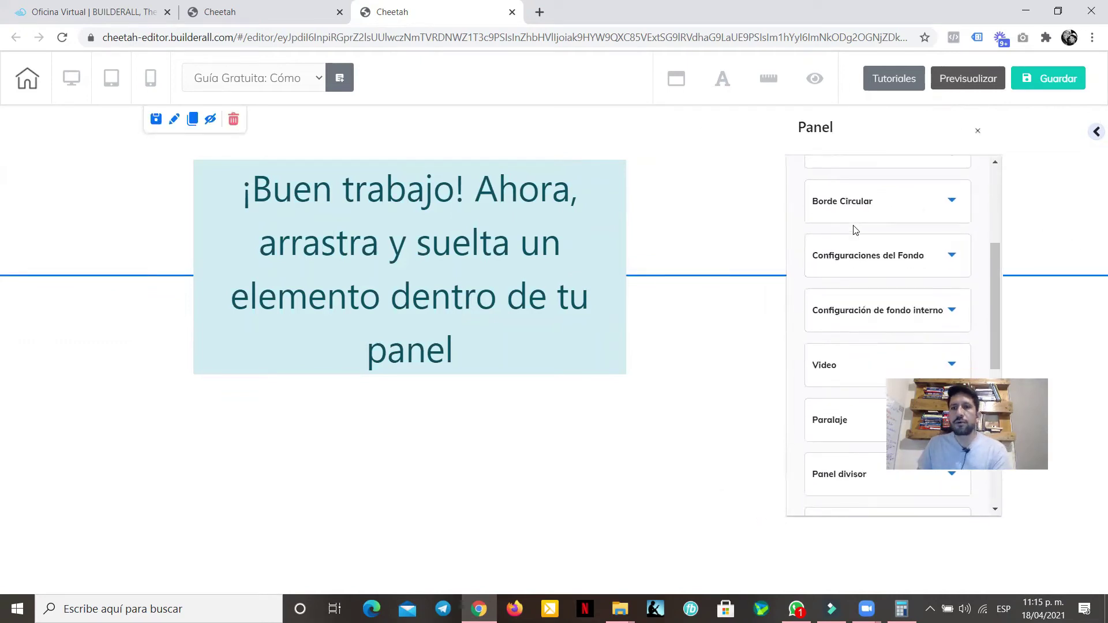
pyautogui.click(891, 257)
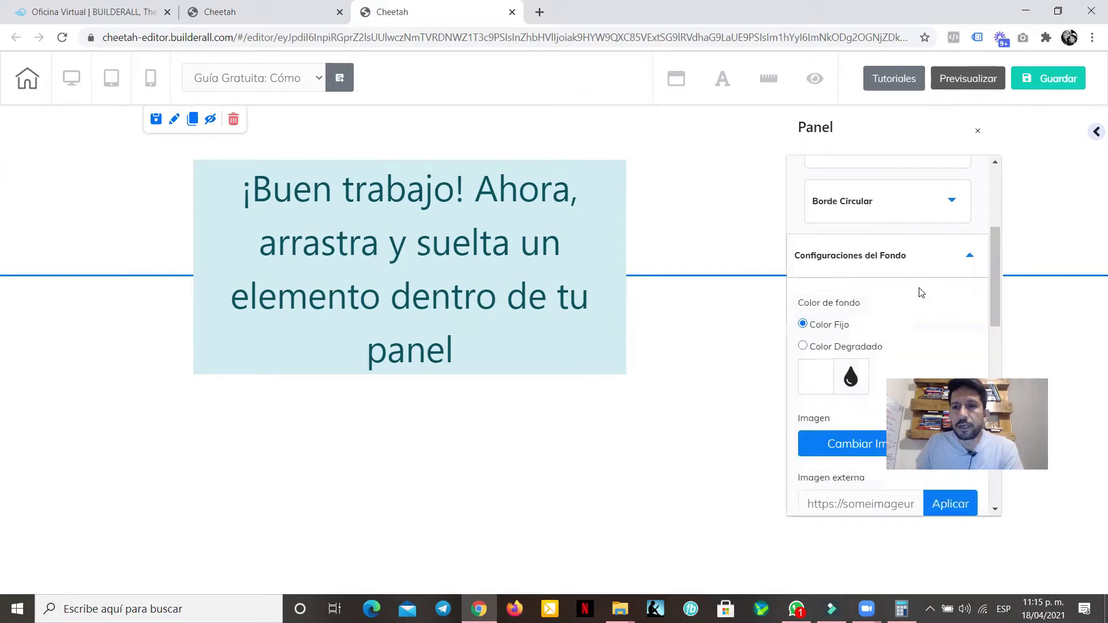
pyautogui.scroll(-3, 888, 277)
pyautogui.click(814, 234)
pyautogui.click(794, 392)
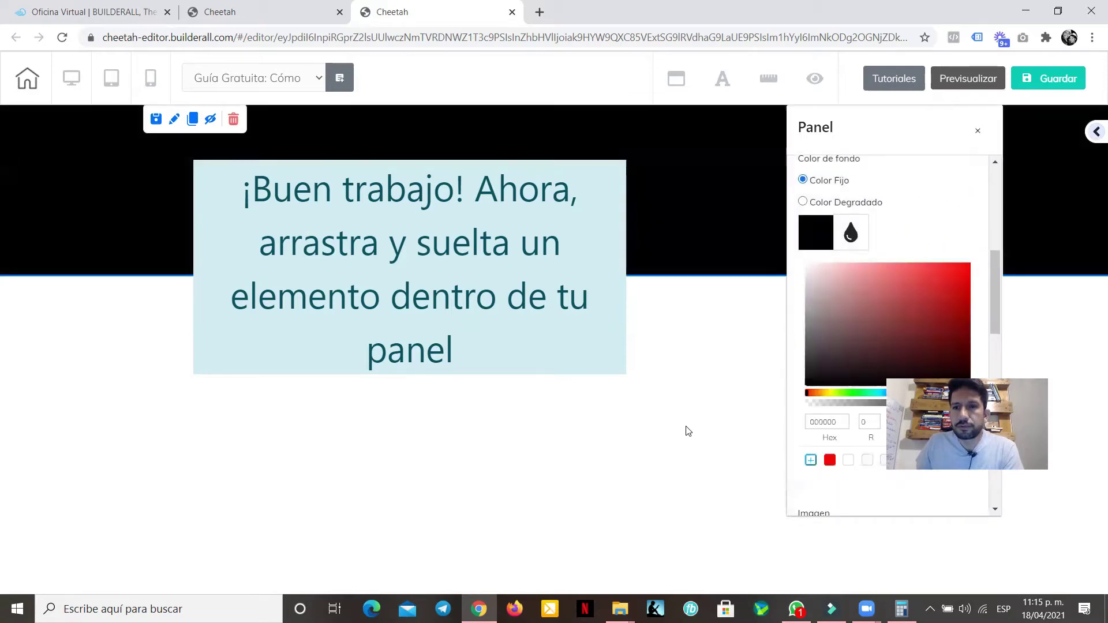
pyautogui.click(889, 245)
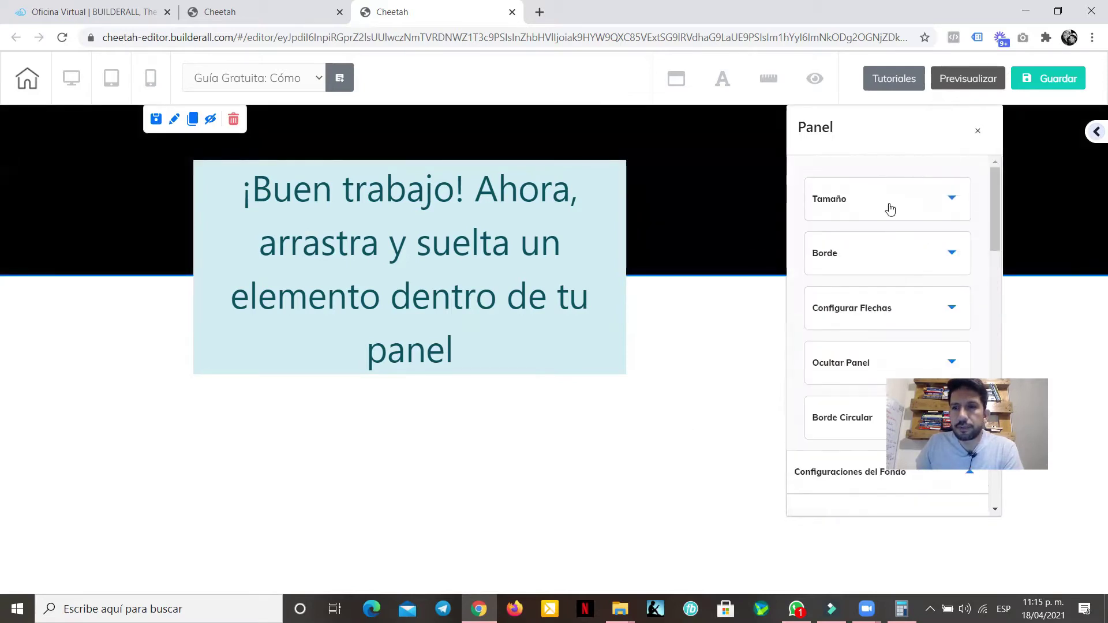
pyautogui.click(1094, 133)
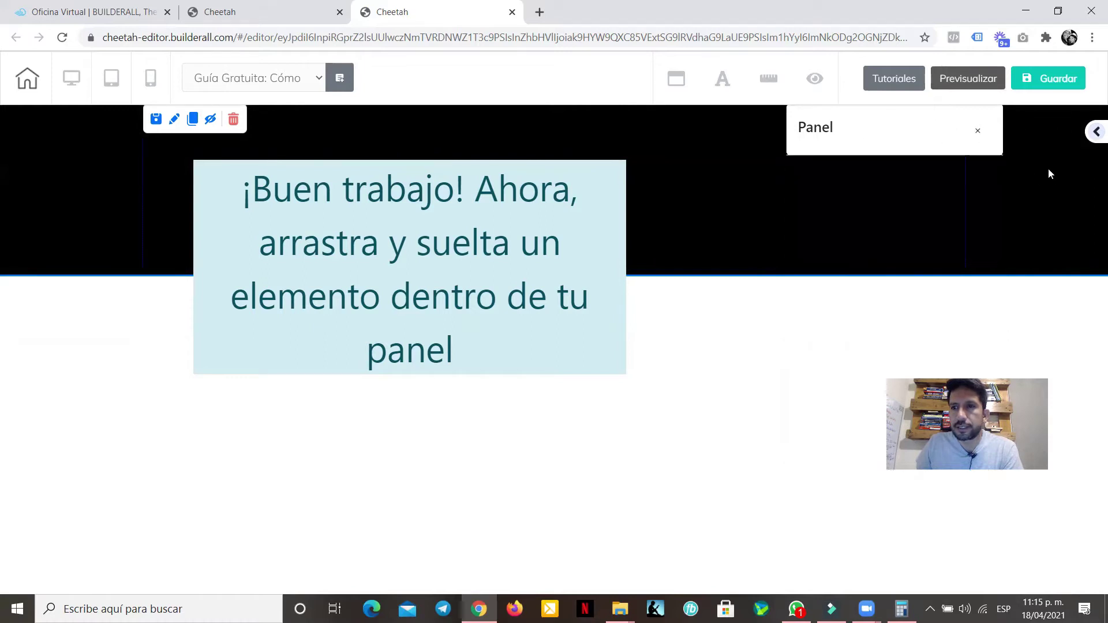
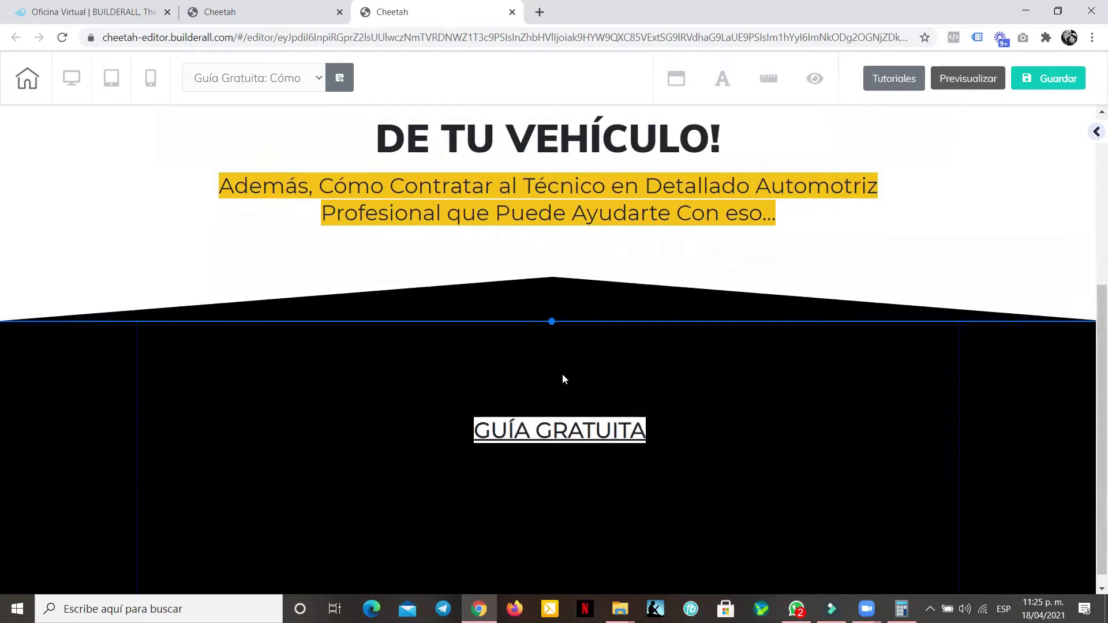
# - Move the "GUÍA GRATUITA" text up in the black panel, color it white, and set its highlight to black
pyautogui.moveTo(604, 436); pyautogui.dragTo(598, 411)
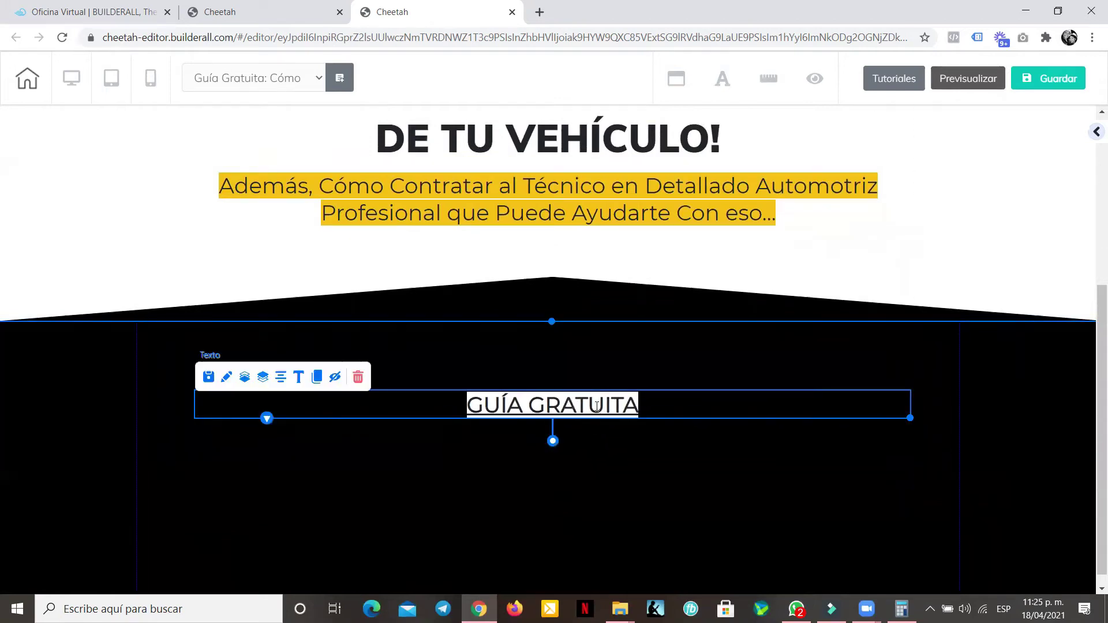
pyautogui.tripleClick(597, 405)
pyautogui.click(648, 374)
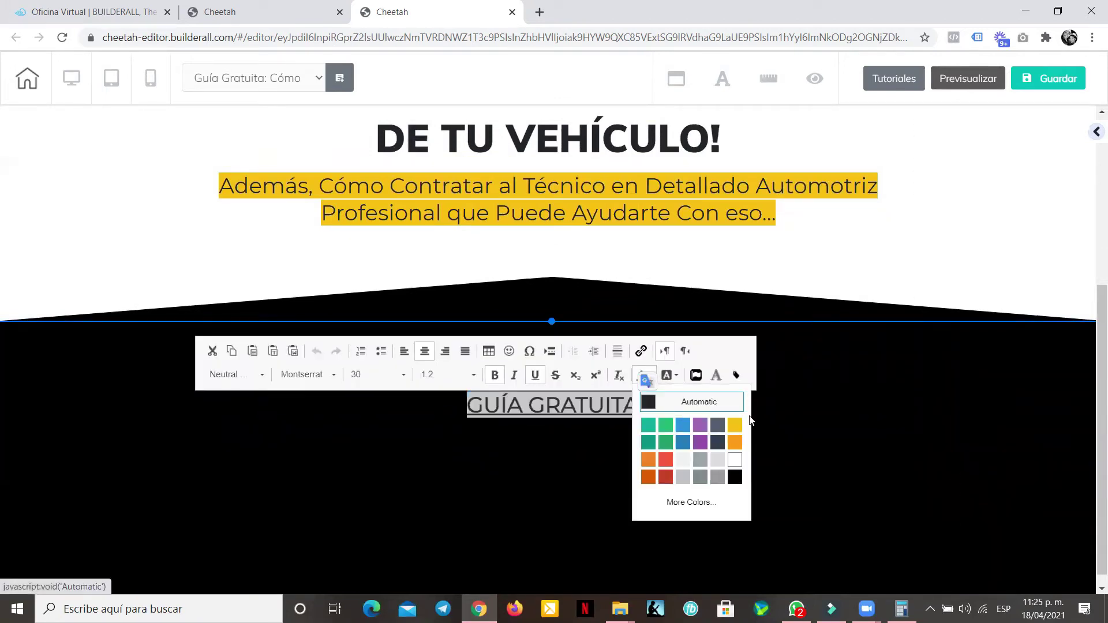
pyautogui.click(736, 472)
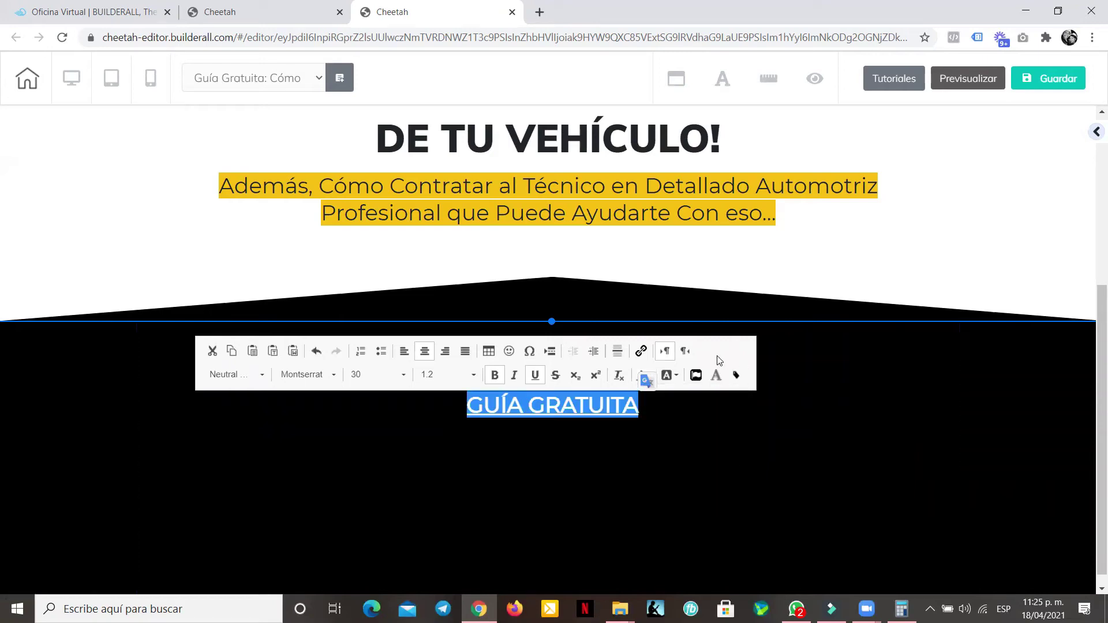
pyautogui.click(669, 375)
pyautogui.click(758, 467)
pyautogui.click(840, 479)
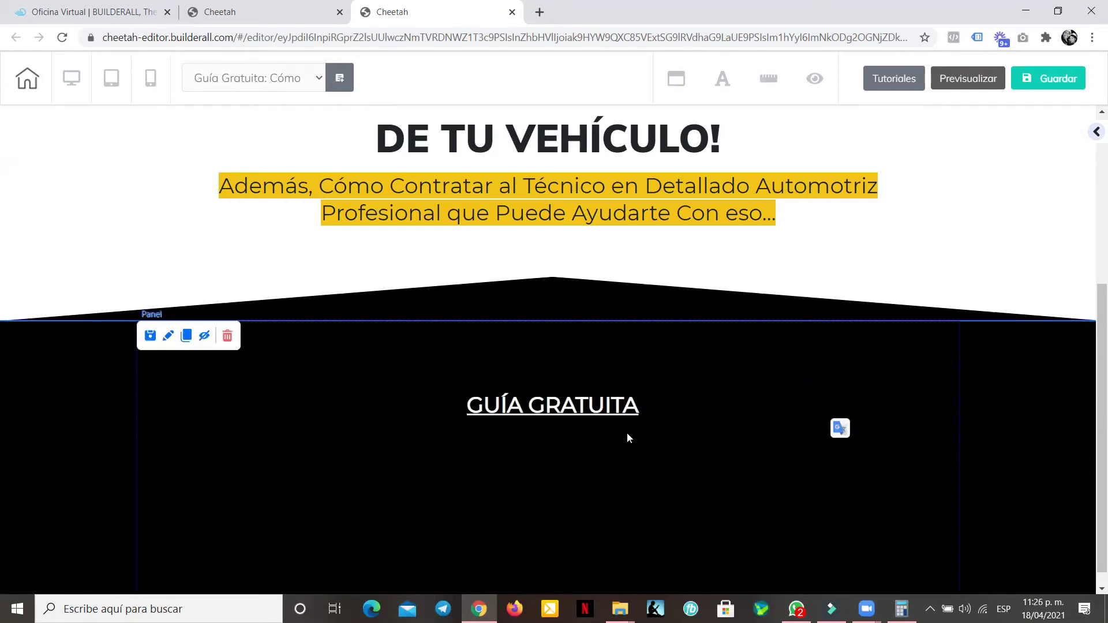
# - Replace the white "GUÍA GRATUITA" text with "ESTO ES LO QUE VAS A DESCUBRIR EN ESTA GUÍA DE 8 PÁGINAS:"
pyautogui.click(588, 404)
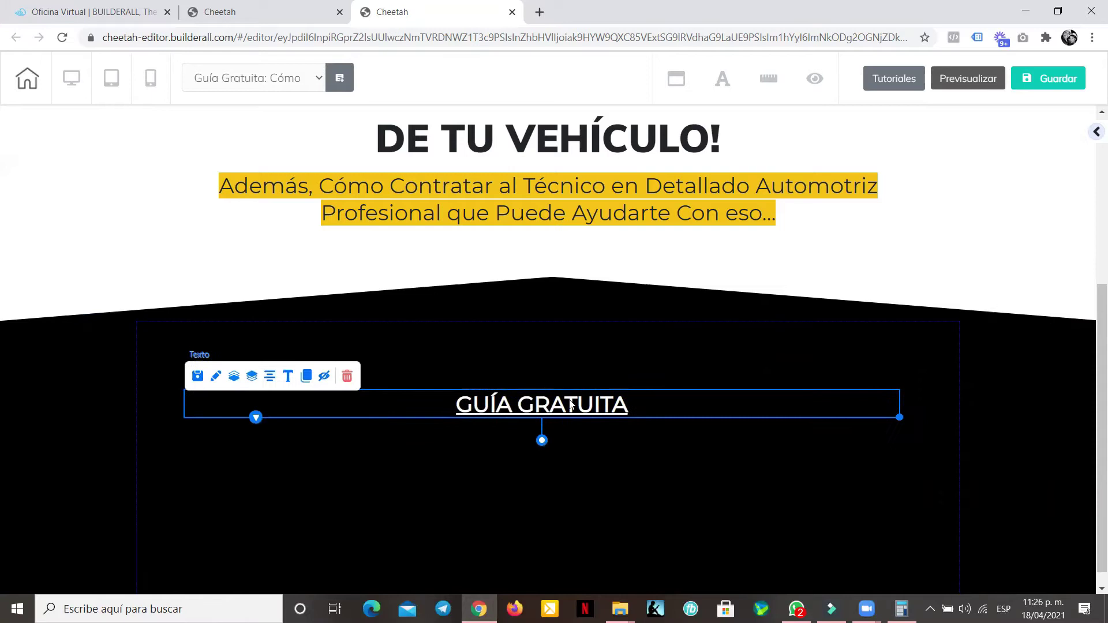
pyautogui.doubleClick(570, 402)
pyautogui.press('capslock')
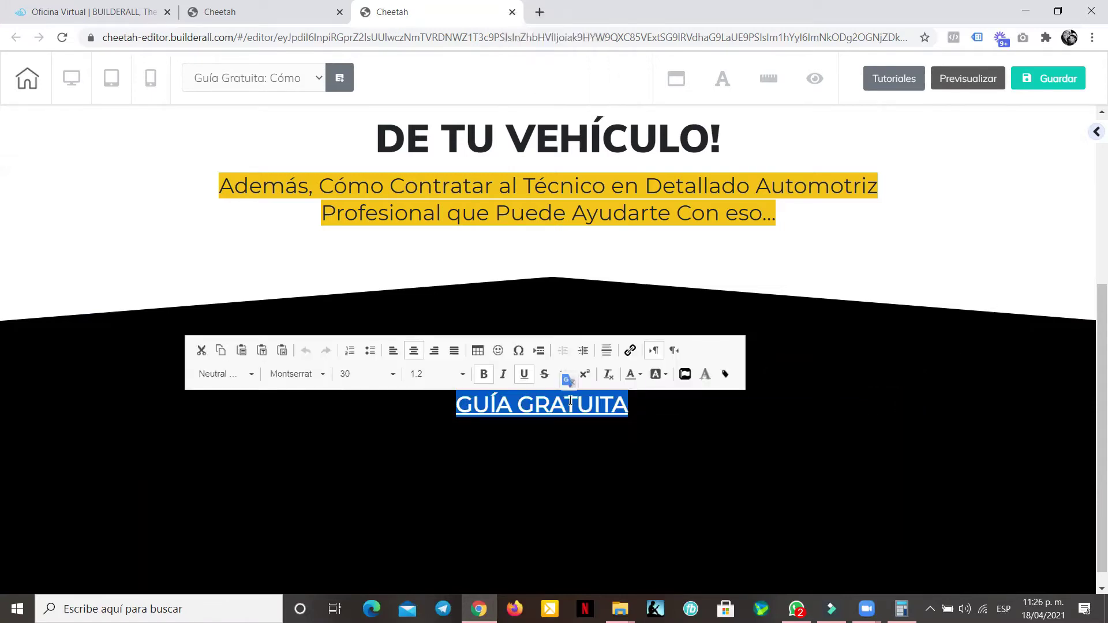
pyautogui.write('ESTO ES LO QU')
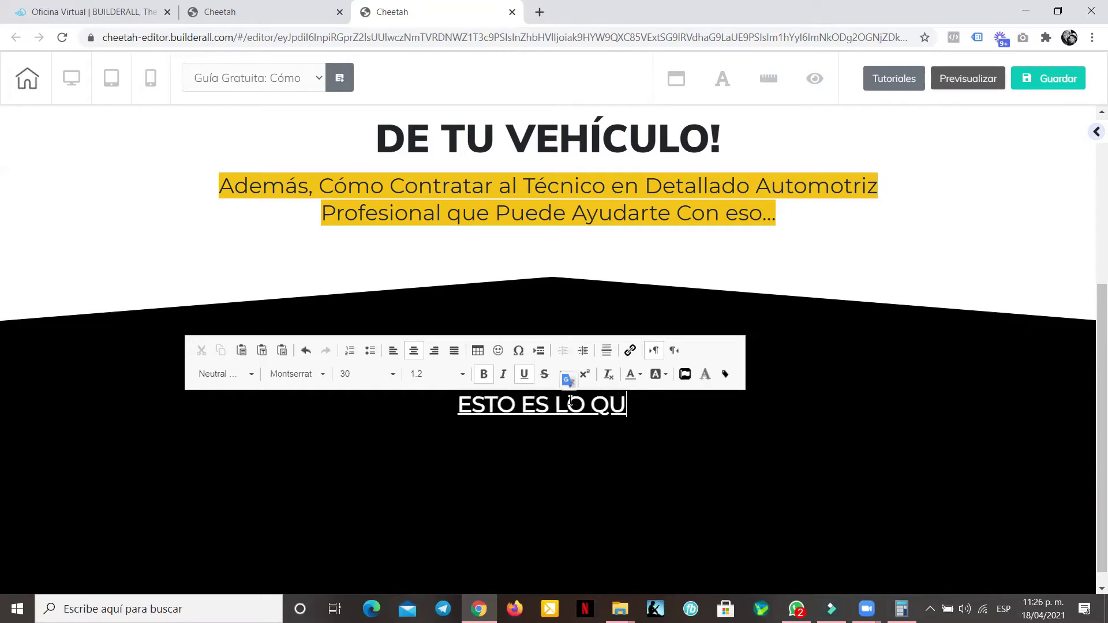
pyautogui.write('E VAS A DESCUBRIR EN ESTA GUÍA DE 1')
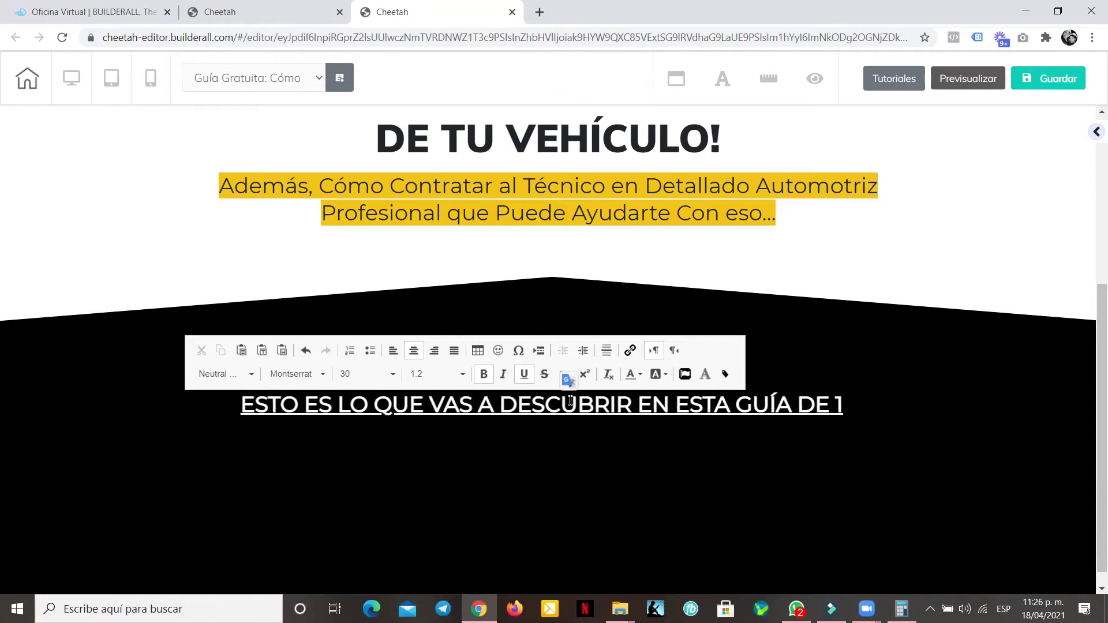
pyautogui.press('BackSpace')
pyautogui.write('8 PÁG')
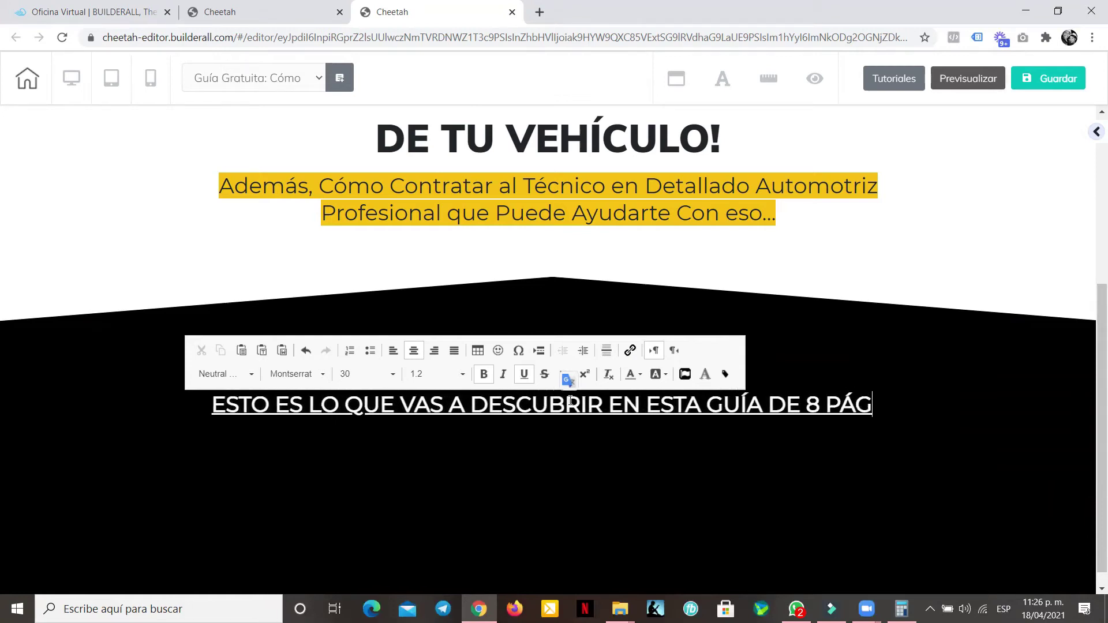
pyautogui.write('INAS:')
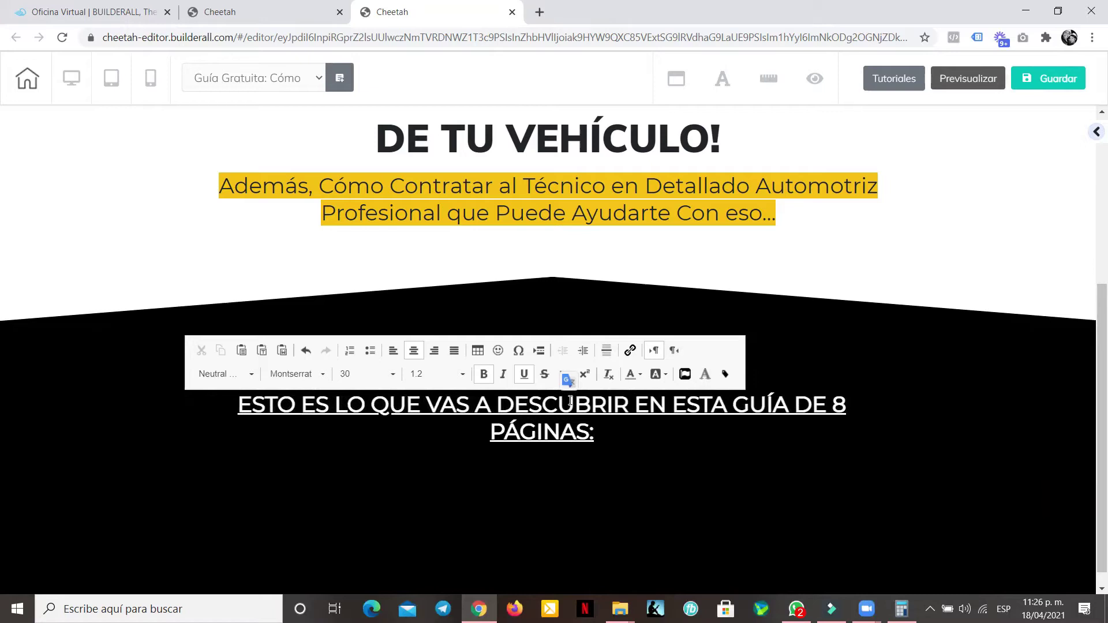
pyautogui.click(903, 497)
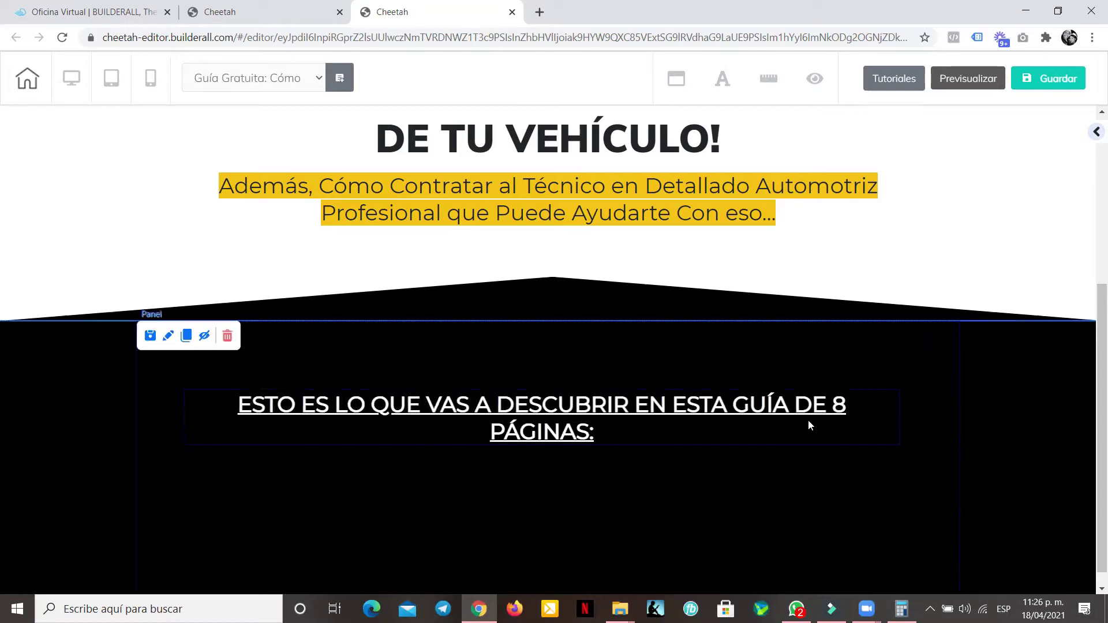
# - Narrow the white heading's text box so it wraps after "DESCUBRIR", center it in the panel, and nudge it up slightly
pyautogui.click(904, 439)
pyautogui.click(279, 406)
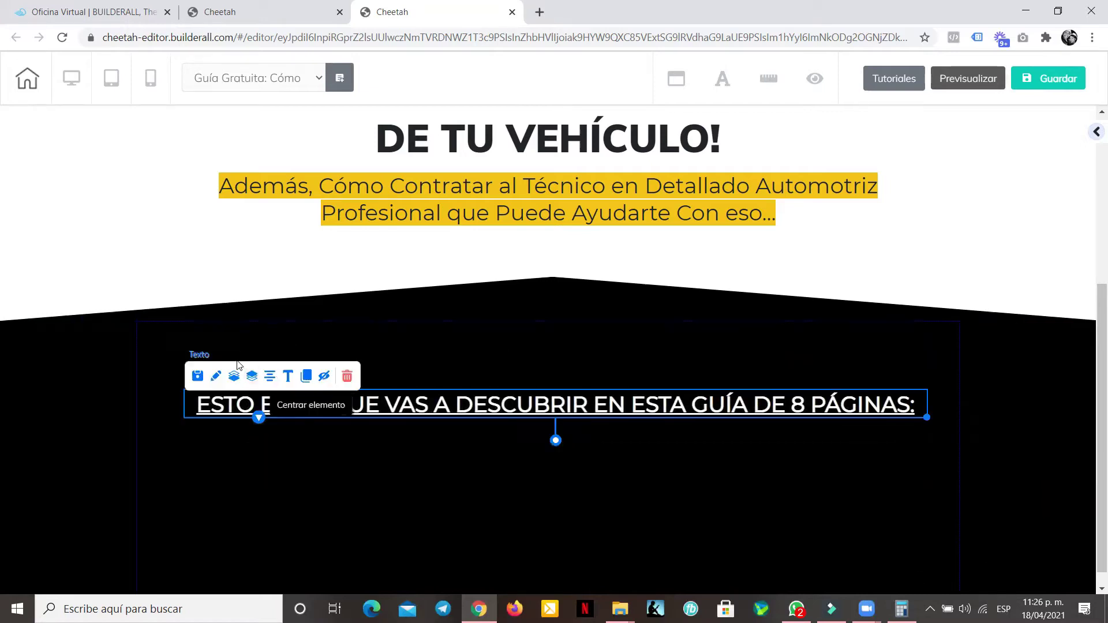
pyautogui.moveTo(925, 416); pyautogui.dragTo(593, 440)
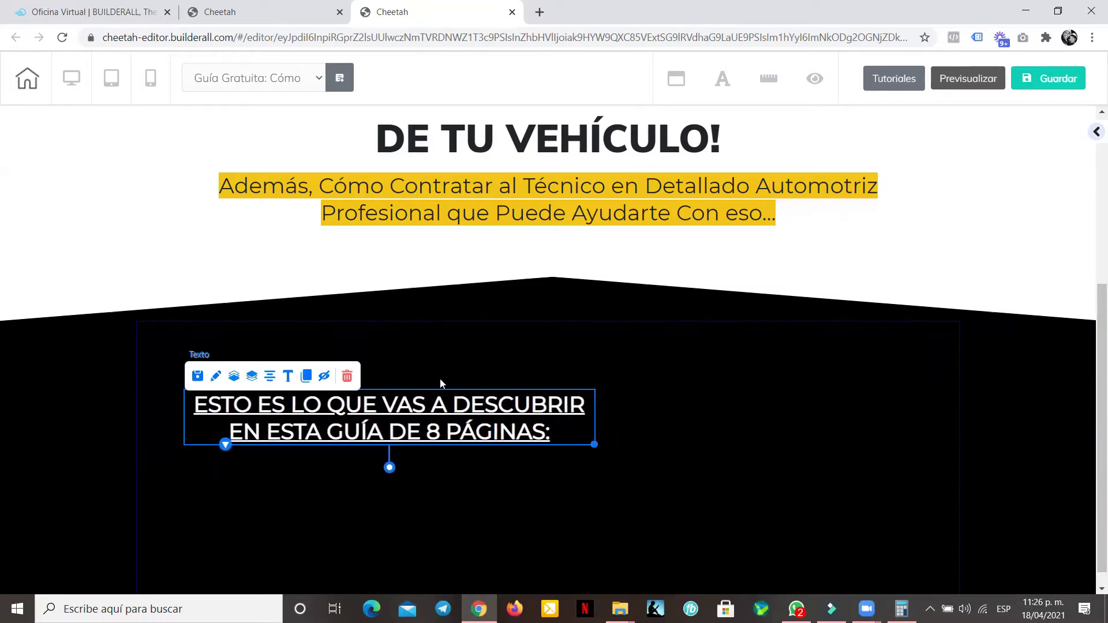
pyautogui.click(270, 376)
pyautogui.click(807, 437)
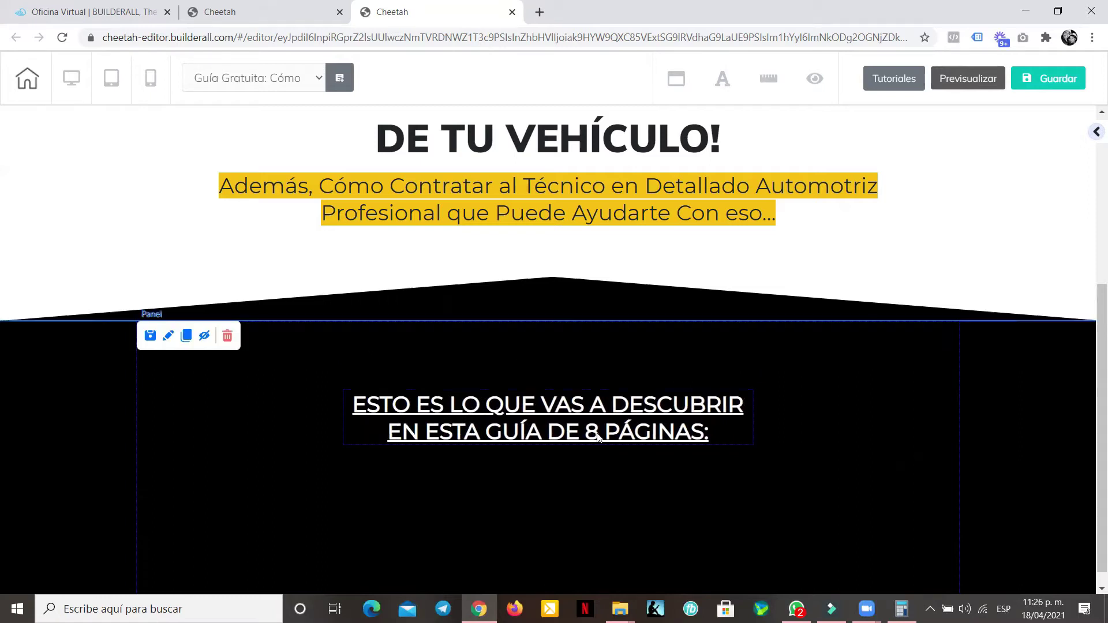
pyautogui.click(597, 437)
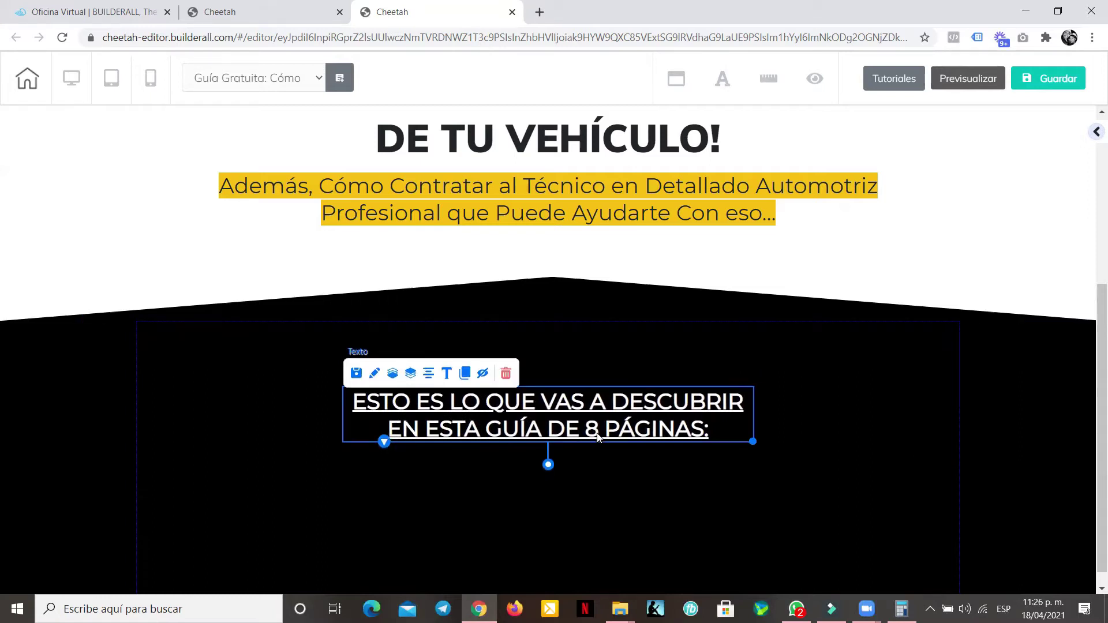
# - Set the height of the black panel containing the white heading to 800
pyautogui.scroll(-1, 831, 511)
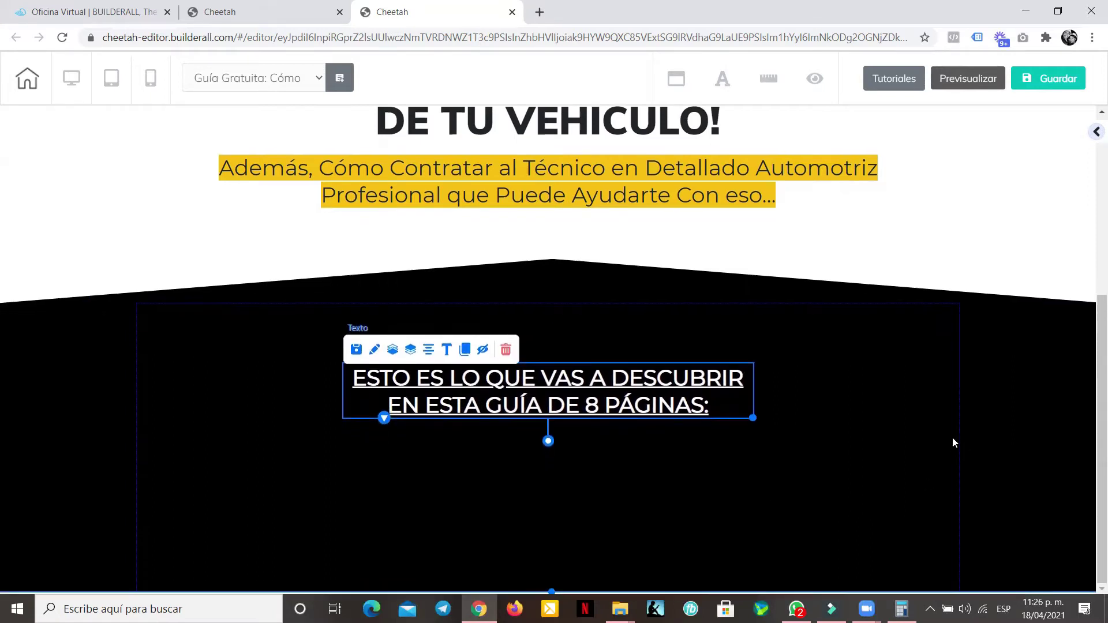
pyautogui.doubleClick(139, 306)
pyautogui.scroll(5, 775, 428)
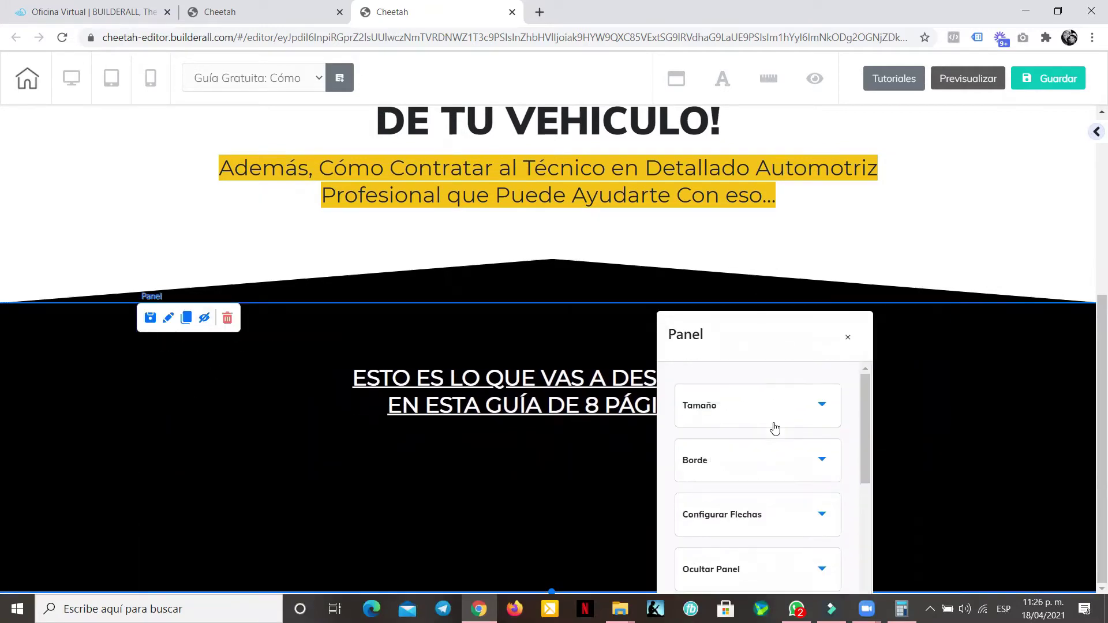
pyautogui.click(768, 424)
pyautogui.scroll(-2, 803, 458)
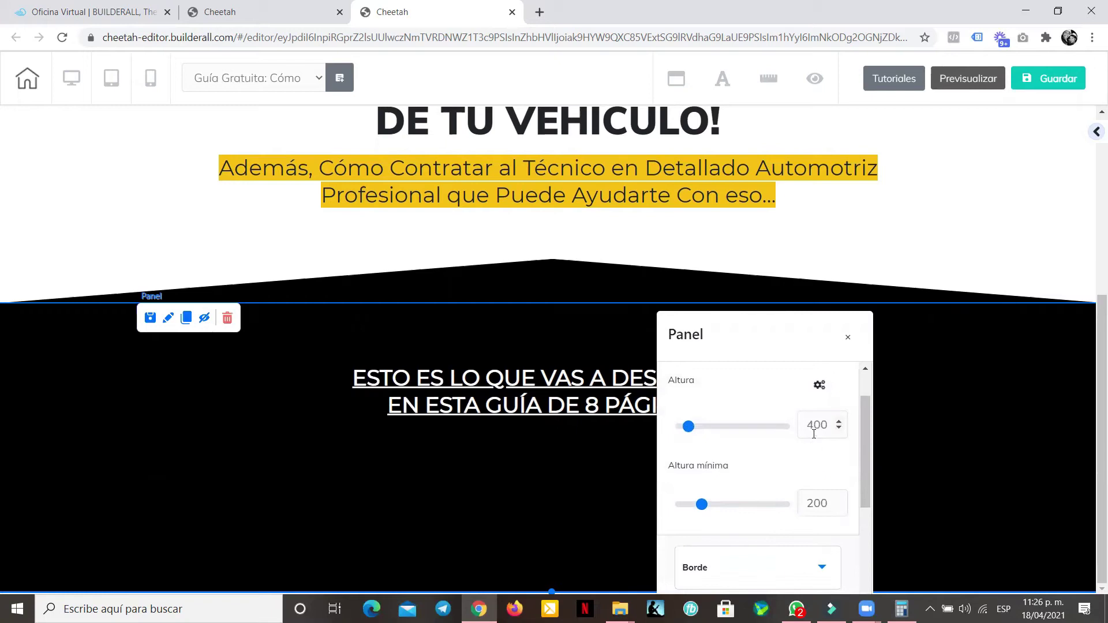
pyautogui.click(799, 421)
pyautogui.write('8')
pyautogui.scroll(-5, 984, 376)
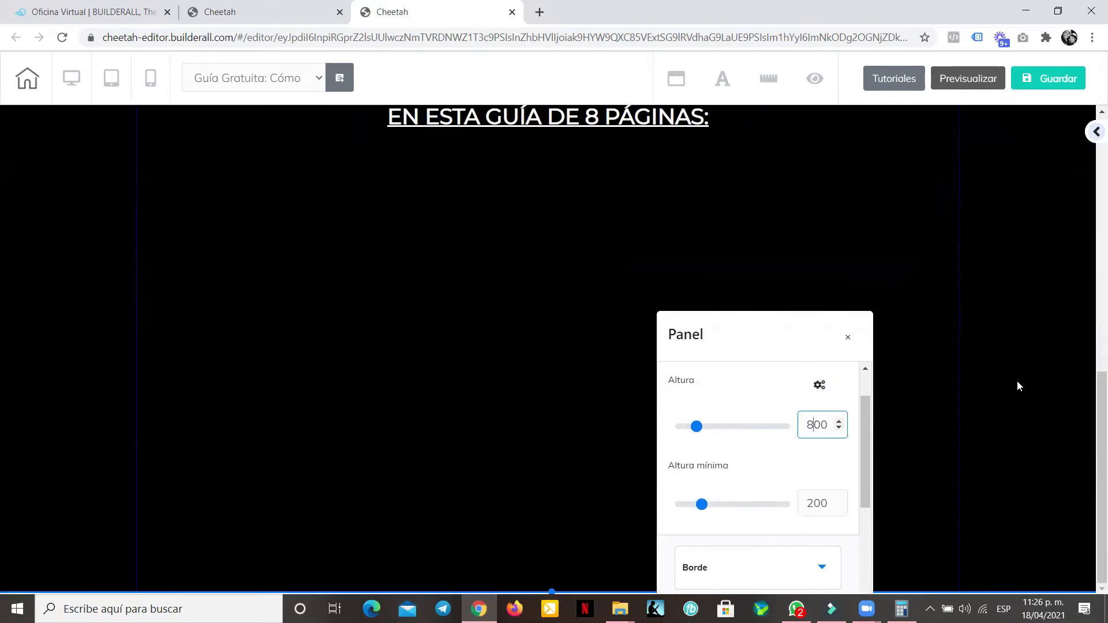
pyautogui.click(1017, 386)
# - Review the page layout from the logo header to the end of the enlarged black panel
pyautogui.scroll(5, 997, 386)
pyautogui.scroll(-2, 997, 385)
pyautogui.scroll(4, 1001, 386)
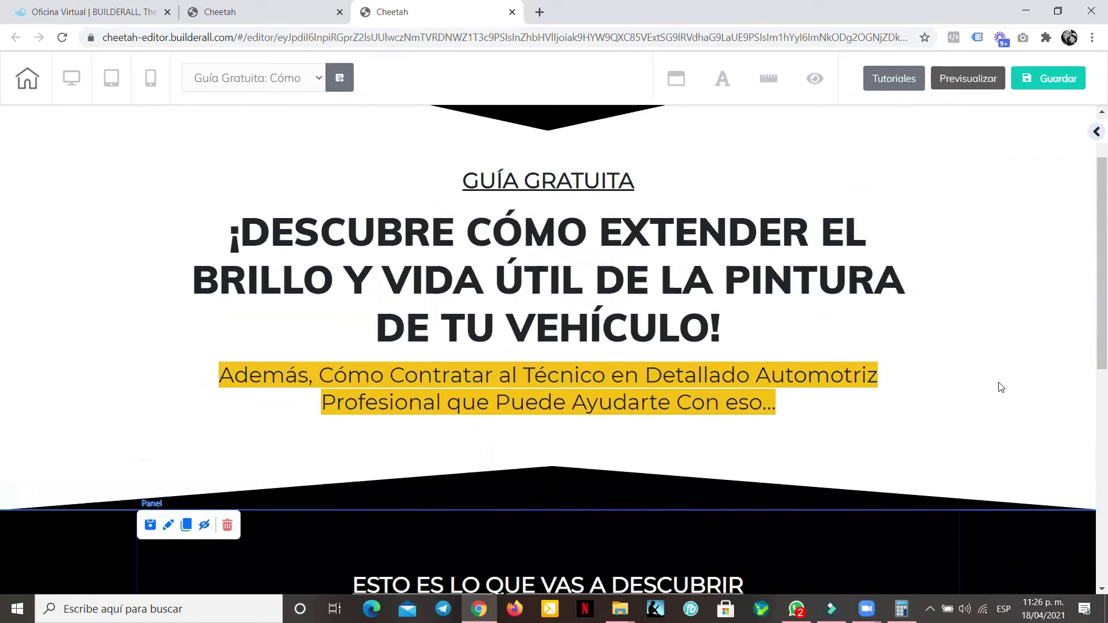
pyautogui.scroll(1, 1001, 387)
pyautogui.scroll(-10, 846, 314)
pyautogui.scroll(10, 846, 314)
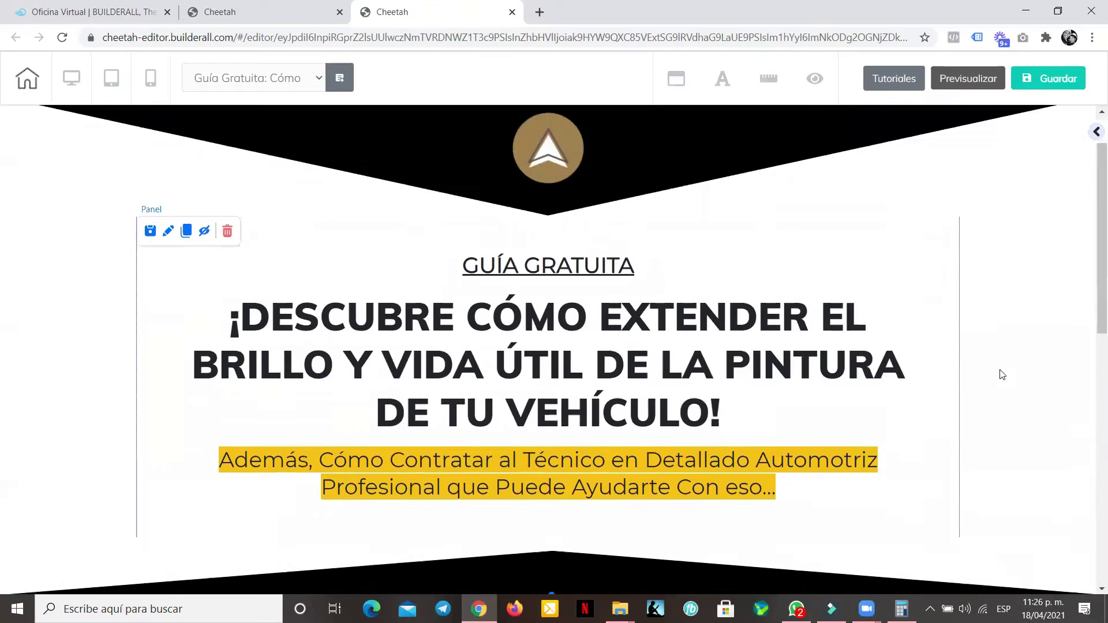
pyautogui.scroll(-10, 1002, 374)
pyautogui.scroll(5, 590, 288)
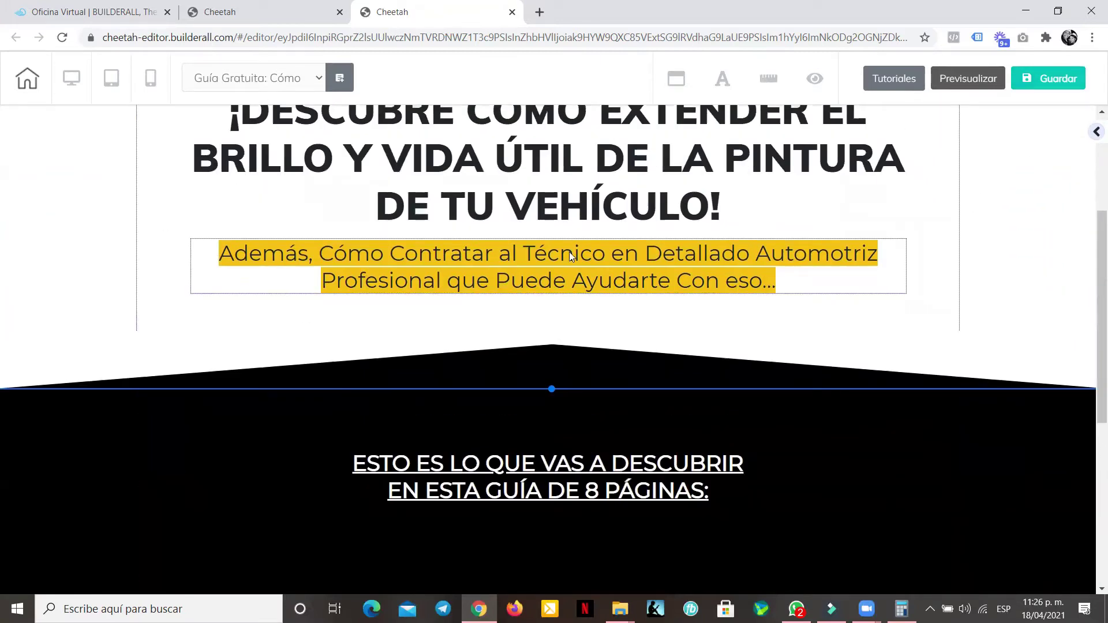
# - Duplicate the yellow-highlighted subtitle and place the copy below the white heading in the black panel
pyautogui.click(570, 256)
pyautogui.click(310, 227)
pyautogui.scroll(-2, 967, 448)
pyautogui.moveTo(871, 175); pyautogui.dragTo(822, 430)
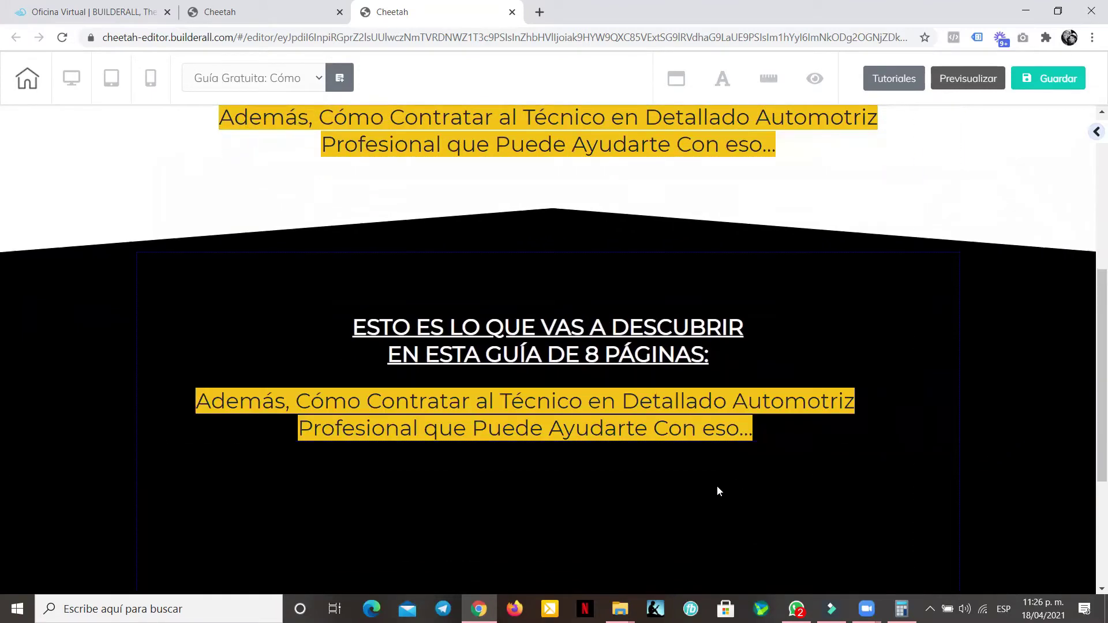
pyautogui.scroll(-1, 716, 486)
pyautogui.moveTo(686, 350); pyautogui.dragTo(755, 355)
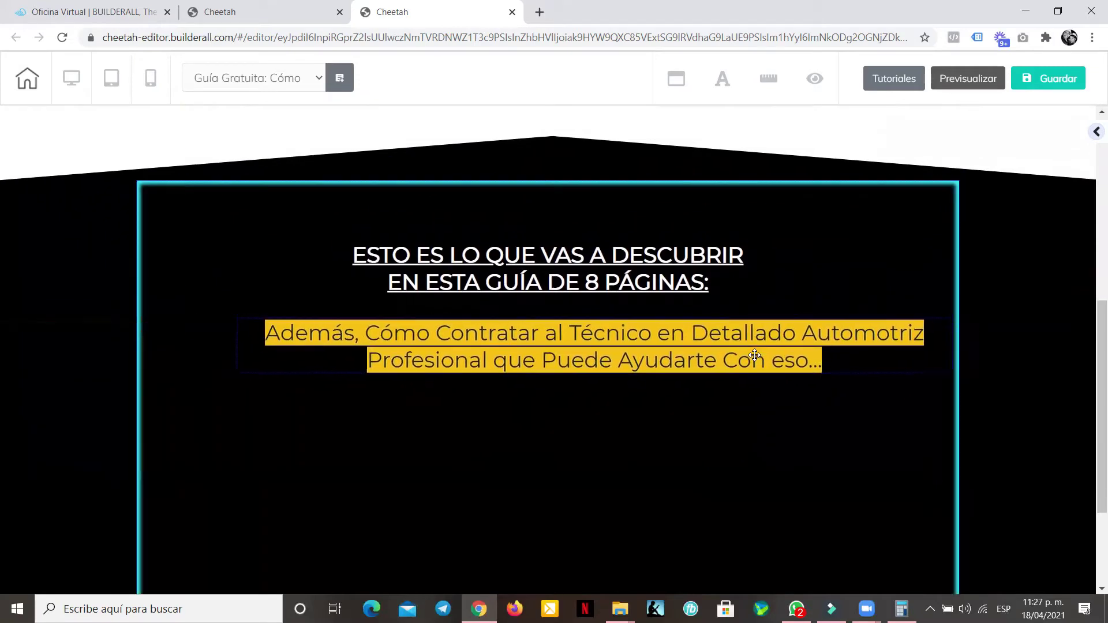
# - Left-align all the text in the duplicated yellow-highlighted subtitle
pyautogui.click(755, 355)
pyautogui.click(754, 355)
pyautogui.doubleClick(754, 355)
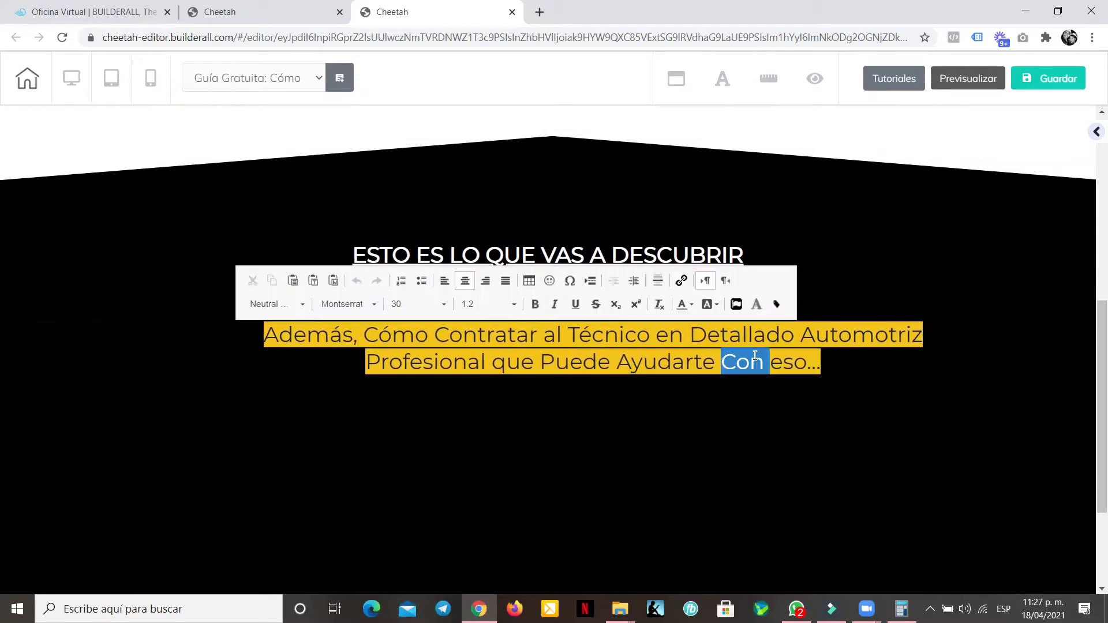
pyautogui.hotkey('ctrl', 'a')
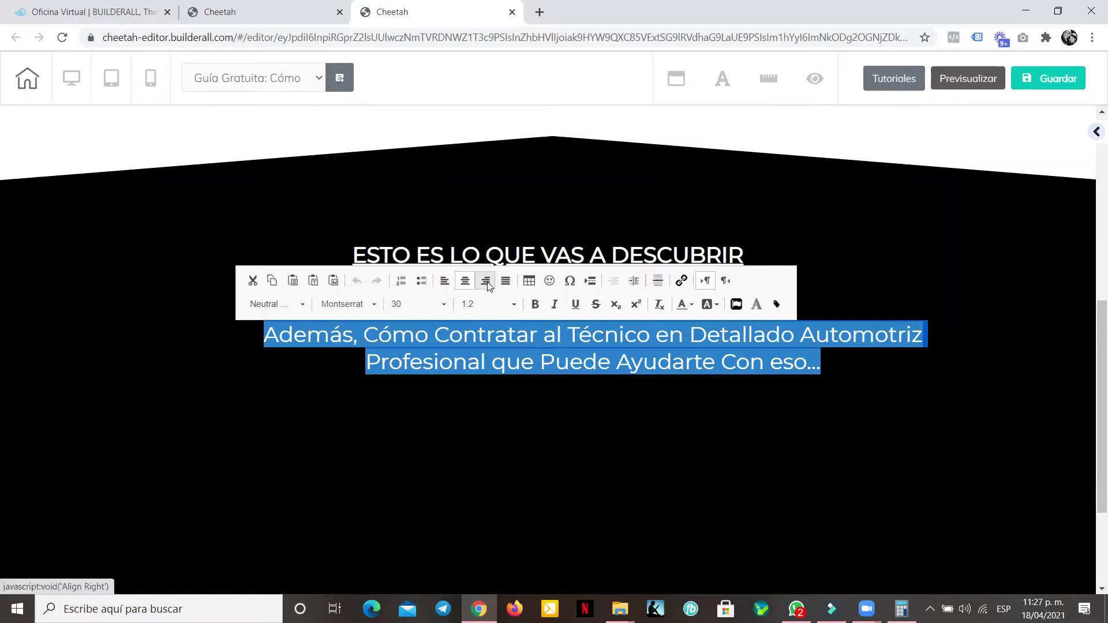
pyautogui.click(444, 280)
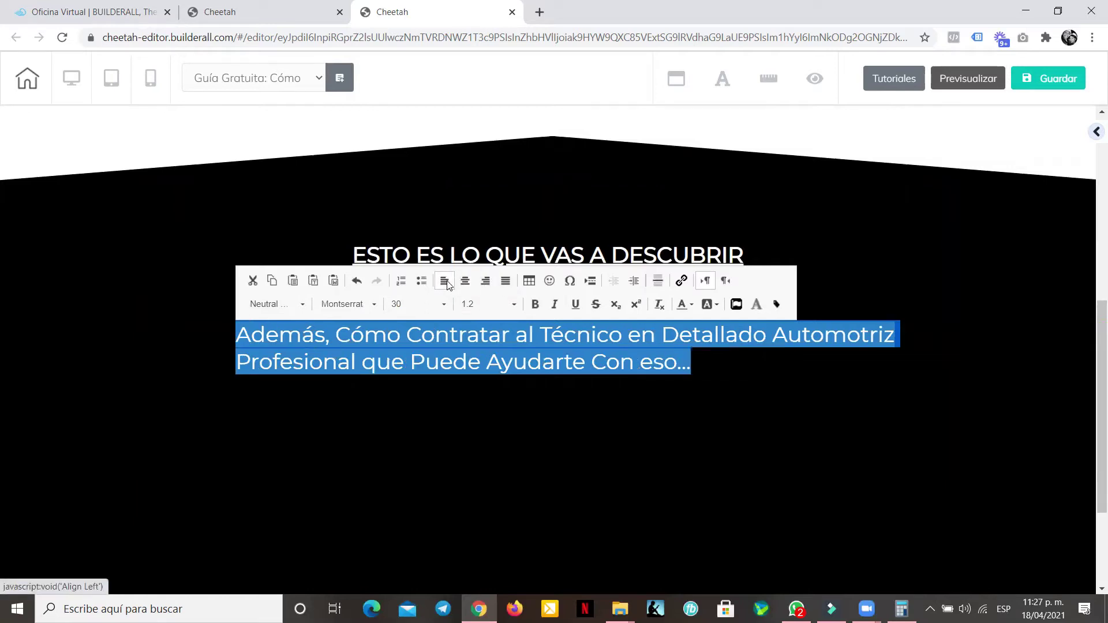
# - Set the font size of the duplicated yellow-highlighted subtitle in the black panel to 25
pyautogui.click(698, 455)
pyautogui.click(439, 362)
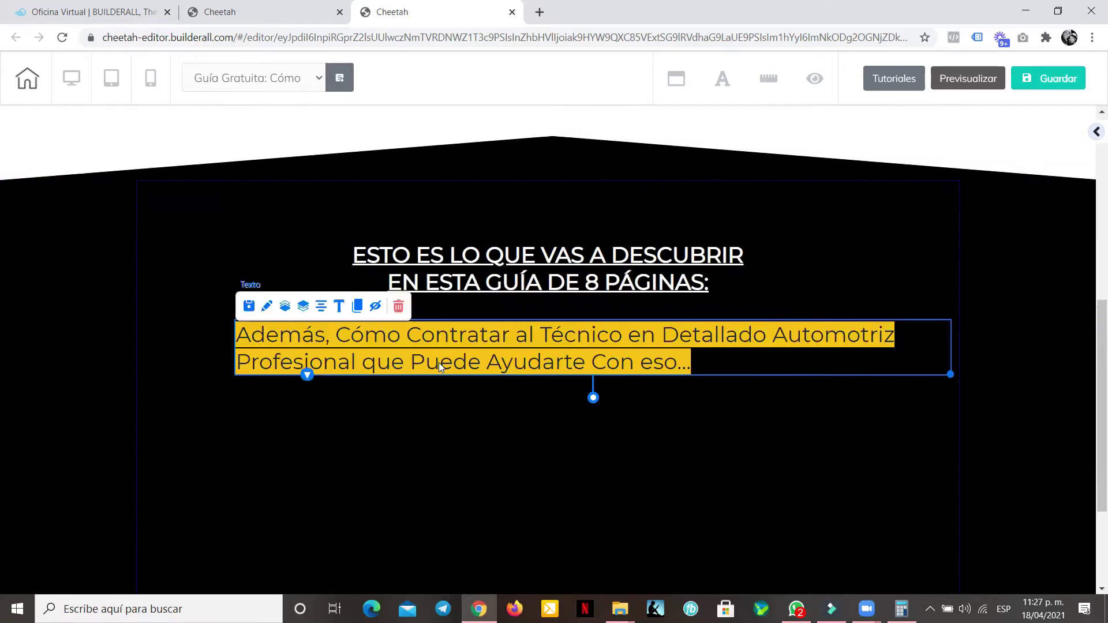
pyautogui.click(439, 362)
pyautogui.click(415, 304)
pyautogui.scroll(2, 419, 370)
pyautogui.click(428, 364)
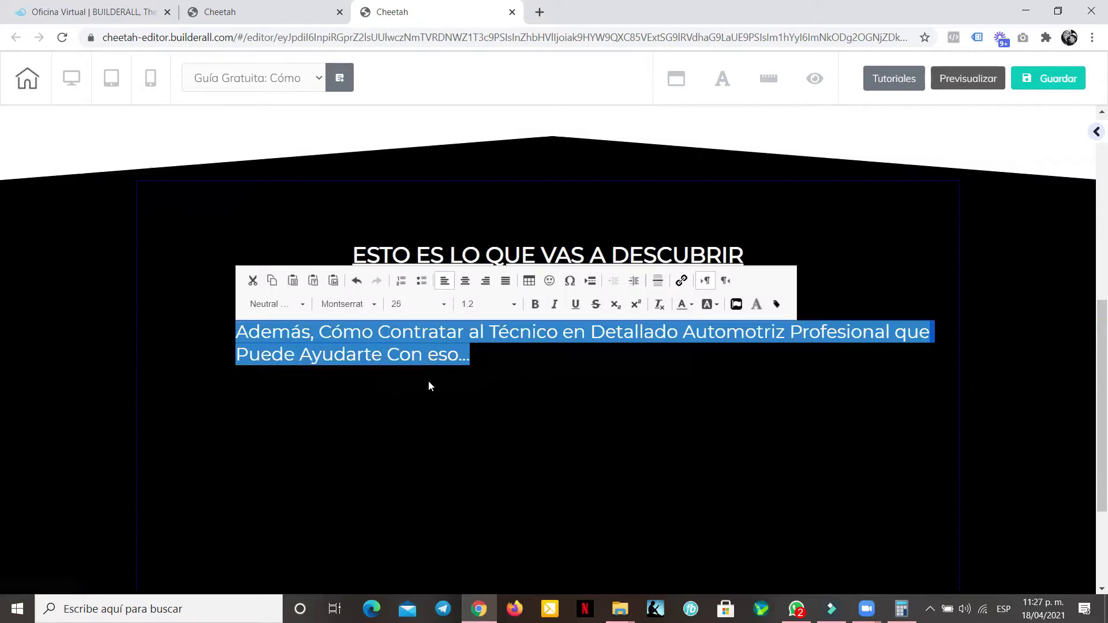
pyautogui.click(441, 435)
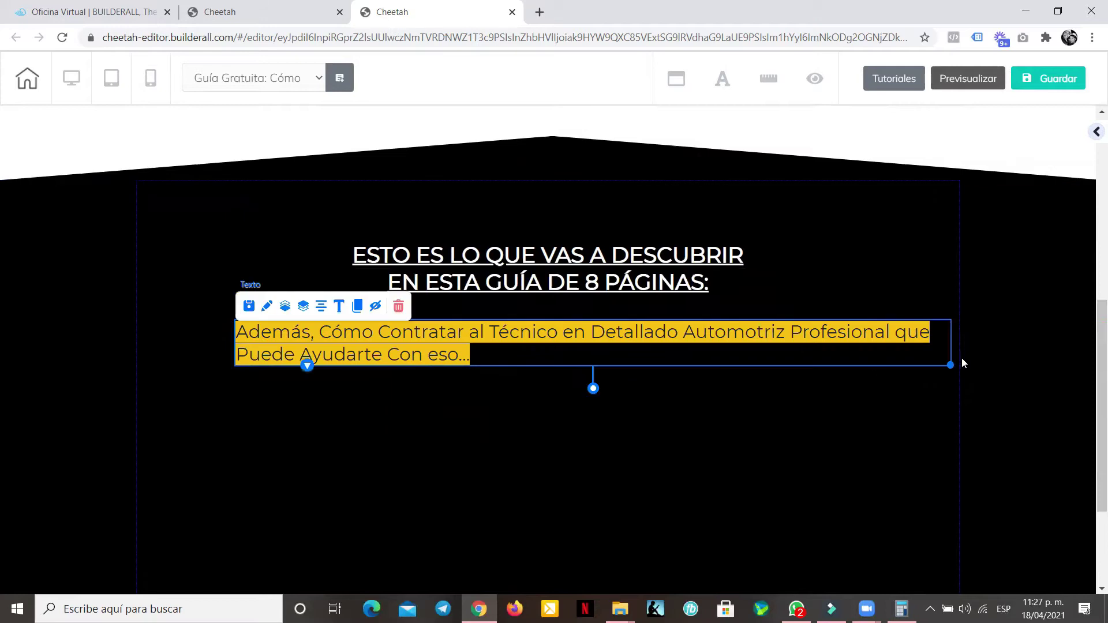
# - Narrow the duplicated subtitle's text box to about half its width and move it to the right half of the black panel
pyautogui.moveTo(950, 365); pyautogui.dragTo(615, 397)
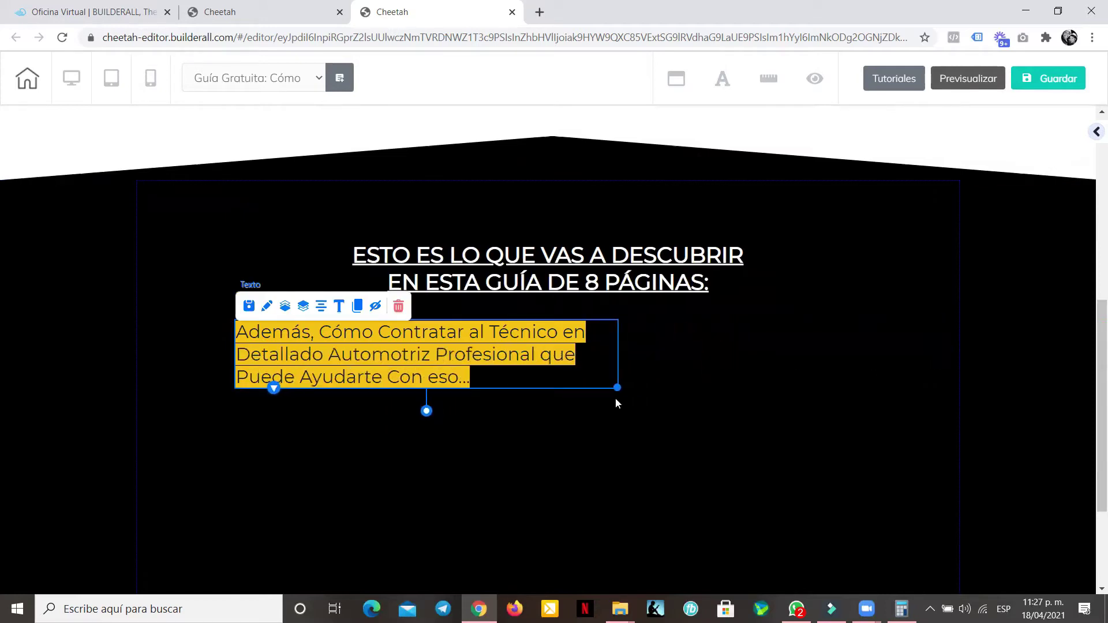
pyautogui.click(615, 397)
pyautogui.moveTo(532, 379); pyautogui.dragTo(861, 383)
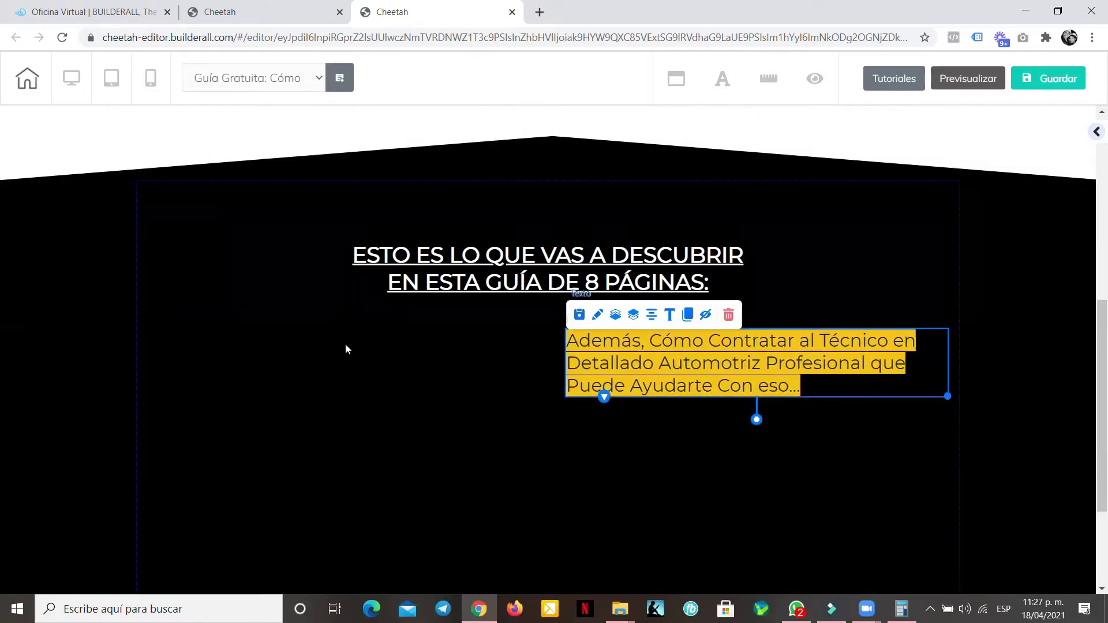
# - Set the font size of all the text in the narrowed subtitle copy to 23
pyautogui.scroll(-3, 340, 404)
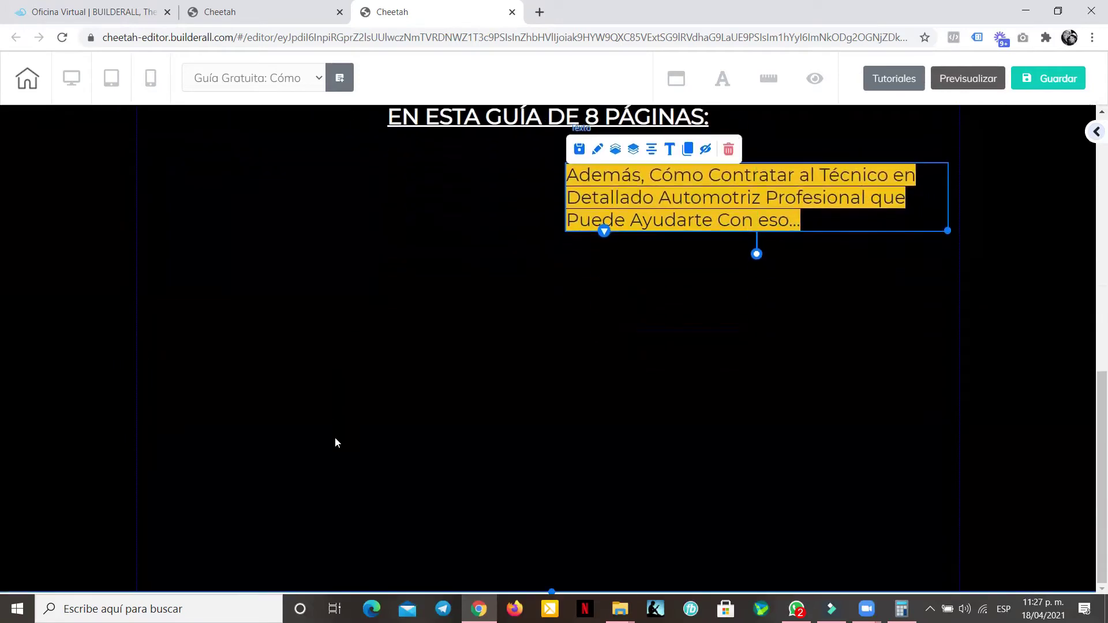
pyautogui.doubleClick(789, 218)
pyautogui.hotkey('ctrl', 'a')
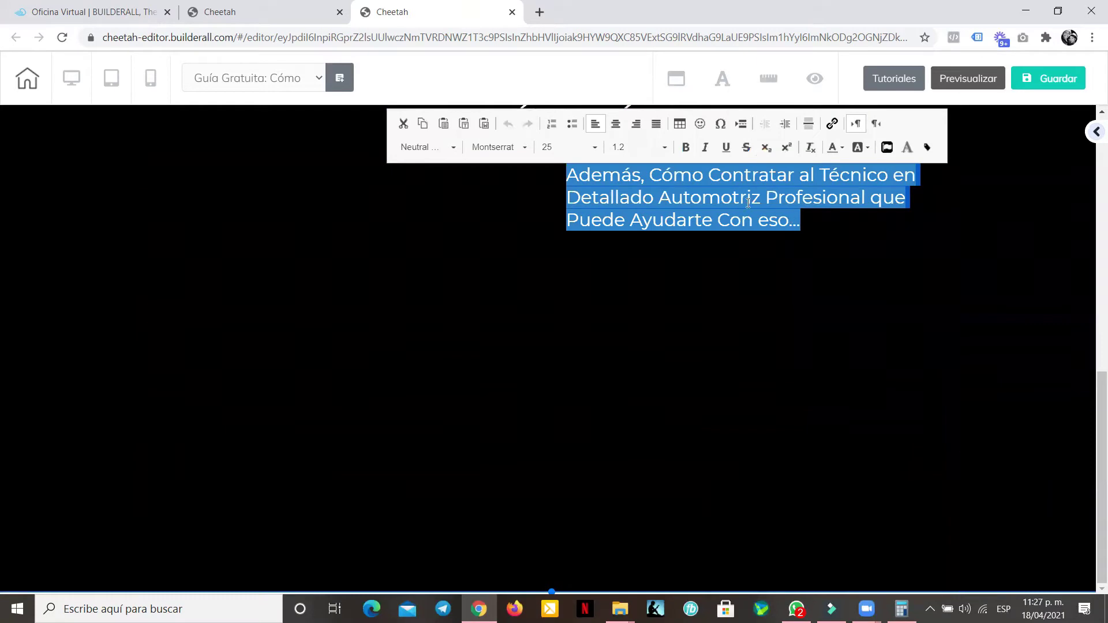
pyautogui.click(551, 150)
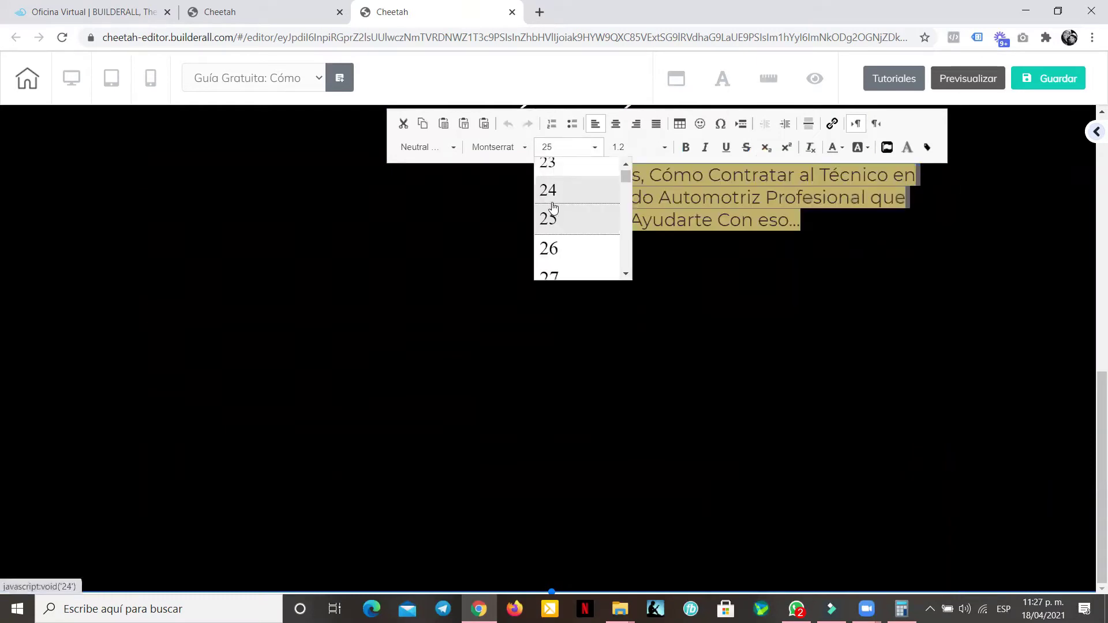
pyautogui.click(577, 172)
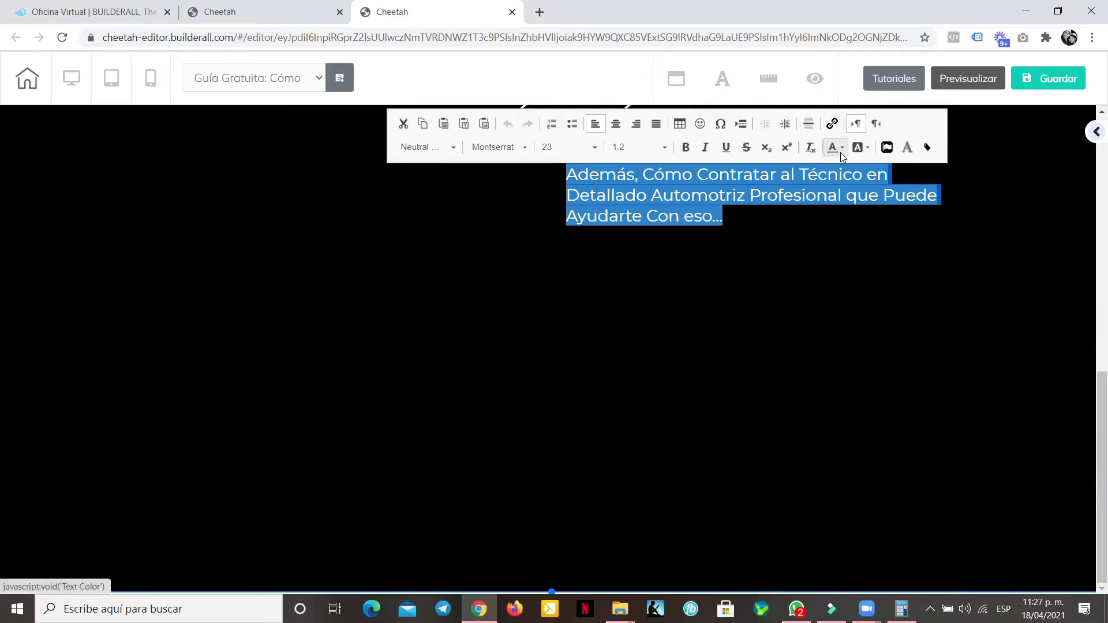
# - Give the subtitle copy white text and replace its yellow highlight with black
pyautogui.click(840, 151)
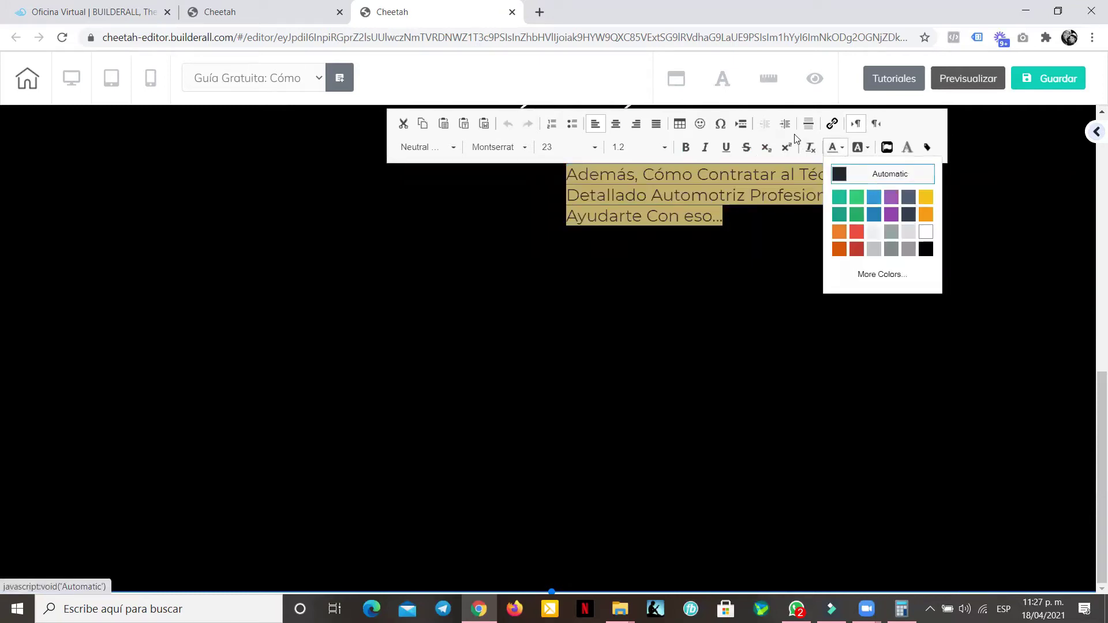
pyautogui.click(924, 233)
pyautogui.click(854, 151)
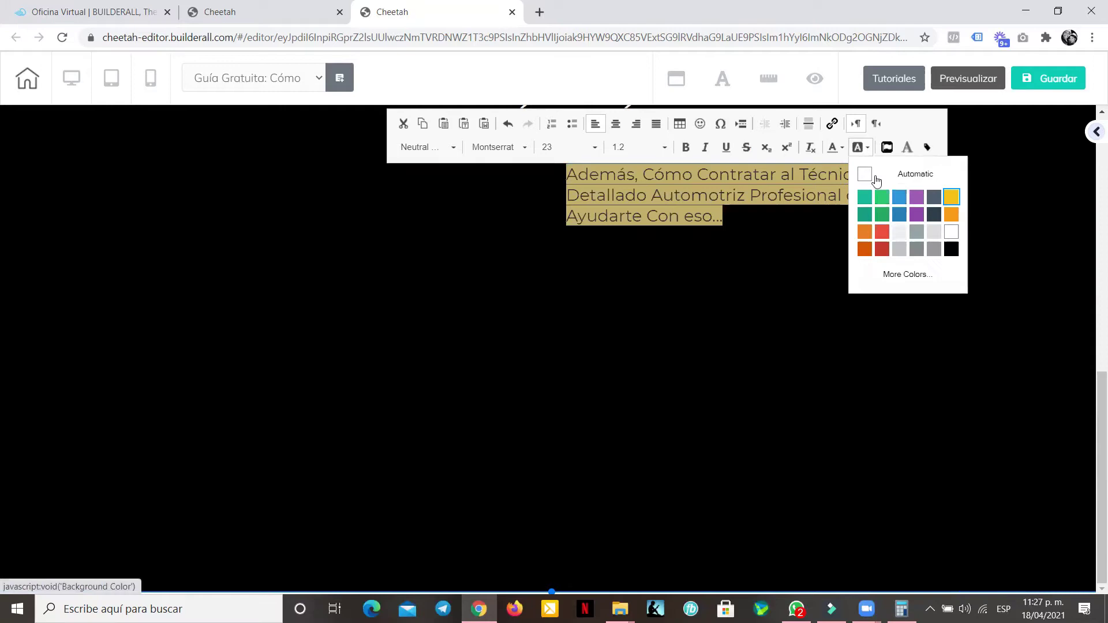
pyautogui.click(948, 247)
pyautogui.click(773, 302)
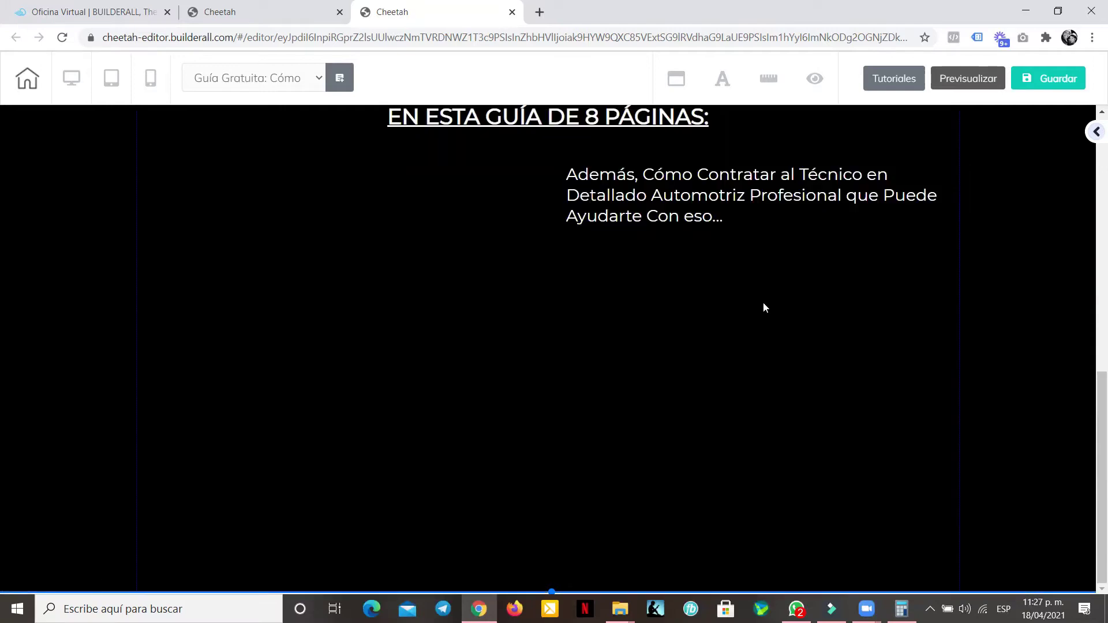
# - Search the icon library for "CAR" and insert the solid side-view car icon before the word "Además"
pyautogui.doubleClick(654, 198)
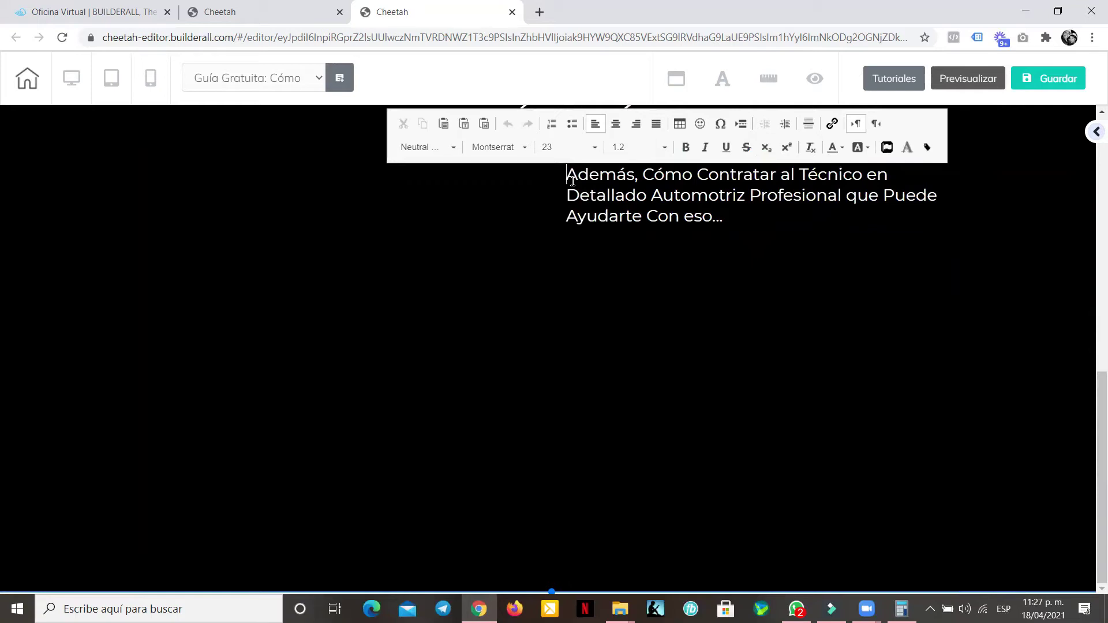
pyautogui.click(888, 152)
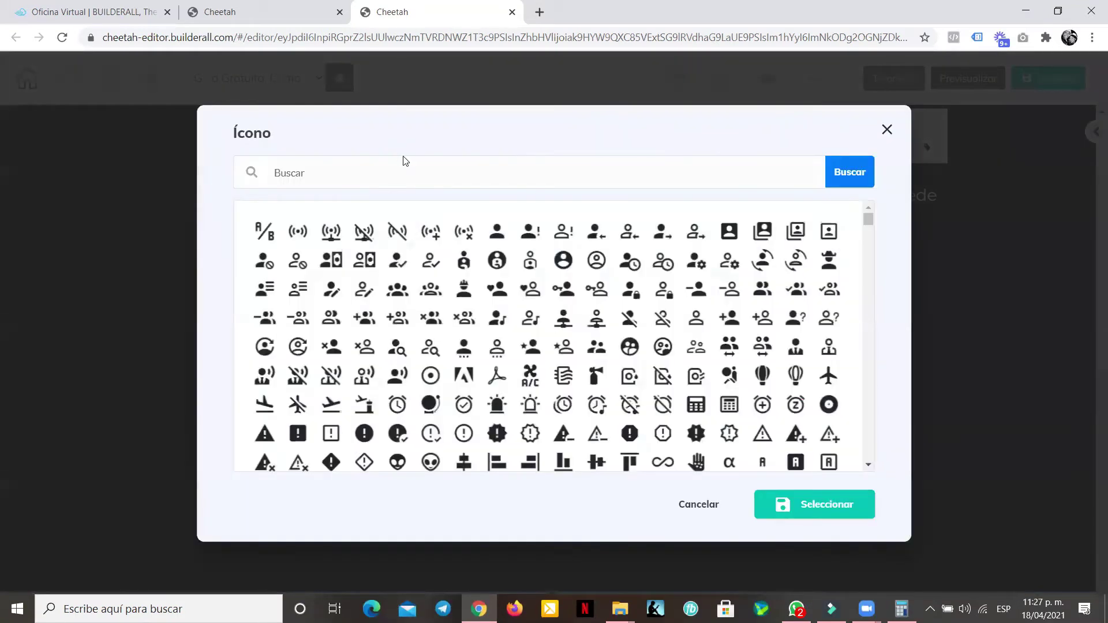
pyautogui.write('c')
pyautogui.click(848, 172)
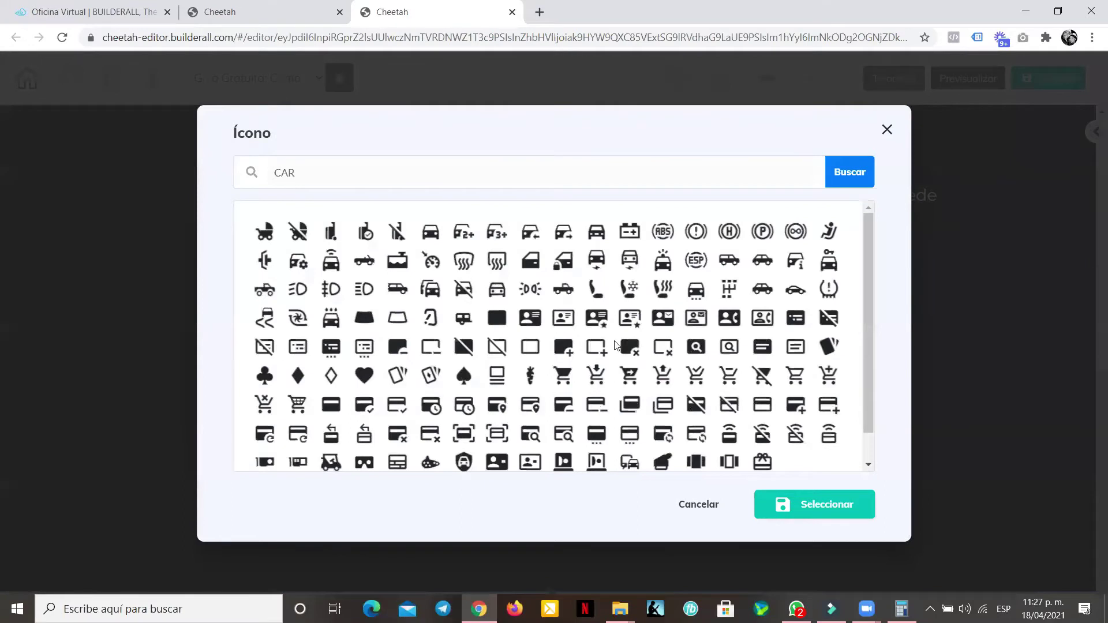
pyautogui.scroll(-1, 625, 355)
pyautogui.scroll(1, 632, 398)
pyautogui.click(795, 289)
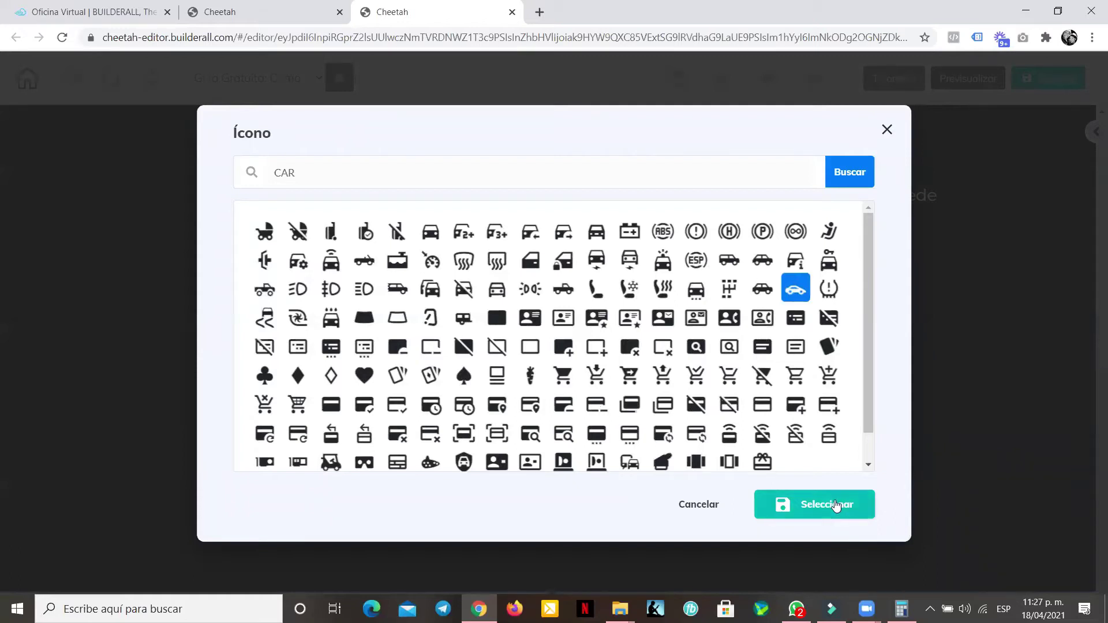
pyautogui.click(836, 505)
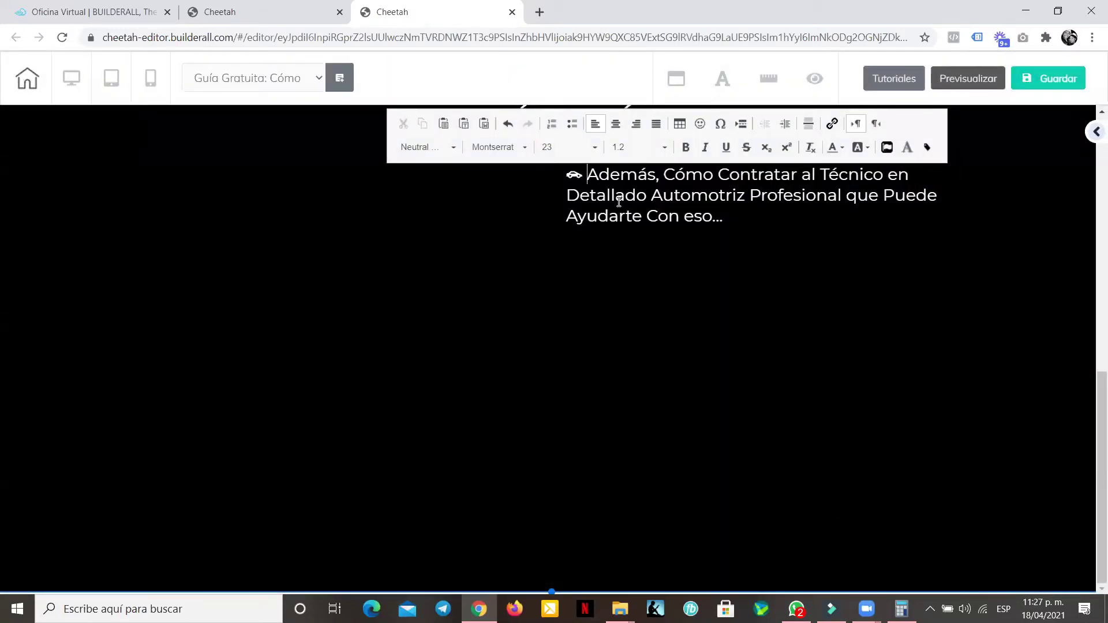
# - Replace the wording after the car icon with "Beneficio, ventaja o caracterísitica número 1 de la Guía Gratuita", keeping the ellipsis
pyautogui.moveTo(592, 176); pyautogui.dragTo(709, 224)
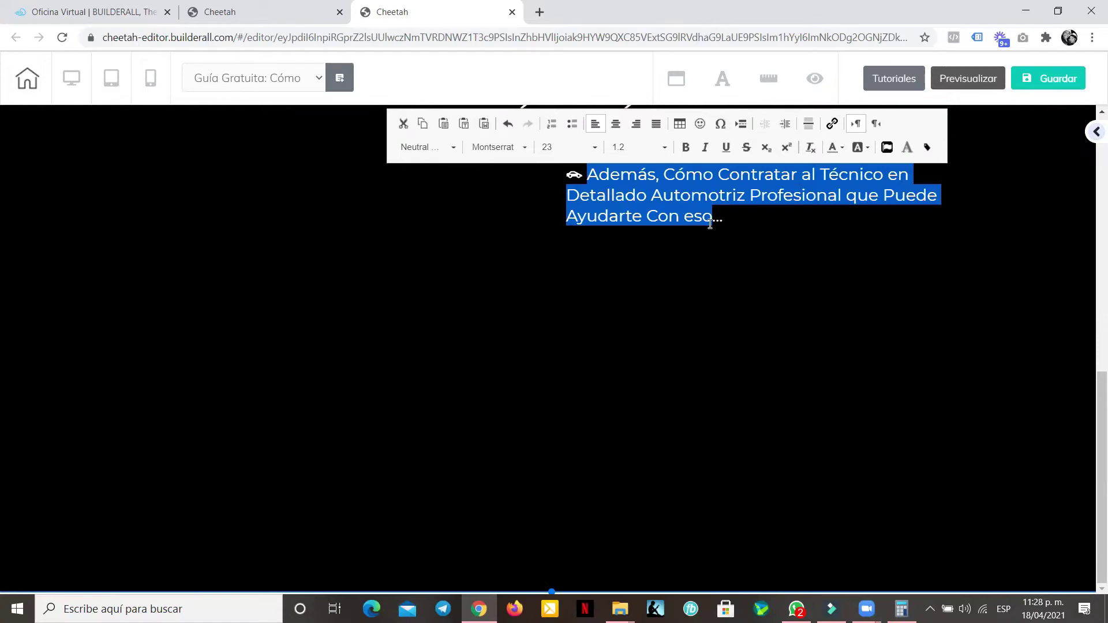
pyautogui.write('bENEFICIO')
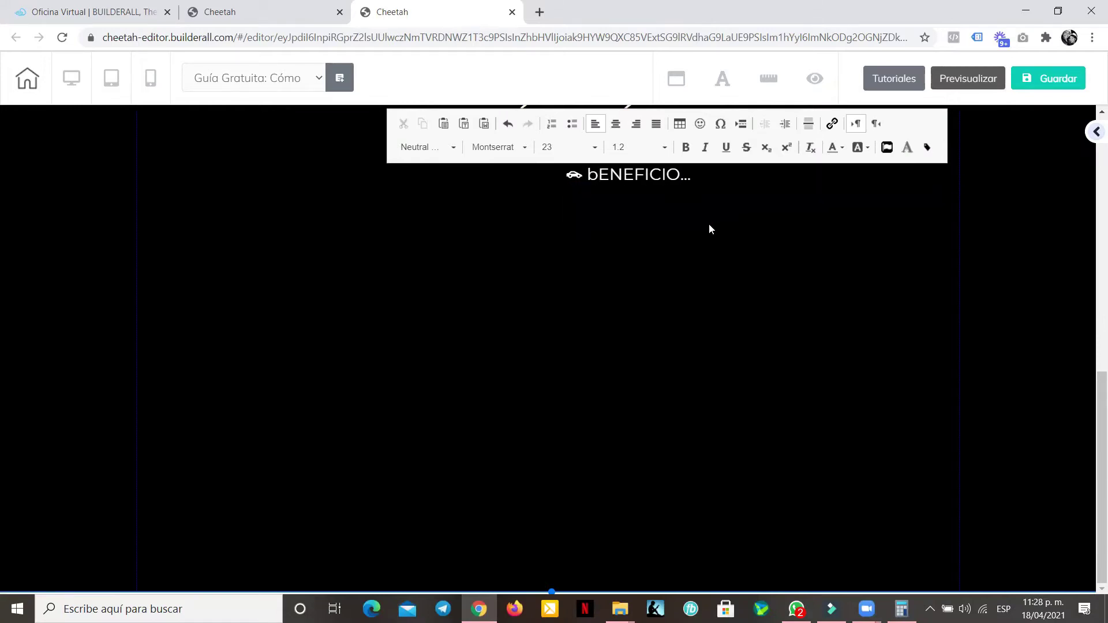
pyautogui.hotkey('shift', 'Left')
pyautogui.hotkey('shift', 'Left')
pyautogui.hotkey('shift', 'Left')
pyautogui.hotkey('shift', 'Left')
pyautogui.hotkey('shift', 'Left')
pyautogui.hotkey('shift', 'Left')
pyautogui.hotkey('shift', 'Left')
pyautogui.hotkey('shift', 'Left')
pyautogui.hotkey('shift', 'Left')
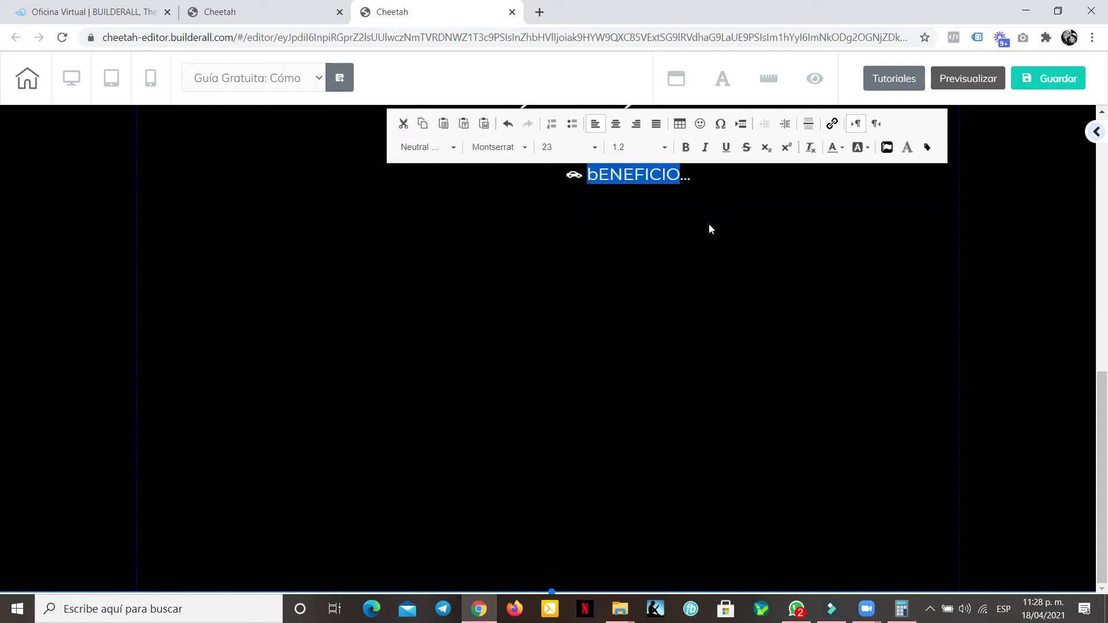
pyautogui.press('capslock')
pyautogui.write('Beneficio, ventaja o caracterísitica número 1 de la Guía Gratuita')
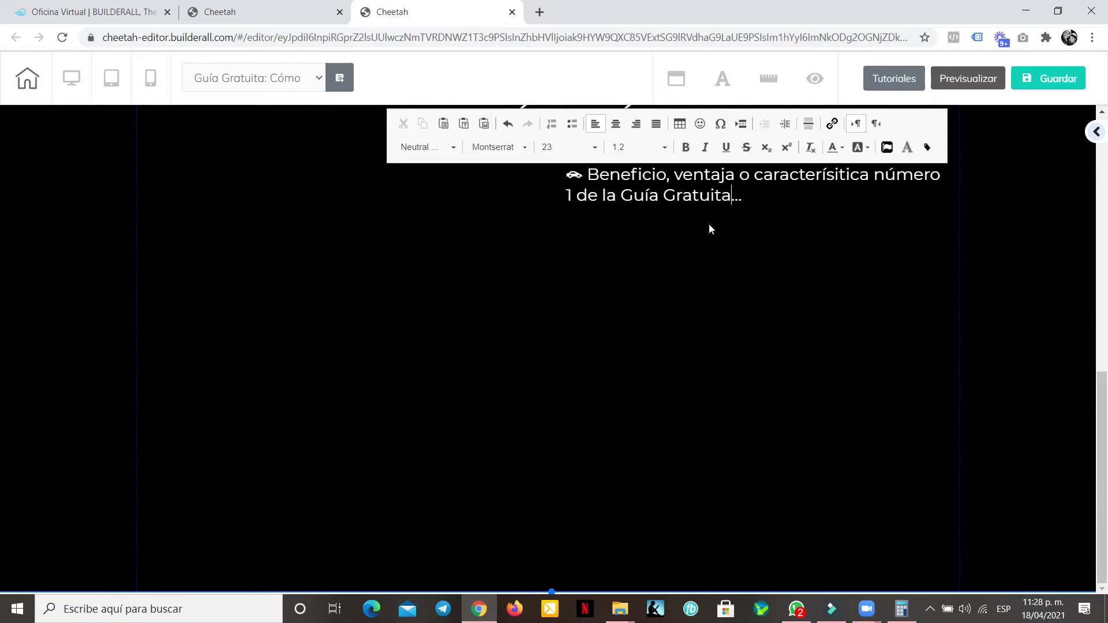
pyautogui.click(760, 247)
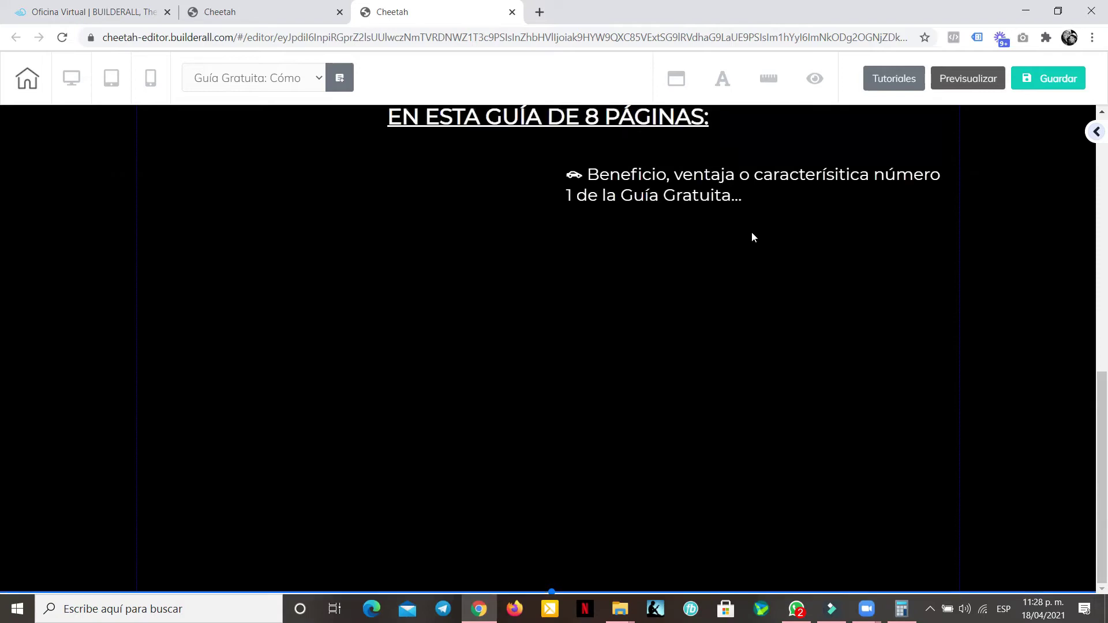
# - Duplicate the car-icon benefit text and place the copy directly below the original
pyautogui.click(719, 197)
pyautogui.click(689, 152)
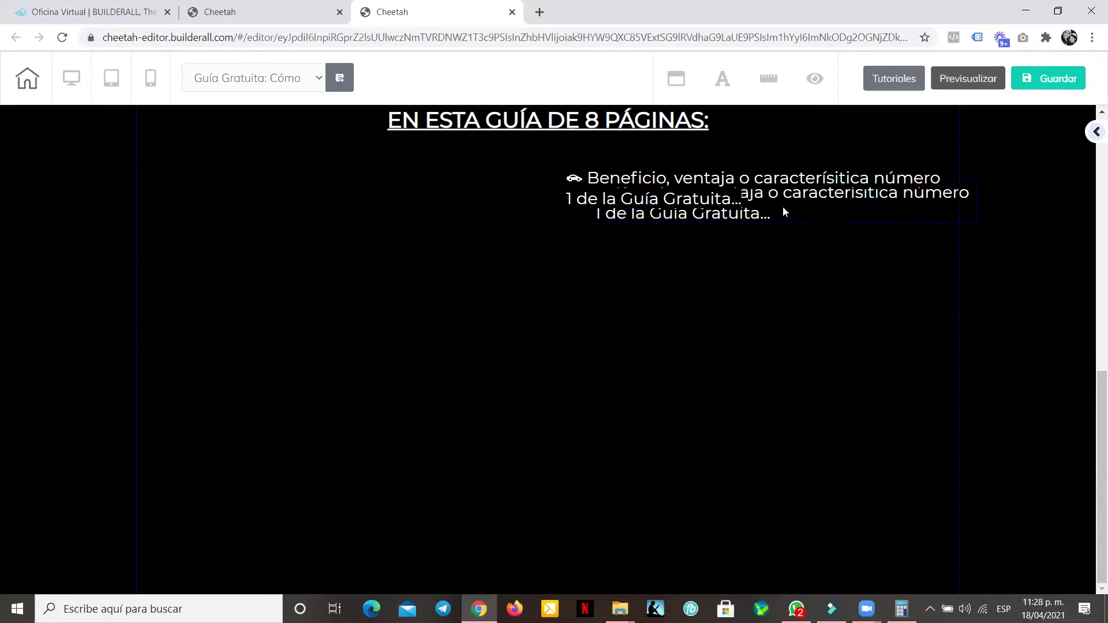
pyautogui.click(762, 209)
pyautogui.moveTo(734, 219)
pyautogui.mouseDown()
pyautogui.moveTo(707, 270)
pyautogui.moveTo(706, 257)
pyautogui.mouseUp()
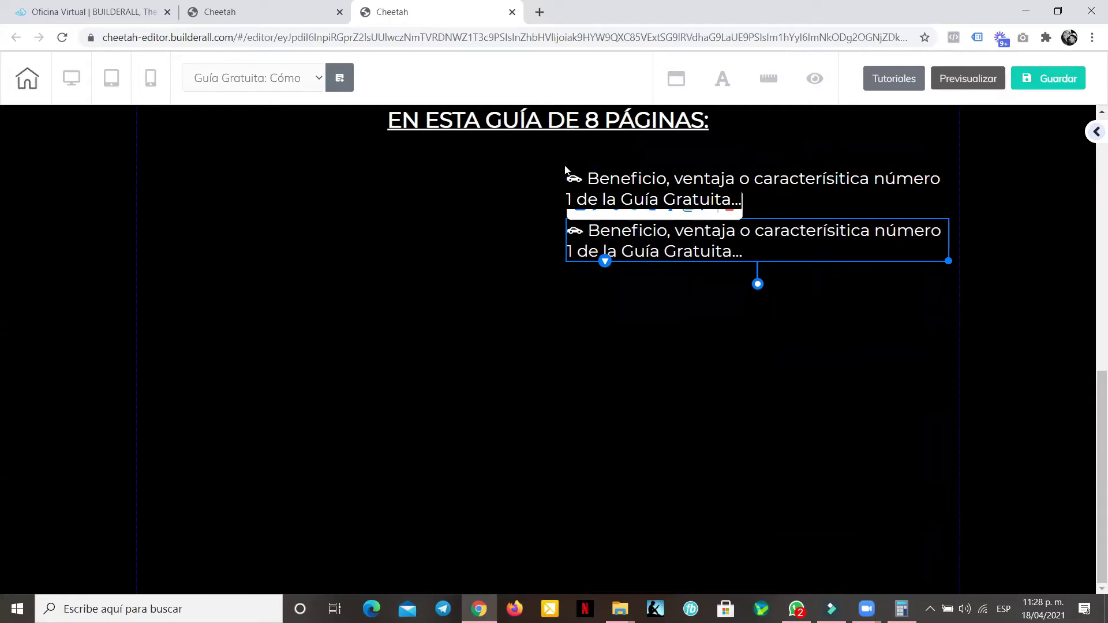
# - Show the rulers, add a vertical guide at the benefit texts' left edge, and align both texts to it
pyautogui.click(770, 81)
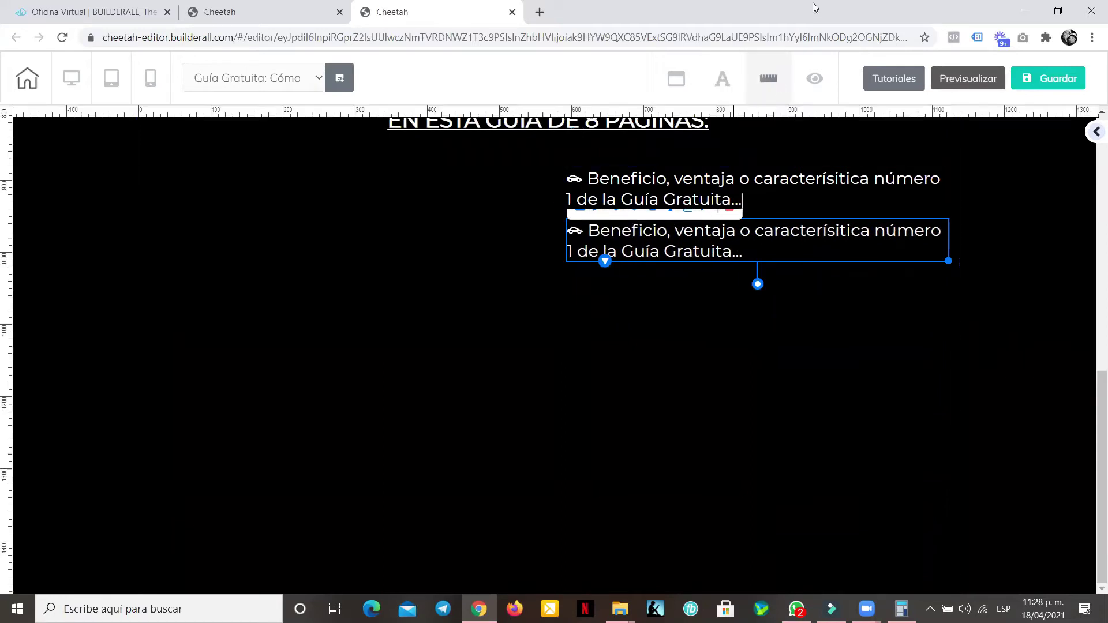
pyautogui.scroll(3, 670, 310)
pyautogui.scroll(-3, 623, 231)
pyautogui.click(568, 120)
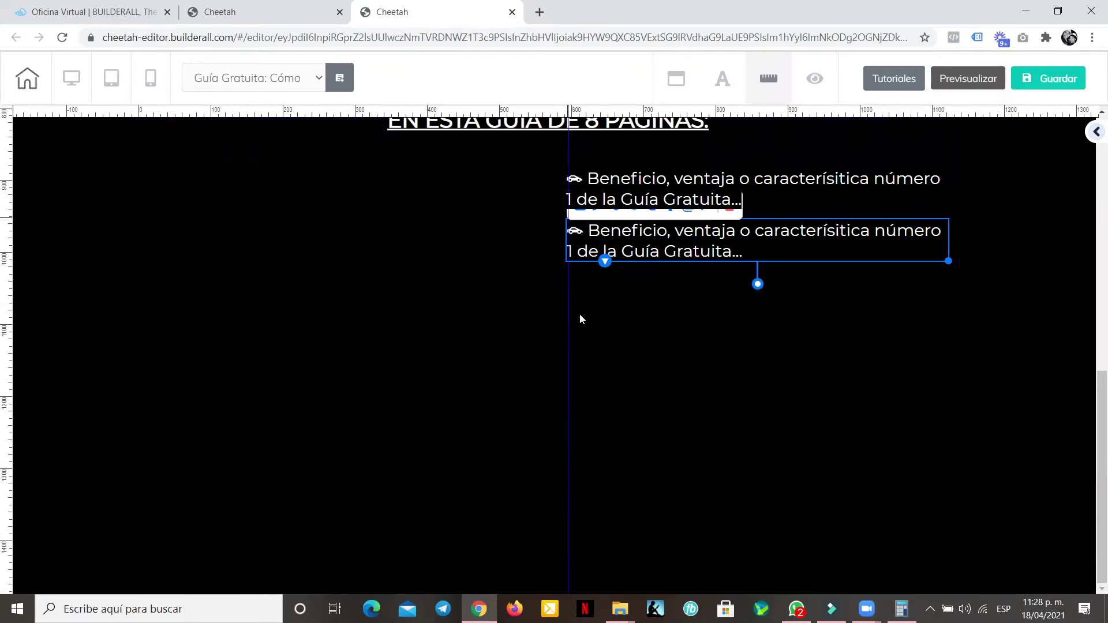
pyautogui.moveTo(719, 183); pyautogui.dragTo(700, 238)
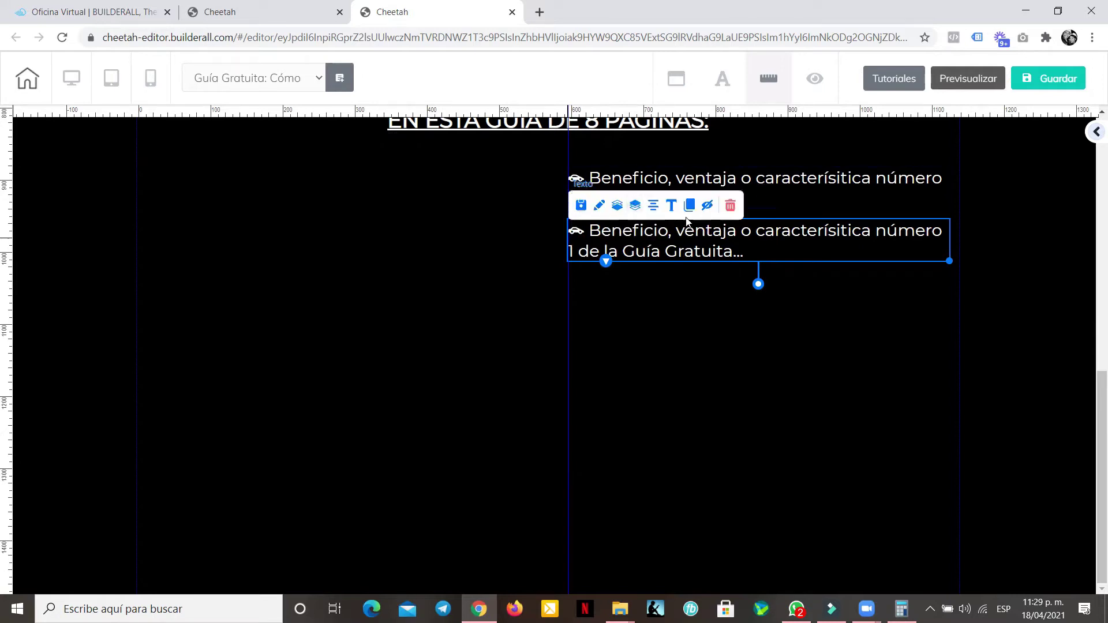
# - Change the number in the second benefit text to 2
pyautogui.doubleClick(764, 247)
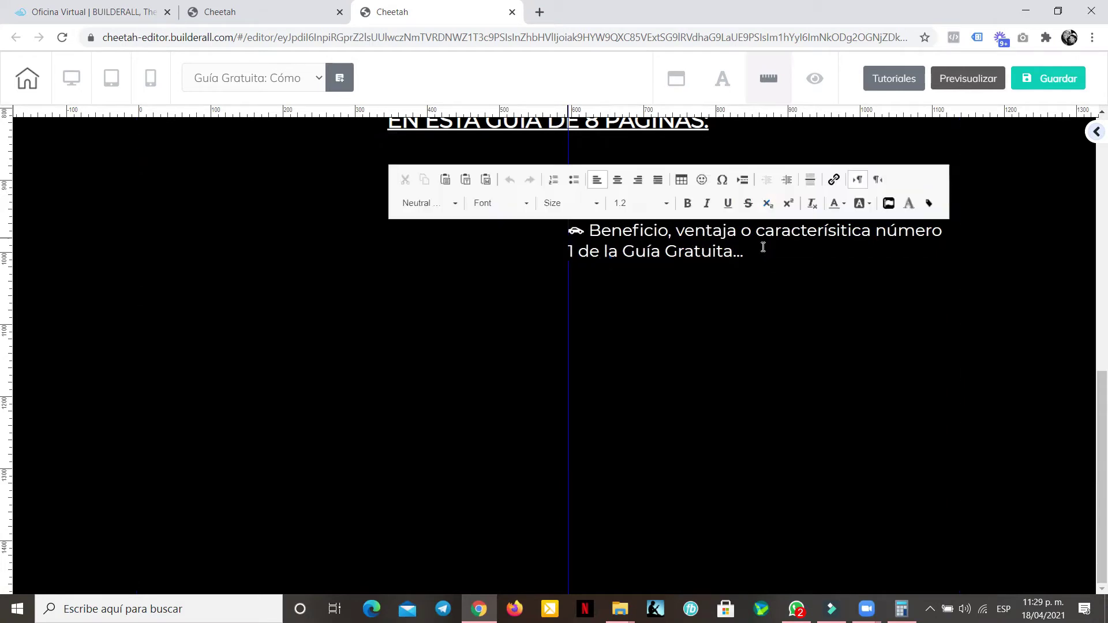
pyautogui.moveTo(577, 254); pyautogui.dragTo(569, 252)
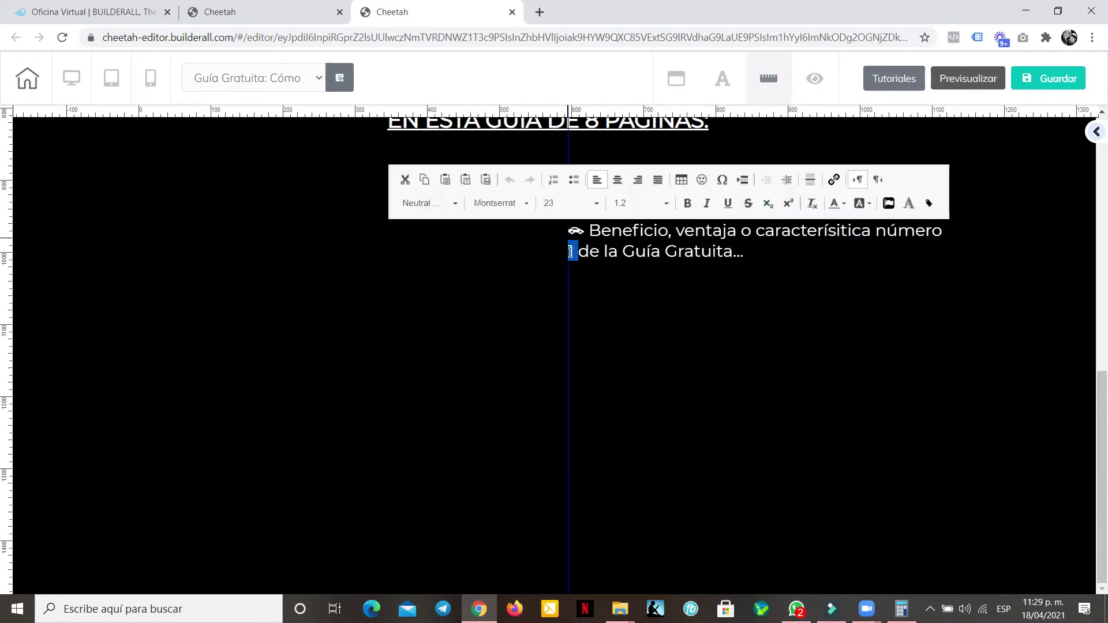
pyautogui.write('3')
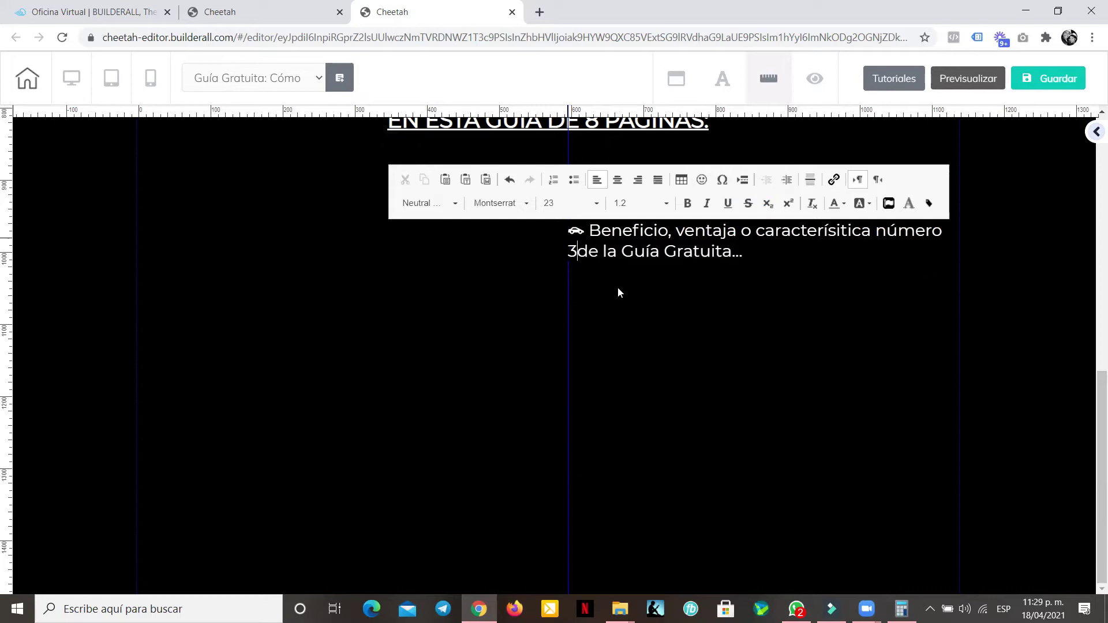
pyautogui.press('BackSpace')
pyautogui.write('2')
pyautogui.click(621, 294)
# - Duplicate the second benefit text three times and stack the copies below it along the guide with even spacing
pyautogui.click(668, 252)
pyautogui.moveTo(723, 247); pyautogui.dragTo(723, 306)
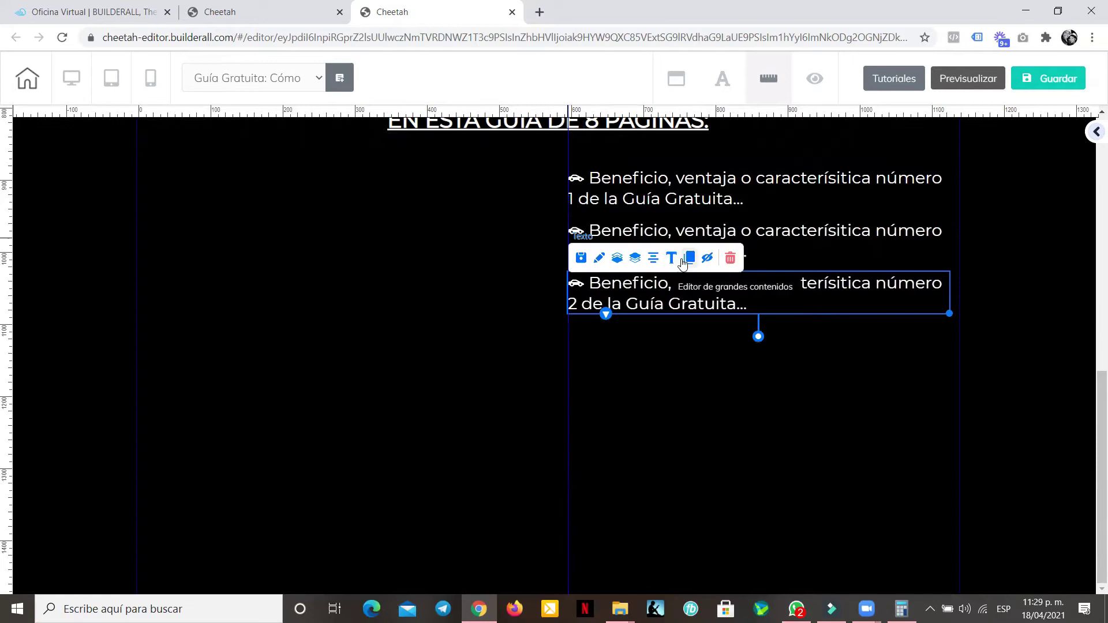
pyautogui.click(685, 261)
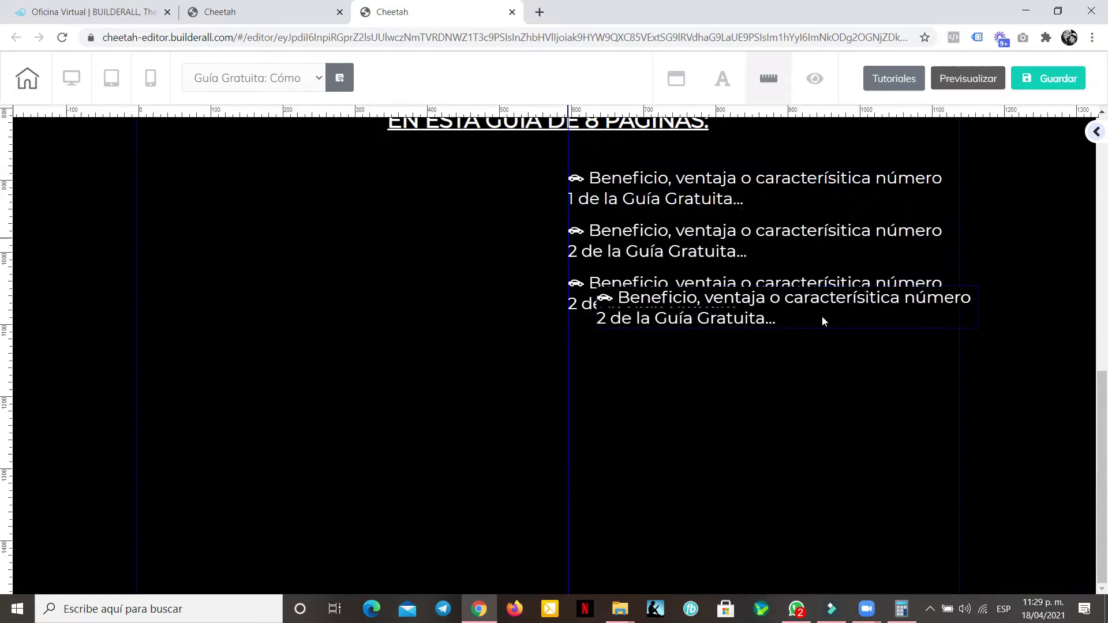
pyautogui.moveTo(779, 323); pyautogui.dragTo(759, 360)
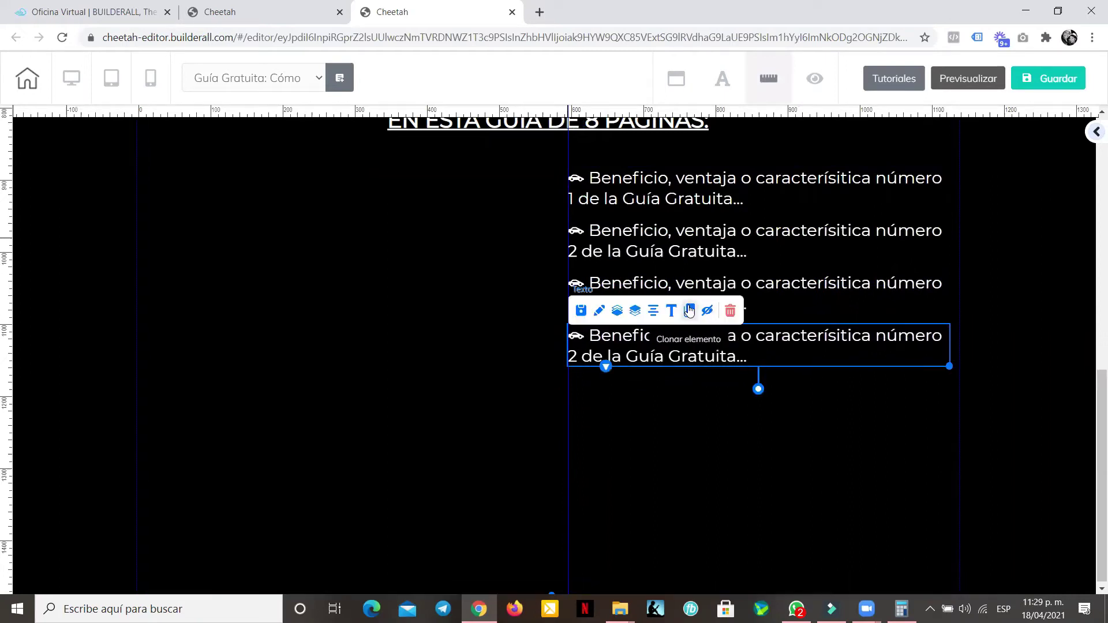
pyautogui.hotkey('ctrl', 'd')
pyautogui.moveTo(811, 376); pyautogui.dragTo(786, 411)
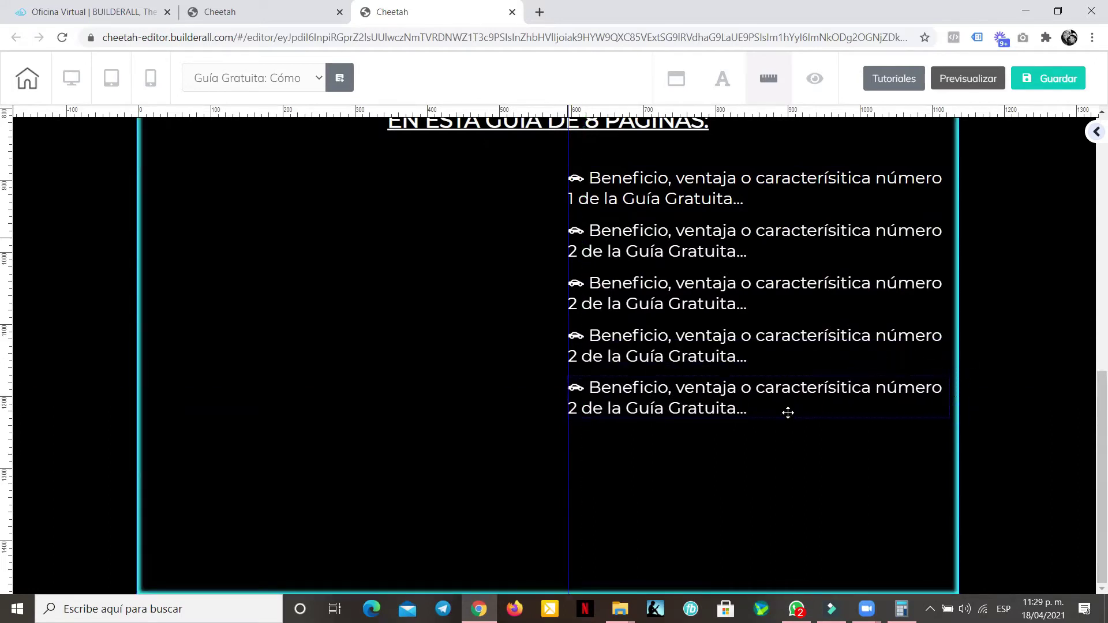
# - Change the number in the third benefit text to 3
pyautogui.doubleClick(579, 302)
pyautogui.doubleClick(573, 303)
pyautogui.write('3')
pyautogui.click(580, 357)
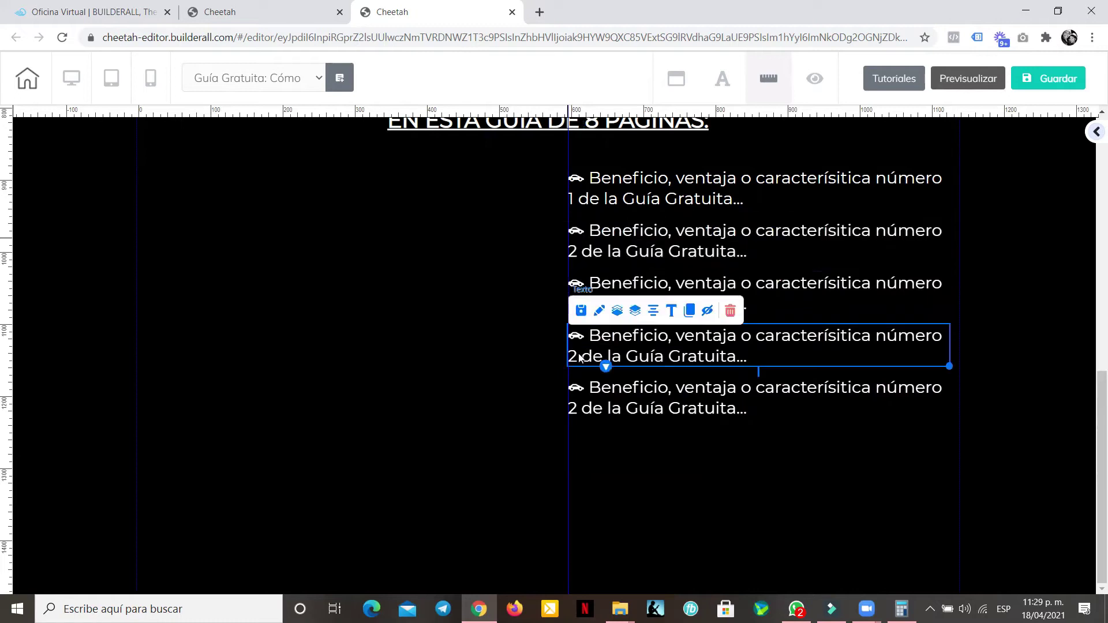
# - Change the number in the fourth benefit text to 4 and in the fifth benefit text to 5
pyautogui.doubleClick(576, 360)
pyautogui.doubleClick(573, 356)
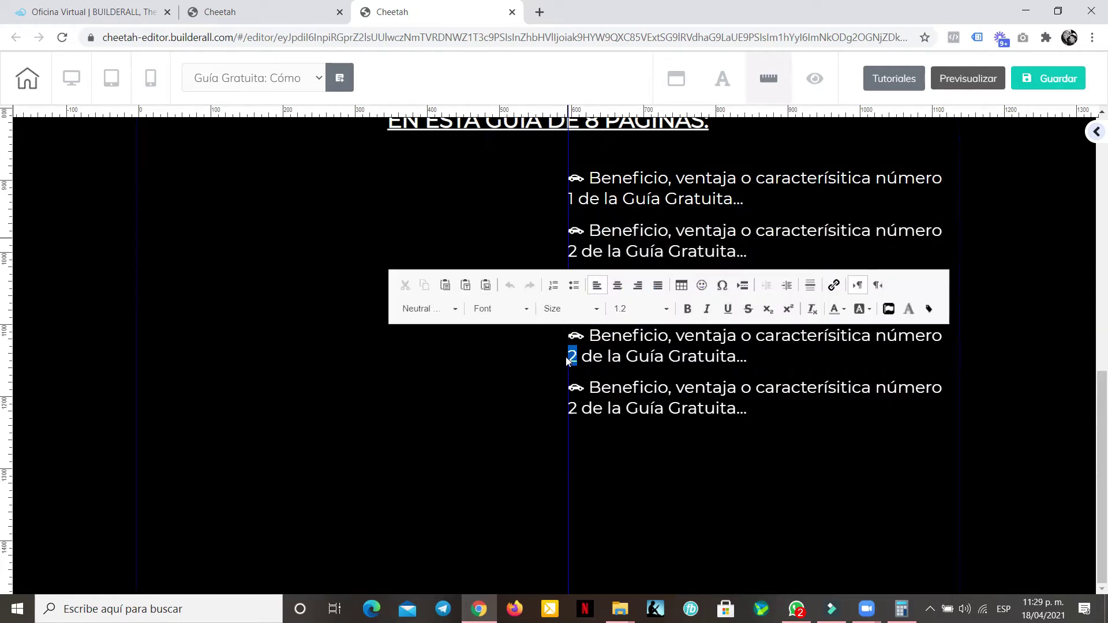
pyautogui.write('4')
pyautogui.click(576, 394)
pyautogui.doubleClick(574, 401)
pyautogui.doubleClick(566, 412)
pyautogui.write('5')
pyautogui.click(642, 449)
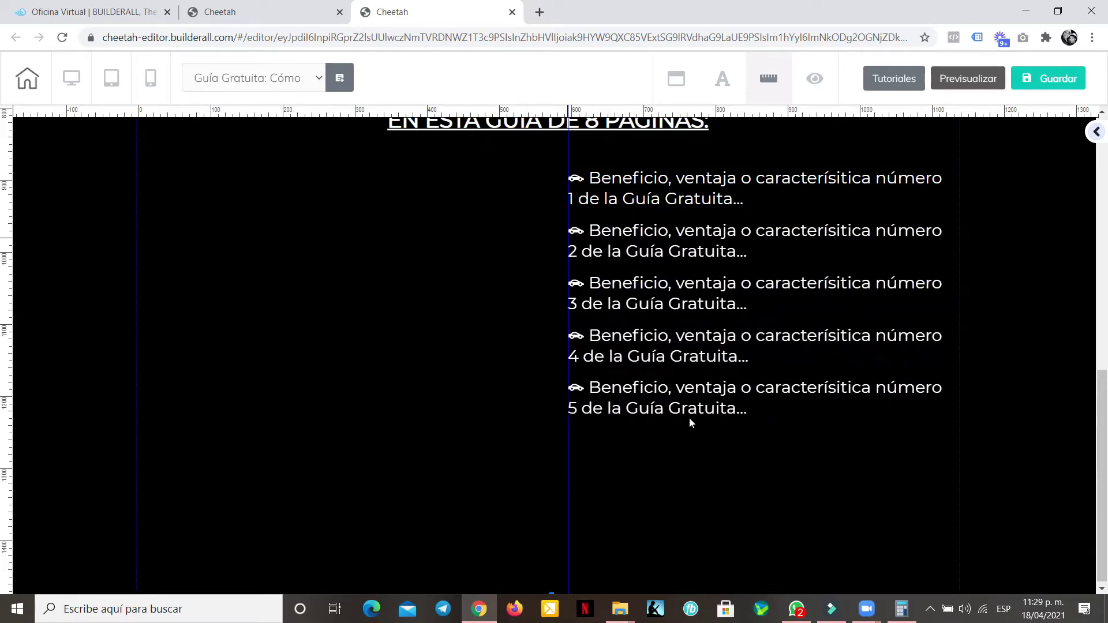
# - Shift the whole list of five benefits slightly down, away from the heading, and hide the rulers
pyautogui.scroll(3, 901, 312)
pyautogui.scroll(-3, 873, 328)
pyautogui.click(651, 198)
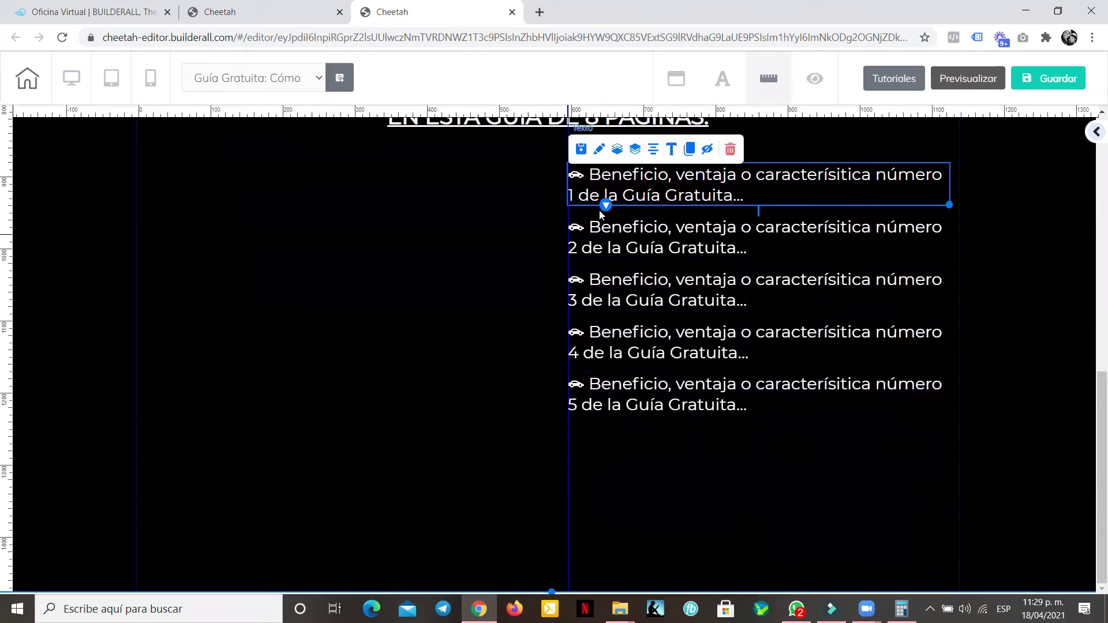
pyautogui.moveTo(604, 214); pyautogui.dragTo(606, 229)
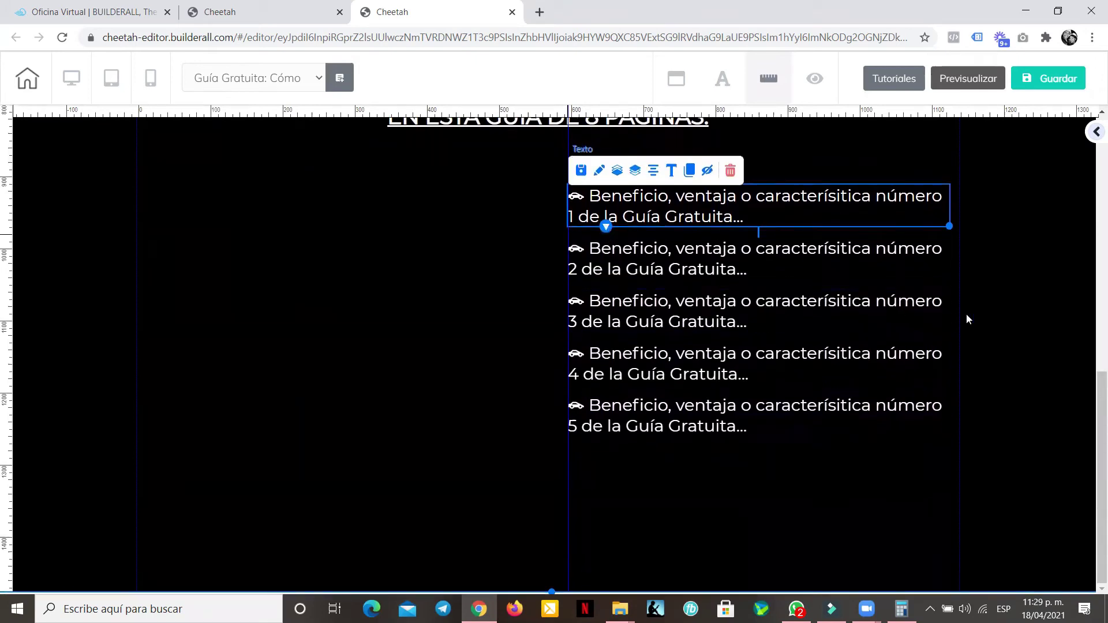
pyautogui.click(1015, 354)
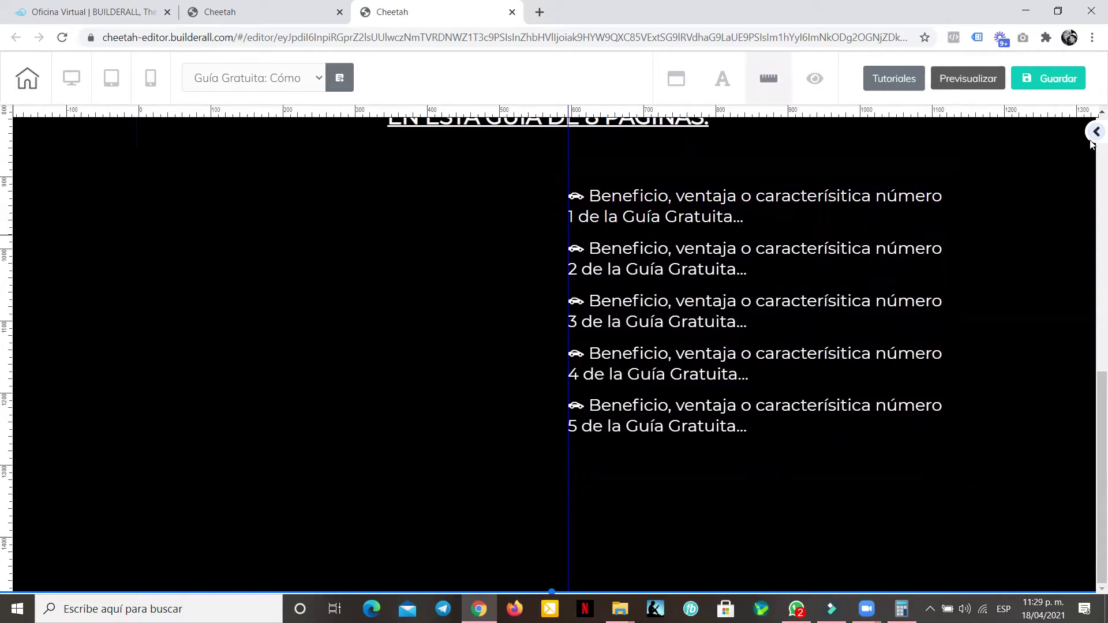
pyautogui.click(776, 76)
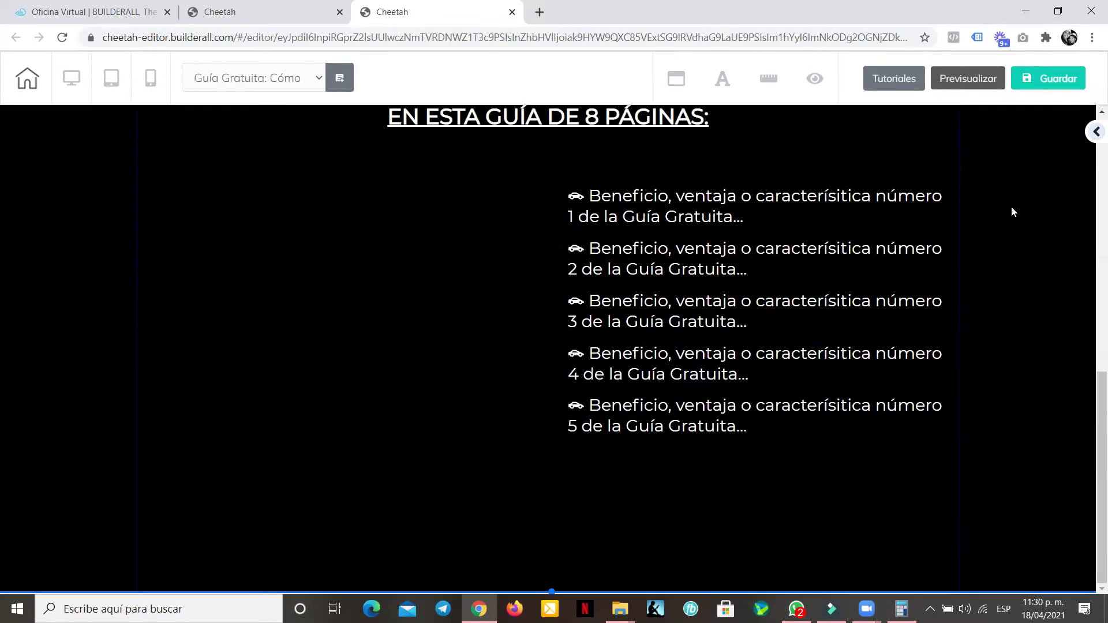
# - Add the yellow-outlined "Buy Now" button to the black panel, below the benefit list and left of it
pyautogui.click(1096, 131)
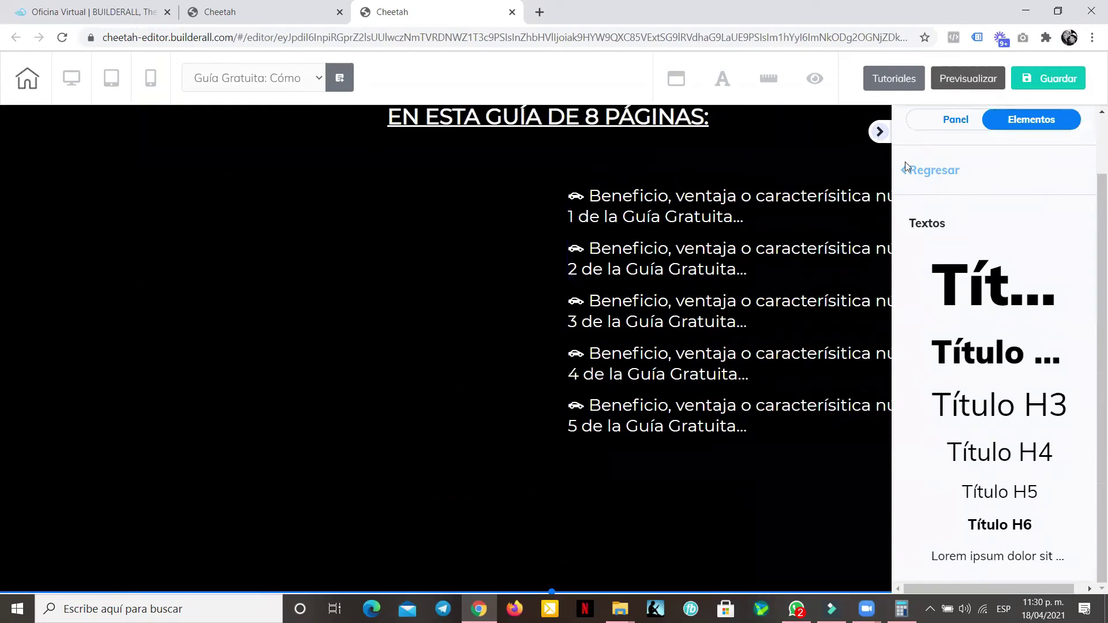
pyautogui.click(905, 168)
pyautogui.scroll(-6, 993, 288)
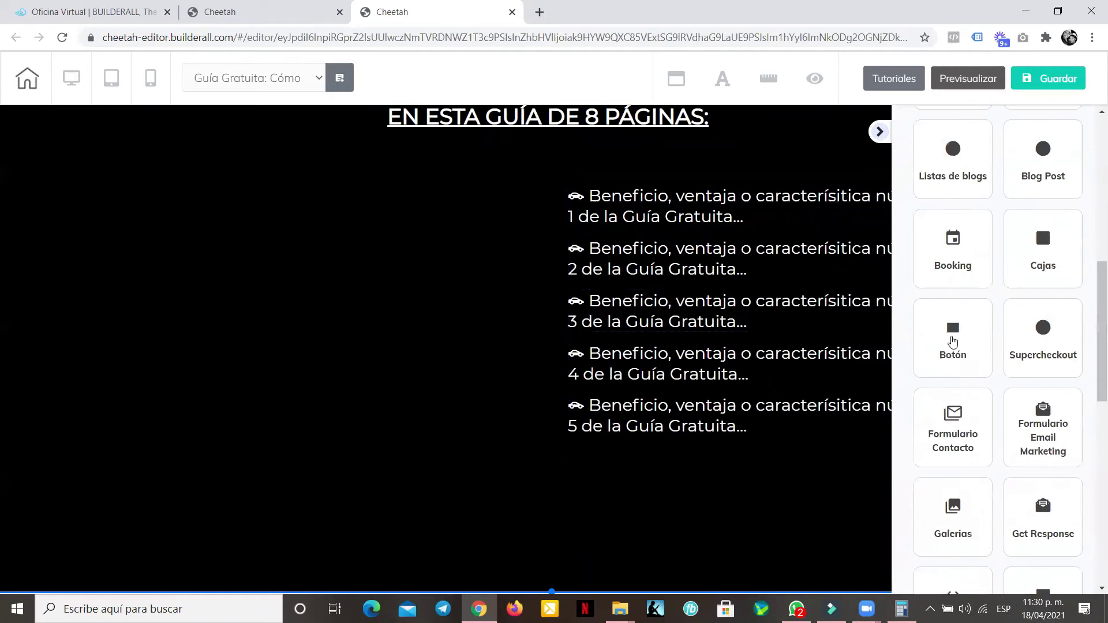
pyautogui.click(953, 342)
pyautogui.scroll(-15, 1016, 319)
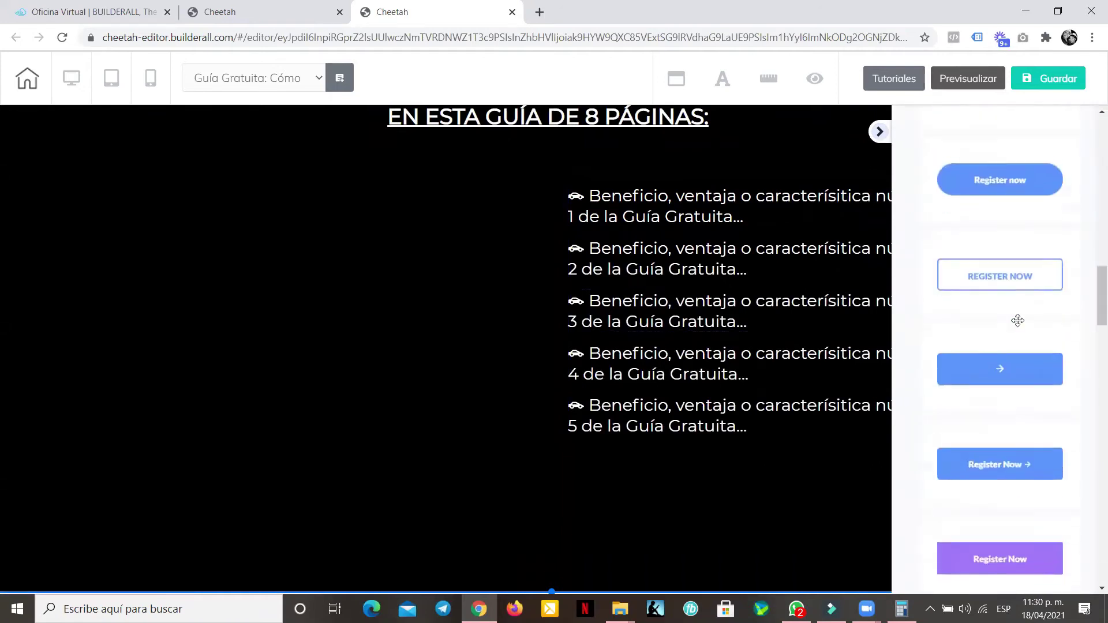
pyautogui.scroll(5, 1014, 340)
pyautogui.moveTo(987, 230); pyautogui.dragTo(574, 533)
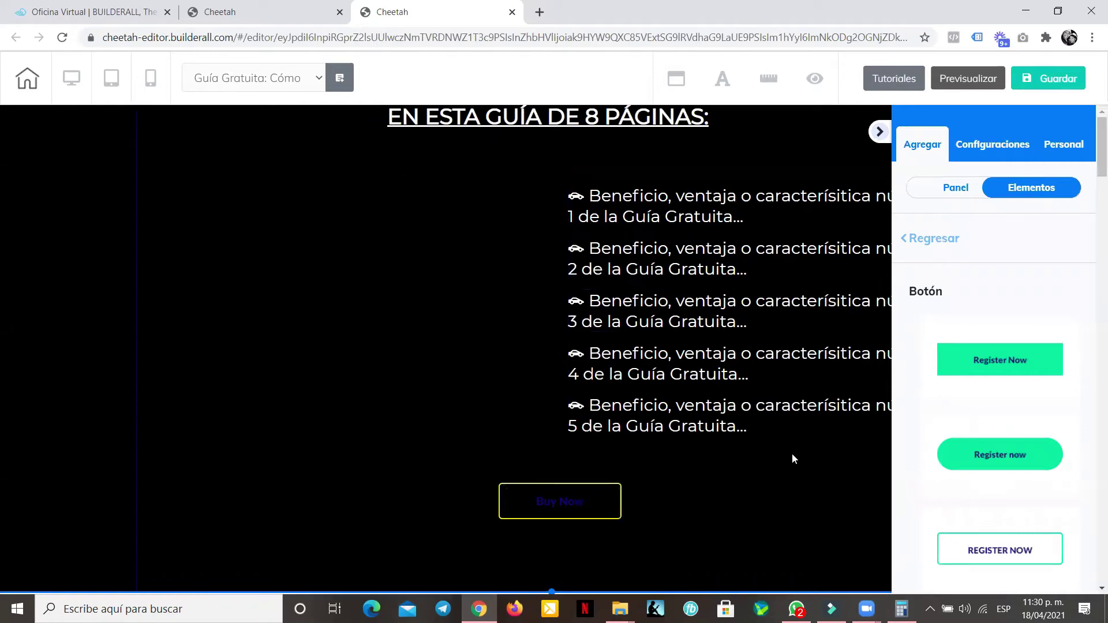
pyautogui.click(882, 130)
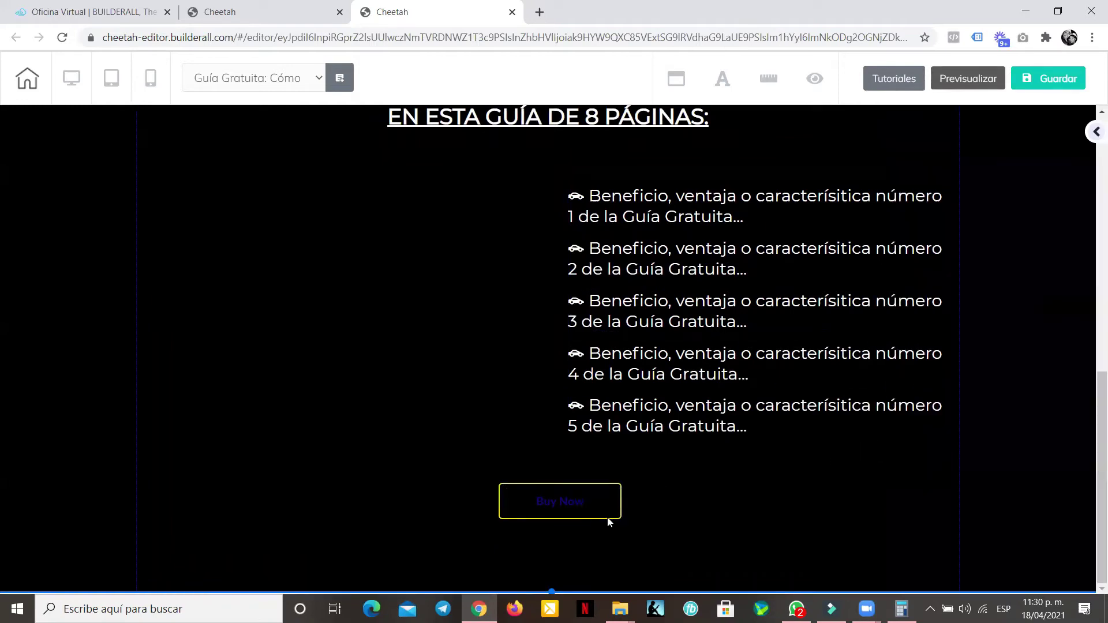
pyautogui.moveTo(587, 506); pyautogui.dragTo(460, 500)
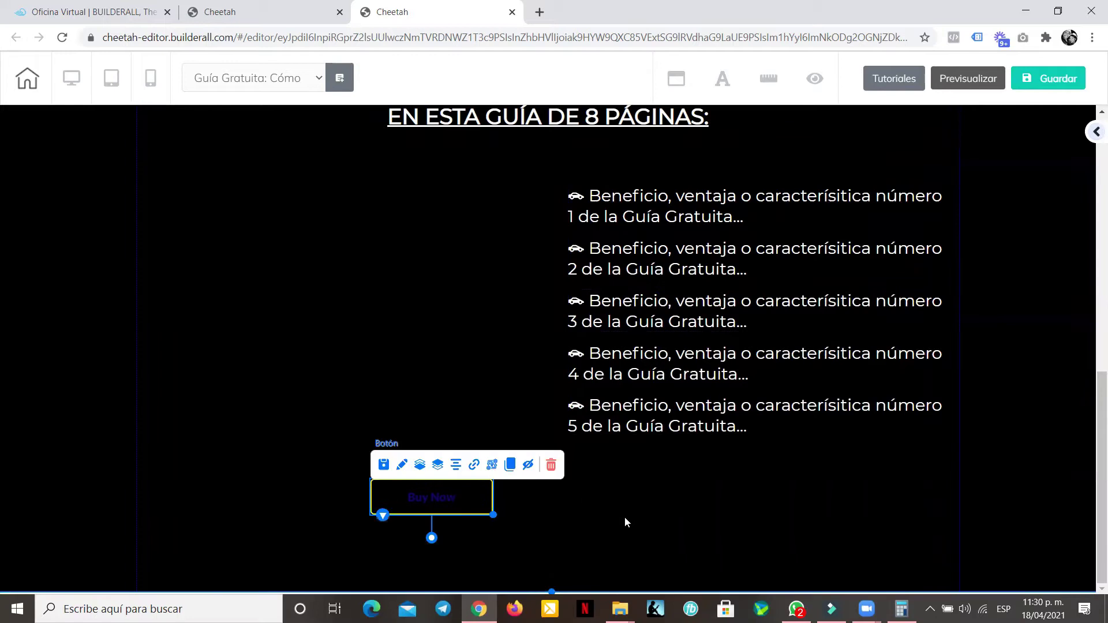
# - Set the black panel's height to 900
pyautogui.click(623, 515)
pyautogui.click(574, 458)
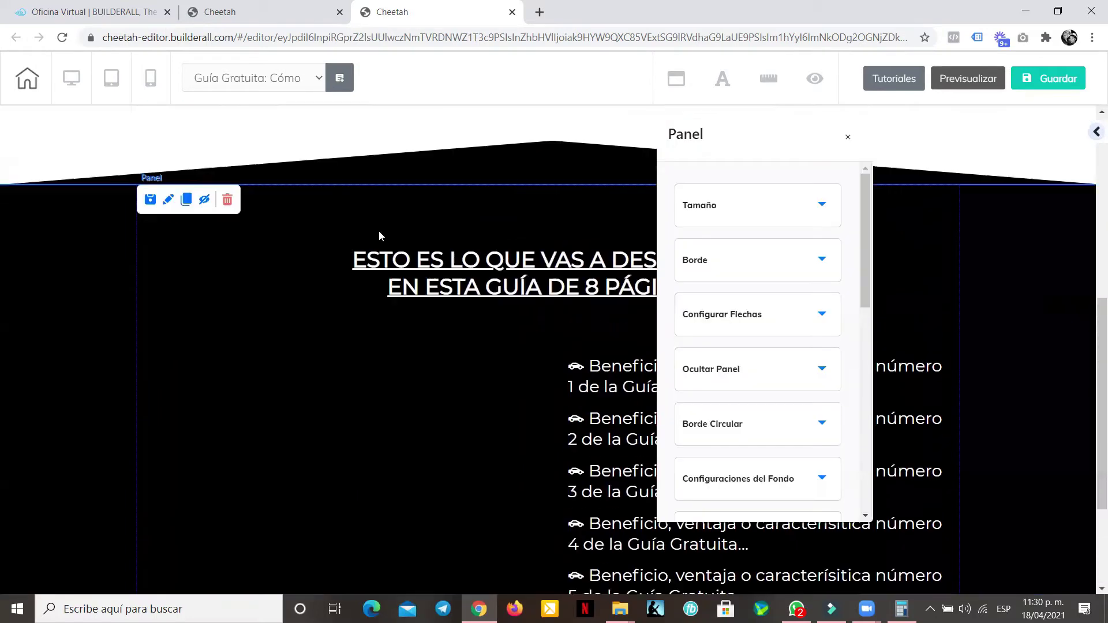
pyautogui.click(712, 206)
pyautogui.click(809, 296)
pyautogui.write('900')
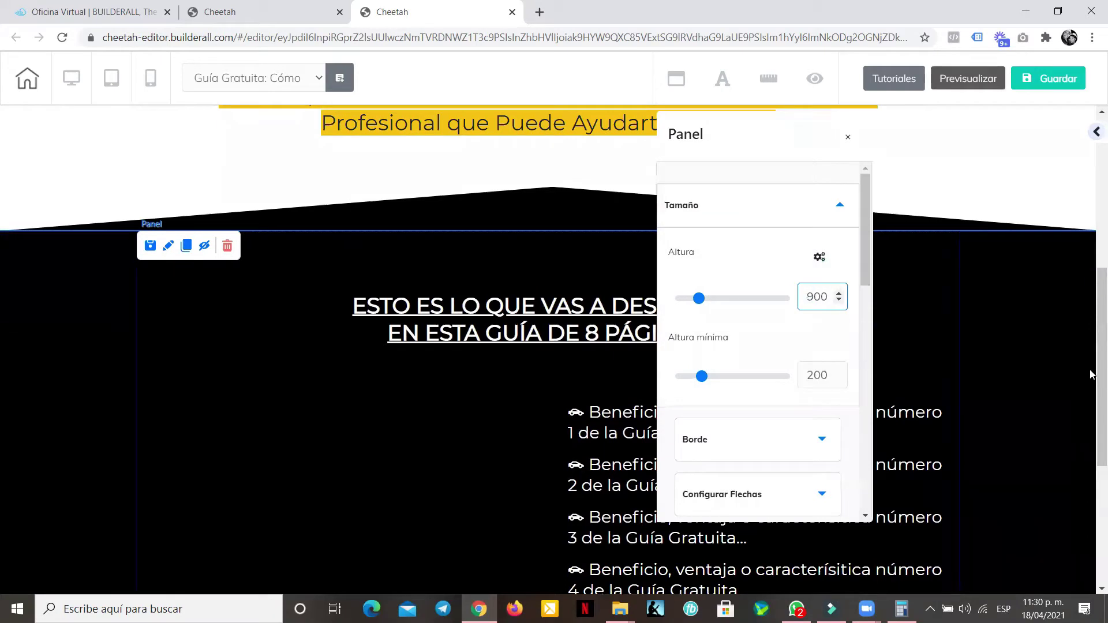
# - Move the "Buy Now" button lower under the benefits, enlarge it into a wide bar, and center it horizontally on the page
pyautogui.scroll(-5, 1059, 352)
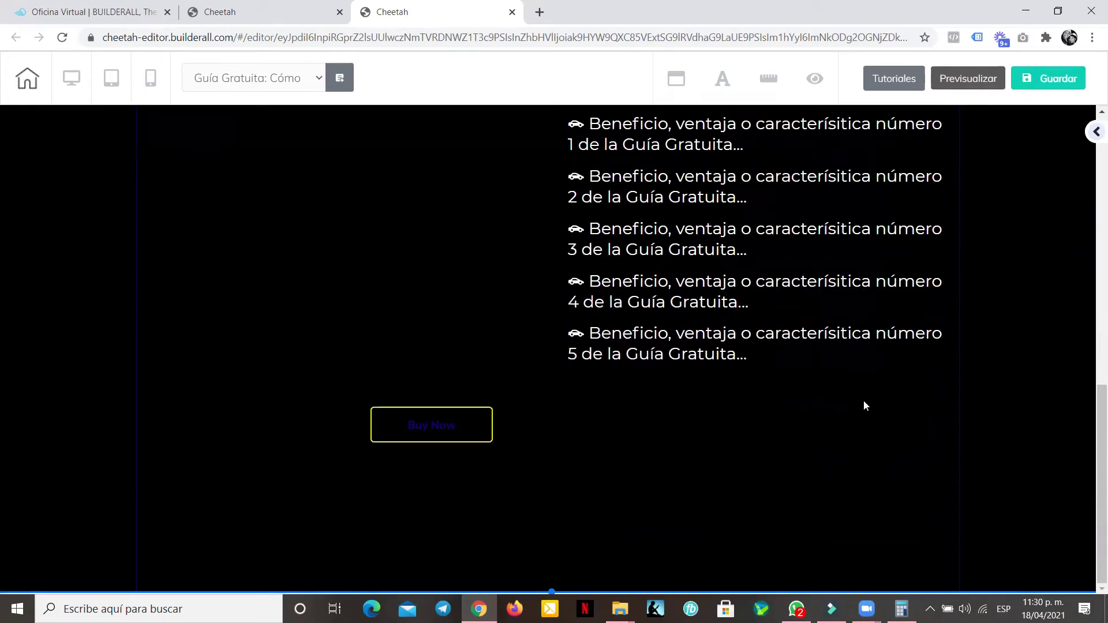
pyautogui.moveTo(442, 427); pyautogui.dragTo(859, 515)
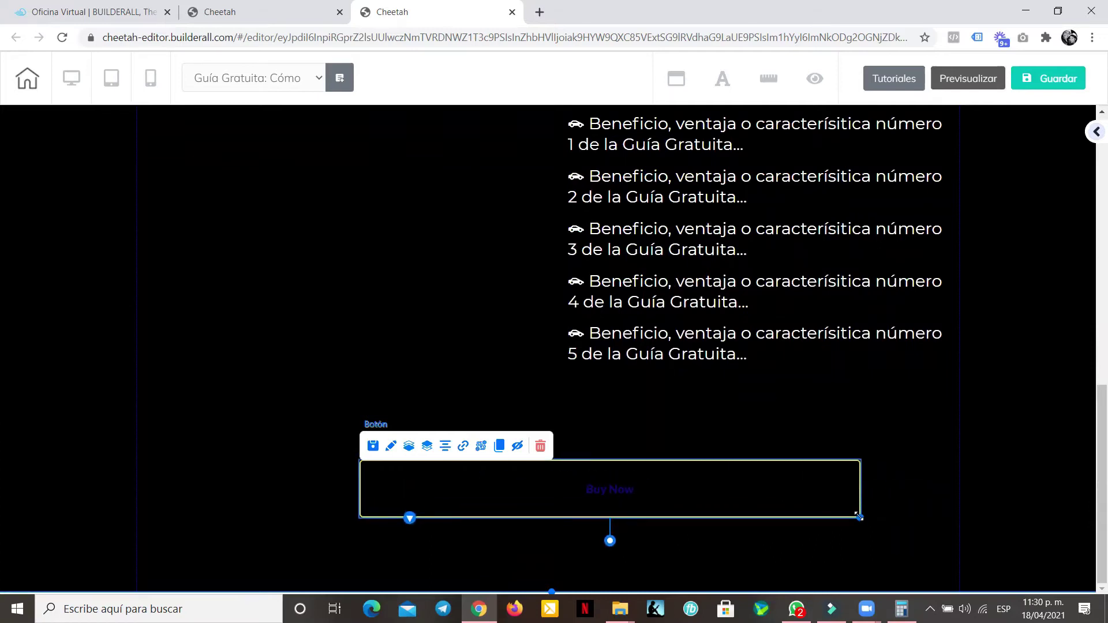
pyautogui.click(445, 445)
pyautogui.doubleClick(452, 470)
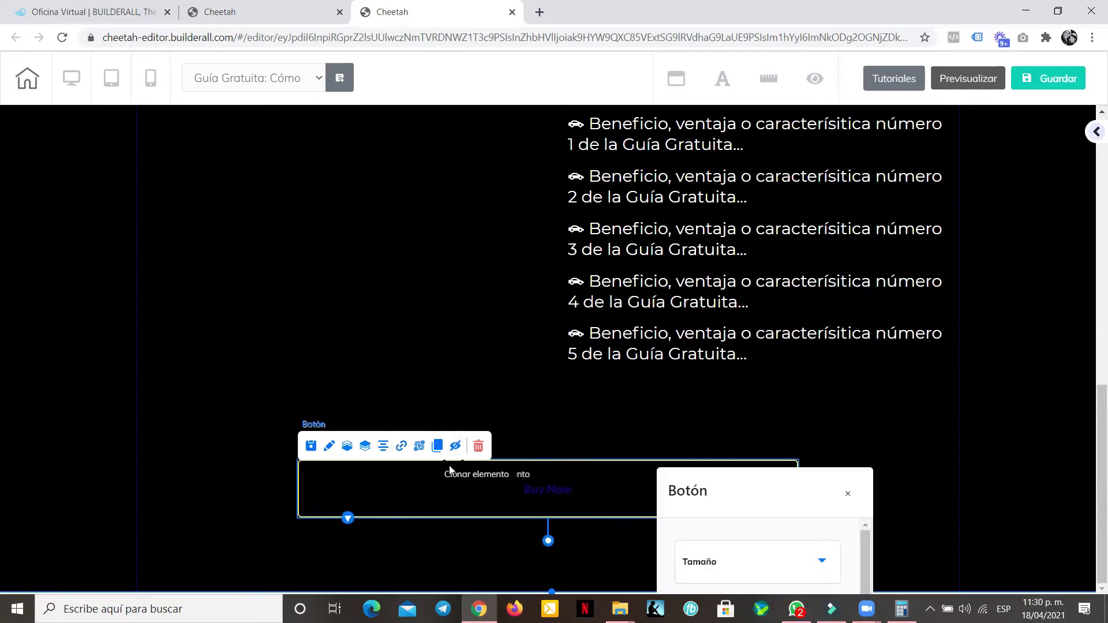
# - Change the button's title to "¡DESCARGAR MI GUÍA GRATUITA!"
pyautogui.moveTo(705, 491); pyautogui.dragTo(899, 208)
pyautogui.scroll(-4, 950, 315)
pyautogui.click(918, 346)
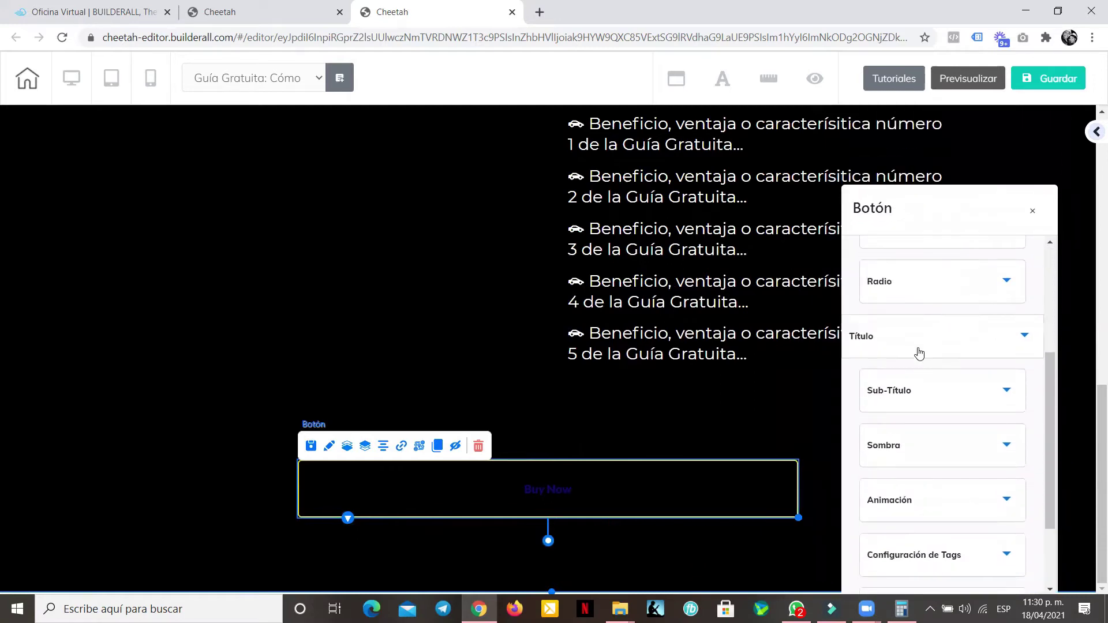
pyautogui.click(914, 410)
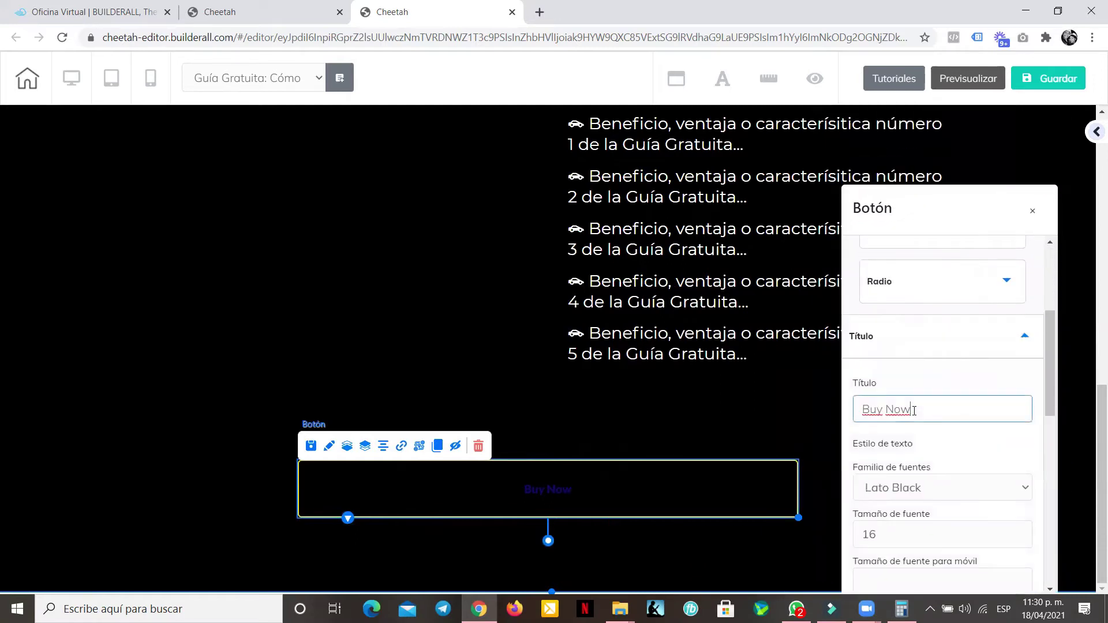
pyautogui.tripleClick(911, 409)
pyautogui.write('¡')
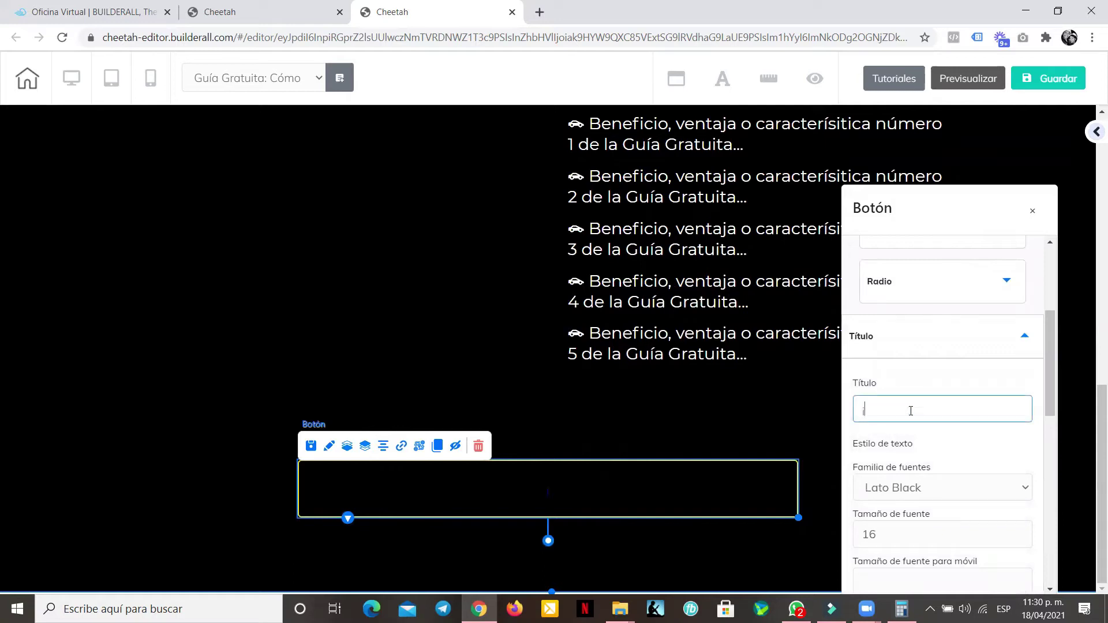
pyautogui.press('capslock')
pyautogui.write('DESCARGAR MI G')
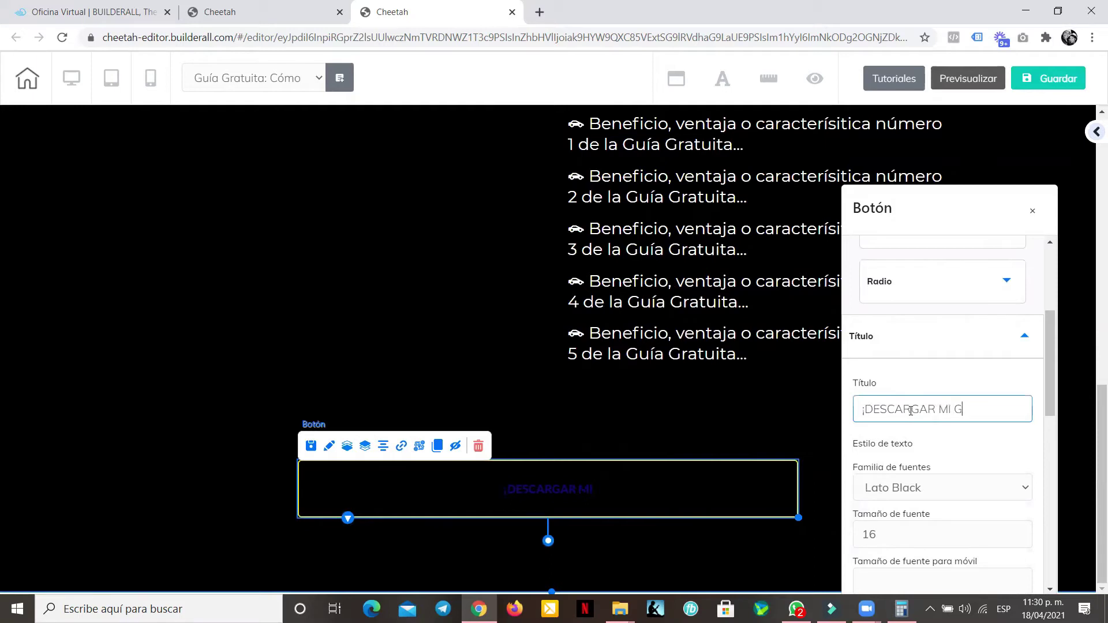
pyautogui.write('UÍA GRATUITA!')
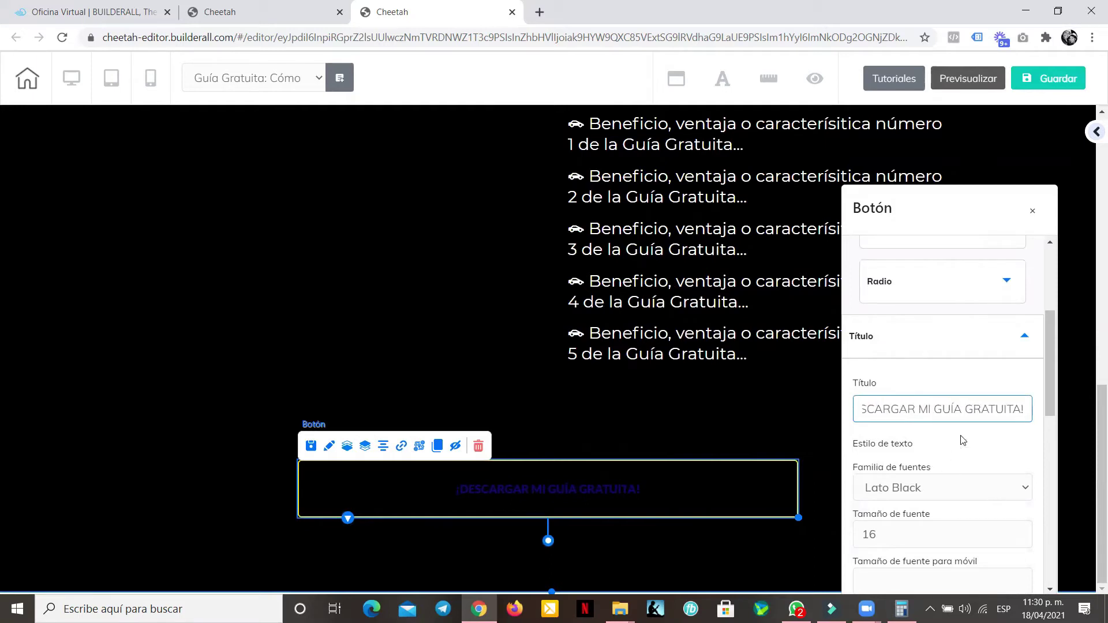
# - Examine the button title's text color settings and the colors used in the page's headline and black section
pyautogui.scroll(-3, 952, 450)
pyautogui.click(872, 488)
pyautogui.scroll(-1, 943, 472)
pyautogui.scroll(-3, 943, 472)
pyautogui.scroll(4, 942, 473)
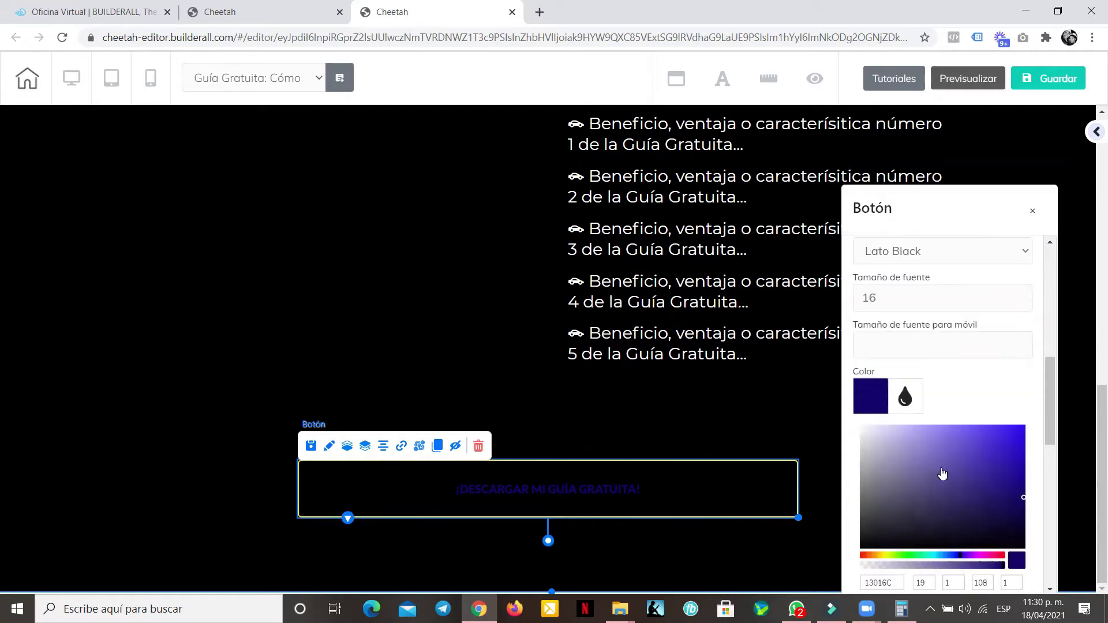
pyautogui.scroll(5, 943, 472)
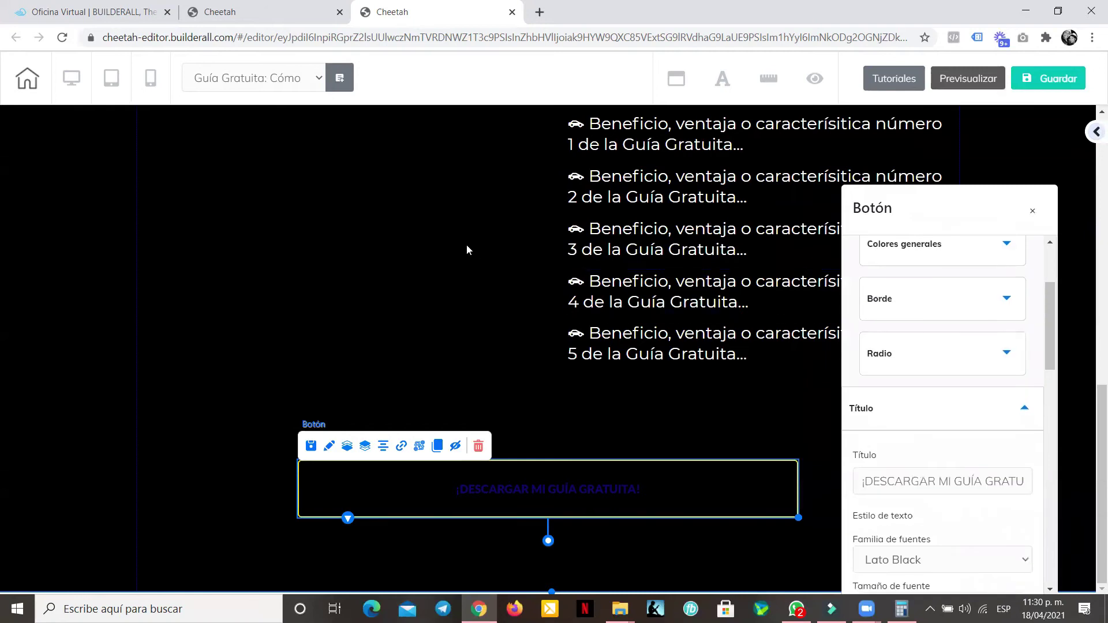
pyautogui.click(538, 279)
pyautogui.scroll(5, 540, 282)
pyautogui.scroll(-3, 540, 346)
pyautogui.scroll(5, 566, 424)
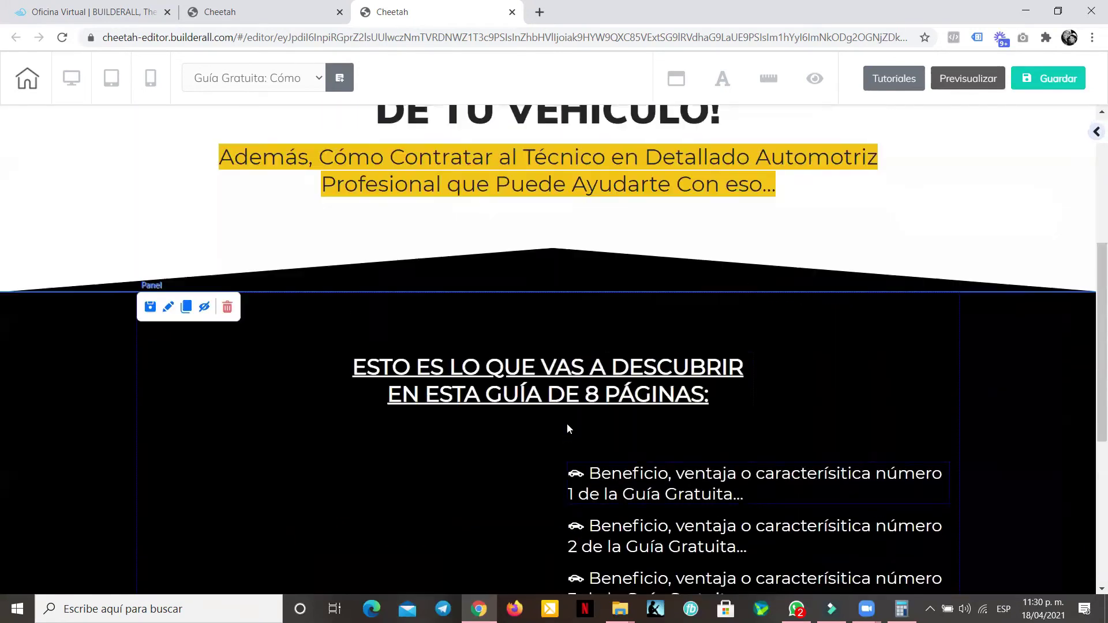
pyautogui.scroll(-2, 624, 234)
pyautogui.scroll(3, 623, 234)
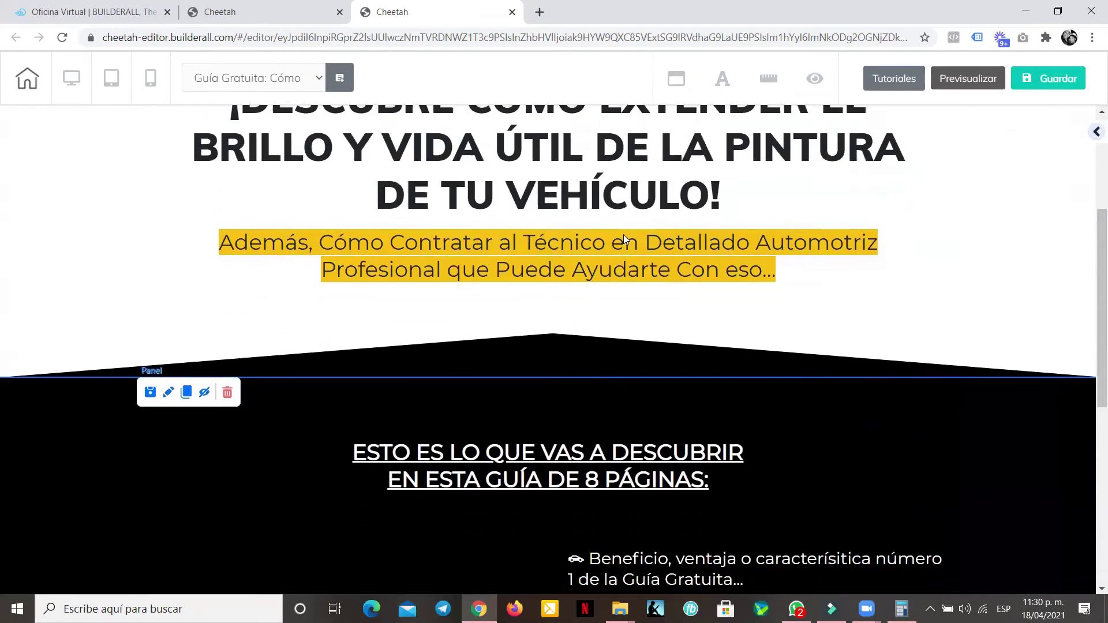
pyautogui.scroll(-6, 577, 393)
pyautogui.scroll(4, 542, 426)
pyautogui.scroll(-4, 545, 424)
# - Copy the button's yellow border color F4EB23 and apply it to the button title's text
pyautogui.click(558, 489)
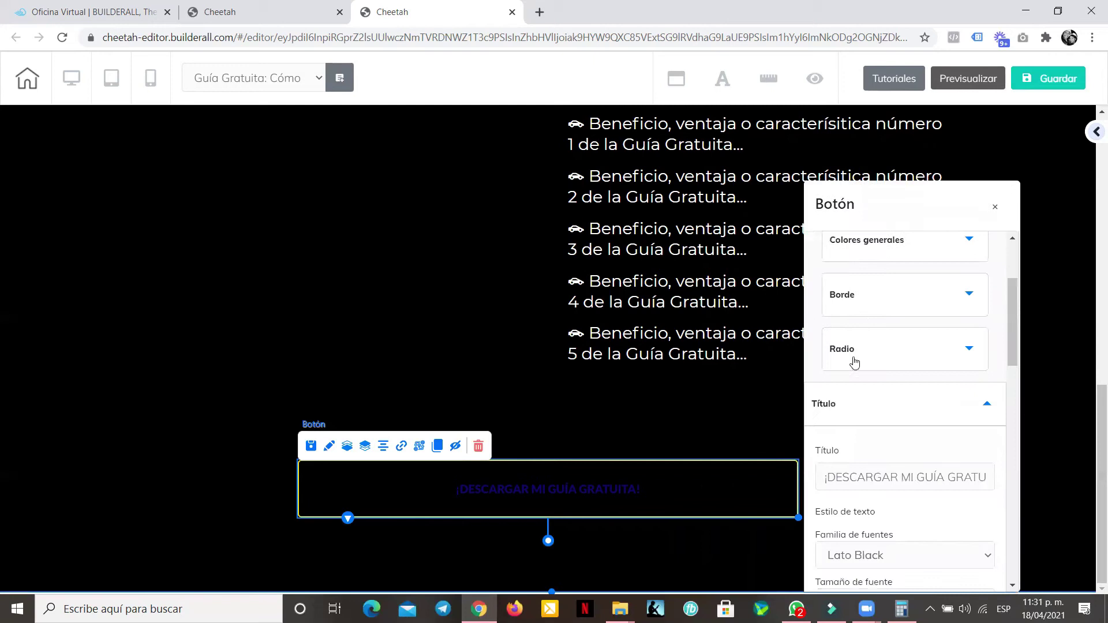
pyautogui.click(874, 305)
pyautogui.click(876, 427)
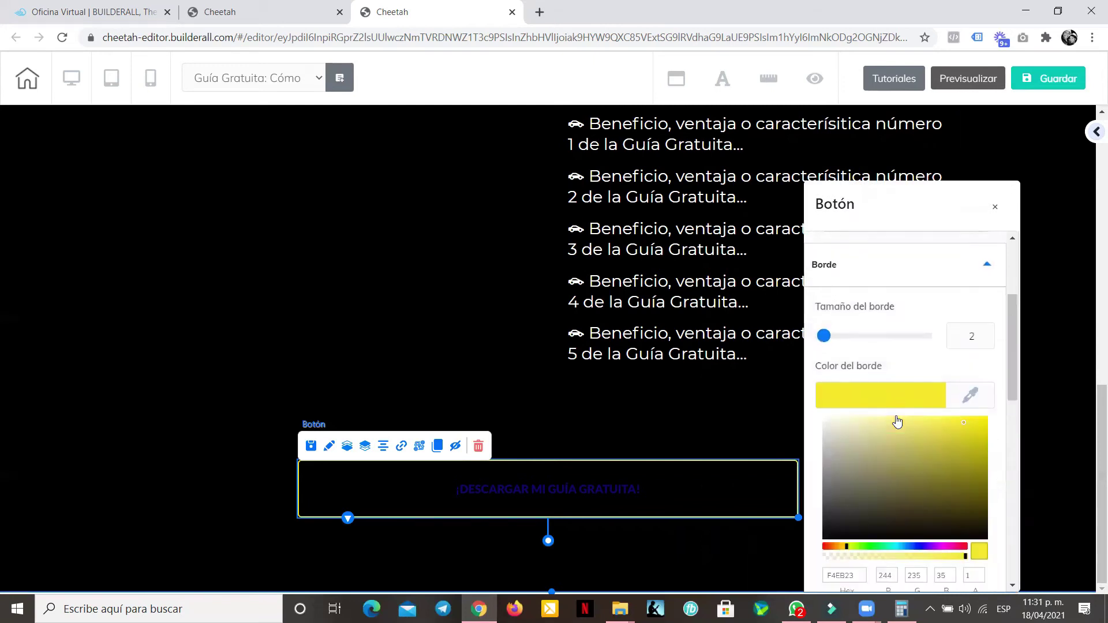
pyautogui.scroll(-3, 866, 404)
pyautogui.doubleClick(842, 391)
pyautogui.hotkey('ctrl', 'c')
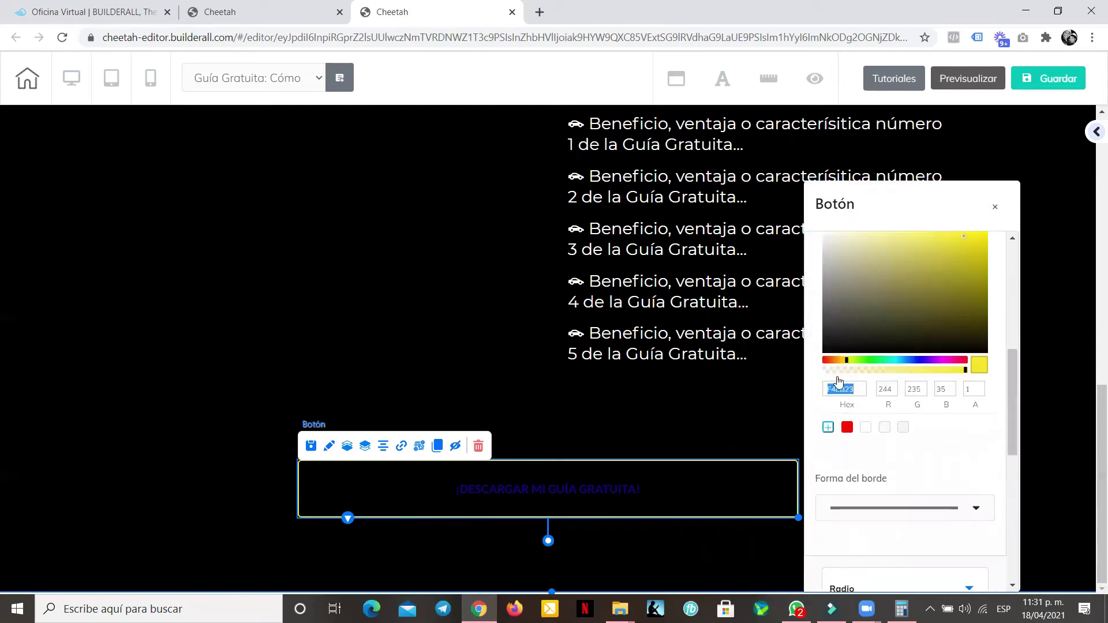
pyautogui.click(896, 415)
pyautogui.scroll(1, 878, 348)
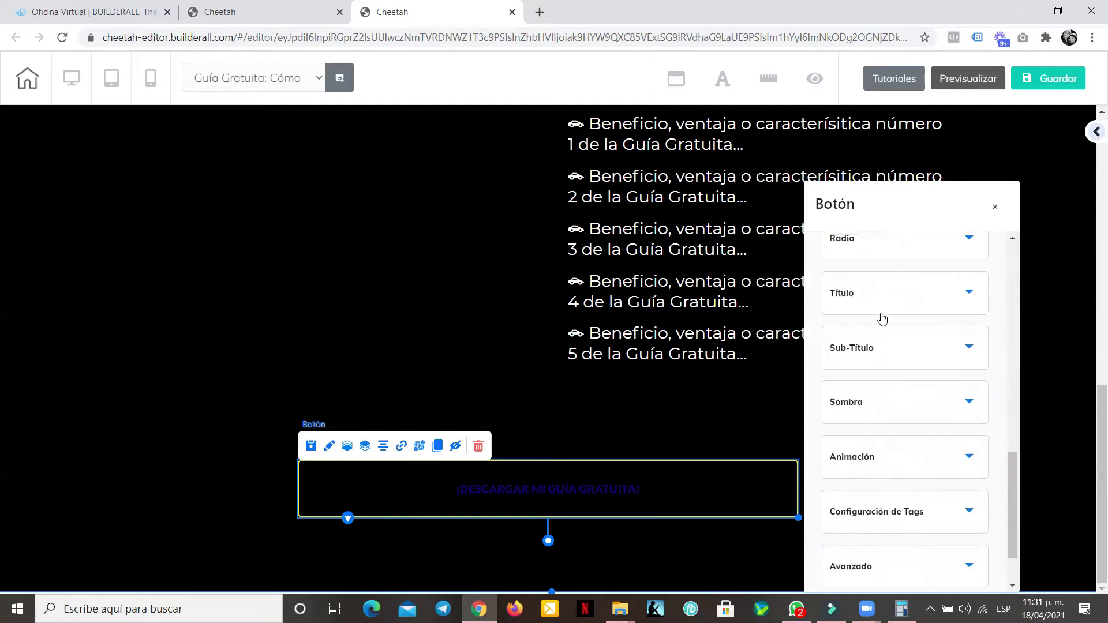
pyautogui.click(883, 294)
pyautogui.scroll(-1, 848, 458)
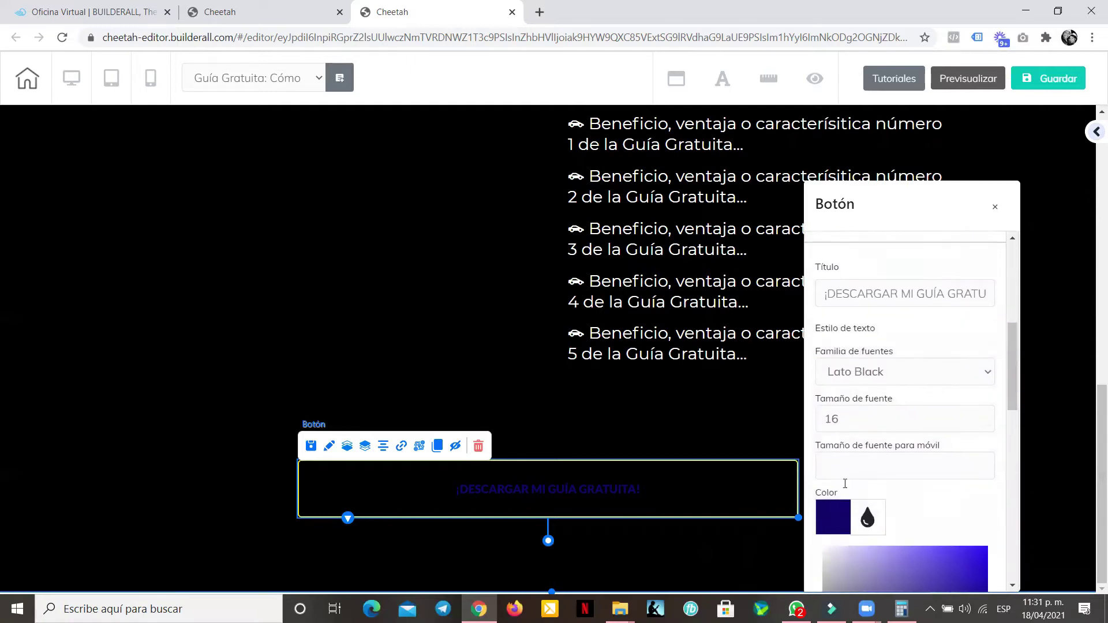
pyautogui.scroll(-2, 868, 485)
pyautogui.doubleClick(855, 558)
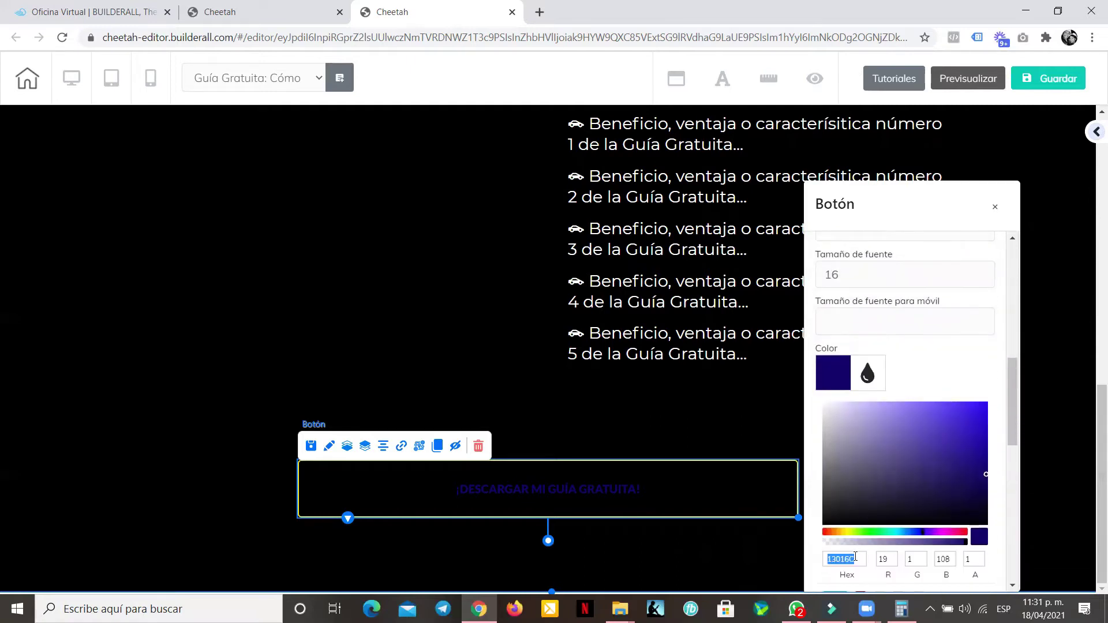
pyautogui.hotkey('ctrl', 'v')
# - Enlarge the button title's font size to span most of the button, and set its mobile font size to 14
pyautogui.scroll(1, 855, 553)
pyautogui.click(985, 344)
pyautogui.click(985, 344)
pyautogui.click(986, 344)
pyautogui.click(986, 344)
pyautogui.click(986, 344)
pyautogui.click(986, 344)
pyautogui.click(986, 344)
pyautogui.click(986, 343)
pyautogui.click(986, 343)
pyautogui.click(986, 343)
pyautogui.click(986, 344)
pyautogui.click(986, 344)
pyautogui.click(986, 344)
pyautogui.click(986, 344)
pyautogui.click(986, 344)
pyautogui.click(986, 392)
pyautogui.click(987, 392)
pyautogui.click(987, 393)
pyautogui.click(985, 398)
pyautogui.scroll(-3, 895, 421)
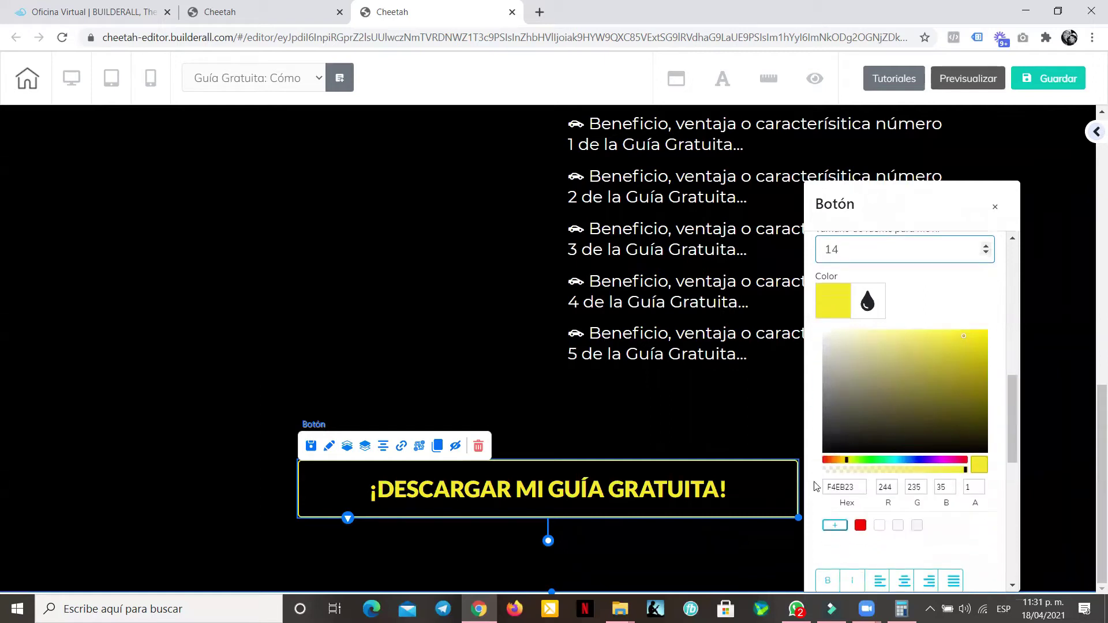
# - Set the button's border size to 4
pyautogui.scroll(6, 899, 340)
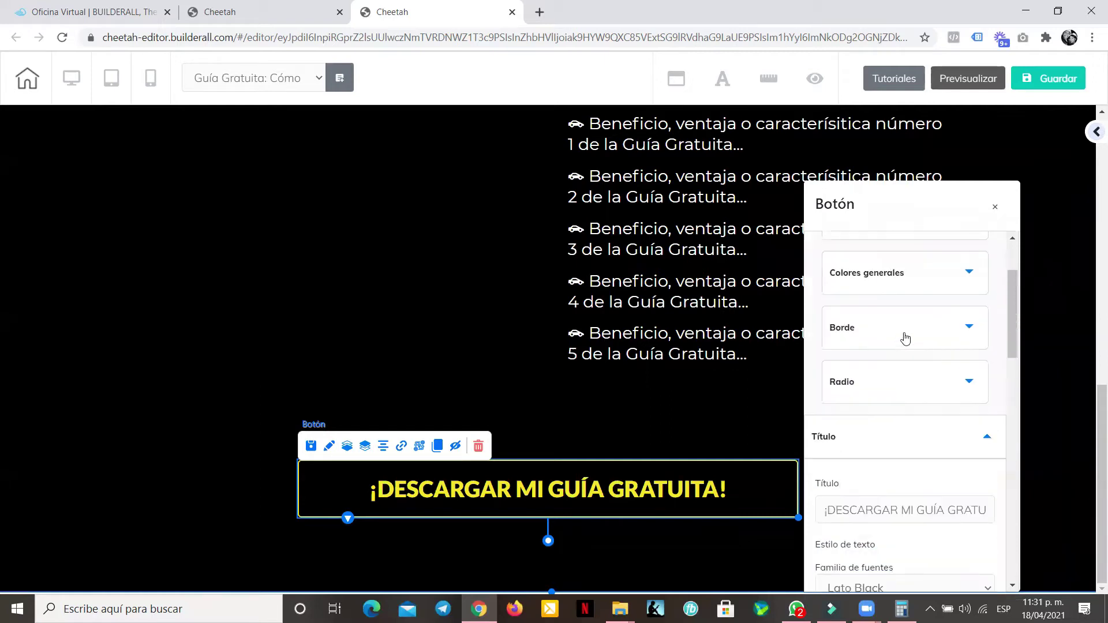
pyautogui.click(905, 338)
pyautogui.click(980, 396)
pyautogui.click(979, 395)
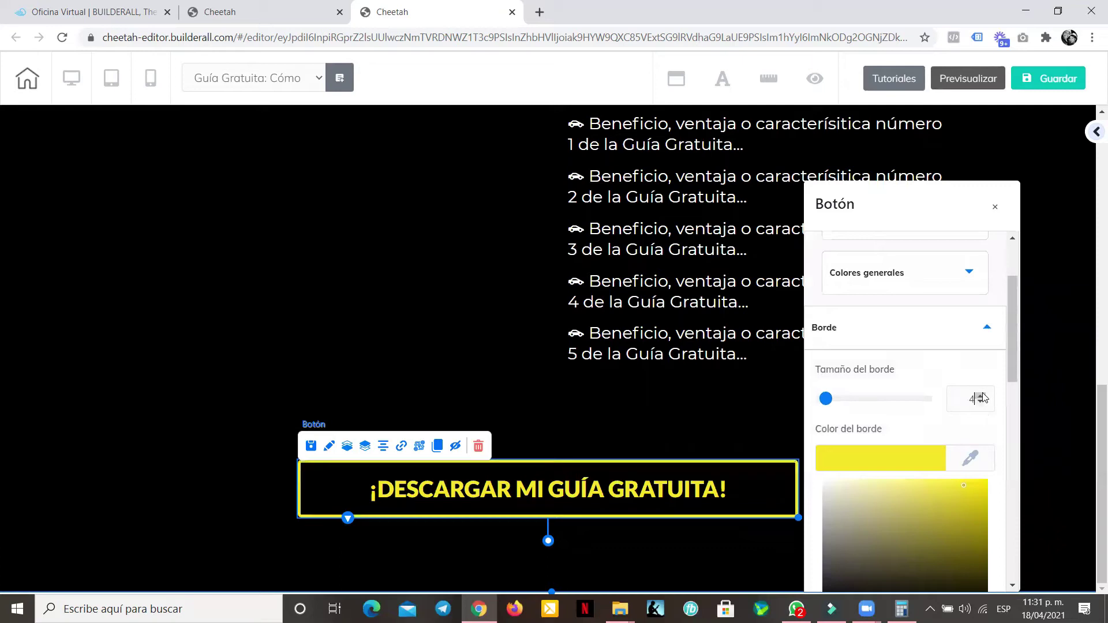
# - Set the download button's hover text color to black in its general color settings
pyautogui.scroll(-1, 900, 431)
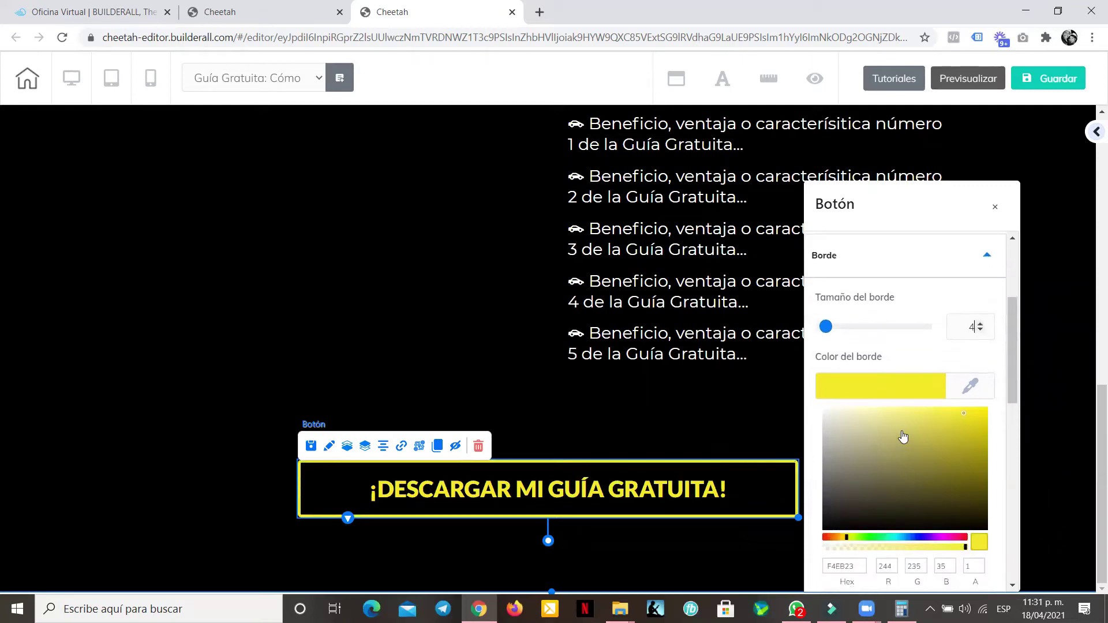
pyautogui.scroll(2, 904, 426)
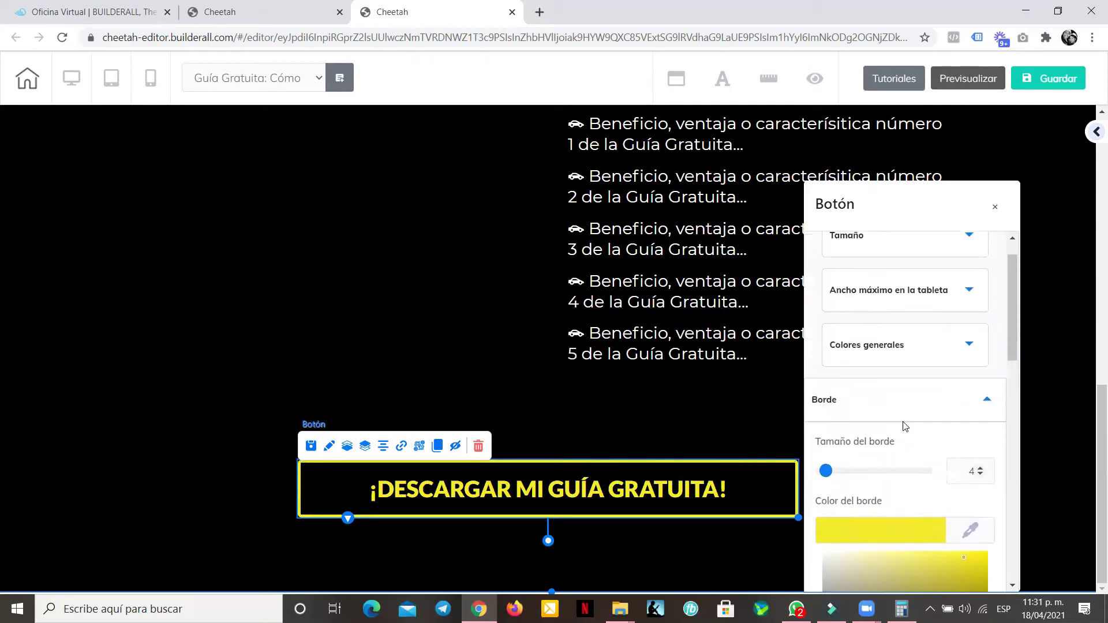
pyautogui.click(894, 344)
pyautogui.scroll(-3, 896, 343)
pyautogui.scroll(1, 896, 344)
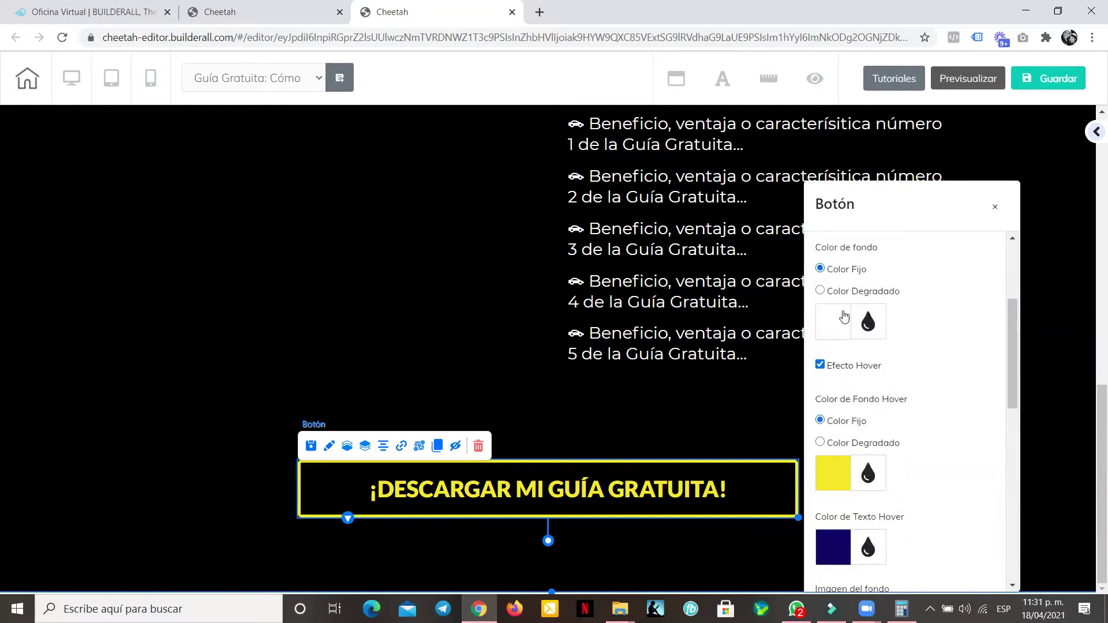
pyautogui.scroll(-3, 930, 332)
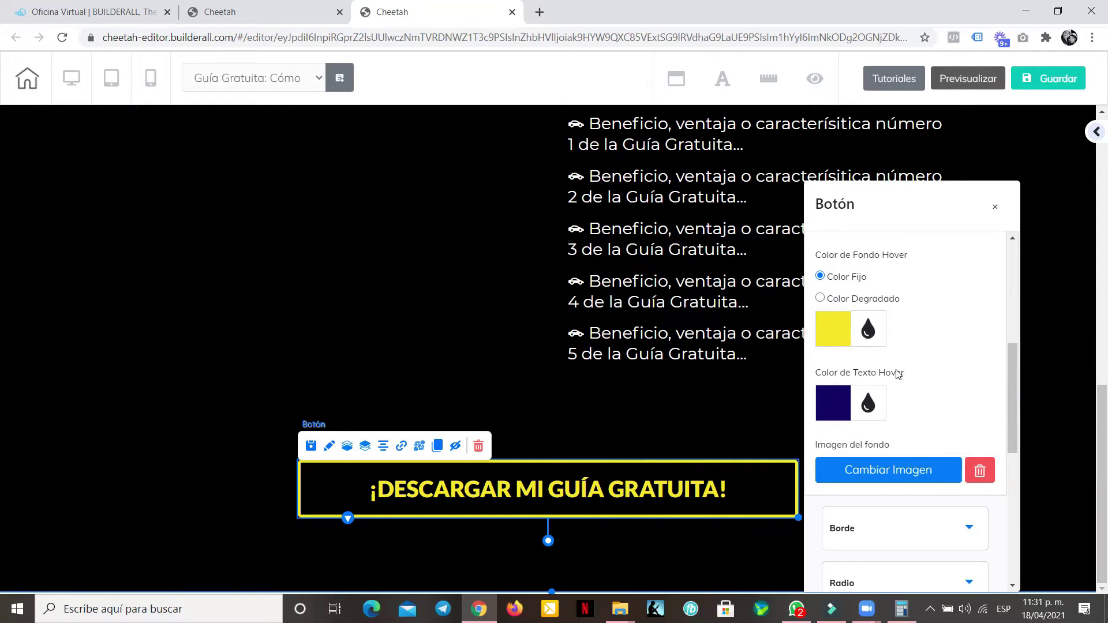
pyautogui.scroll(-2, 898, 374)
pyautogui.click(833, 328)
pyautogui.scroll(-2, 858, 398)
pyautogui.moveTo(858, 399)
pyautogui.mouseDown()
pyautogui.moveTo(851, 391)
pyautogui.moveTo(805, 452)
pyautogui.mouseUp()
pyautogui.scroll(-8, 865, 517)
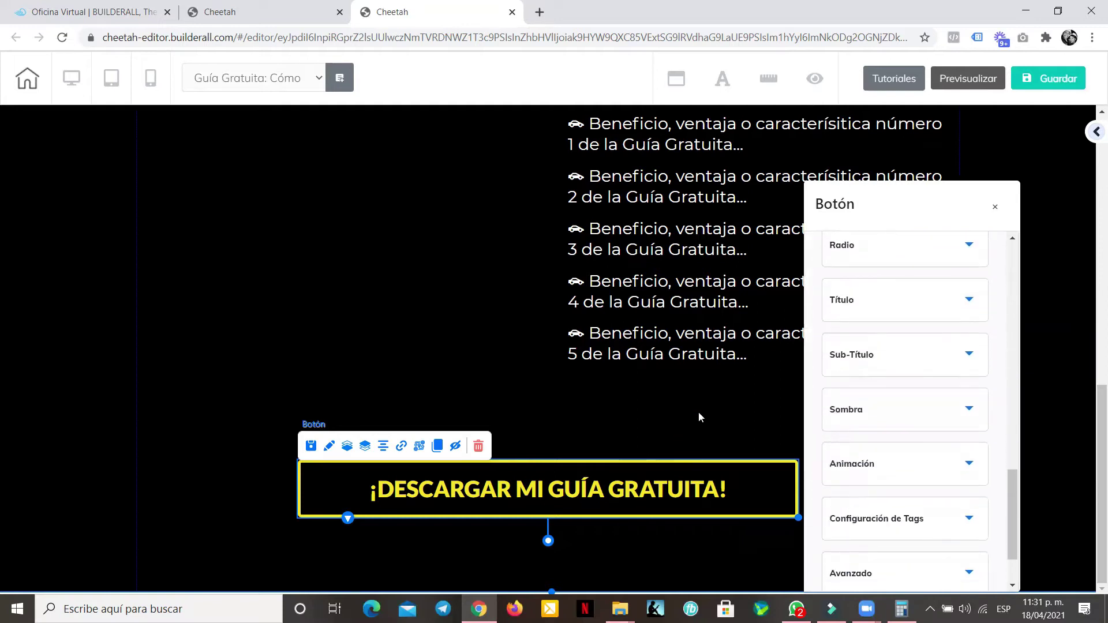
# - Save and publish the site, and open the published website
pyautogui.click(1042, 79)
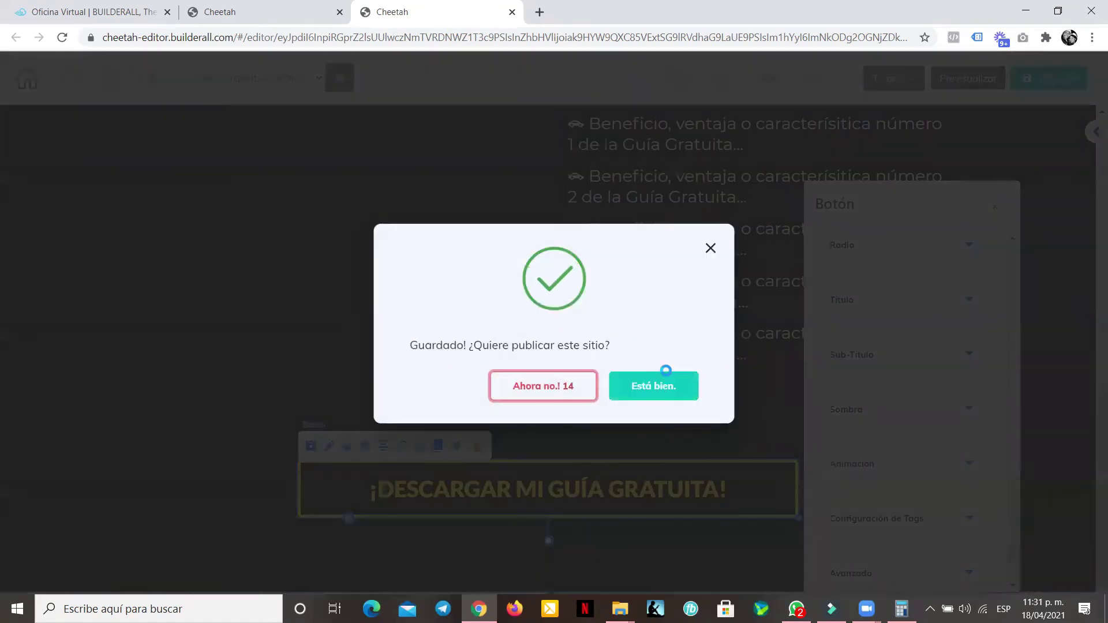
pyautogui.click(663, 382)
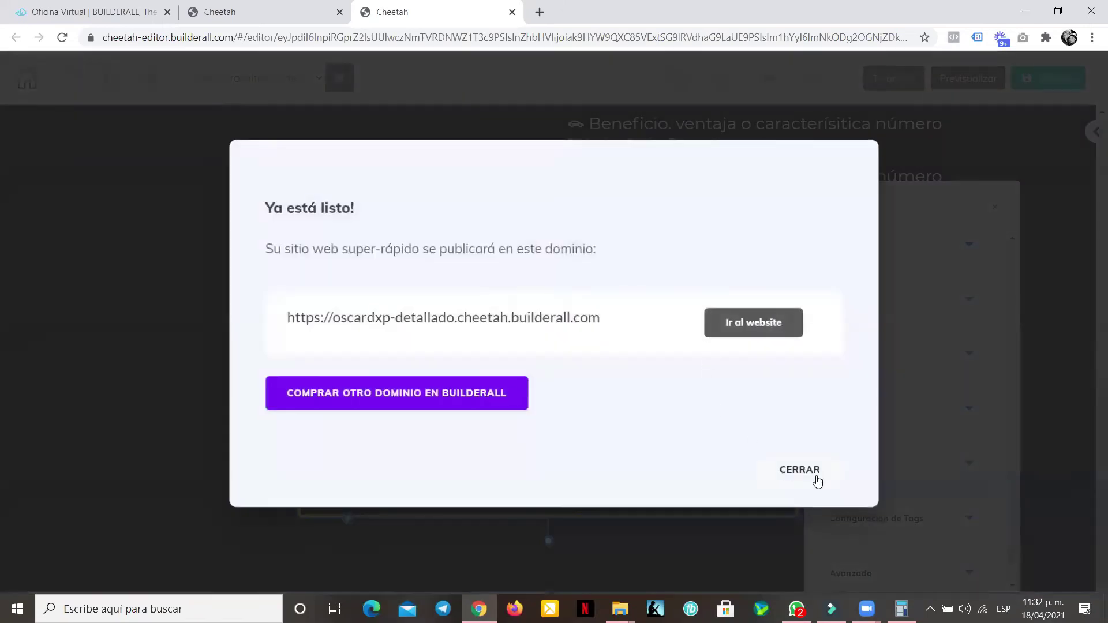
pyautogui.click(762, 323)
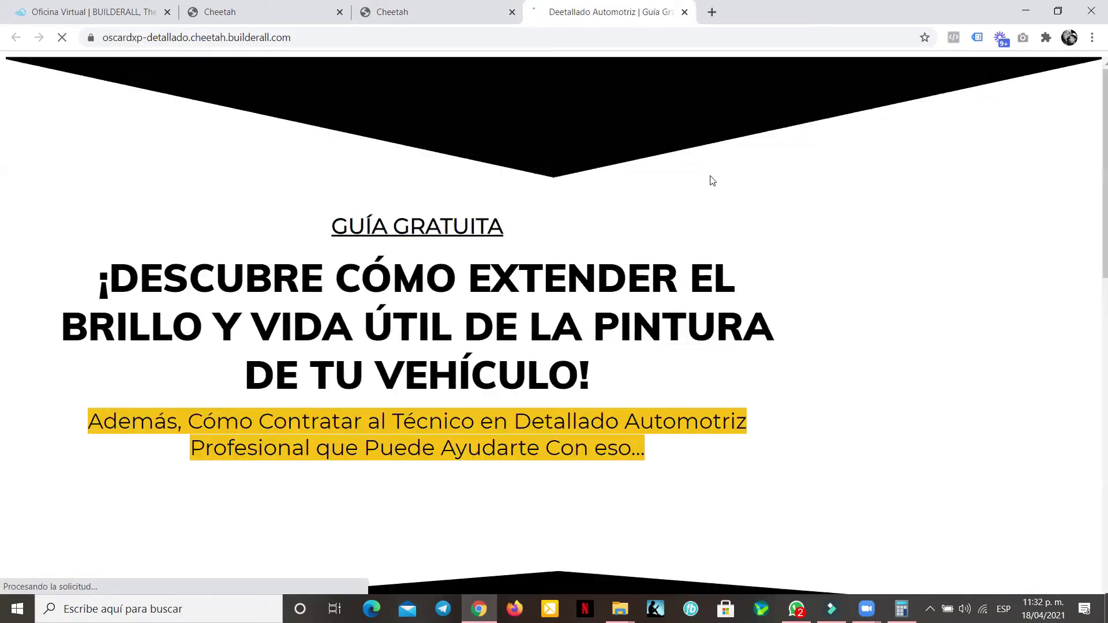
# - Check the published page from the headline down to the download button's hover effect, and return to the editor, closing the open dialogs
pyautogui.scroll(-5, 857, 256)
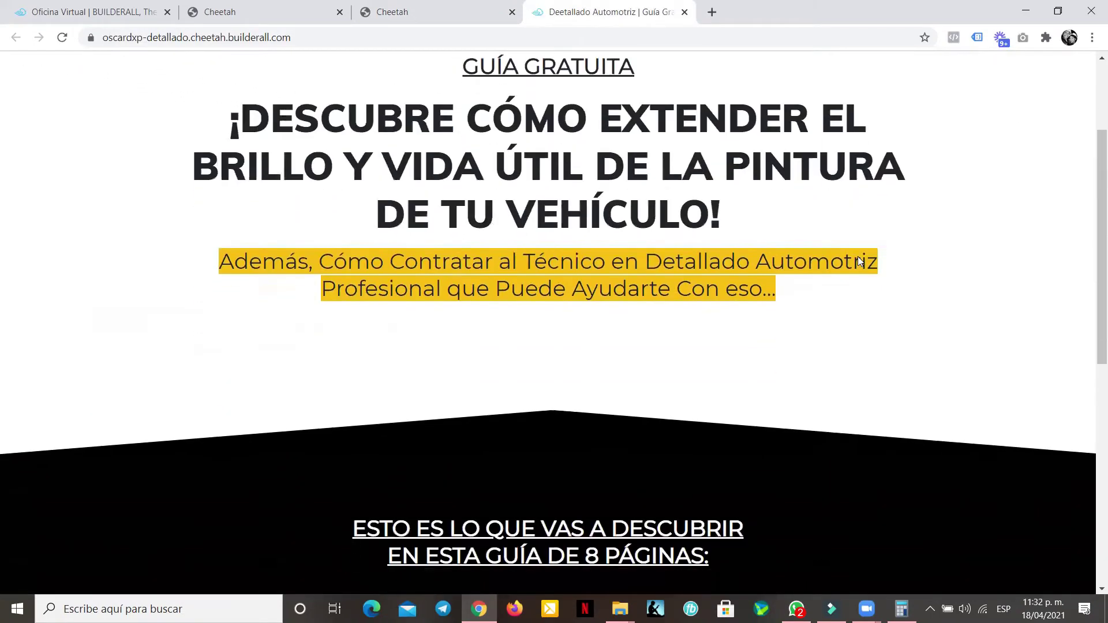
pyautogui.scroll(-5, 858, 255)
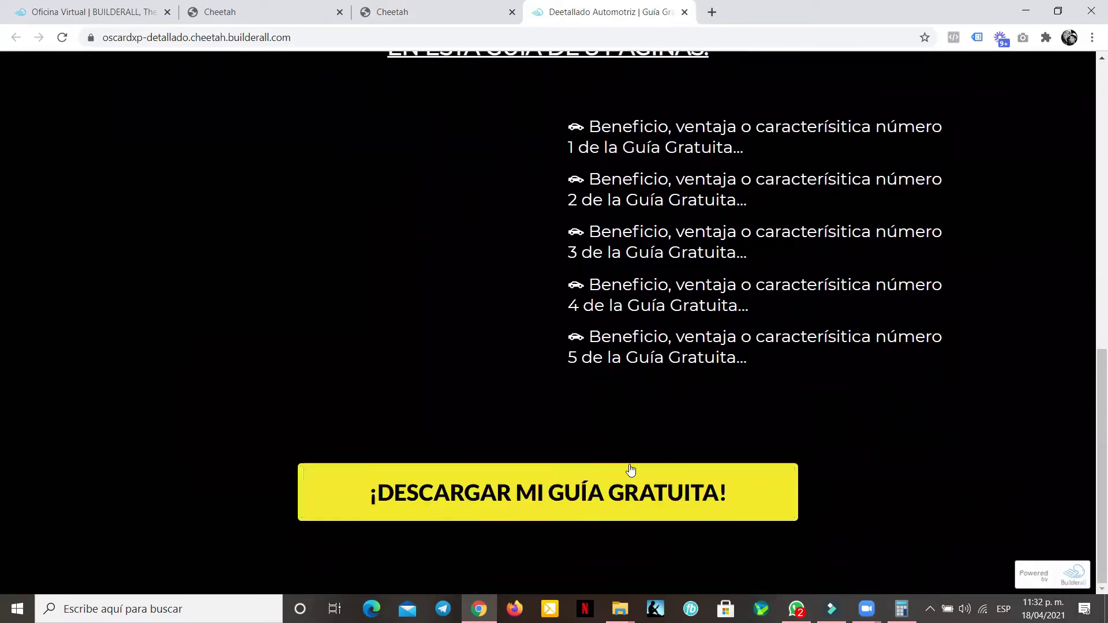
pyautogui.scroll(10, 747, 397)
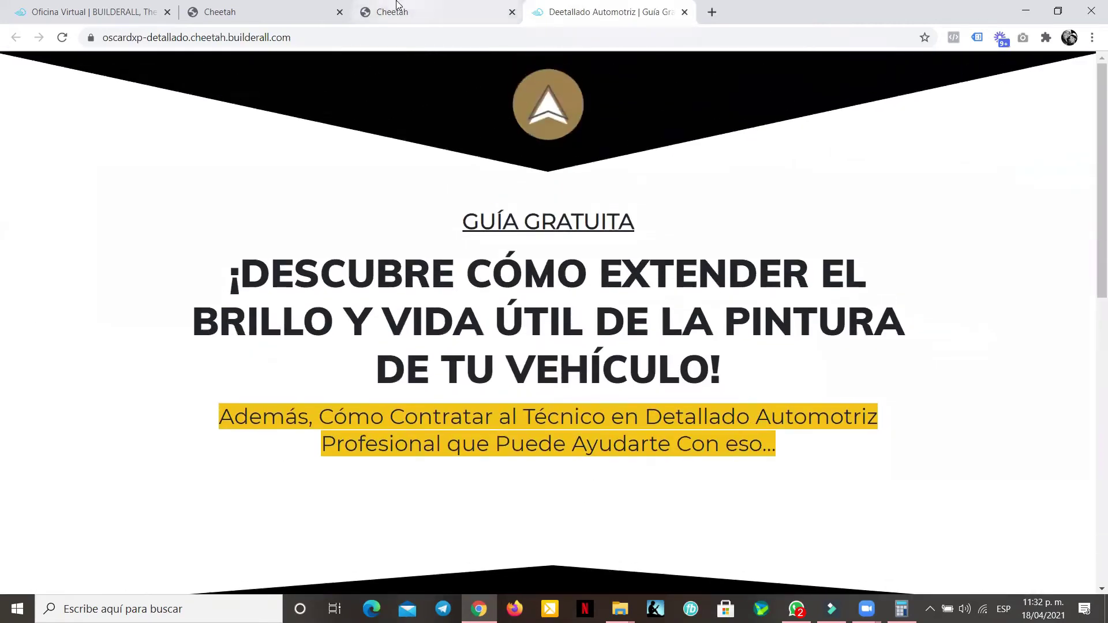
pyautogui.click(403, 11)
pyautogui.click(800, 469)
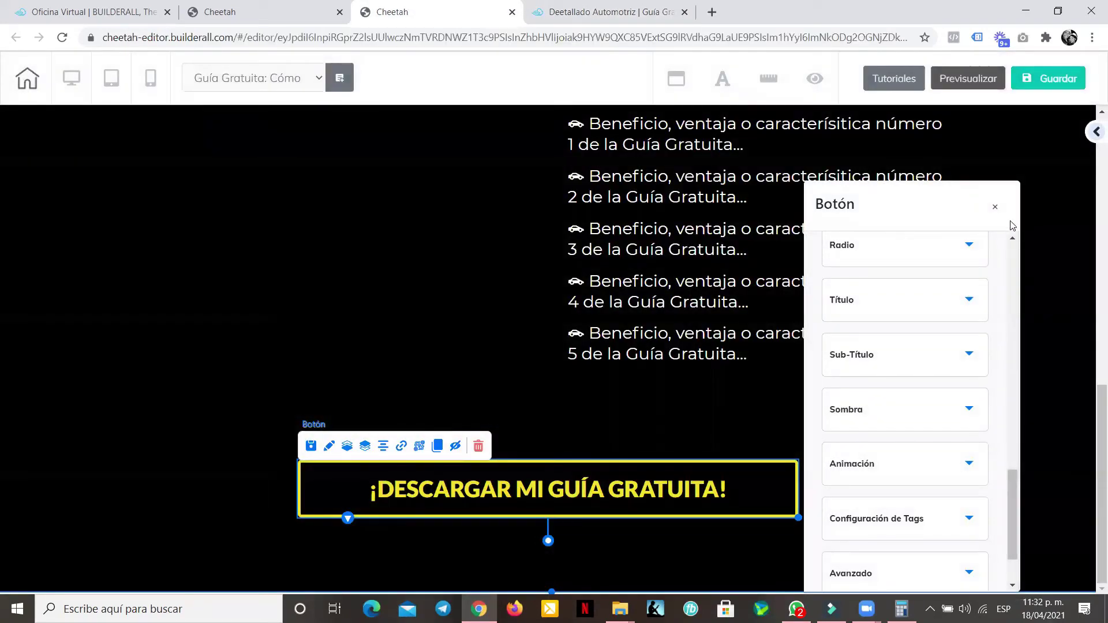
pyautogui.click(996, 209)
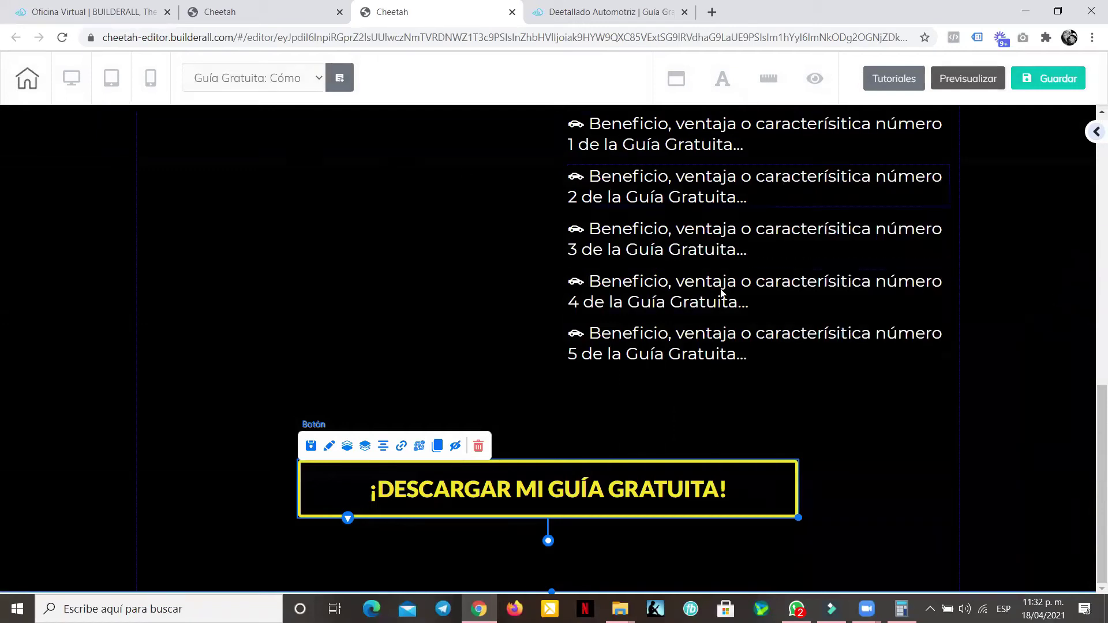
# - Switch to the Builderall office and open the Estudio de Diseño application
pyautogui.click(77, 10)
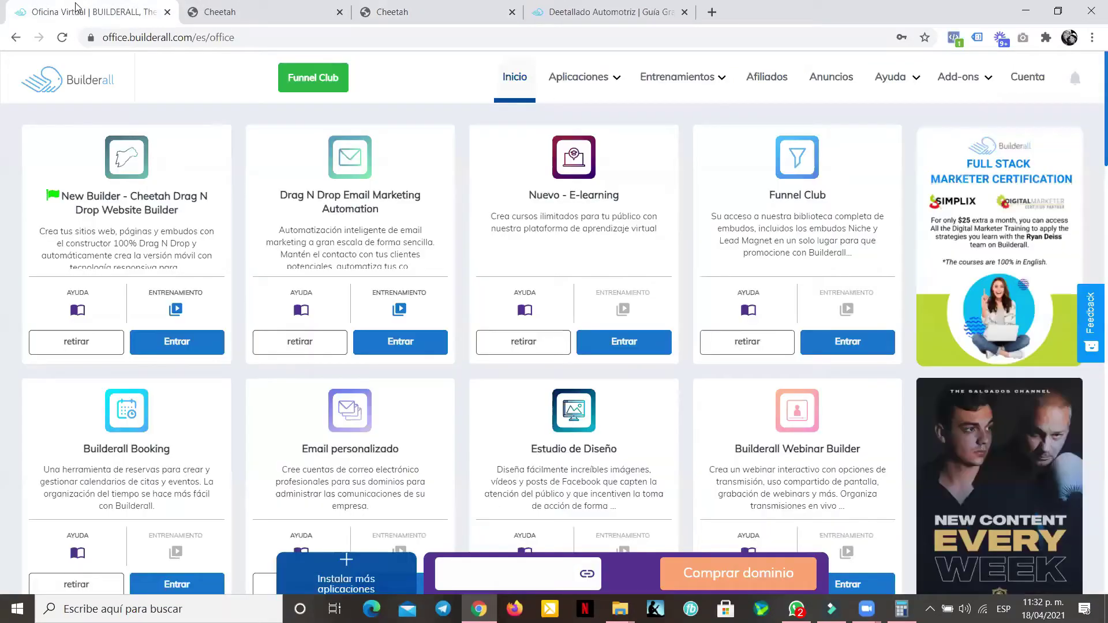
pyautogui.click(579, 77)
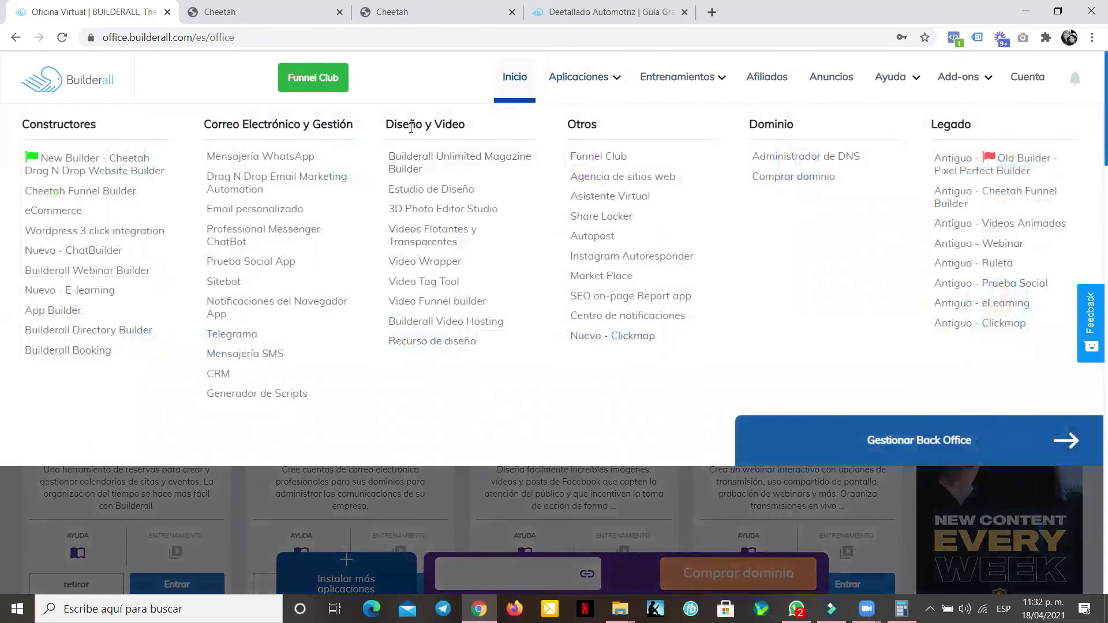
pyautogui.moveTo(391, 124); pyautogui.dragTo(497, 127)
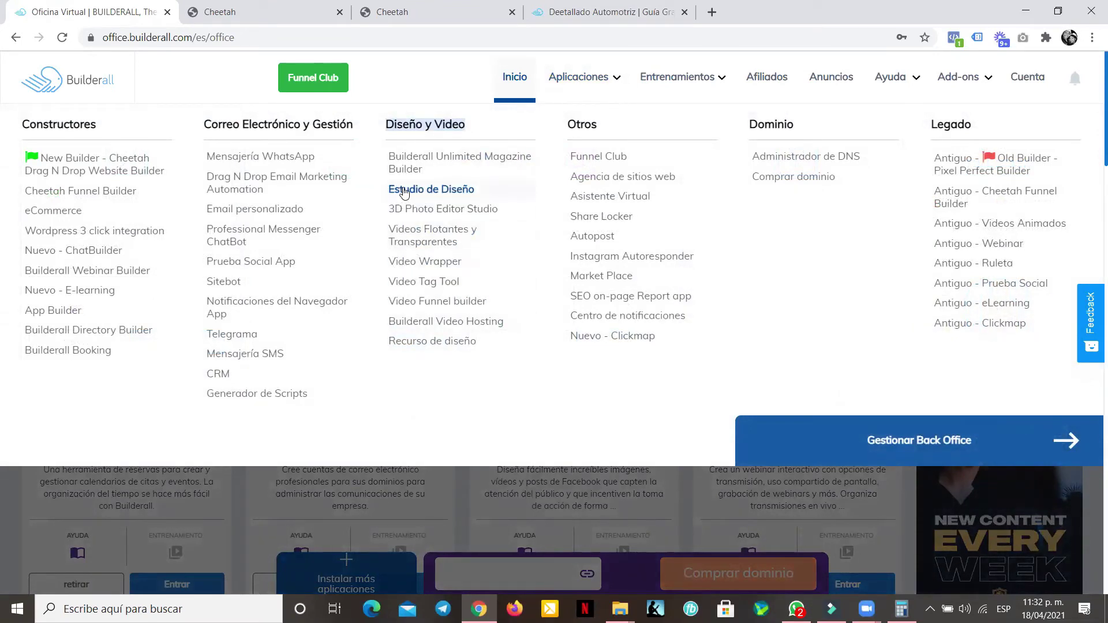
pyautogui.click(429, 191)
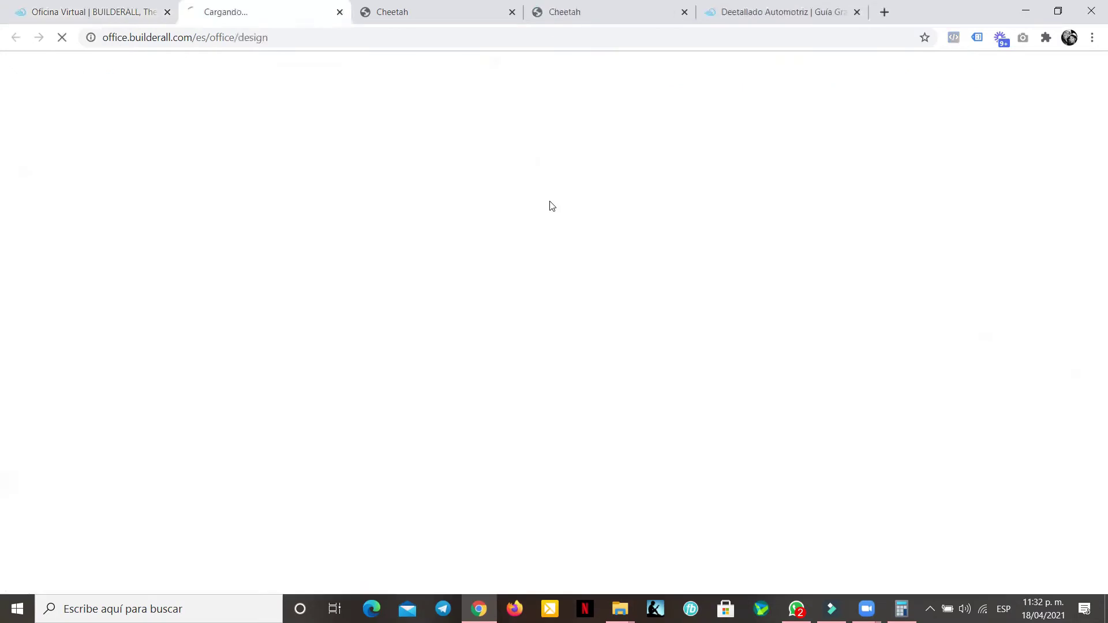
# - Return to the Cheetah editor and add a vertical image element to the empty area beside the benefits list
pyautogui.click(741, 7)
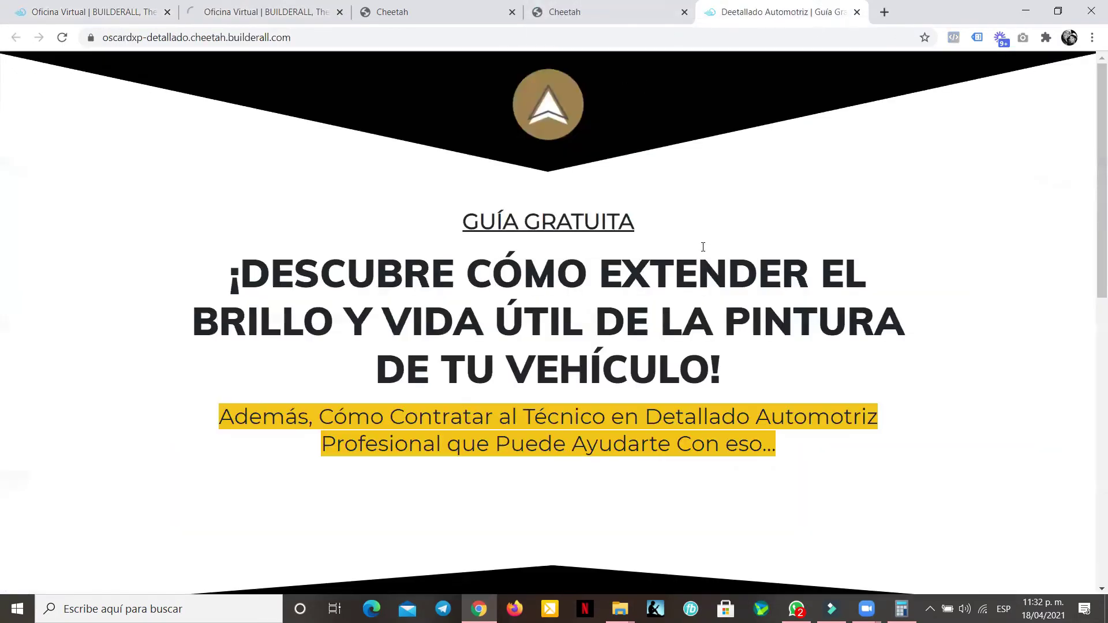
pyautogui.click(577, 7)
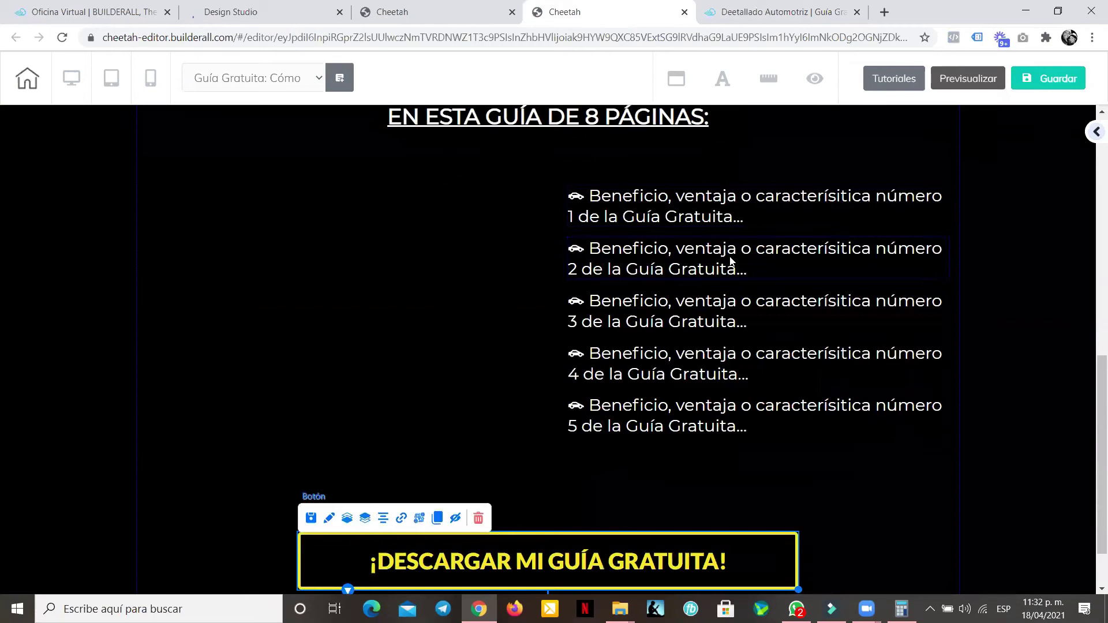
pyautogui.click(1095, 132)
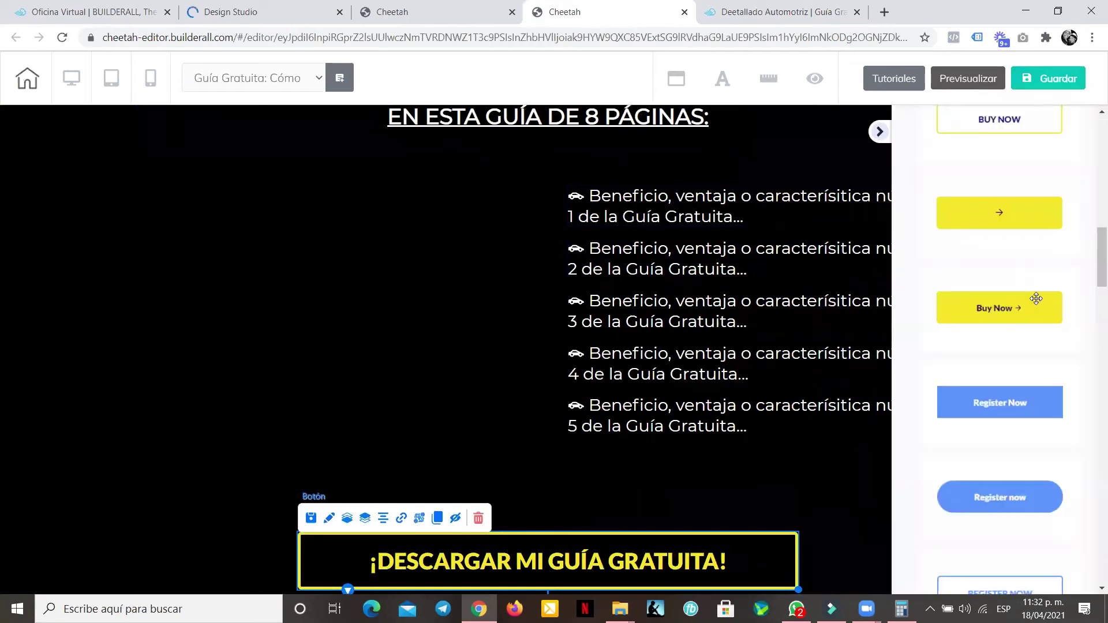
pyautogui.scroll(15, 1030, 291)
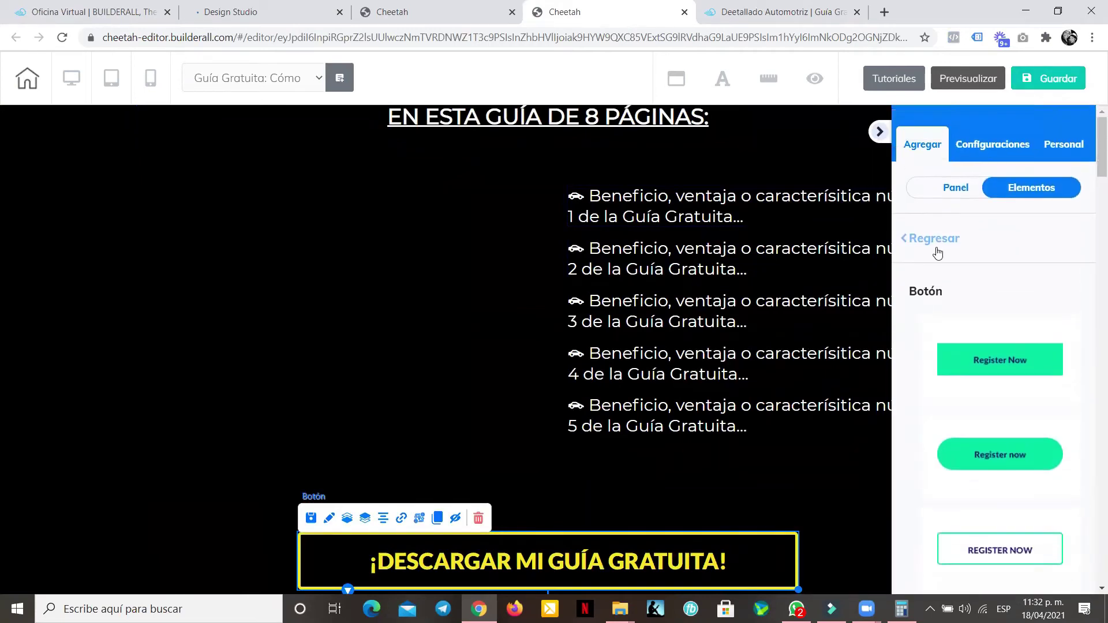
pyautogui.click(934, 238)
pyautogui.scroll(-12, 1034, 315)
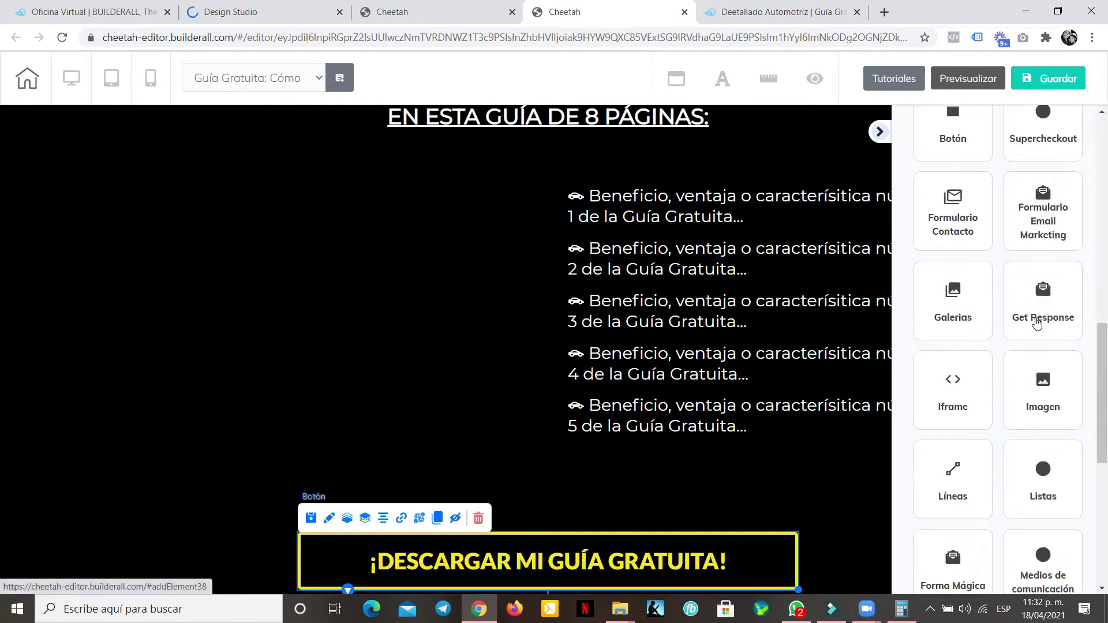
pyautogui.click(1042, 389)
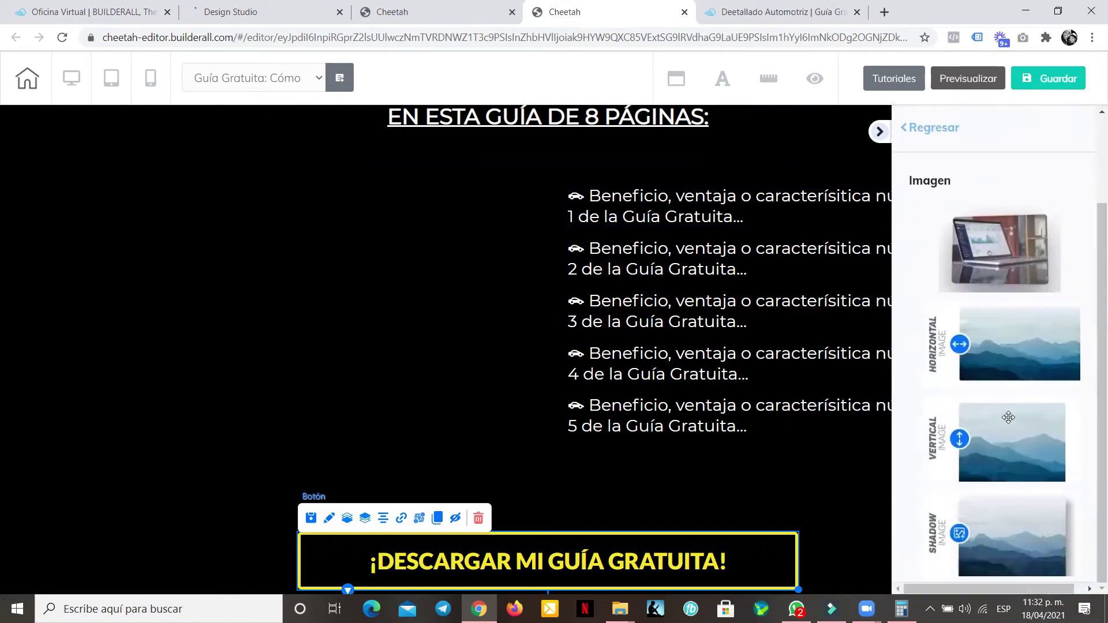
pyautogui.moveTo(728, 314); pyautogui.dragTo(294, 247)
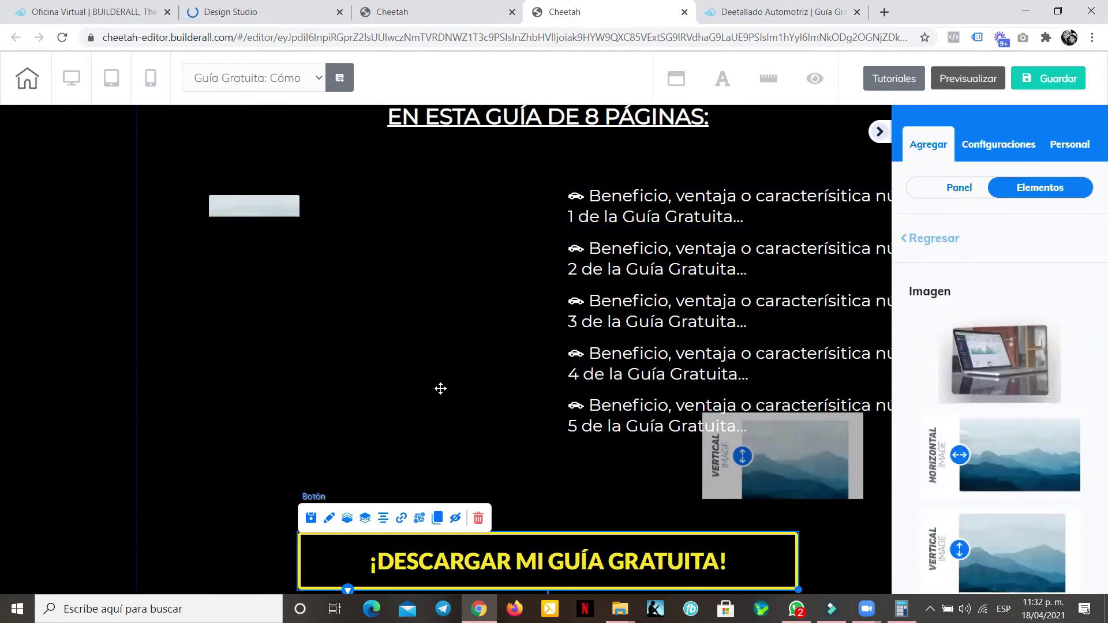
# - Enlarge and position the vertical image beside the five benefits, between the section heading and the download button
pyautogui.moveTo(298, 333); pyautogui.dragTo(393, 363)
pyautogui.moveTo(456, 473); pyautogui.dragTo(494, 496)
pyautogui.moveTo(448, 465); pyautogui.dragTo(450, 450)
pyautogui.scroll(4, 743, 241)
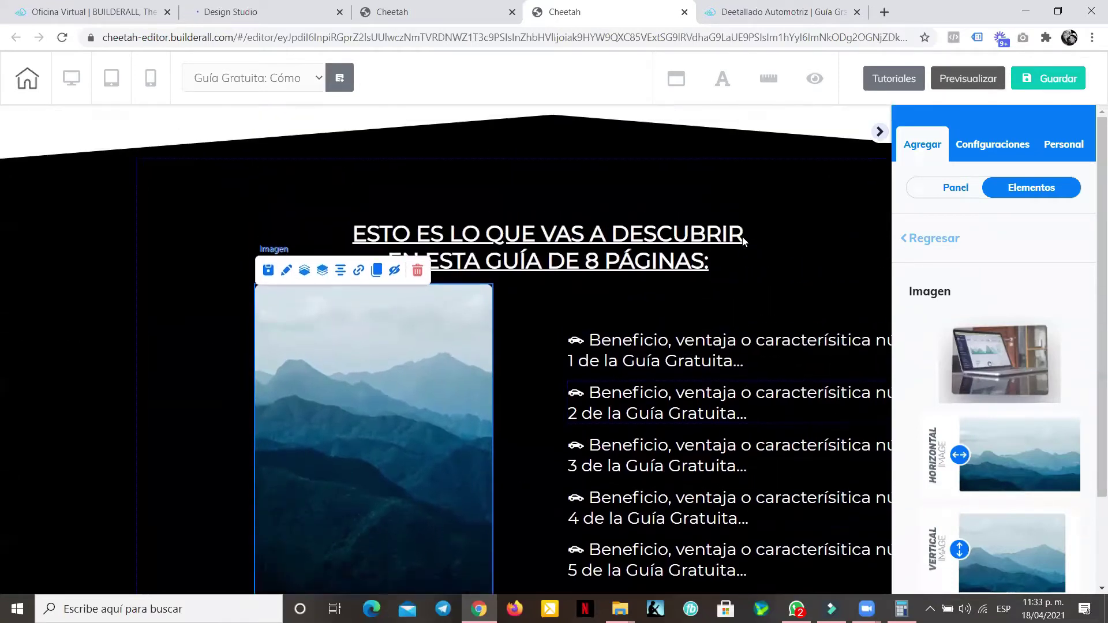
pyautogui.scroll(-4, 743, 239)
pyautogui.moveTo(422, 300); pyautogui.dragTo(425, 309)
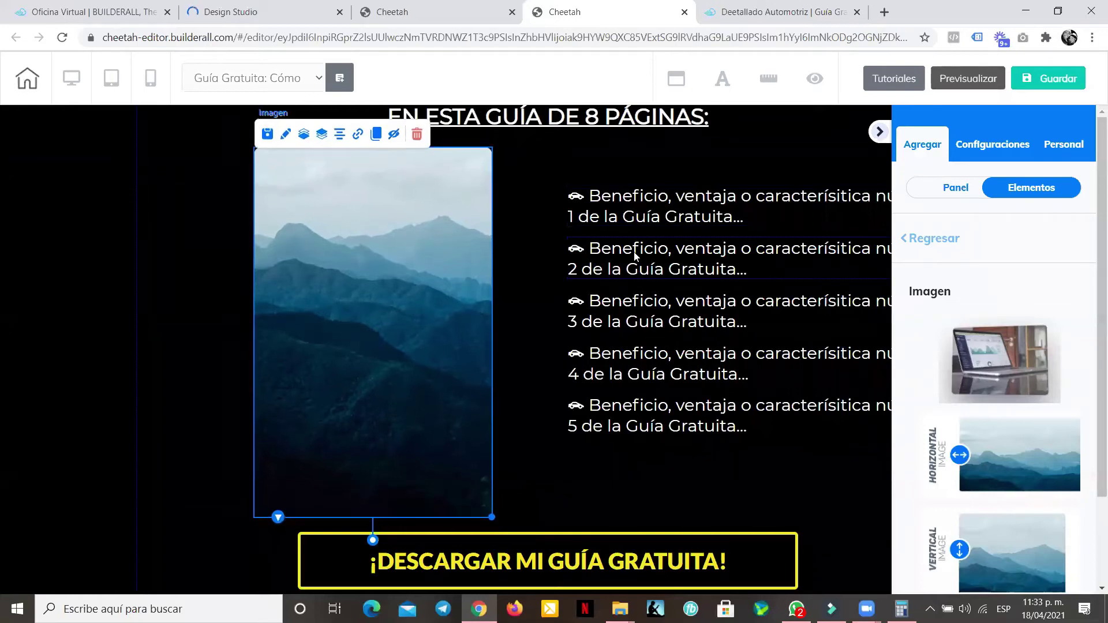
pyautogui.click(878, 132)
# - Switch to Design Studio and browse its new and popular mockup templates
pyautogui.click(259, 12)
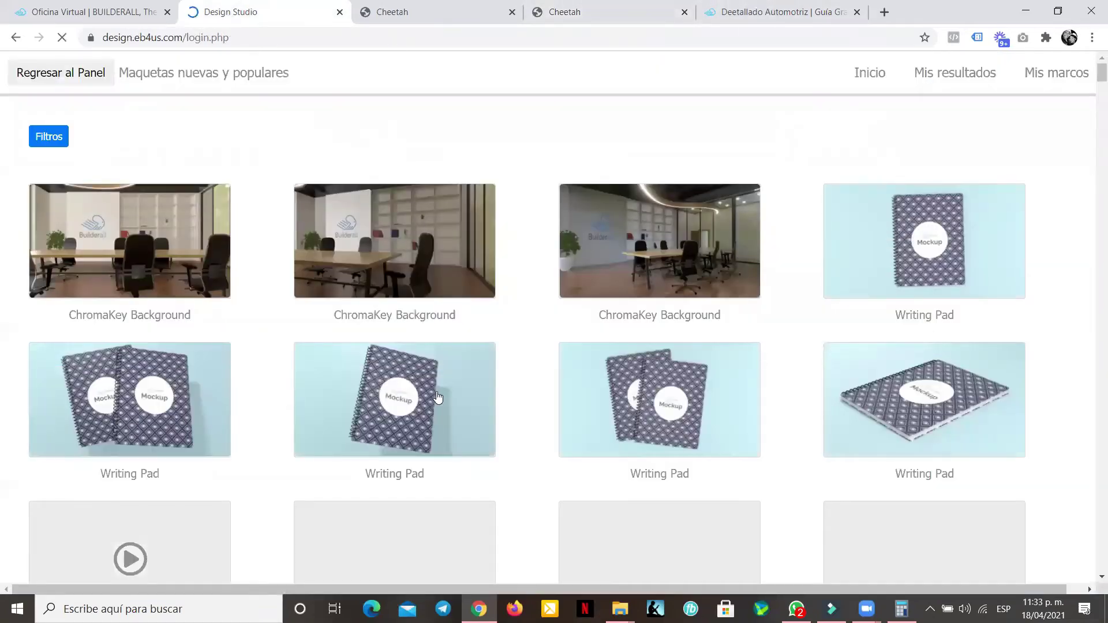
pyautogui.scroll(-3, 514, 347)
pyautogui.scroll(-6, 675, 299)
pyautogui.scroll(2, 676, 298)
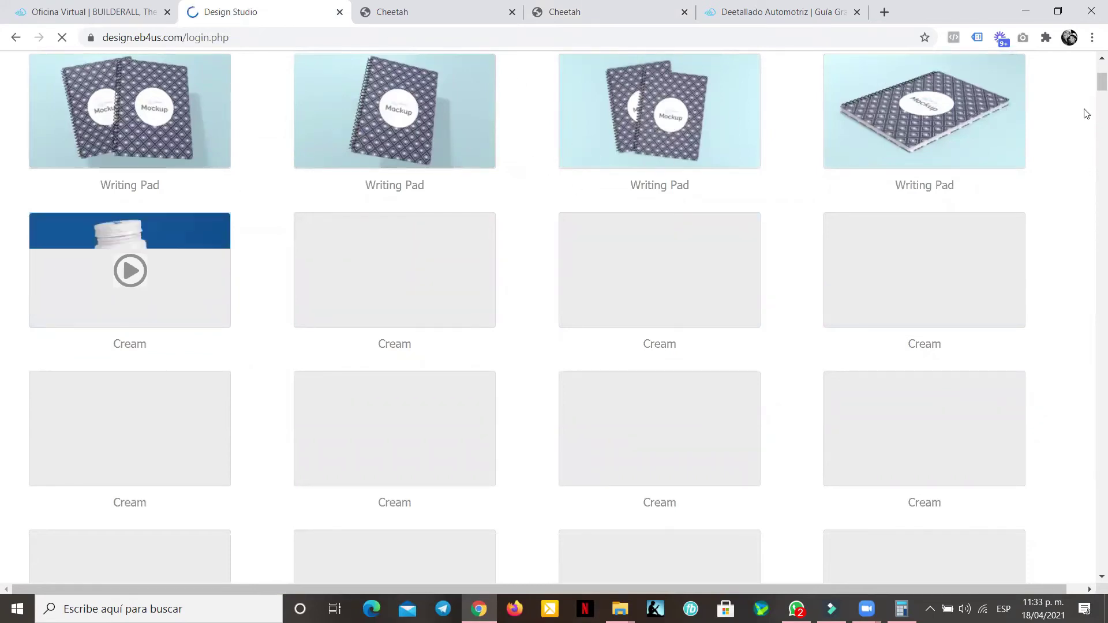
pyautogui.scroll(-4, 704, 276)
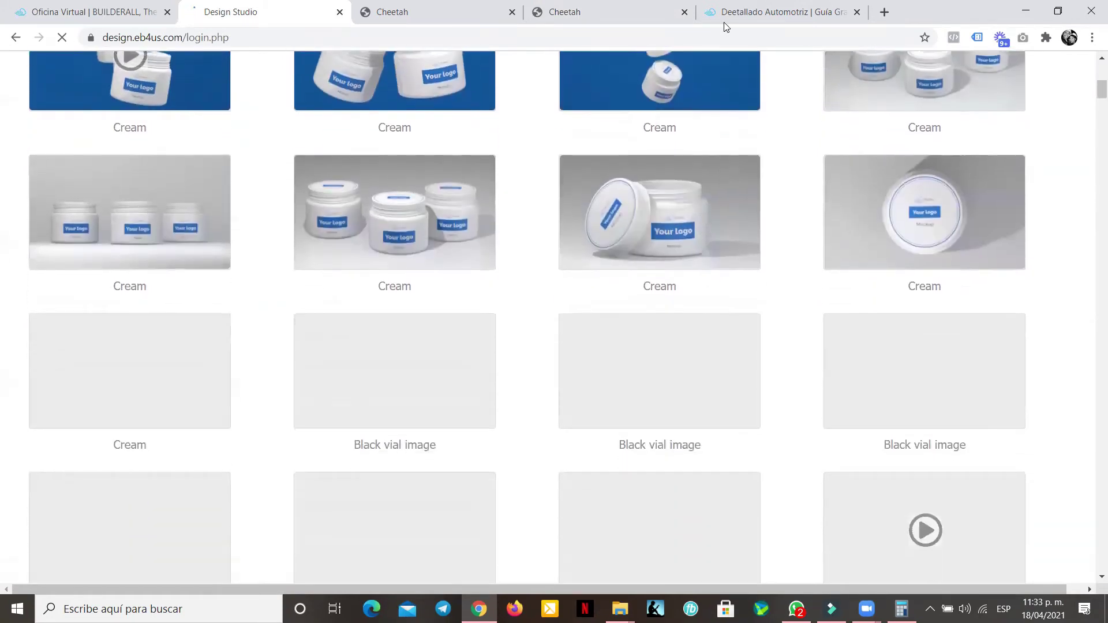
# - Return to the Cheetah editor and move the download button below the mountain image in the mobile view
pyautogui.click(646, 12)
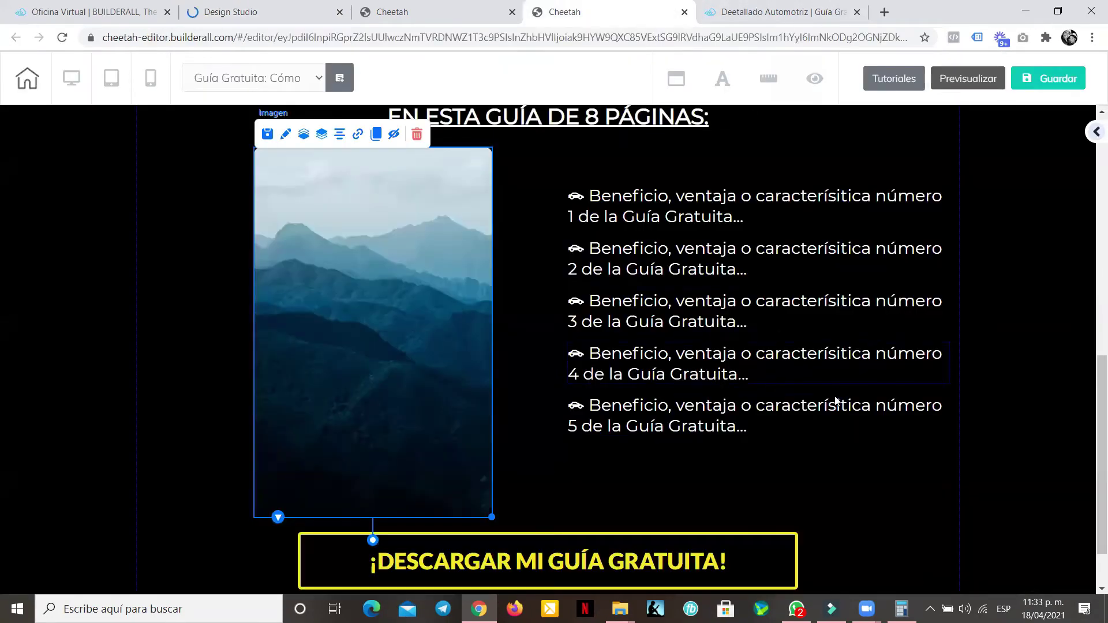
pyautogui.scroll(-2, 835, 399)
pyautogui.click(773, 12)
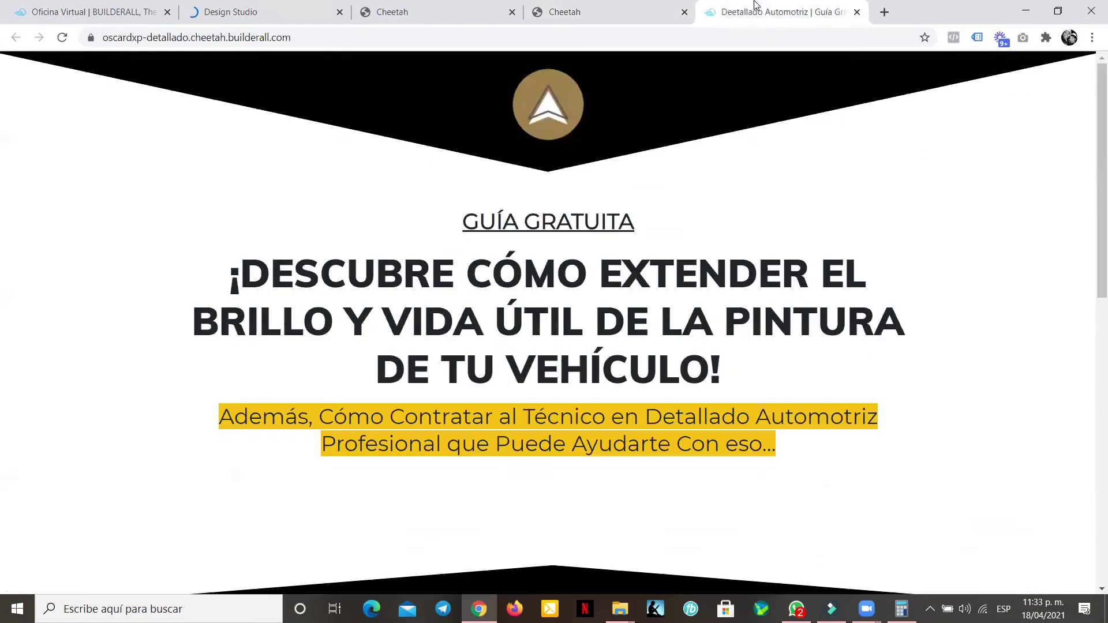
pyautogui.click(569, 7)
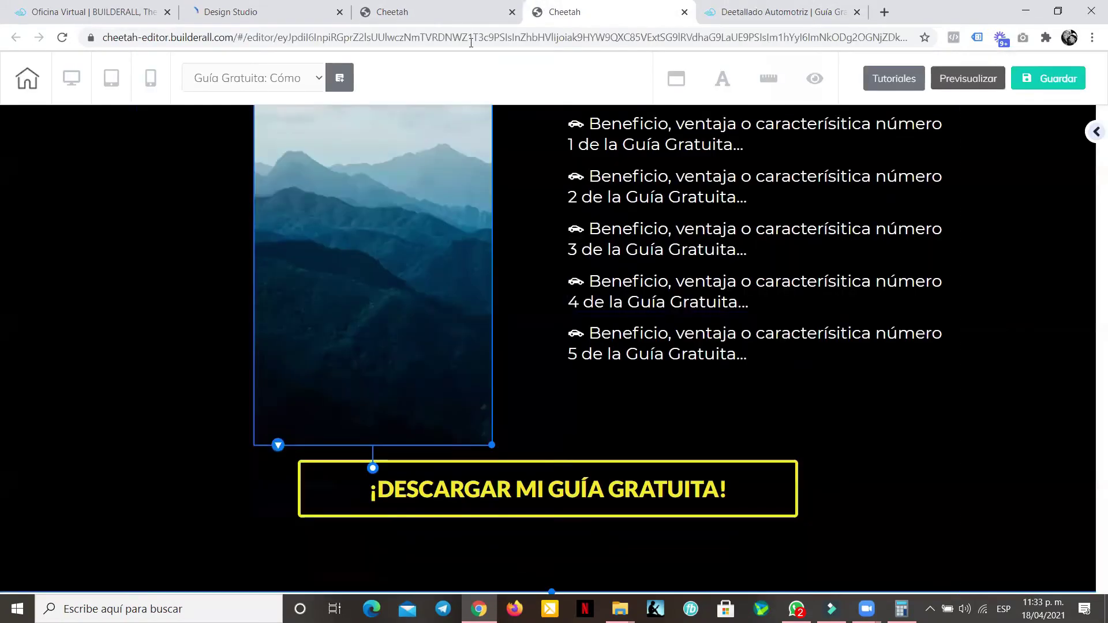
pyautogui.click(150, 78)
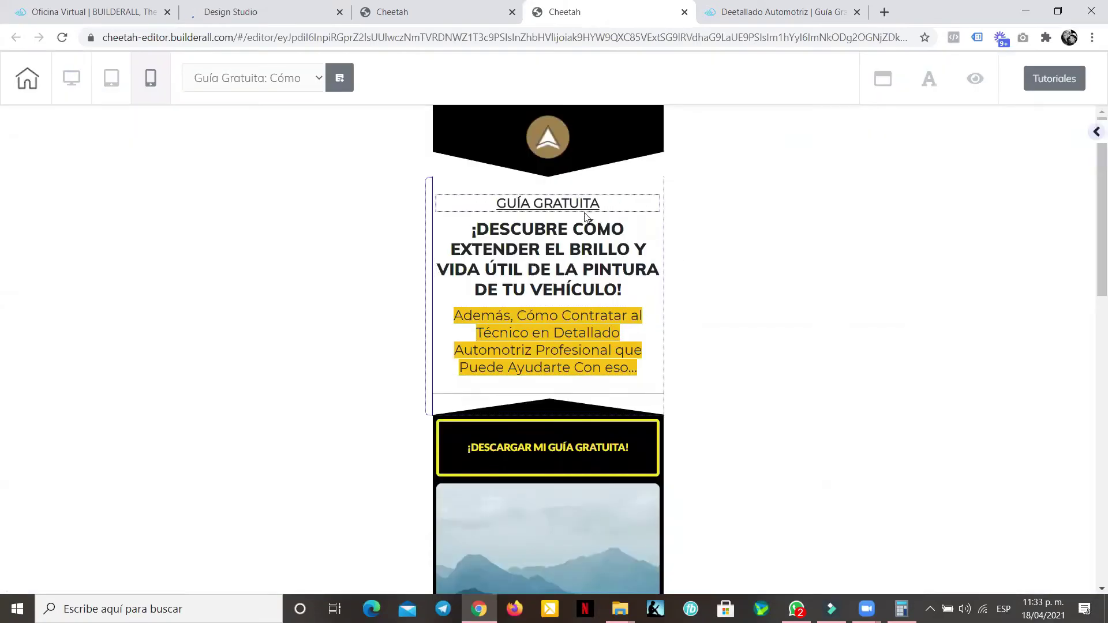
pyautogui.scroll(-3, 586, 230)
pyautogui.click(585, 230)
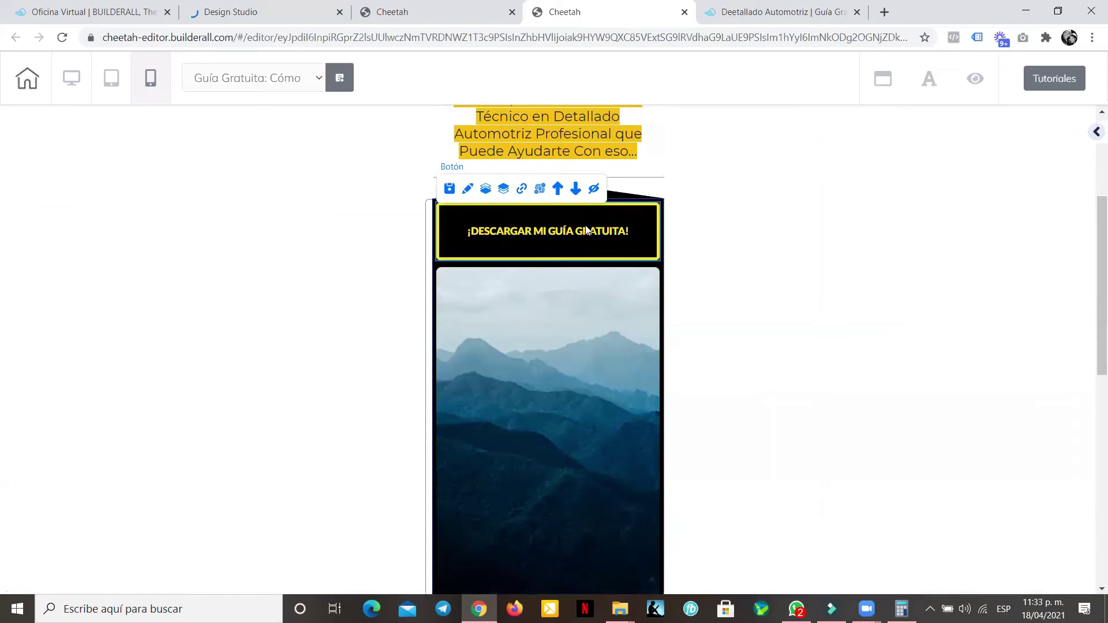
pyautogui.click(576, 189)
pyautogui.scroll(-5, 591, 277)
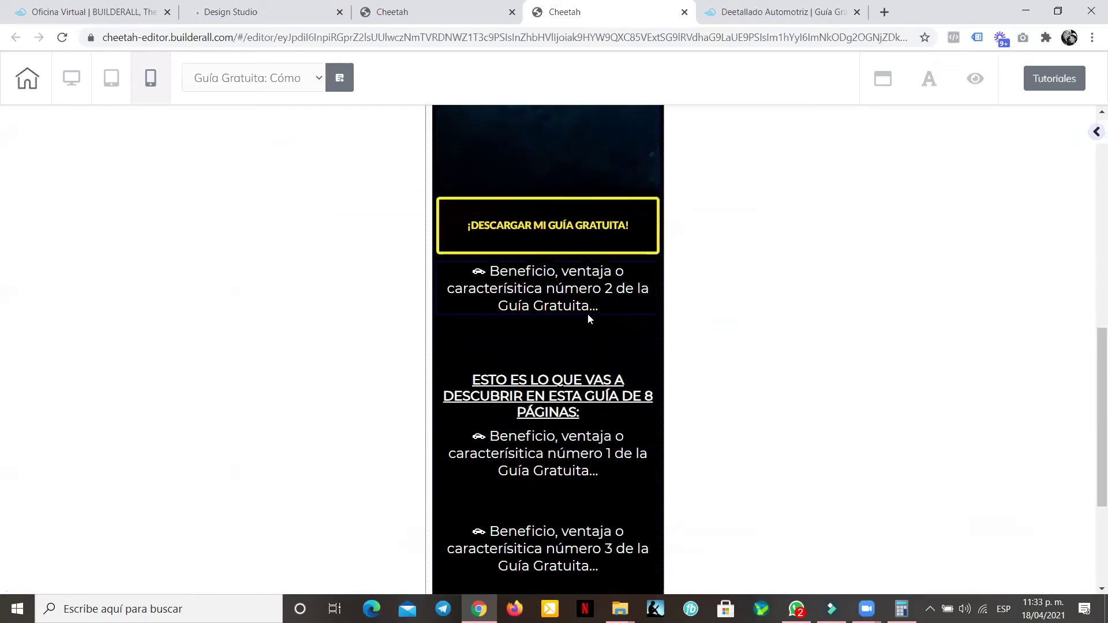
# - Move the download button down past benefit 2, the section heading and benefit 1 in the mobile layout
pyautogui.click(617, 227)
pyautogui.click(573, 189)
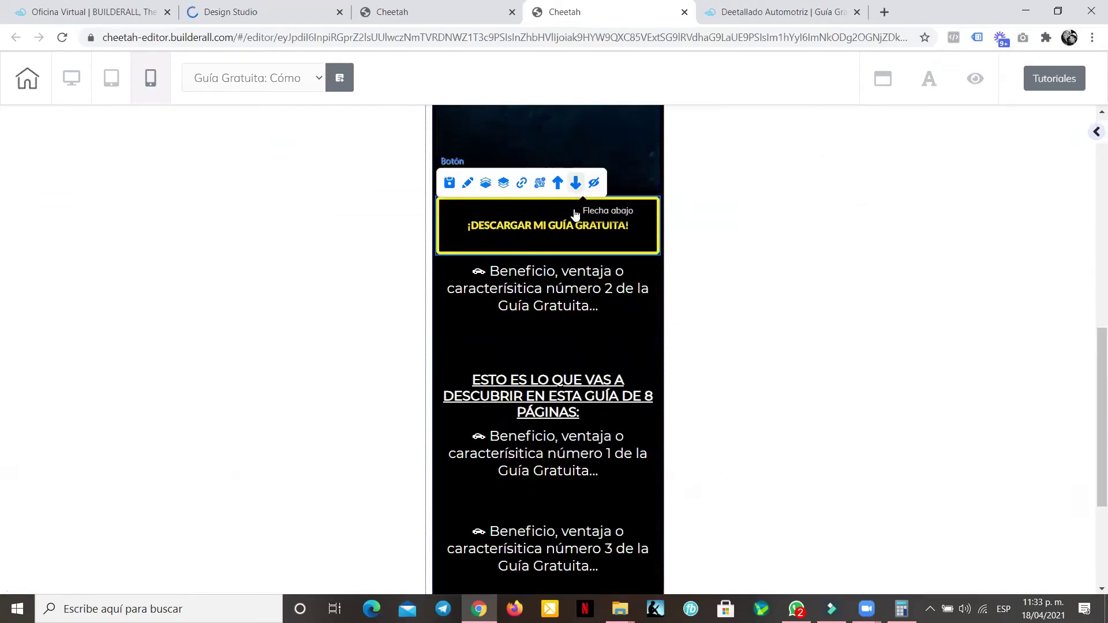
pyautogui.click(603, 299)
pyautogui.click(574, 278)
pyautogui.click(584, 309)
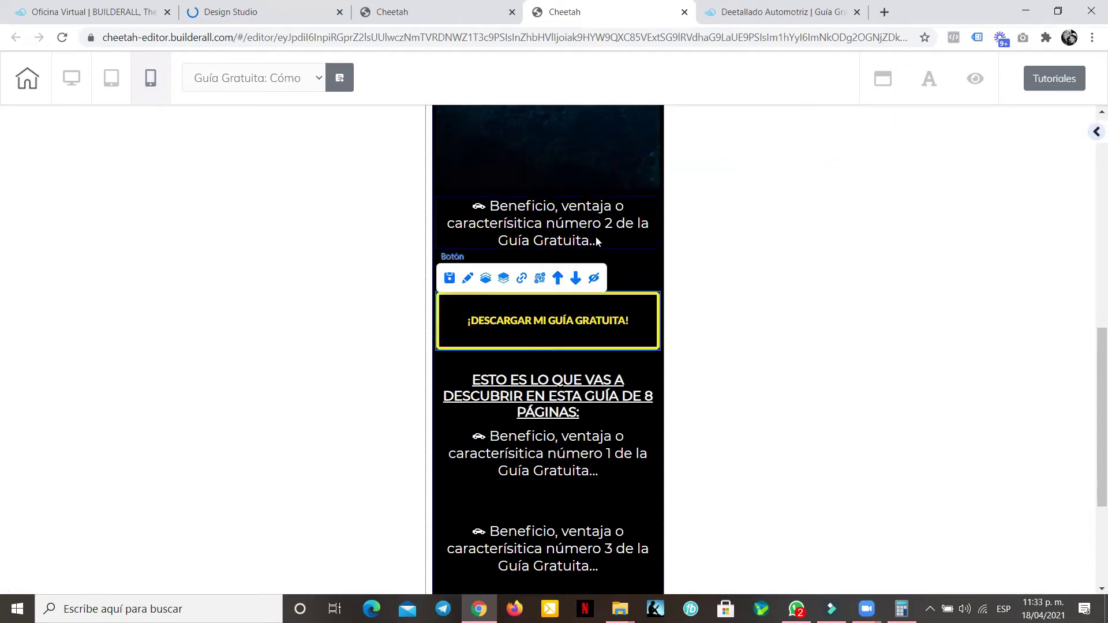
pyautogui.click(594, 398)
pyautogui.click(540, 358)
pyautogui.scroll(-1, 606, 326)
pyautogui.click(586, 322)
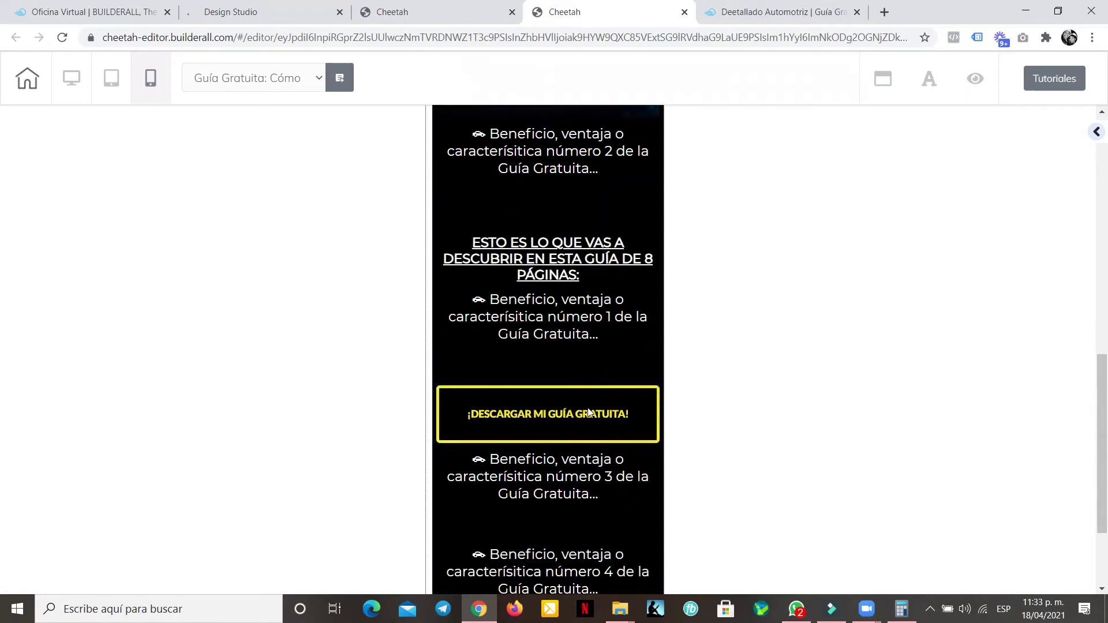
# - Move the download button down past benefits 3, 4 and 5 so it closes the mobile section
pyautogui.click(576, 382)
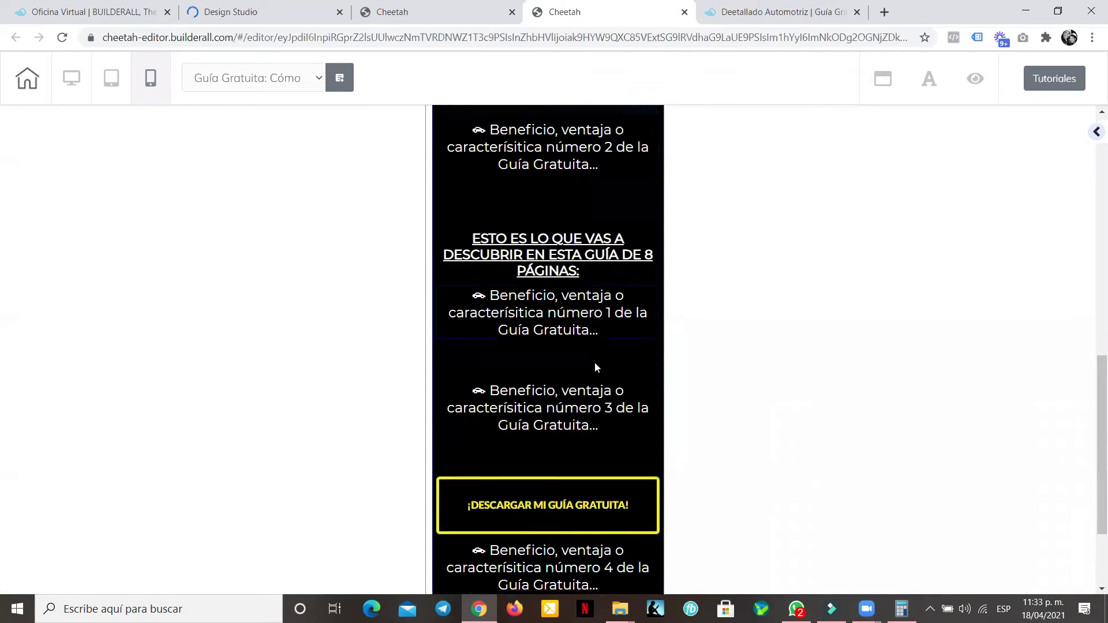
pyautogui.scroll(-1, 594, 362)
pyautogui.click(588, 329)
pyautogui.click(591, 438)
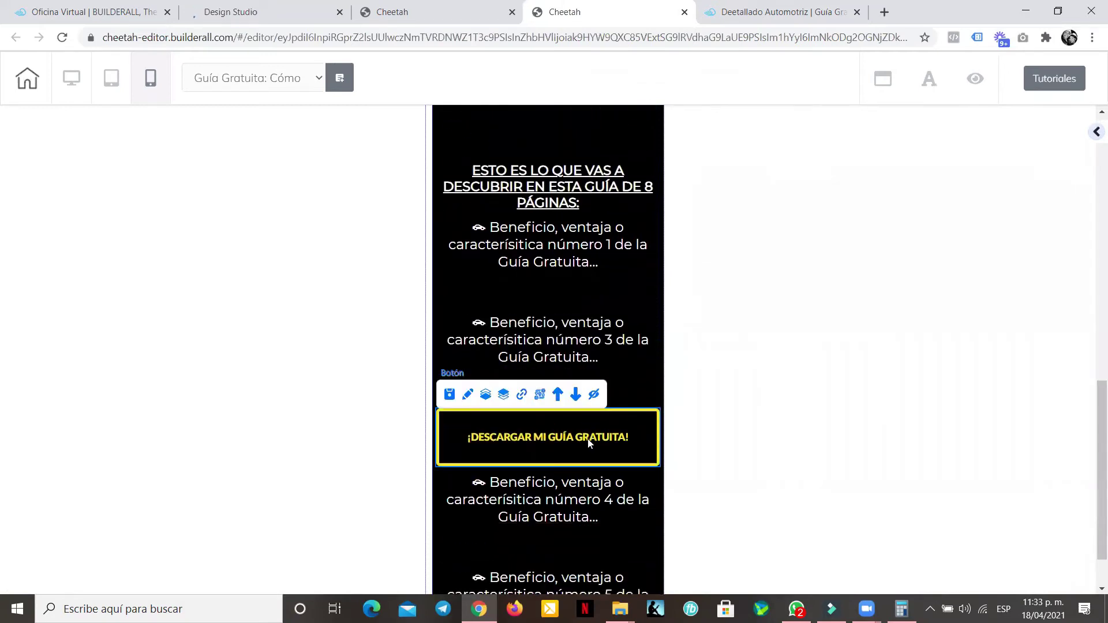
pyautogui.scroll(-1, 569, 384)
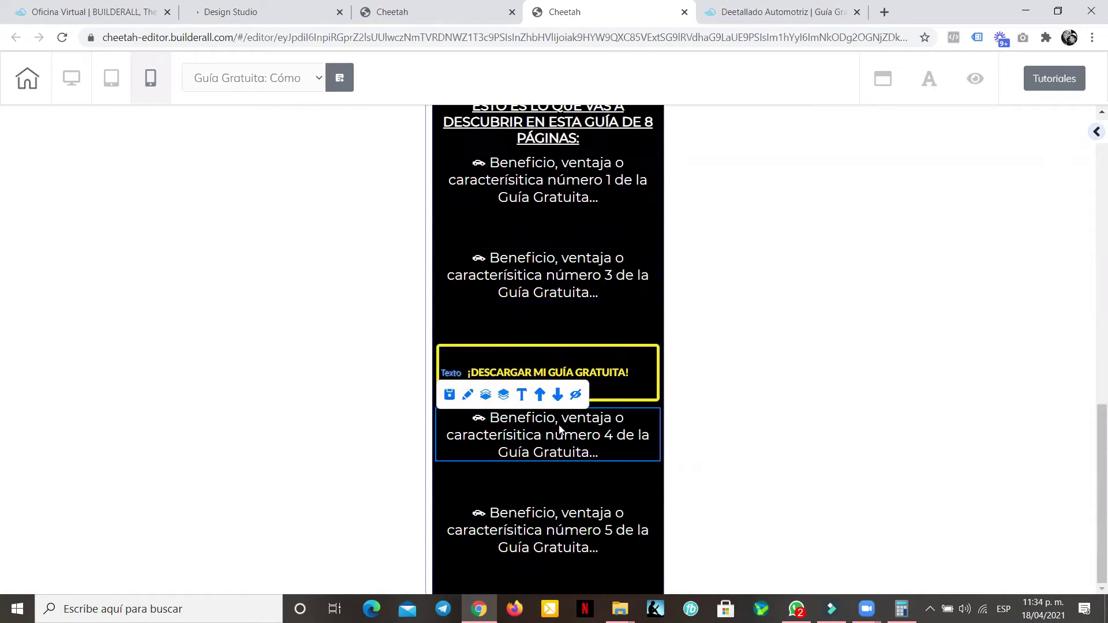
pyautogui.click(576, 394)
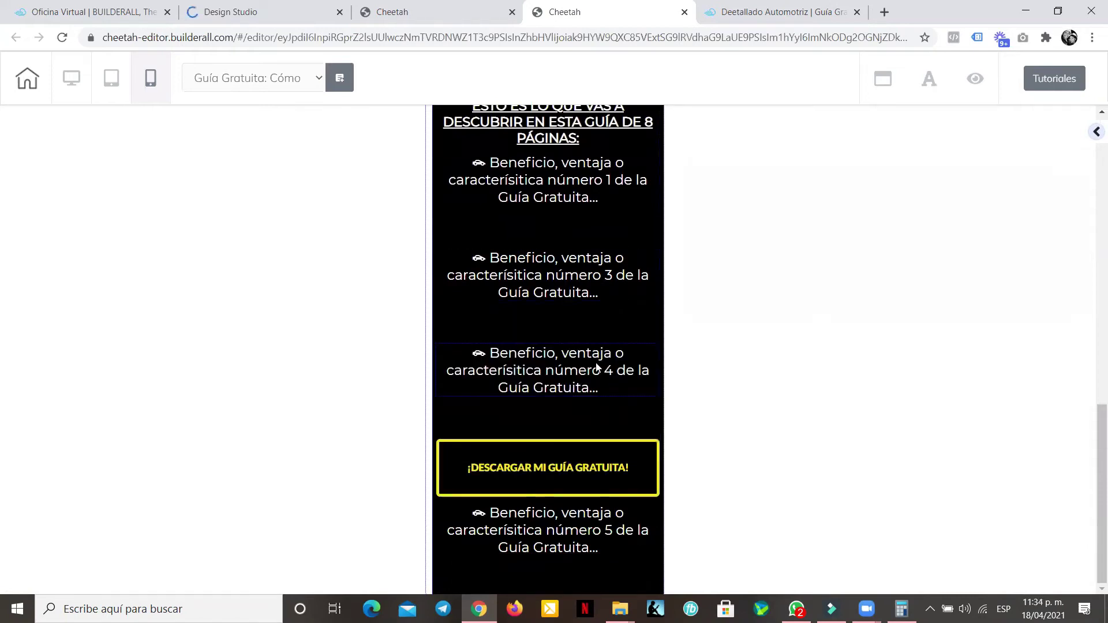
pyautogui.moveTo(568, 463)
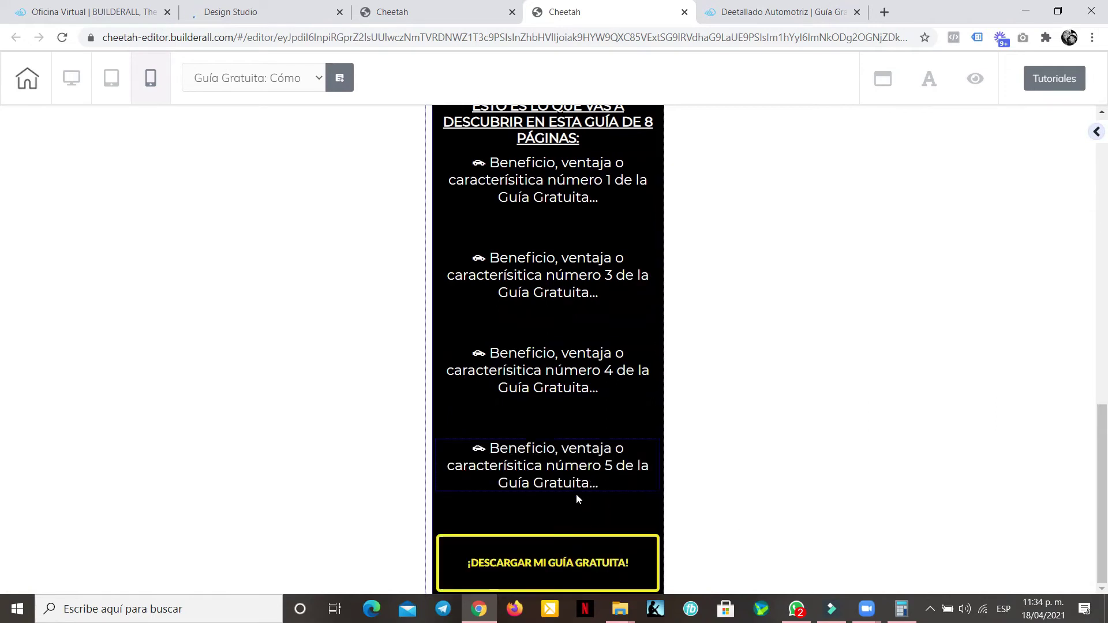
# - Move the "ESTO ES LO QUE VAS A DESCUBRIR" heading up above benefit 2 and the mountain image
pyautogui.scroll(6, 576, 494)
pyautogui.scroll(-1, 589, 435)
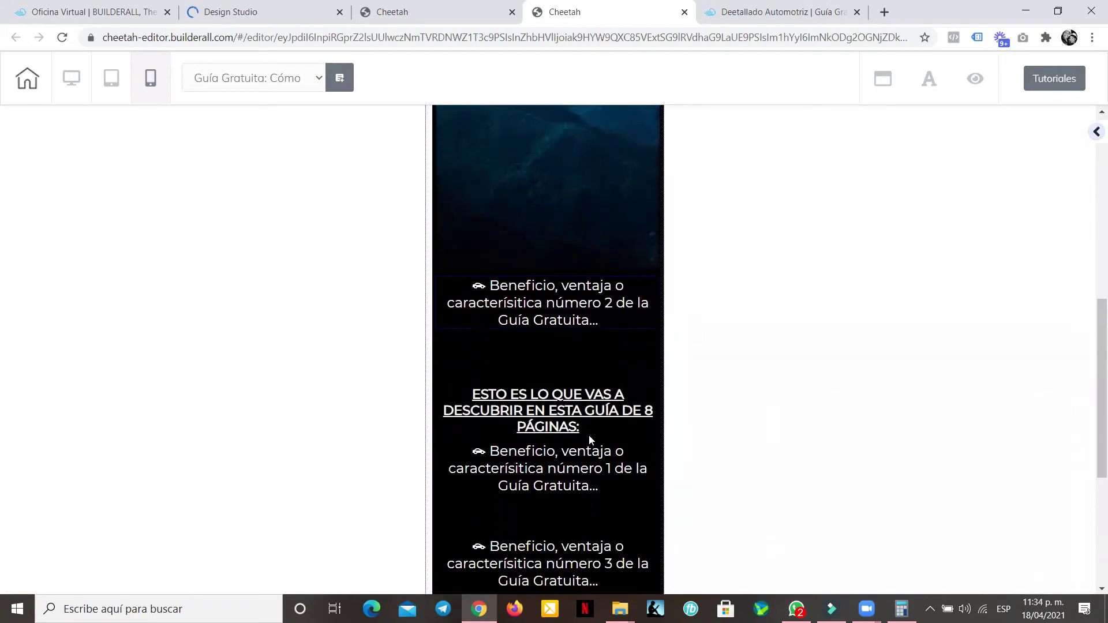
pyautogui.moveTo(572, 292)
pyautogui.click(547, 274)
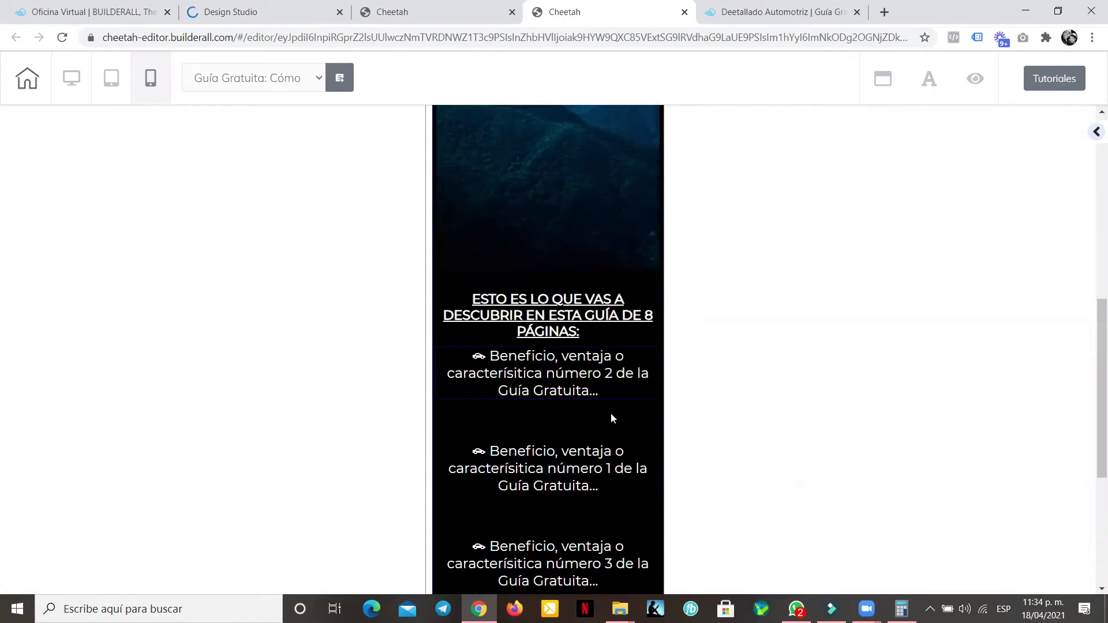
pyautogui.scroll(6, 611, 417)
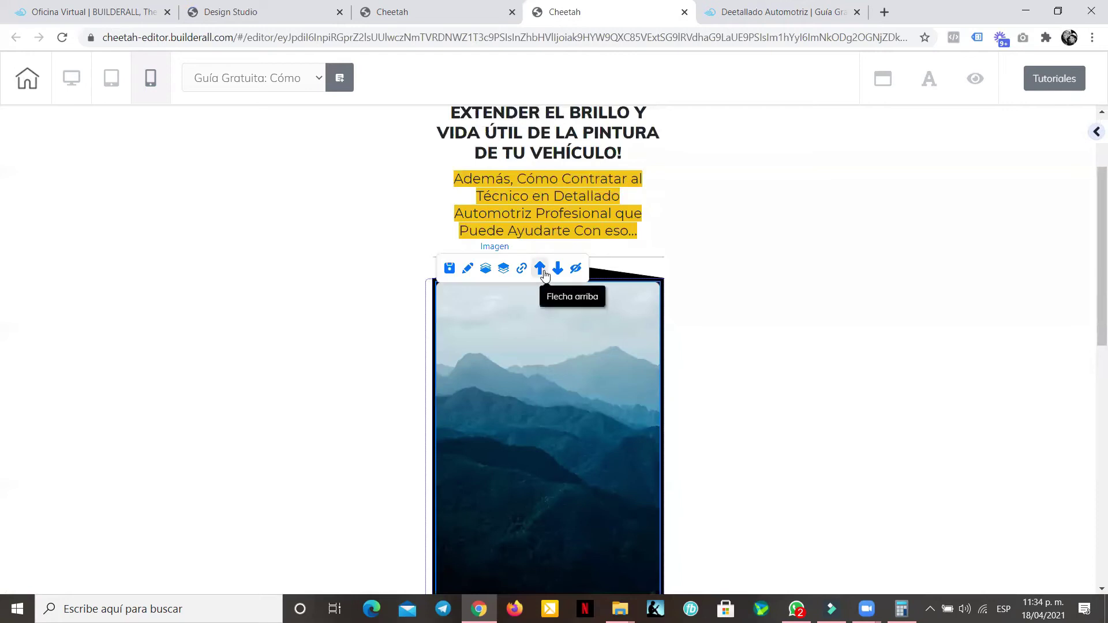
pyautogui.click(544, 275)
pyautogui.scroll(-2, 597, 384)
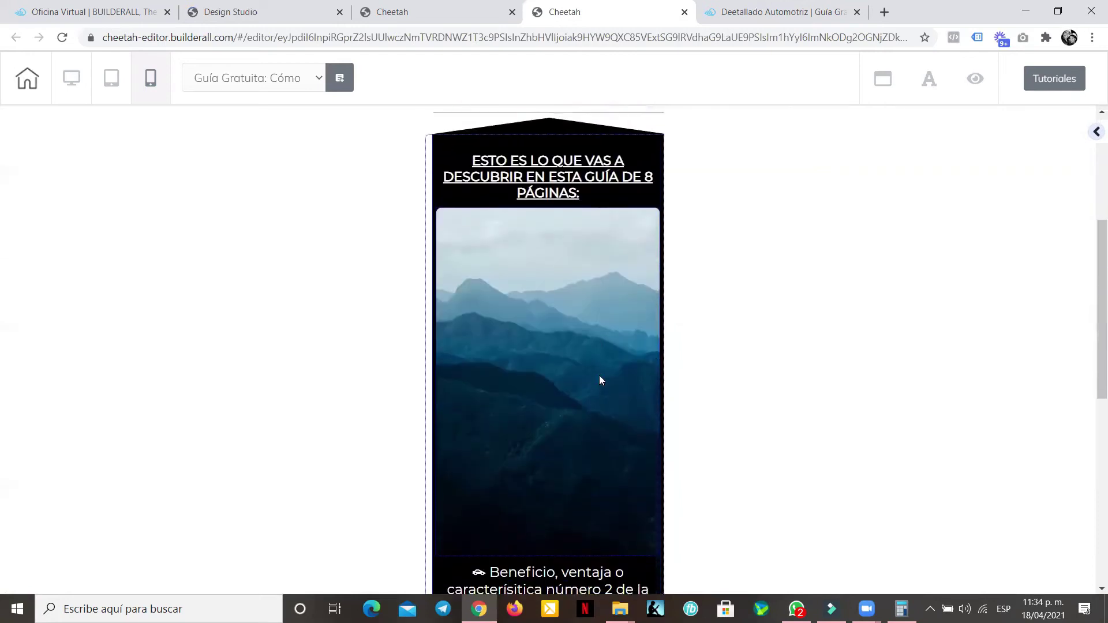
# - Place all five benefit texts between the section heading and the mountain image in the mobile layout
pyautogui.click(557, 193)
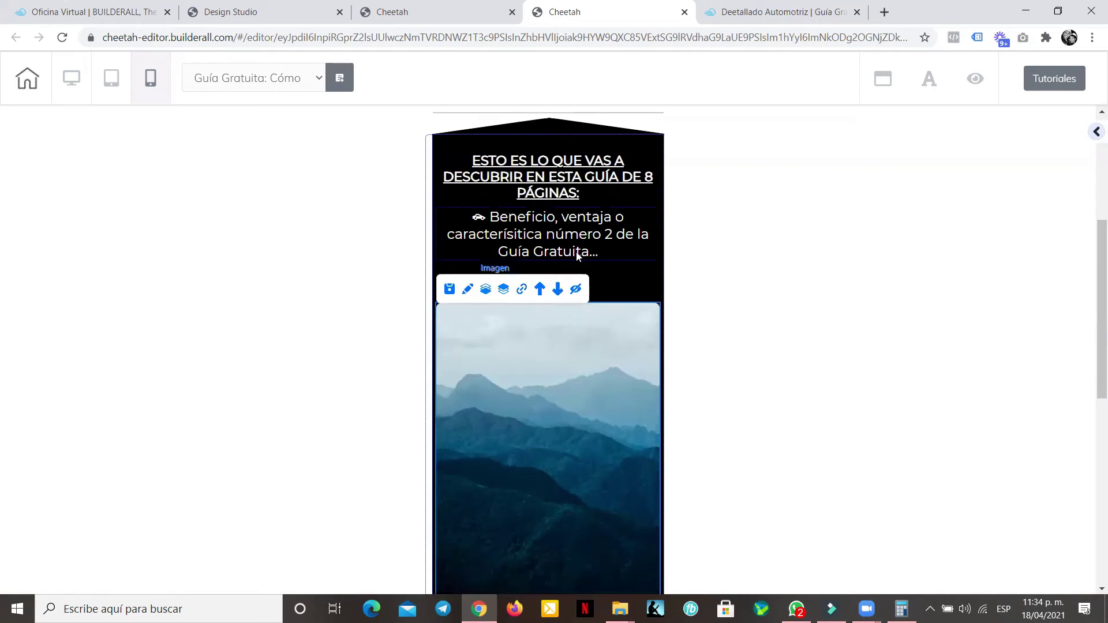
pyautogui.scroll(-4, 601, 393)
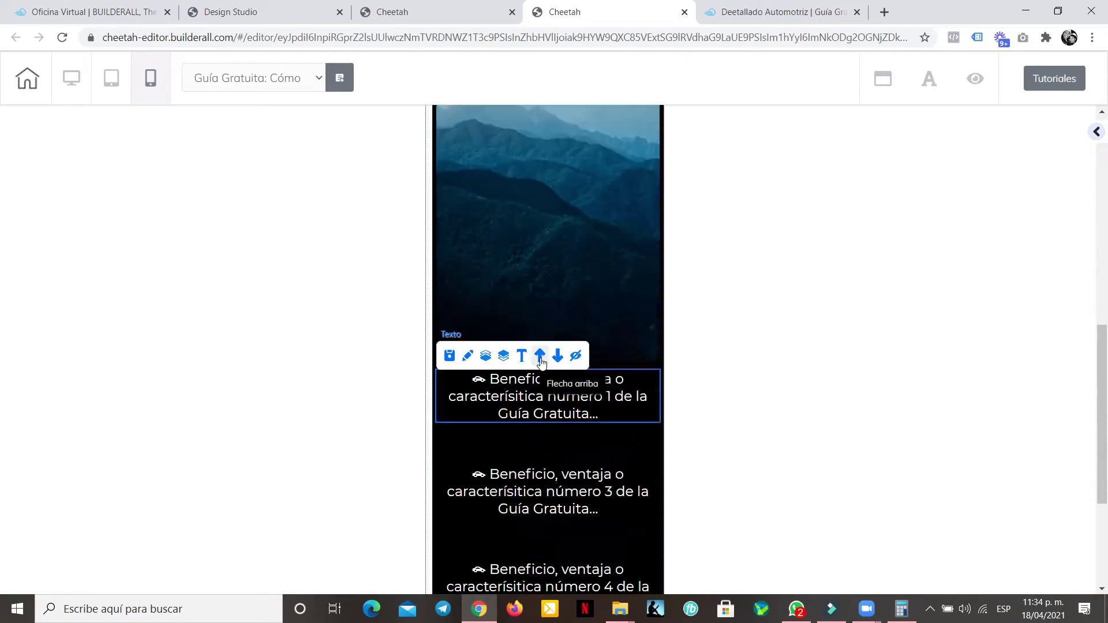
pyautogui.click(540, 356)
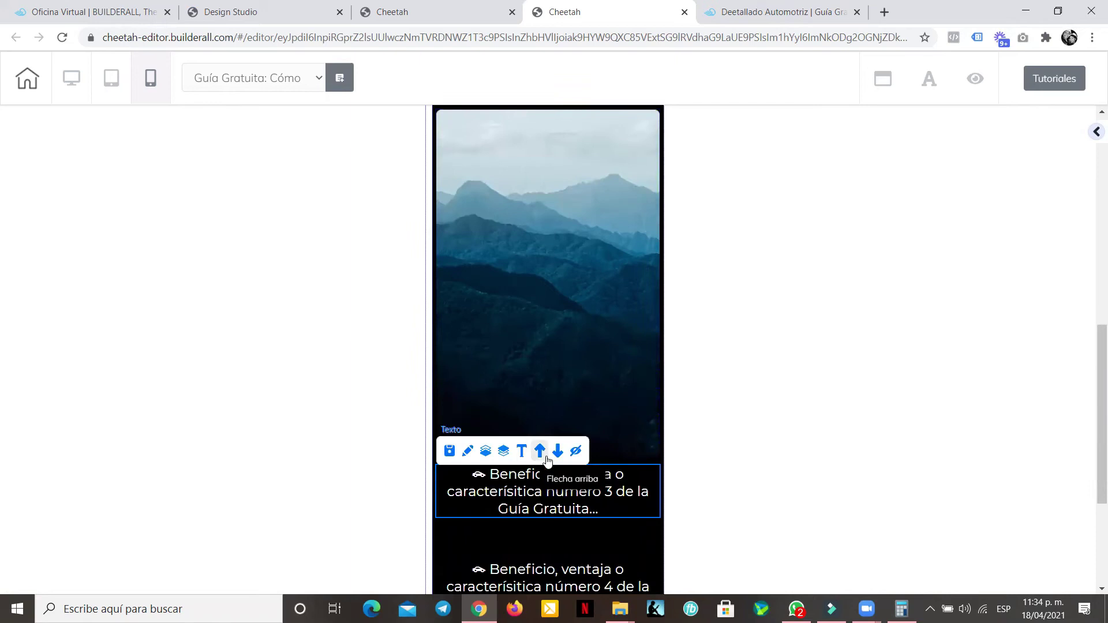
pyautogui.click(546, 454)
pyautogui.scroll(-2, 551, 482)
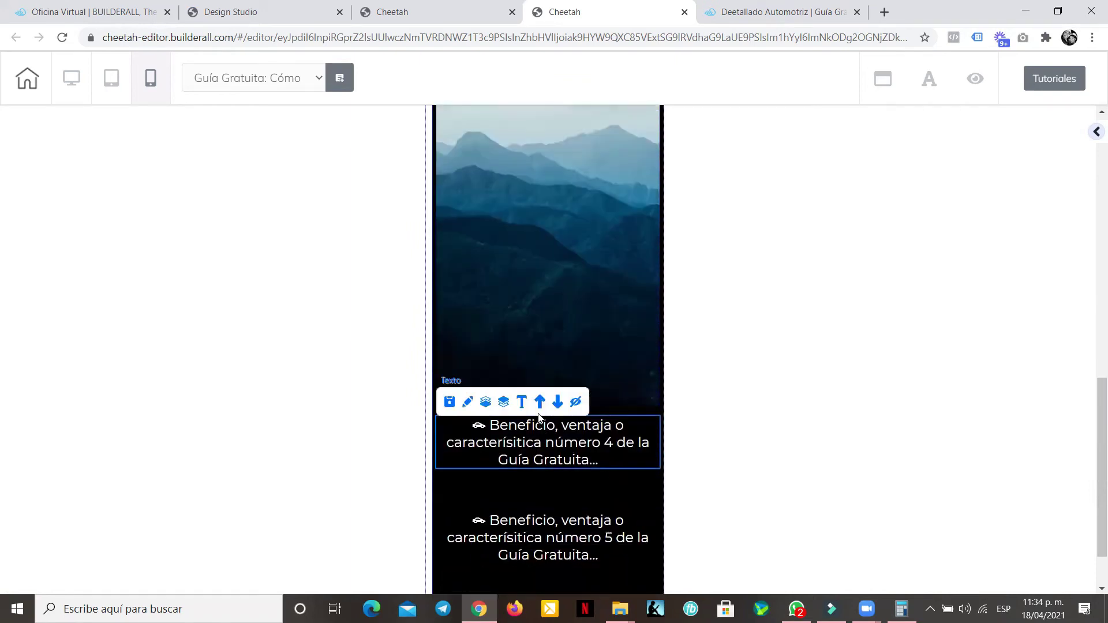
pyautogui.click(563, 459)
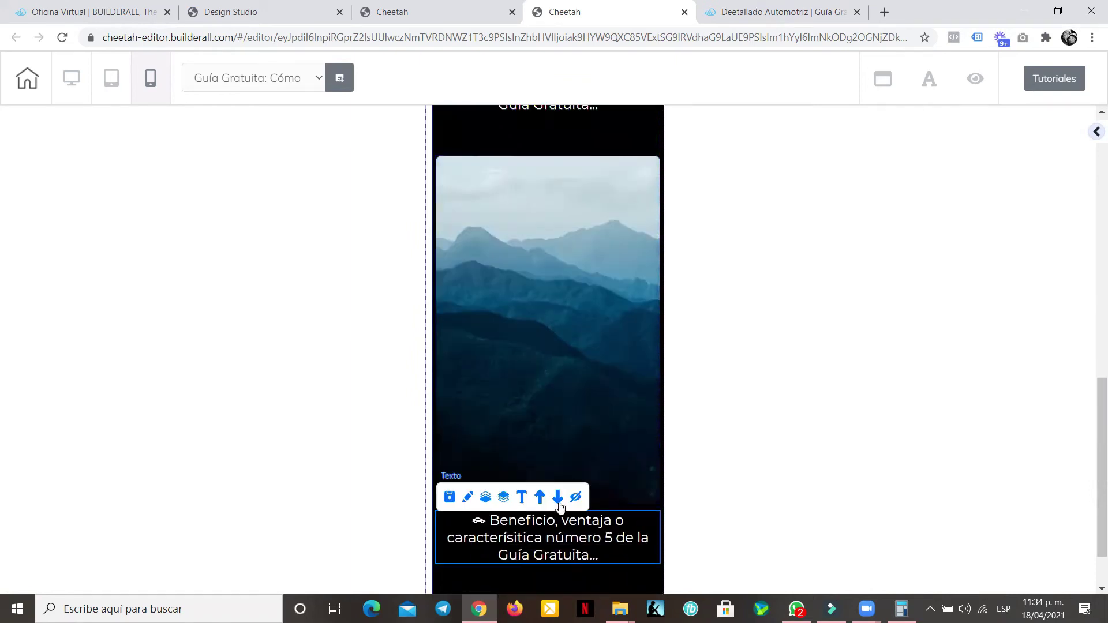
pyautogui.click(539, 497)
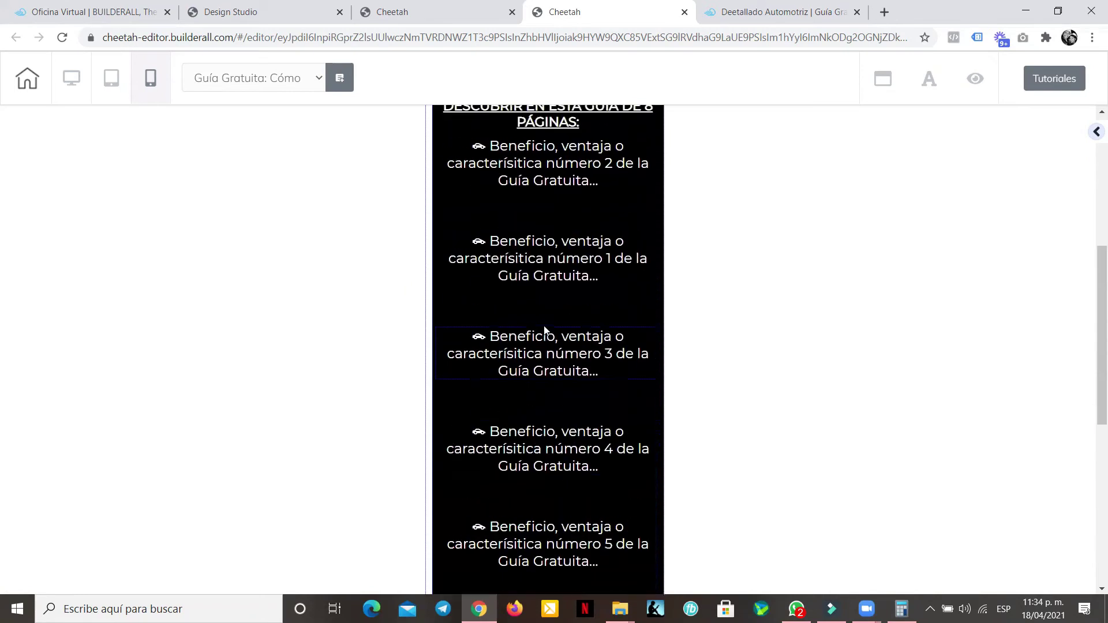
# - Move benefit 1 above benefit 2 so the mobile benefits list runs in numerical order
pyautogui.scroll(4, 547, 332)
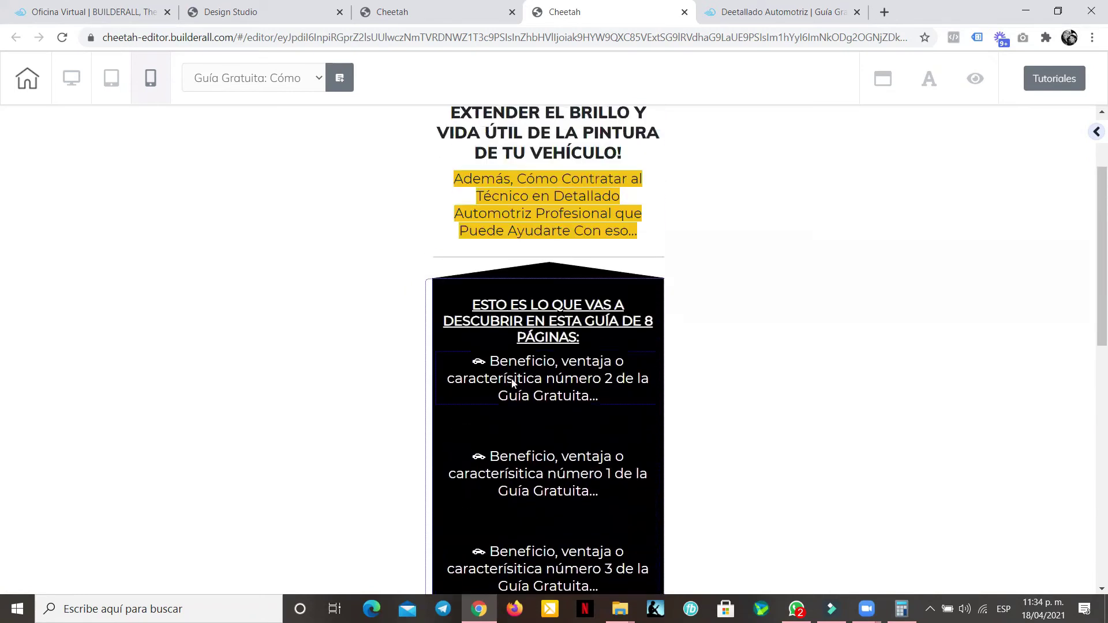
pyautogui.moveTo(576, 449)
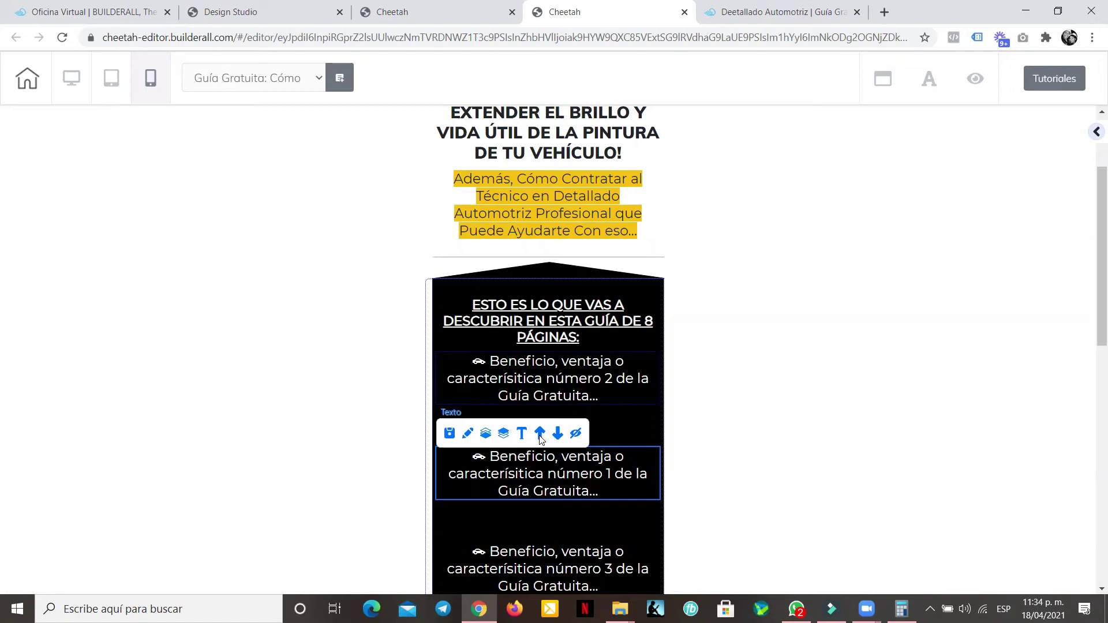
pyautogui.moveTo(568, 382)
pyautogui.click(557, 337)
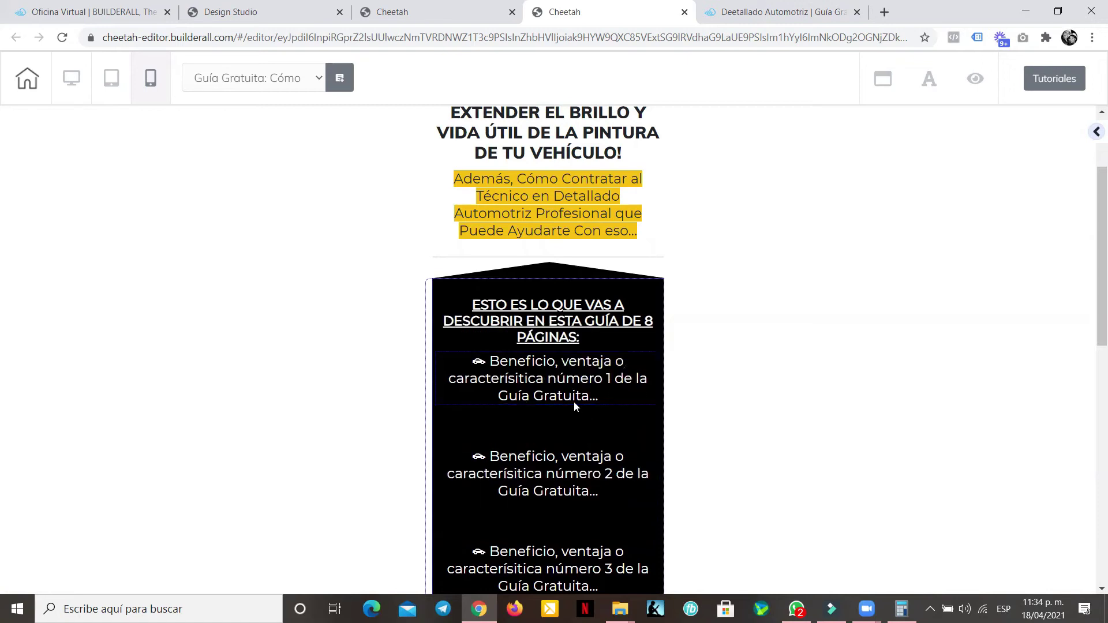
pyautogui.scroll(-6, 585, 461)
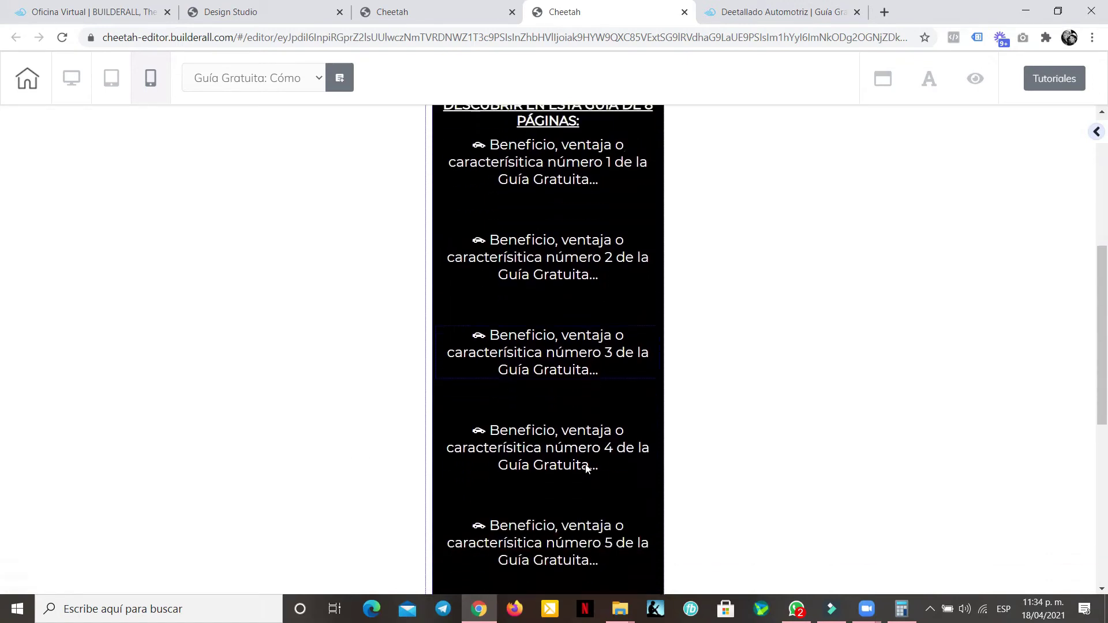
pyautogui.scroll(6, 589, 477)
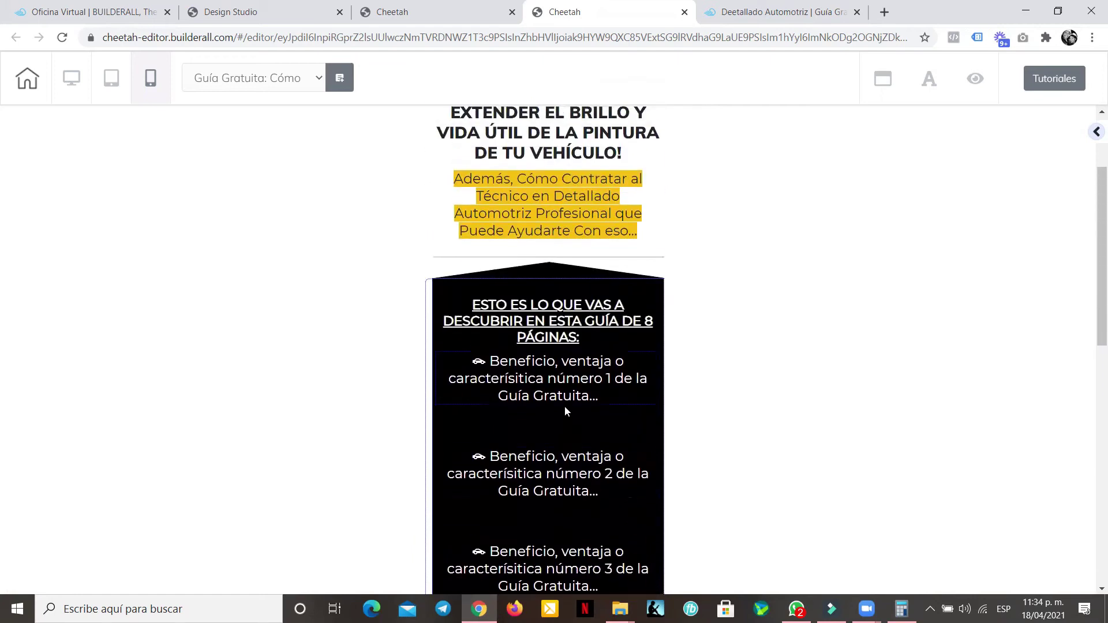
# - Set the section heading's top spacing to 35 in its advanced text settings
pyautogui.moveTo(553, 327)
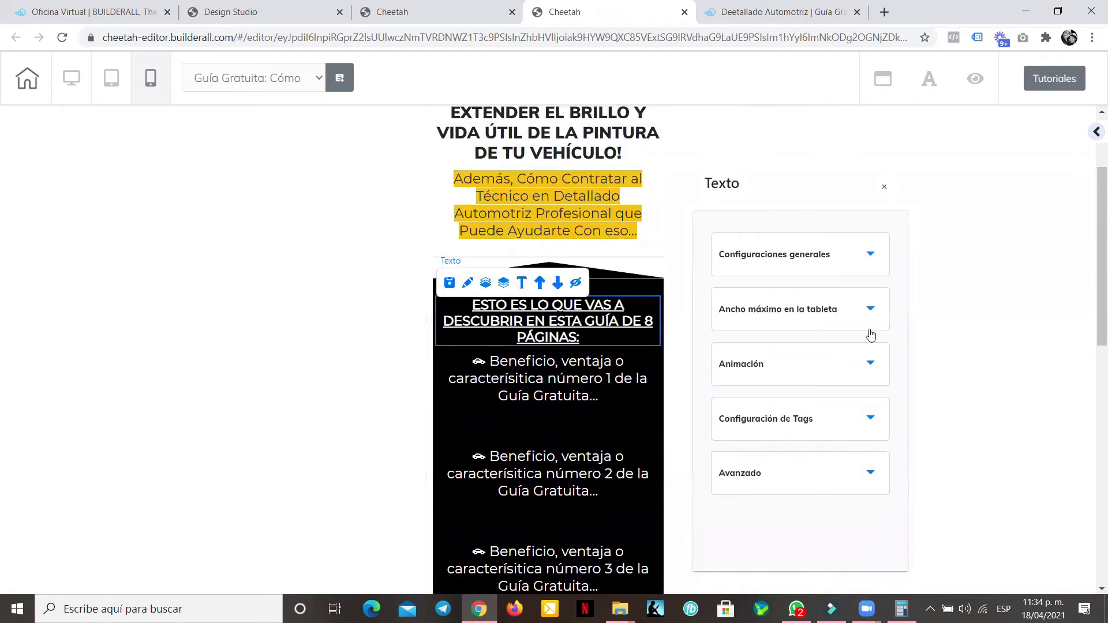
pyautogui.click(805, 475)
pyautogui.scroll(-5, 802, 381)
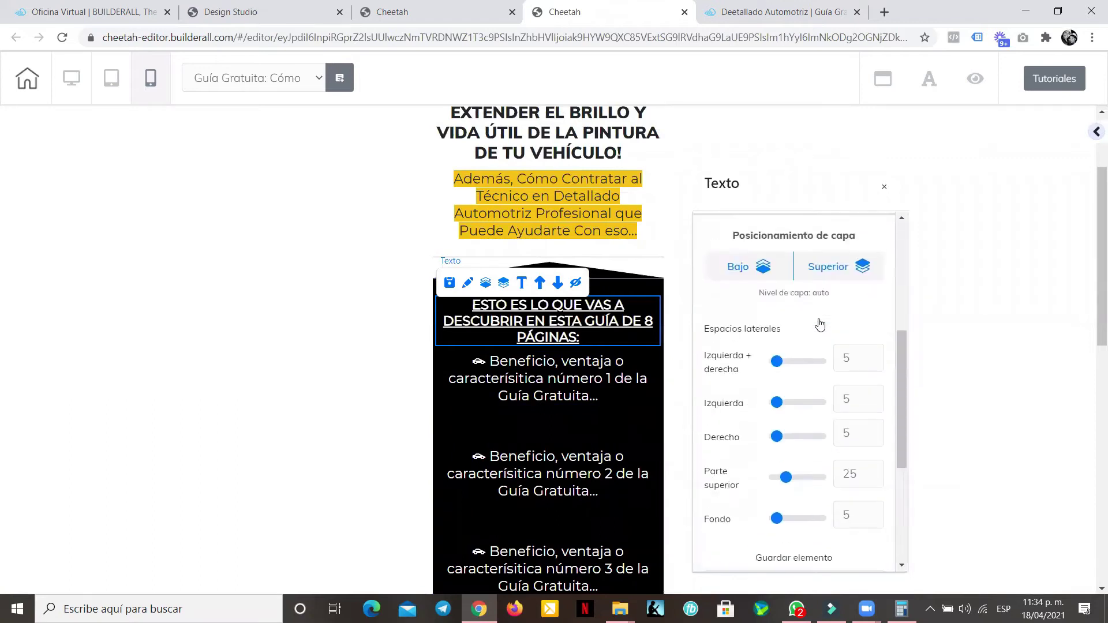
pyautogui.scroll(-1, 796, 370)
pyautogui.moveTo(849, 394); pyautogui.dragTo(846, 394)
pyautogui.write('3')
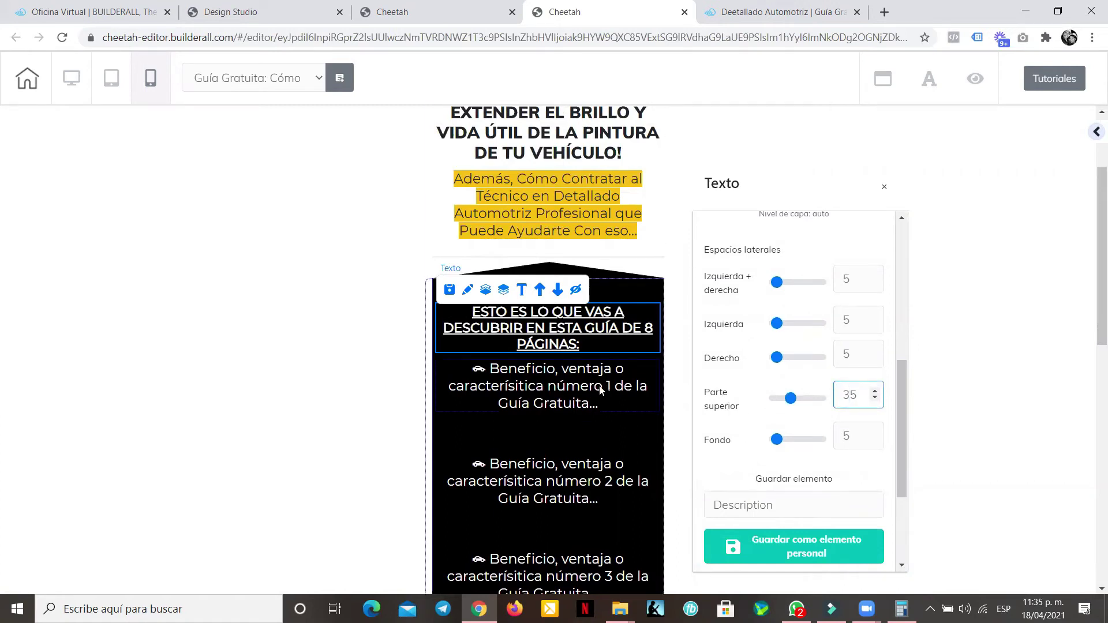
# - Left-align the mobile text of benefits 1 and 2
pyautogui.click(557, 380)
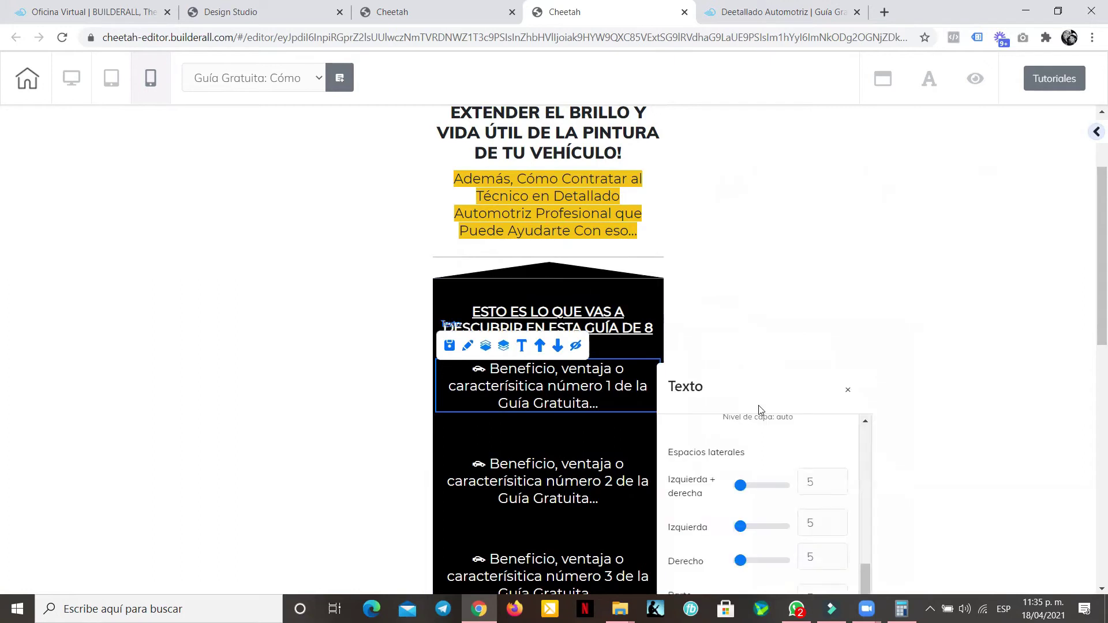
pyautogui.moveTo(764, 393); pyautogui.dragTo(778, 244)
pyautogui.scroll(10, 797, 323)
pyautogui.click(808, 315)
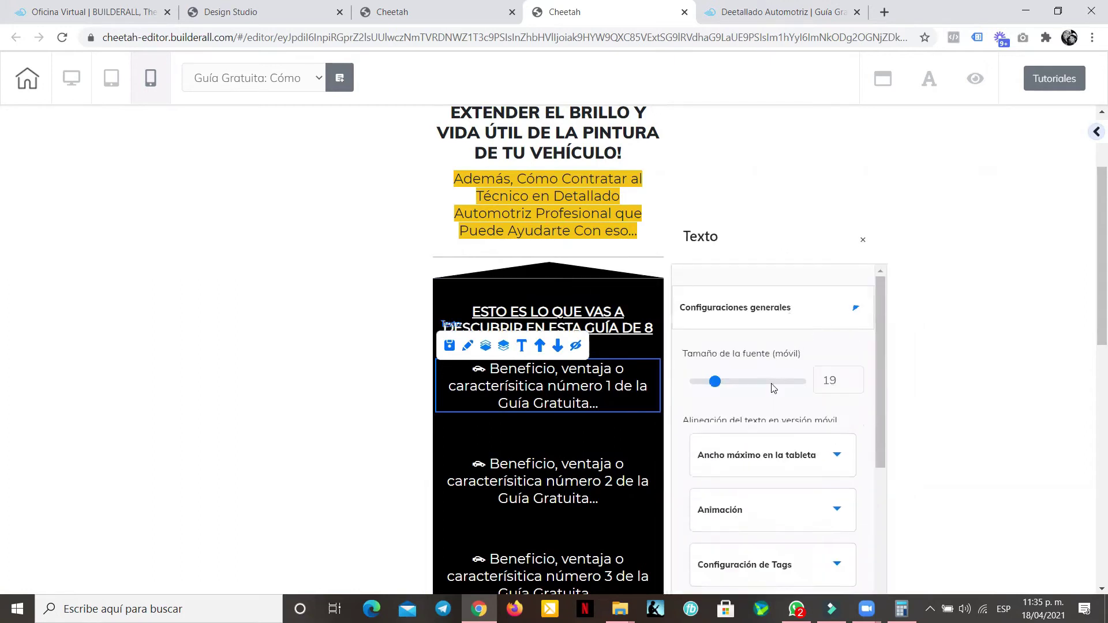
pyautogui.click(705, 449)
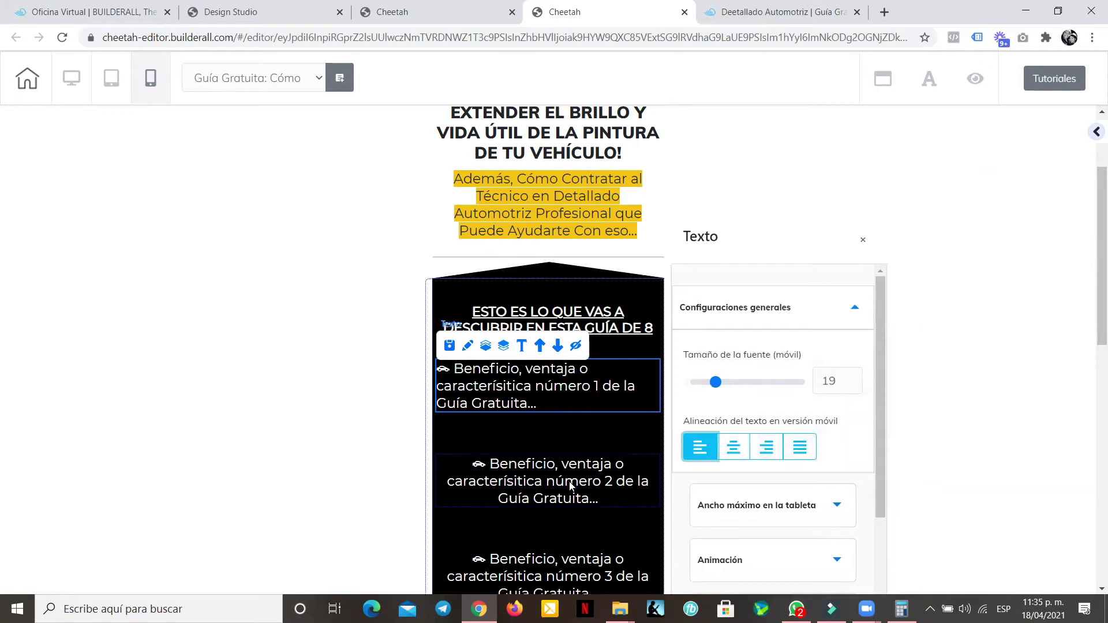
pyautogui.click(664, 473)
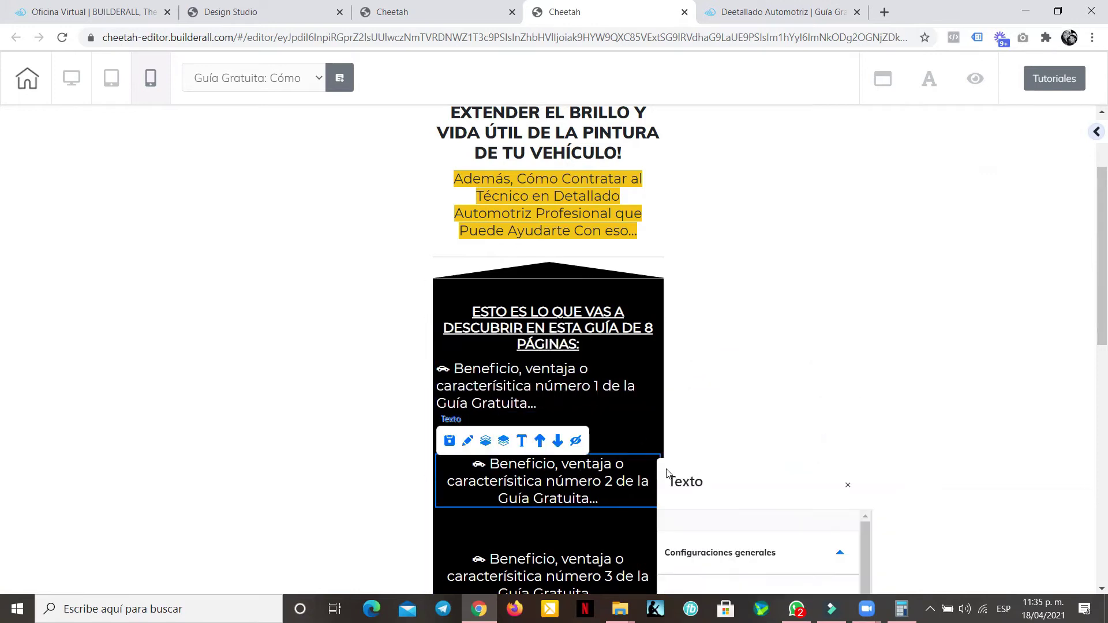
pyautogui.click(742, 440)
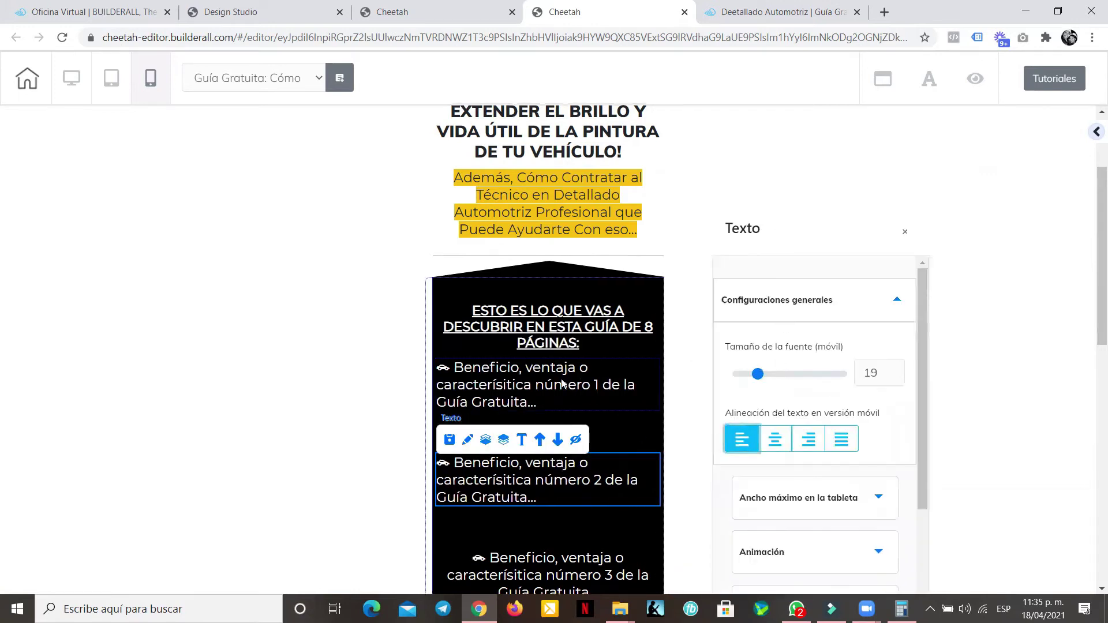
# - Left-align the mobile text of benefits 3, 4 and 5
pyautogui.scroll(-4, 574, 378)
pyautogui.click(574, 378)
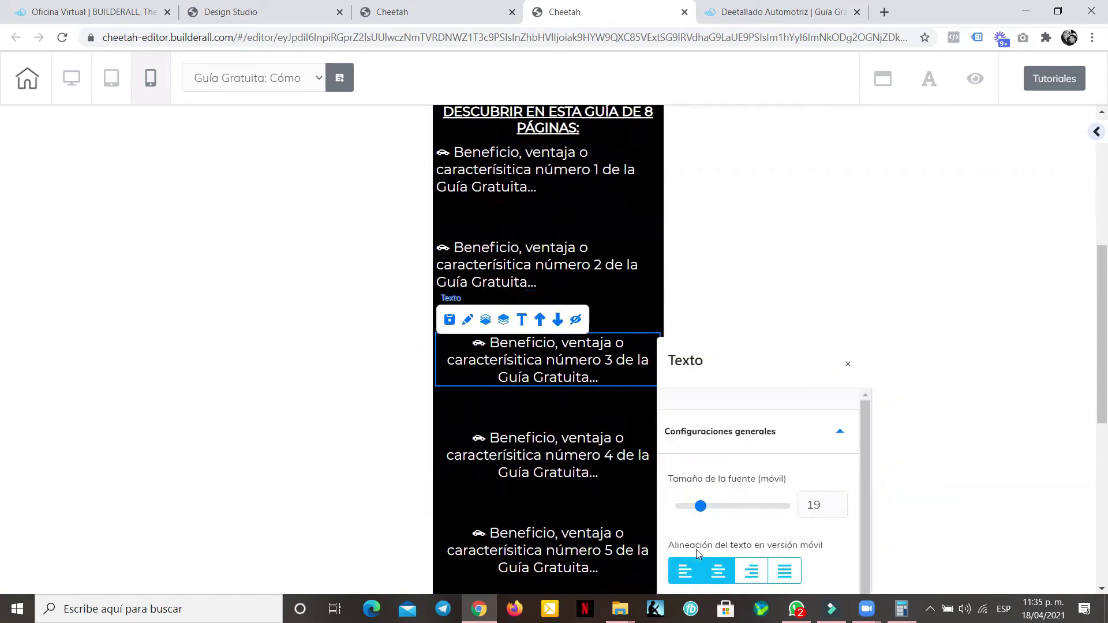
pyautogui.click(689, 568)
pyautogui.scroll(-3, 675, 392)
pyautogui.click(753, 320)
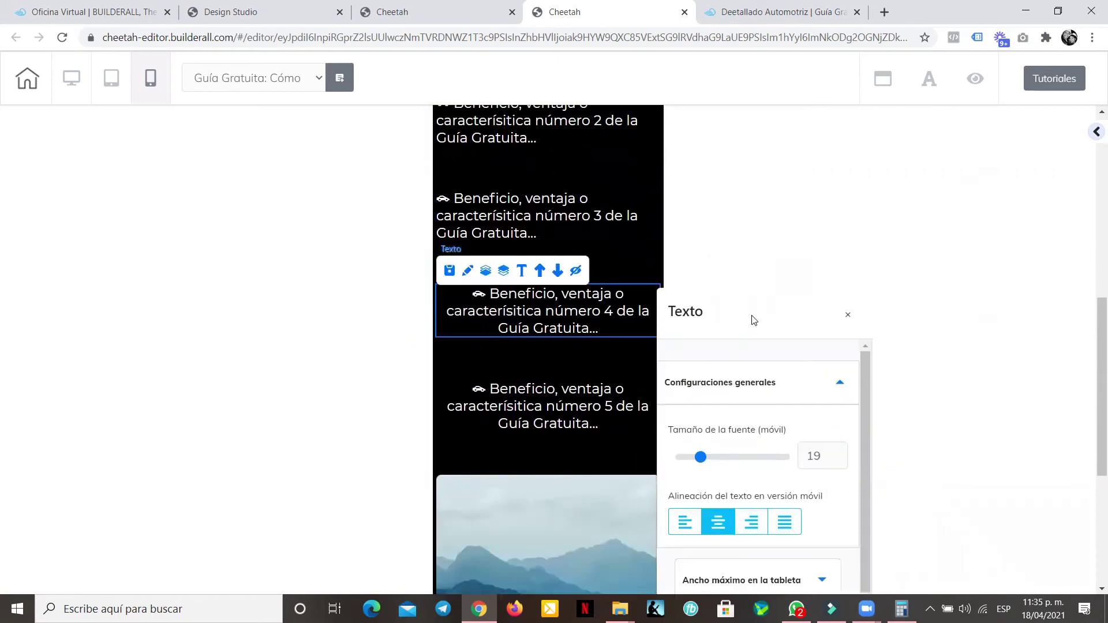
pyautogui.click(728, 380)
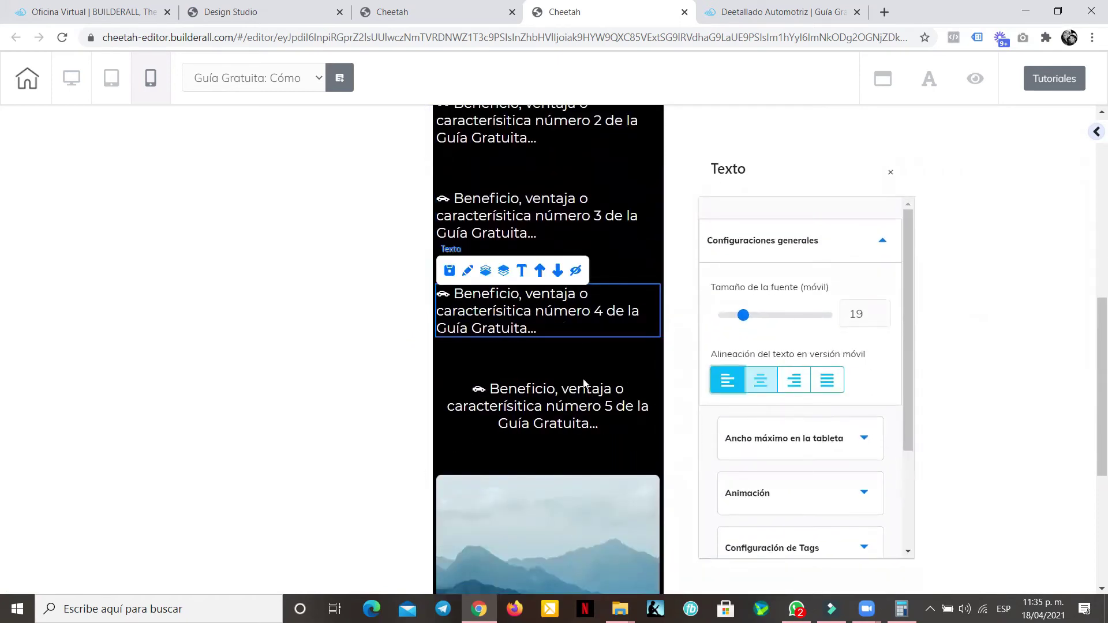
pyautogui.click(687, 405)
pyautogui.scroll(-3, 725, 487)
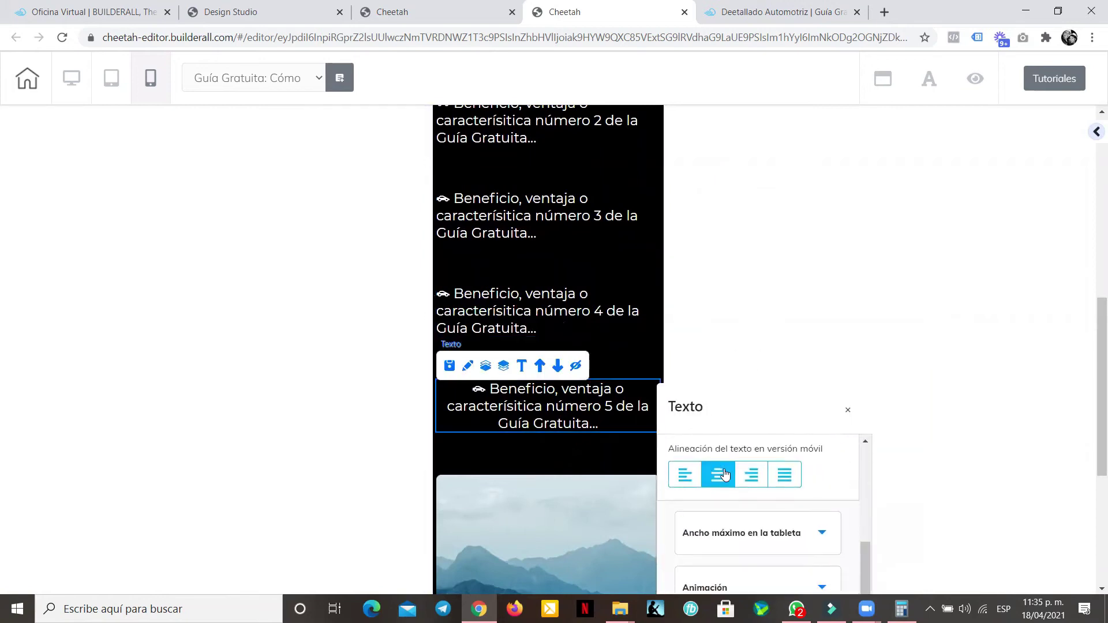
pyautogui.click(686, 483)
# - Set the bottom spacing of the benefit 1 text to 5 in its advanced settings
pyautogui.scroll(4, 518, 369)
pyautogui.scroll(1, 519, 372)
pyautogui.scroll(-1, 515, 364)
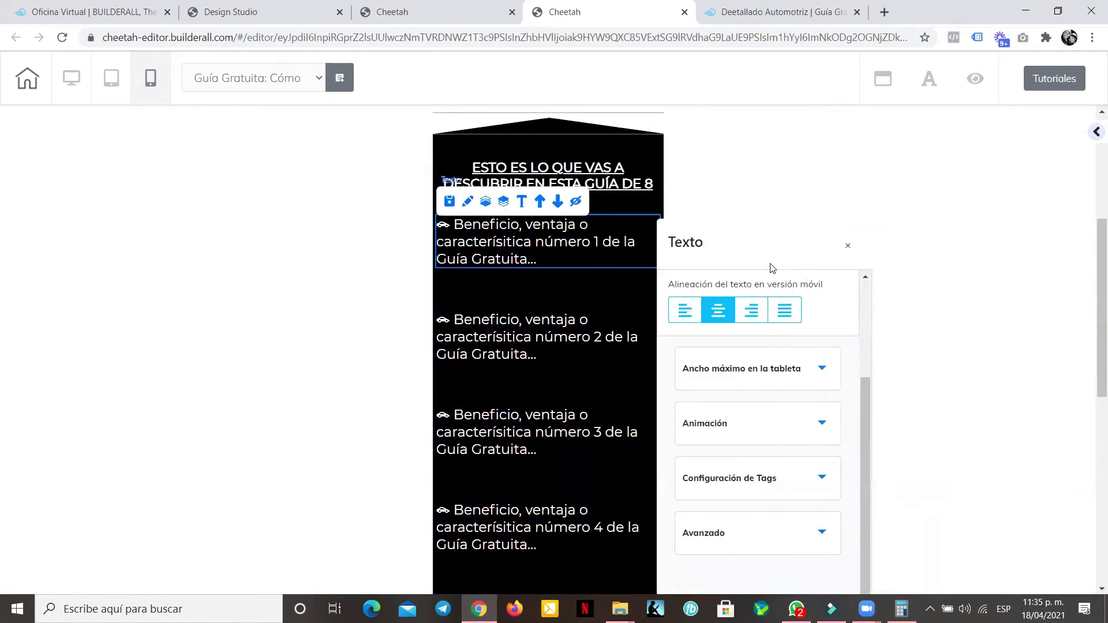
pyautogui.click(831, 464)
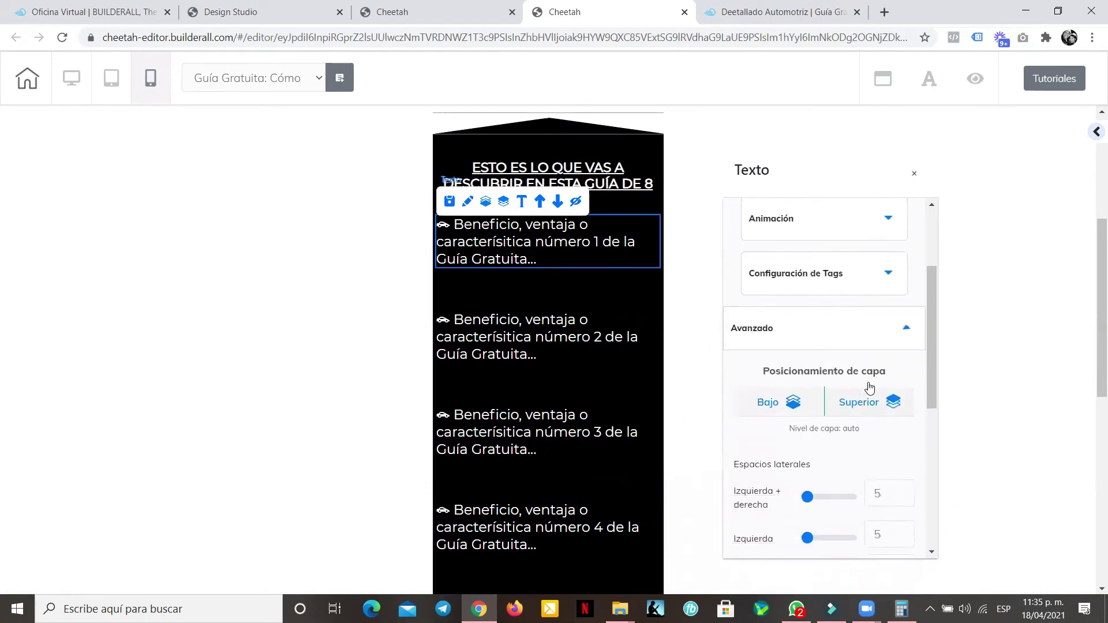
pyautogui.scroll(-5, 808, 387)
pyautogui.doubleClick(881, 353)
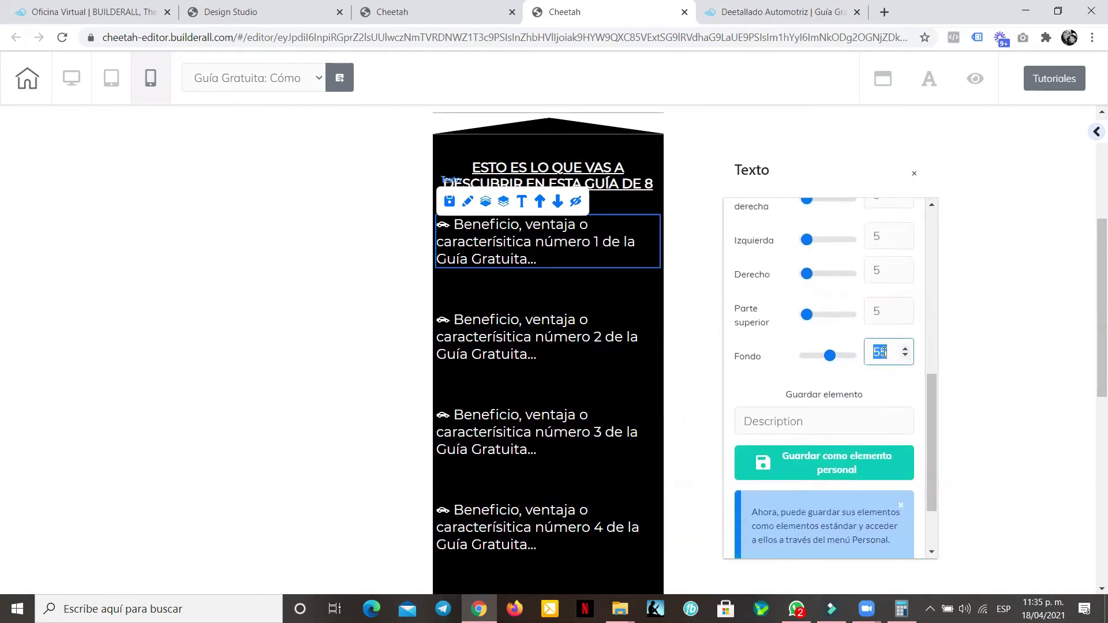
pyautogui.write('5')
# - Set the bottom spacing of the benefit 2, 3 and 4 texts to 5 each
pyautogui.click(565, 296)
pyautogui.click(824, 393)
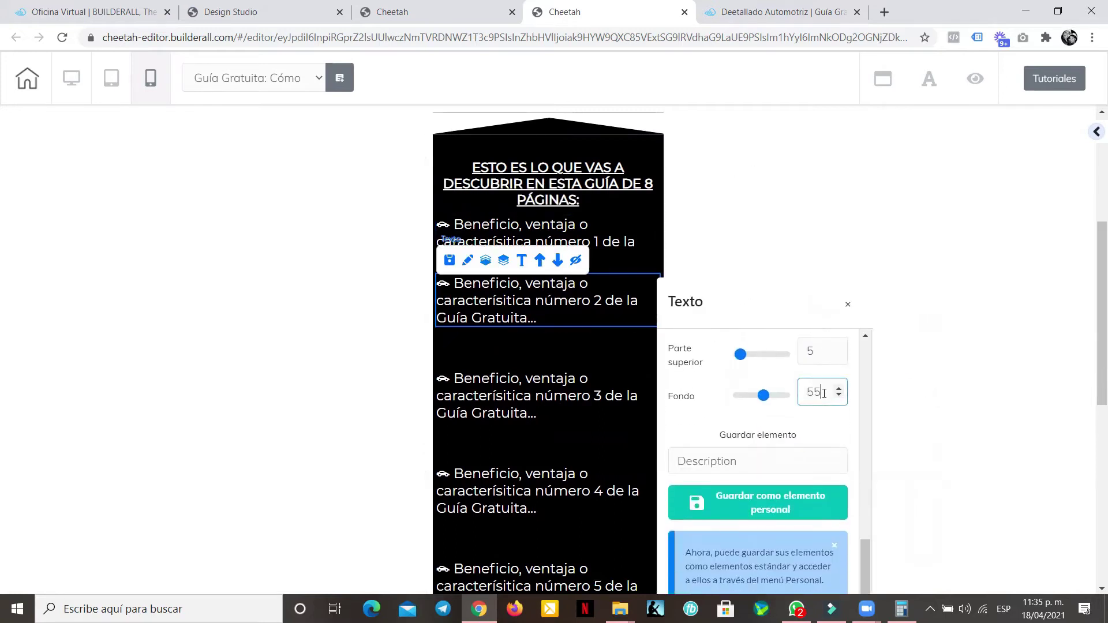
pyautogui.press('BackSpace')
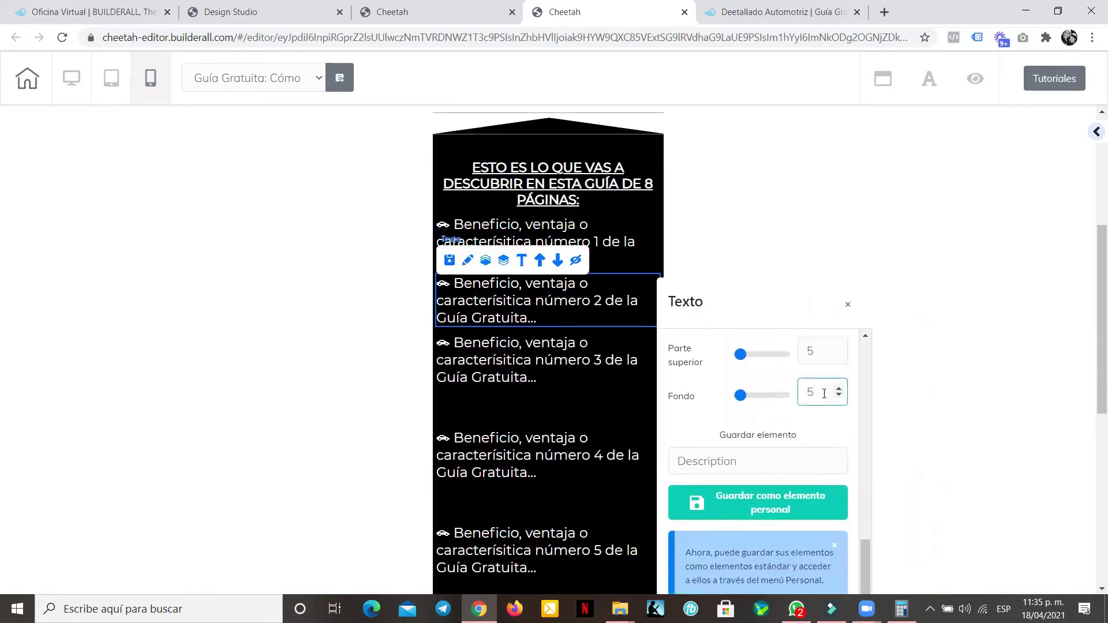
pyautogui.click(602, 376)
pyautogui.click(817, 450)
pyautogui.press('BackSpace')
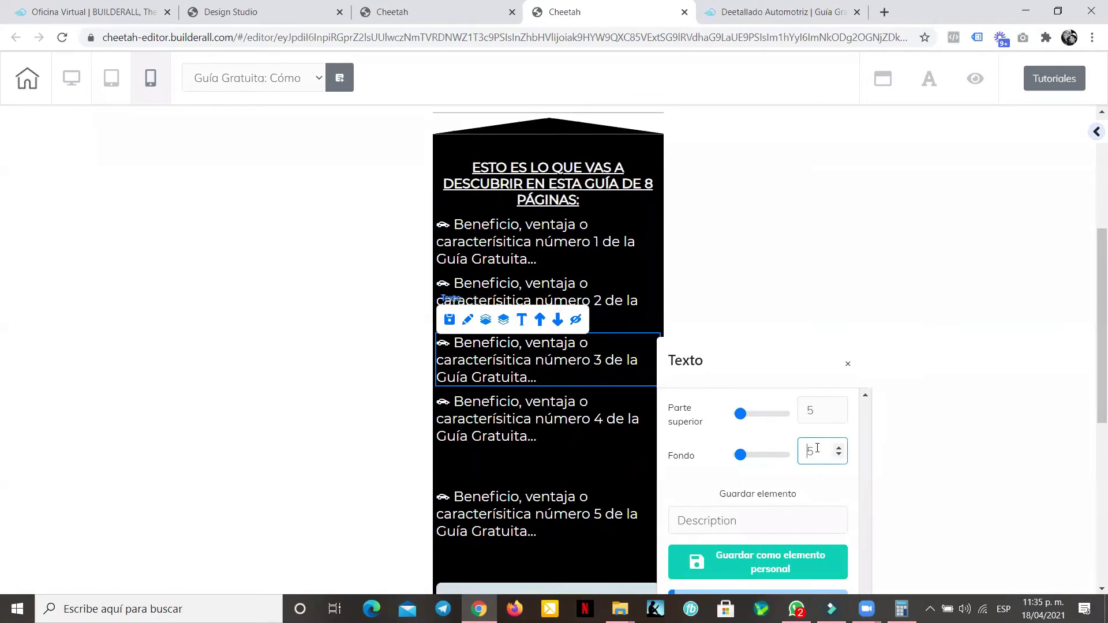
pyautogui.click(640, 427)
pyautogui.click(816, 507)
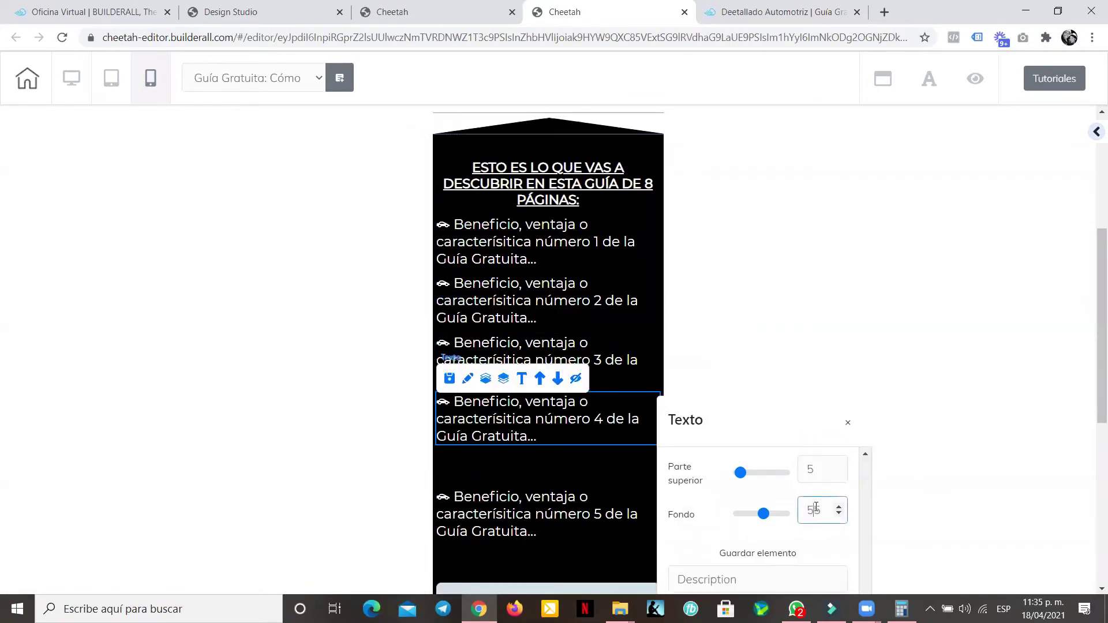
pyautogui.press('BackSpace')
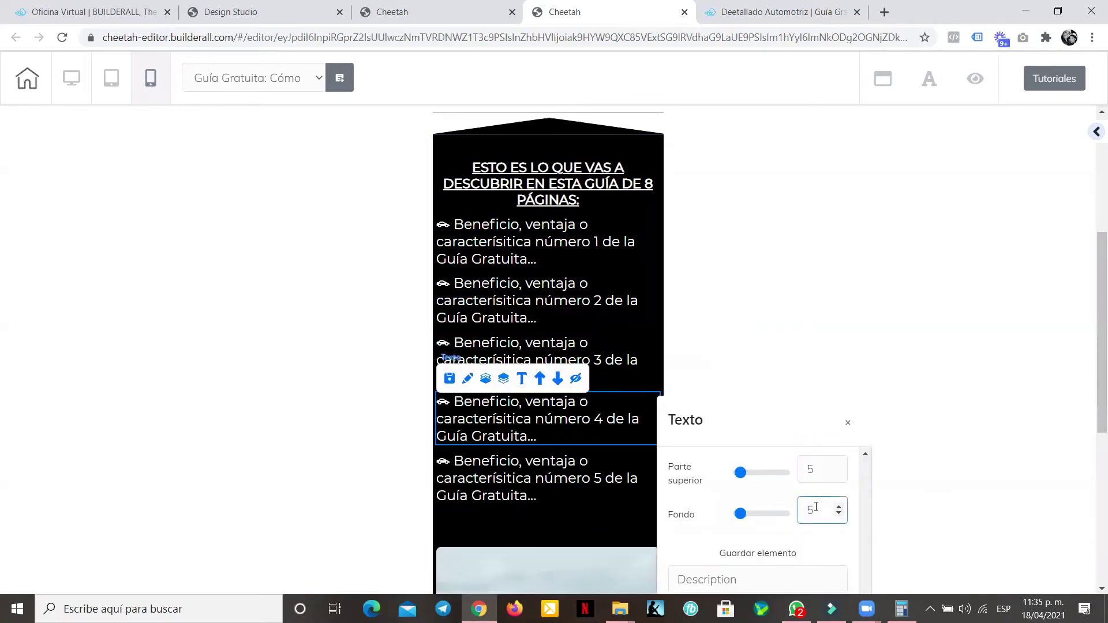
# - Set the bottom spacing of the benefit 5 text, just above the mountain image, to 15
pyautogui.click(589, 483)
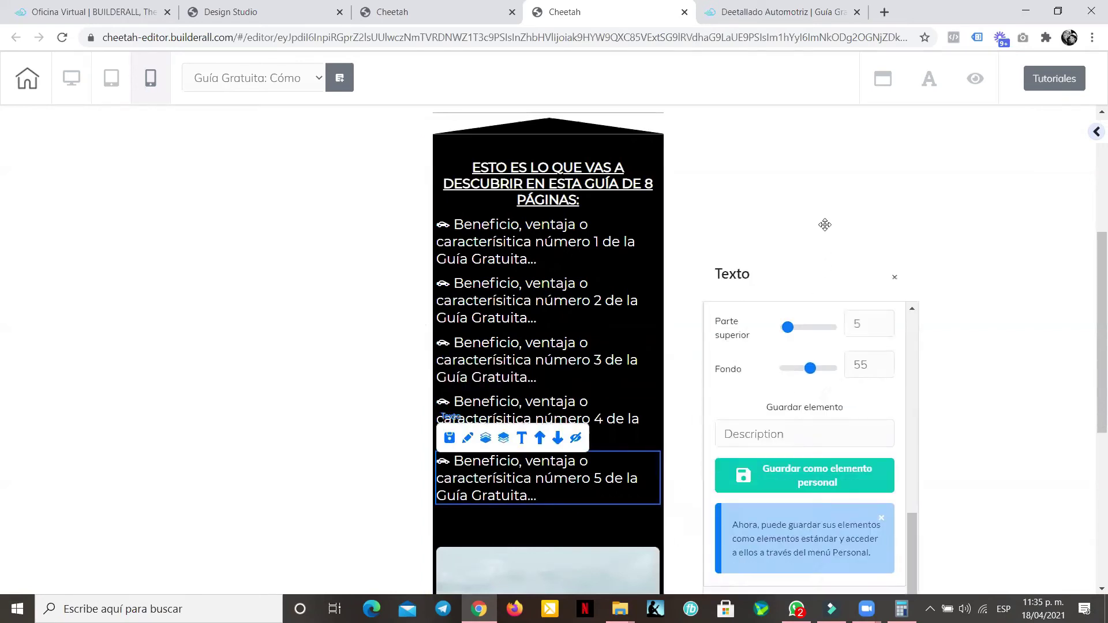
pyautogui.click(862, 315)
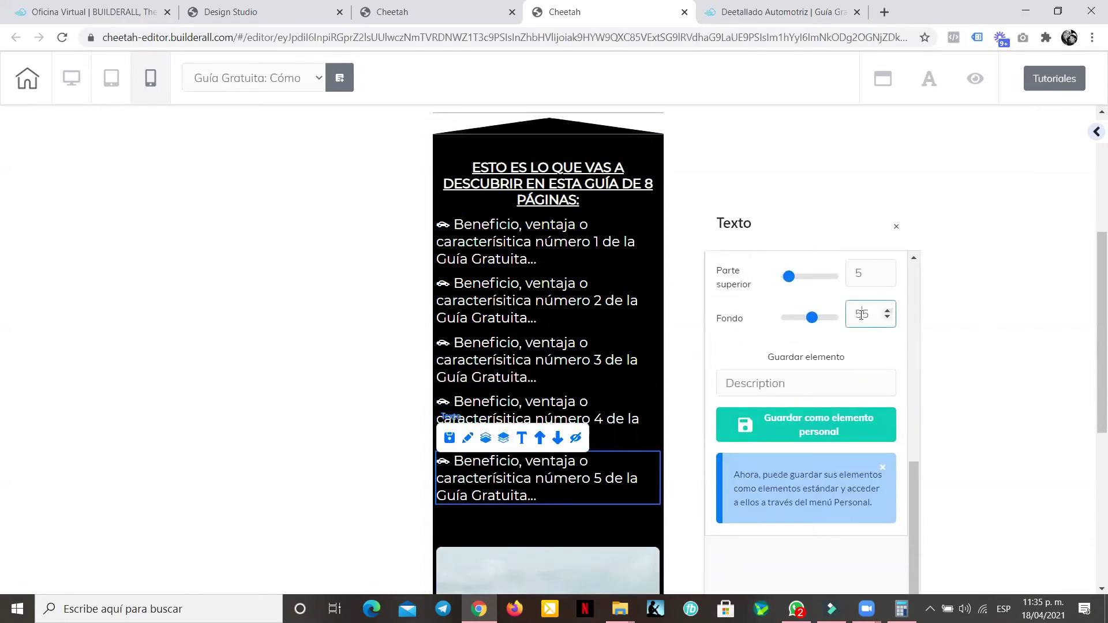
pyautogui.write('3')
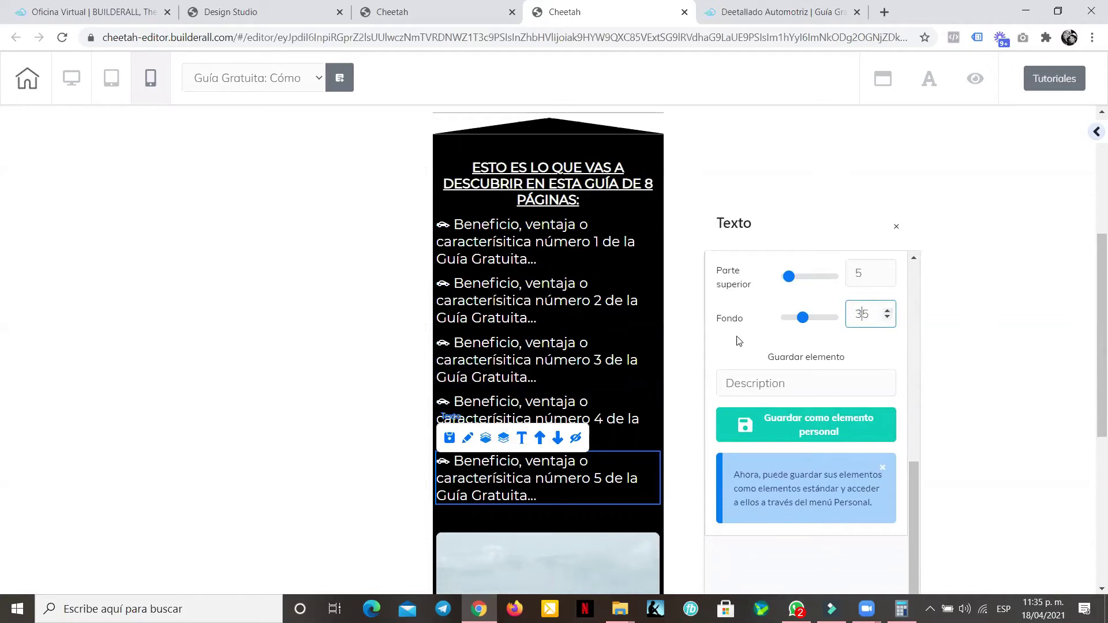
pyautogui.scroll(-6, 613, 295)
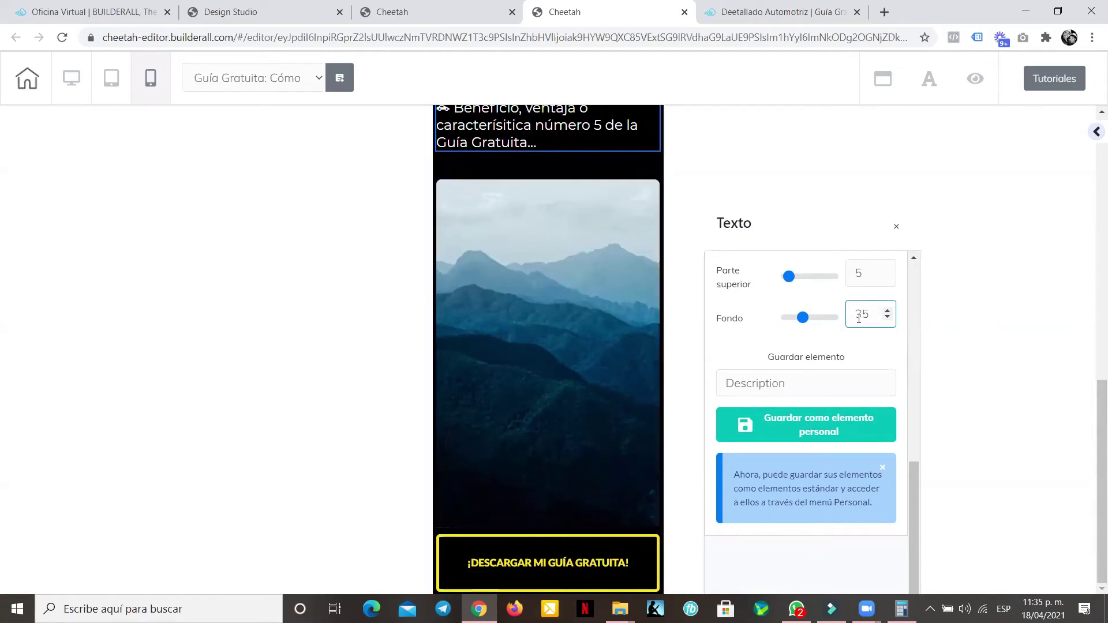
pyautogui.press('BackSpace')
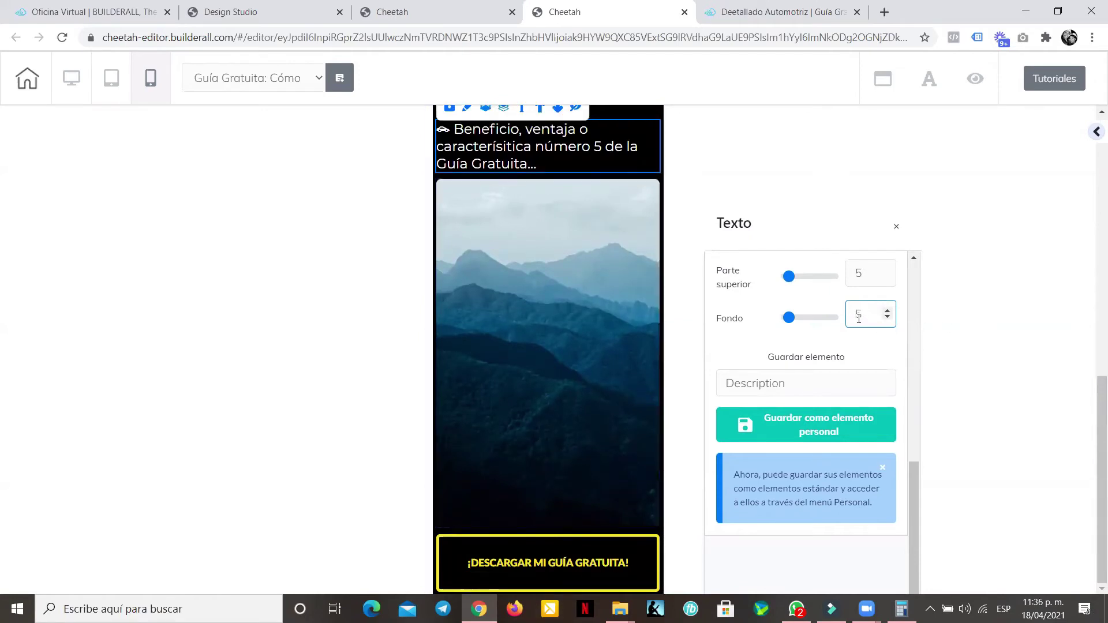
pyautogui.write('1')
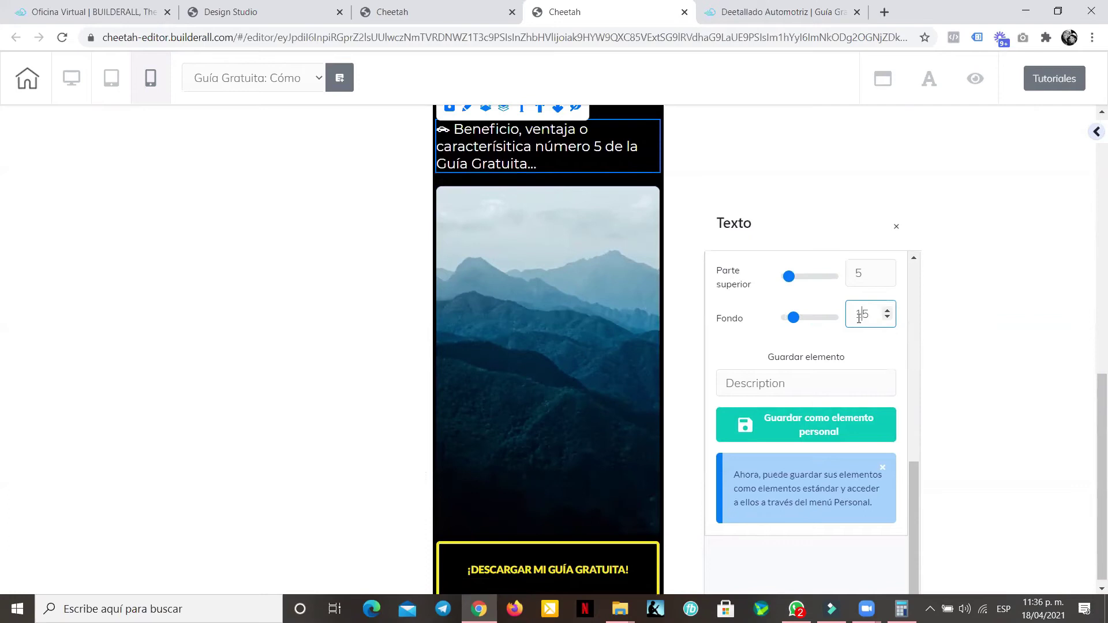
pyautogui.scroll(1, 558, 286)
pyautogui.scroll(4, 557, 286)
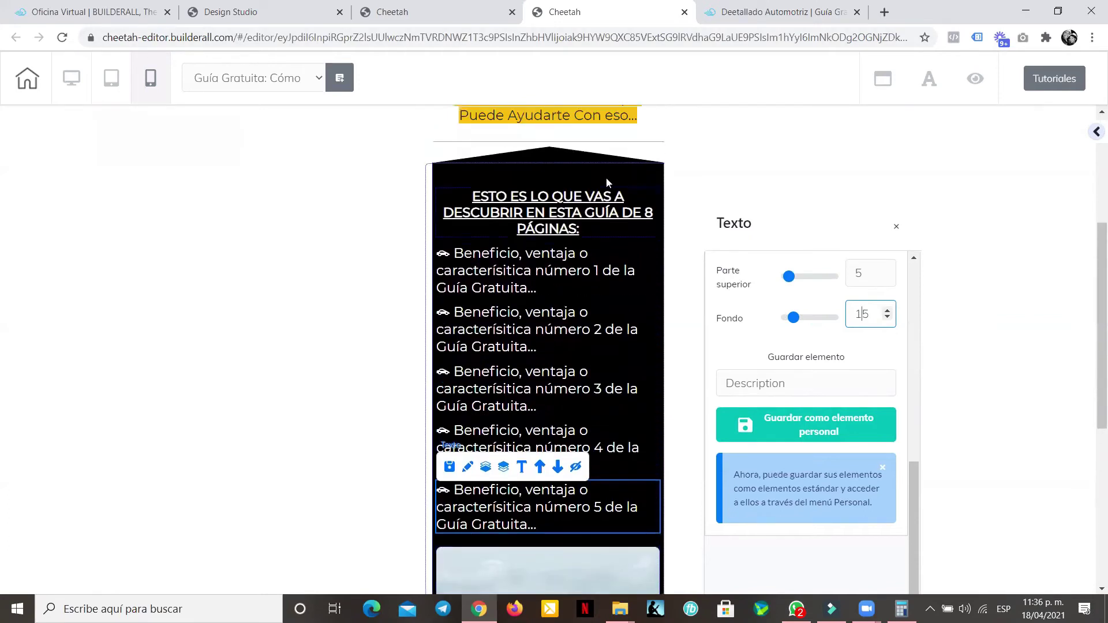
# - Set the mobile font size of the first benefit text in the black section to 16
pyautogui.click(532, 264)
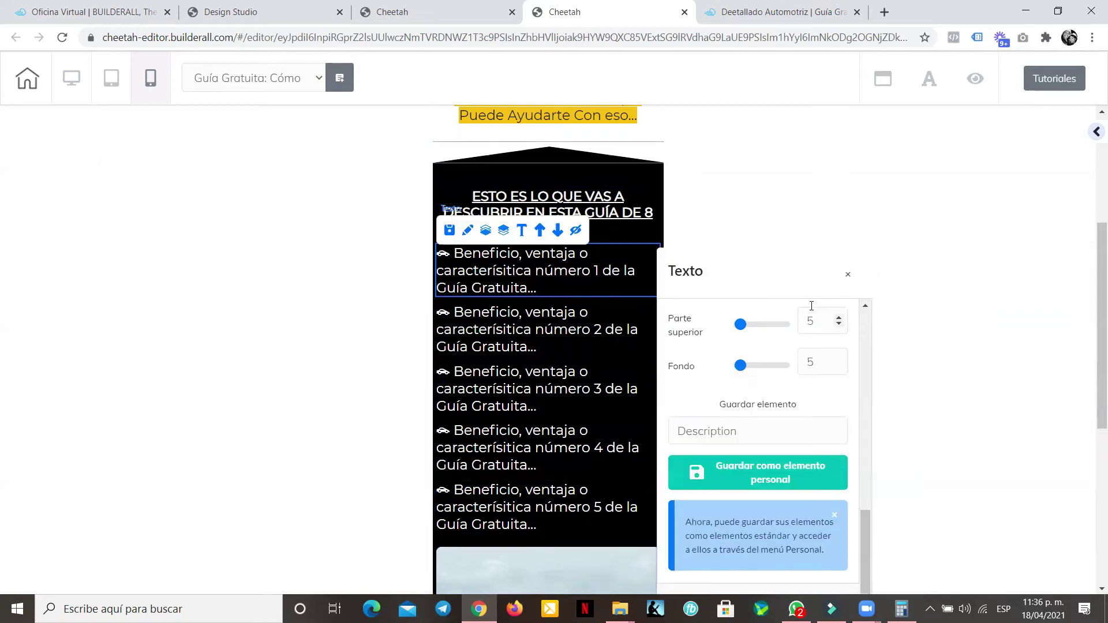
pyautogui.scroll(5, 796, 346)
pyautogui.moveTo(775, 289); pyautogui.dragTo(830, 155)
pyautogui.scroll(3, 807, 292)
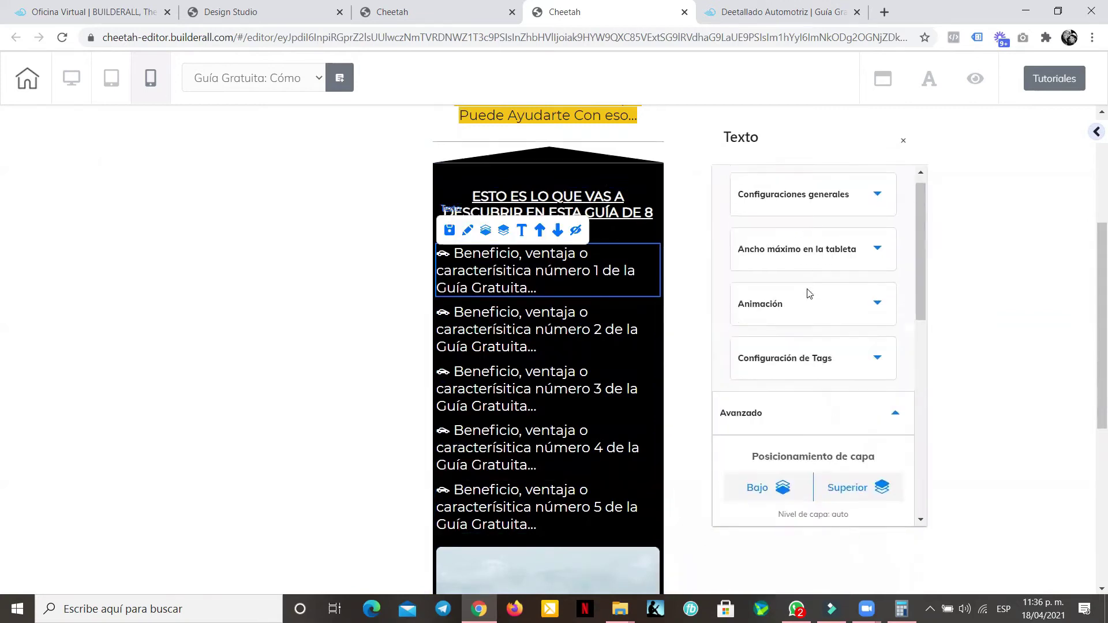
pyautogui.click(866, 212)
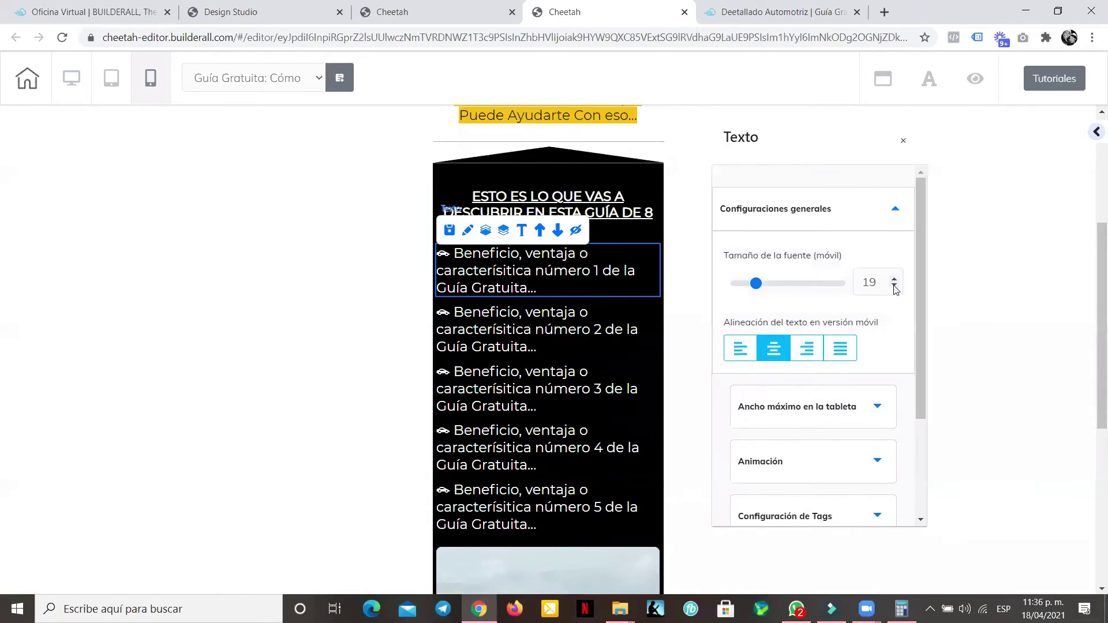
pyautogui.click(894, 285)
pyautogui.click(894, 285)
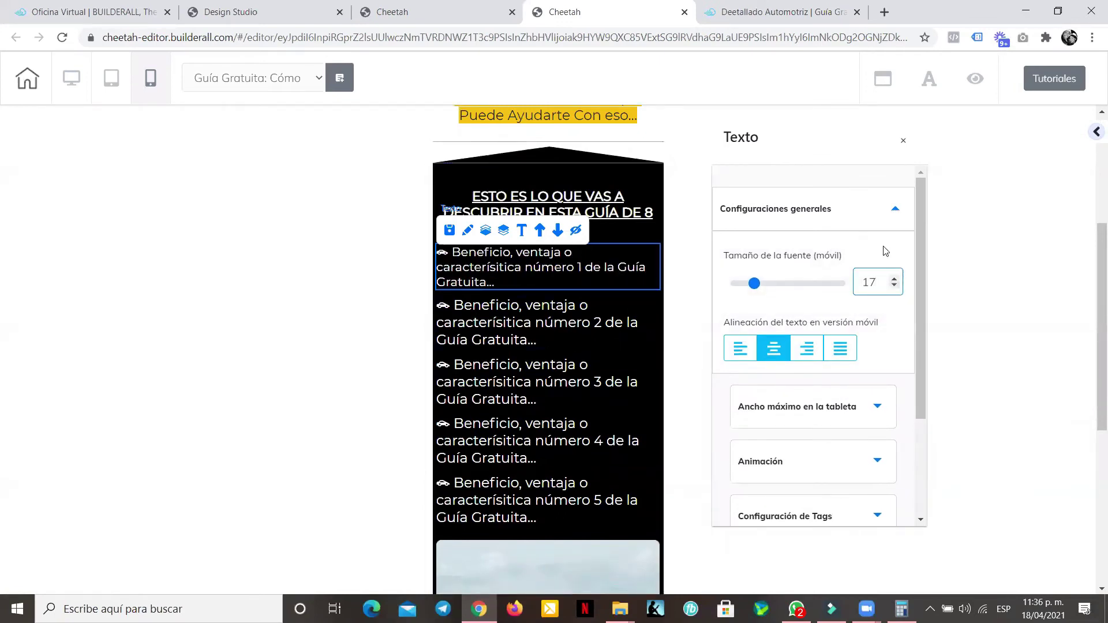
pyautogui.click(894, 286)
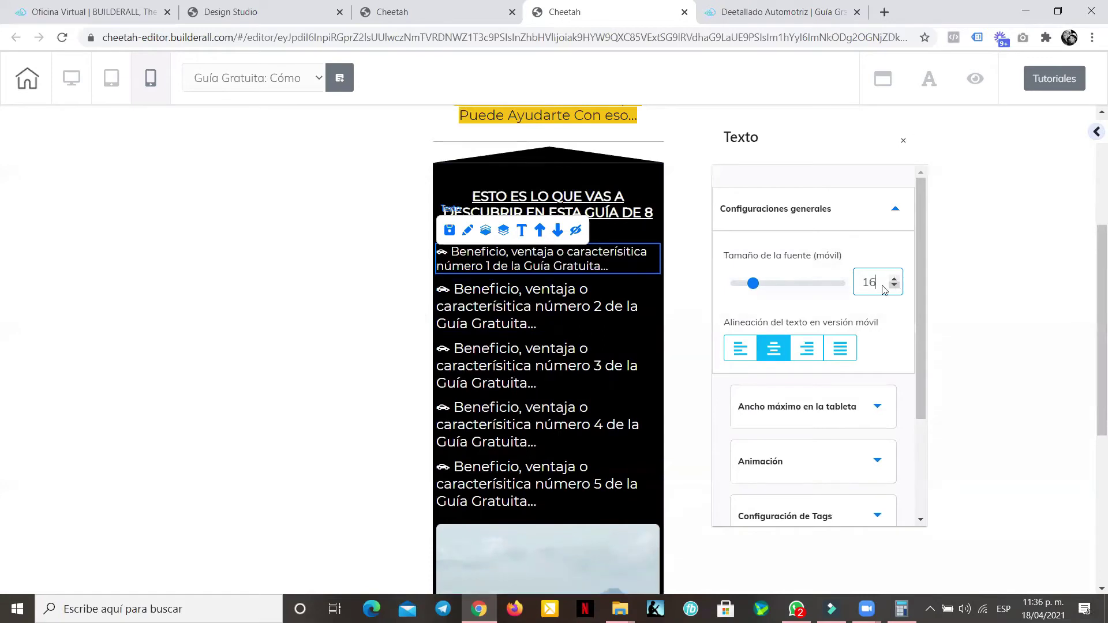
# - Set the mobile font size of the second and third benefit texts to 16
pyautogui.click(527, 296)
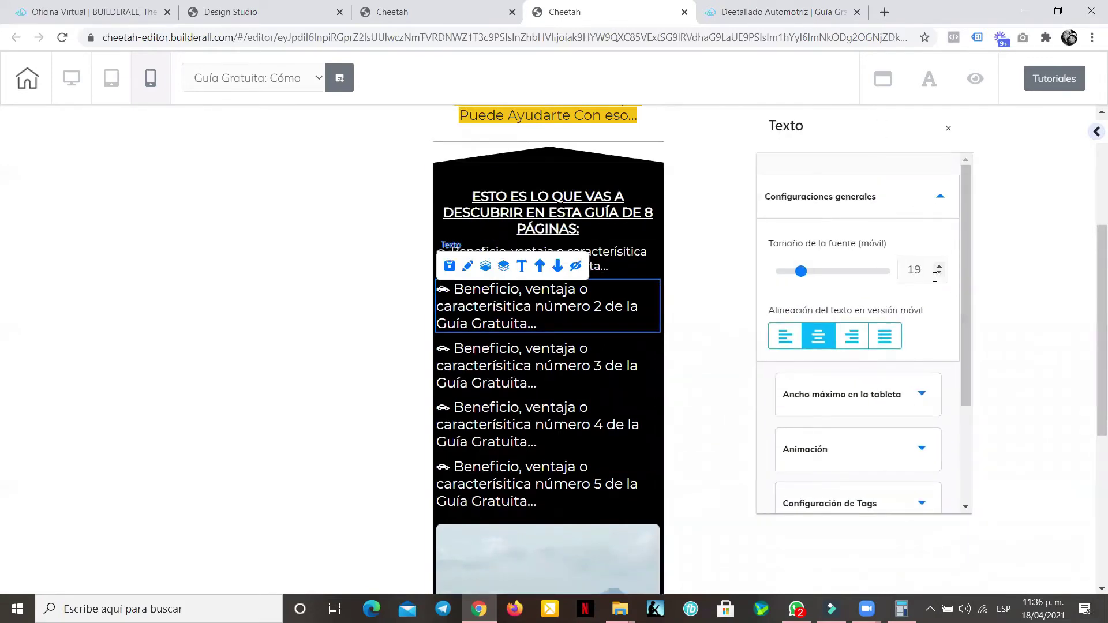
pyautogui.click(939, 275)
pyautogui.click(940, 275)
pyautogui.click(939, 275)
pyautogui.click(612, 337)
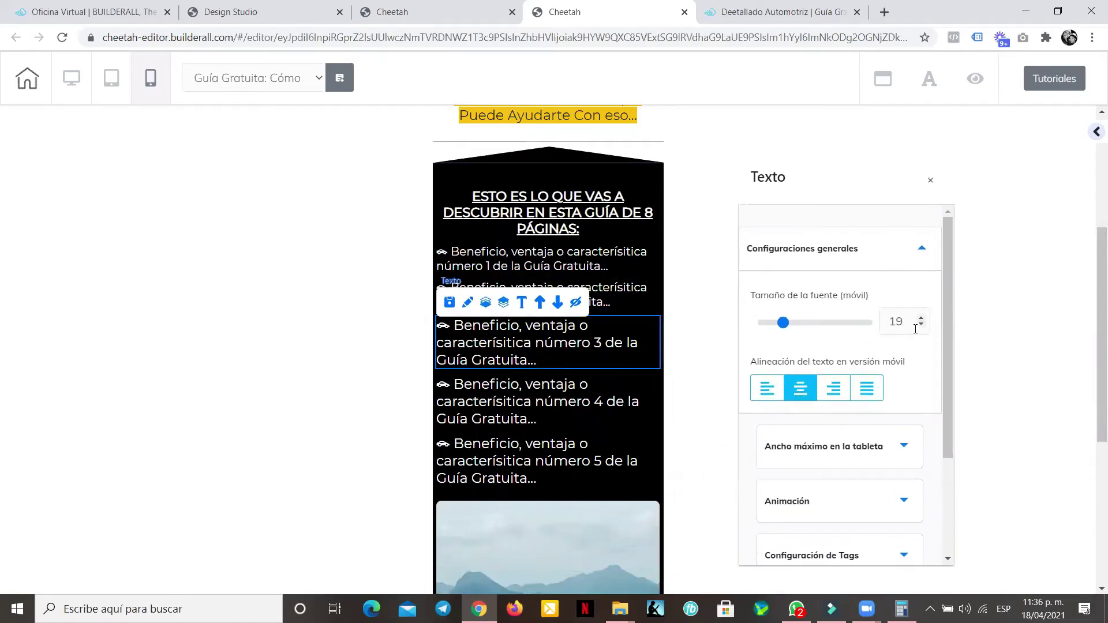
pyautogui.click(921, 326)
pyautogui.click(921, 325)
pyautogui.click(921, 326)
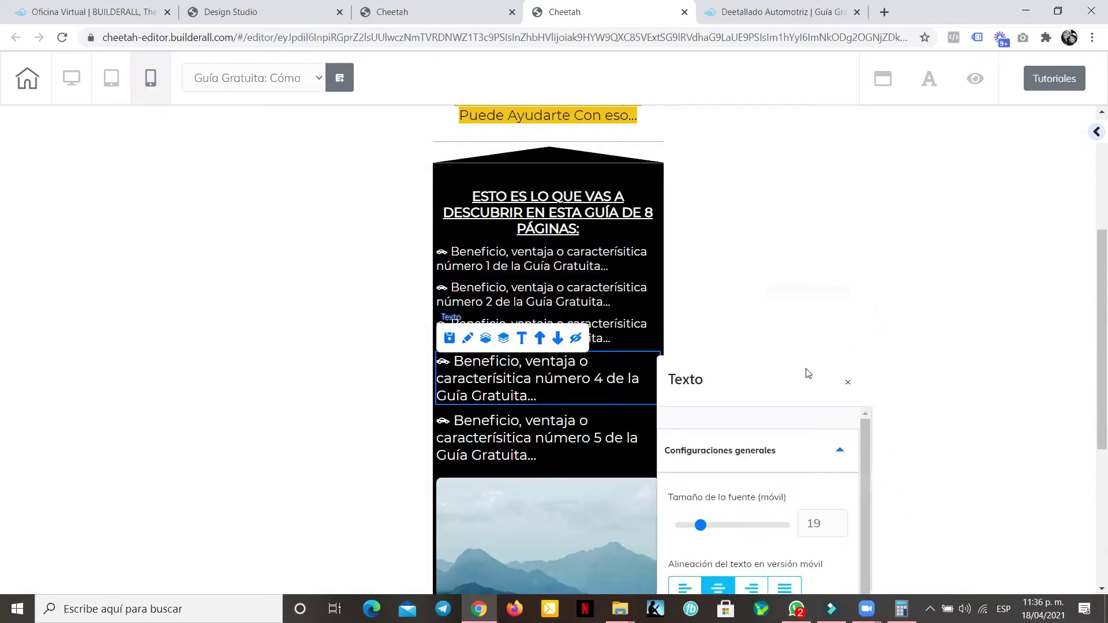
# - Set the mobile font size of the fourth and fifth benefit texts to 16
pyautogui.click(886, 327)
pyautogui.click(886, 326)
pyautogui.click(886, 327)
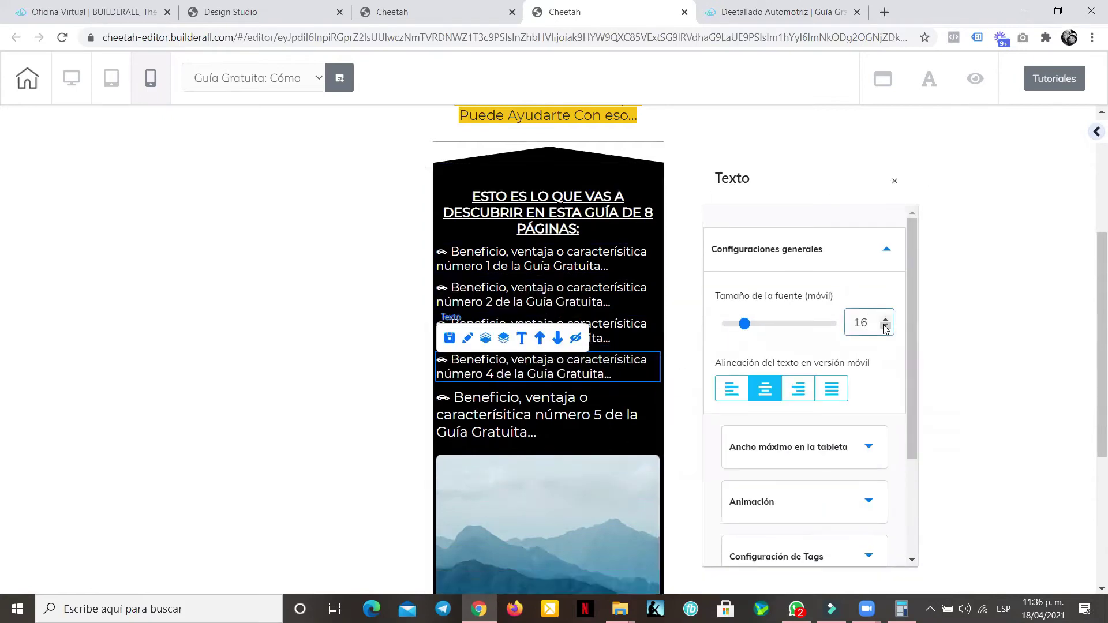
pyautogui.click(655, 431)
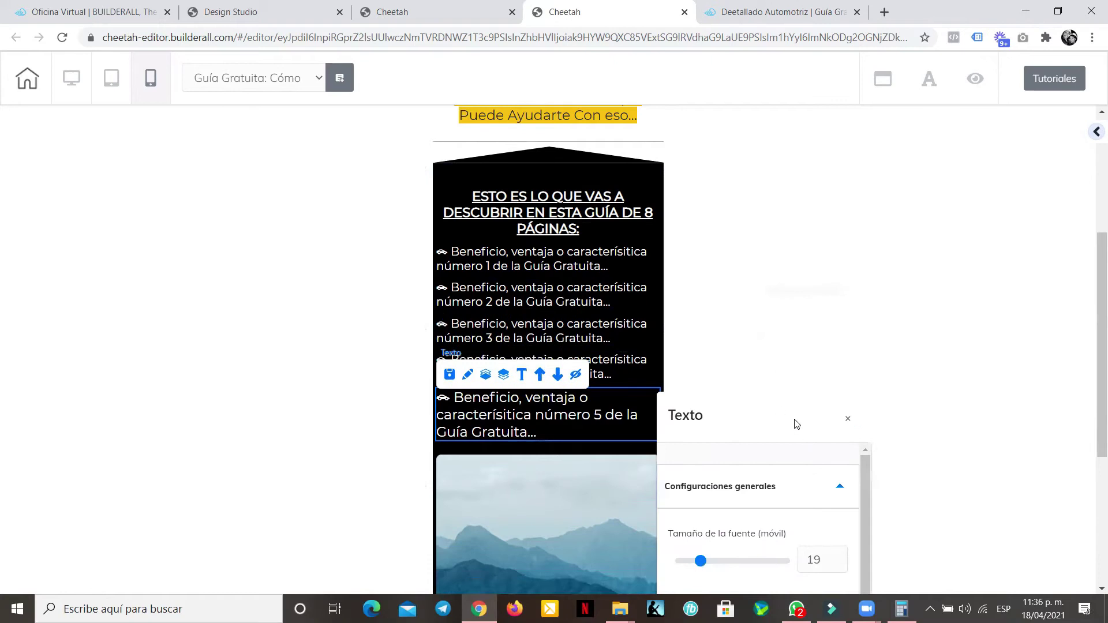
pyautogui.click(916, 298)
pyautogui.click(915, 298)
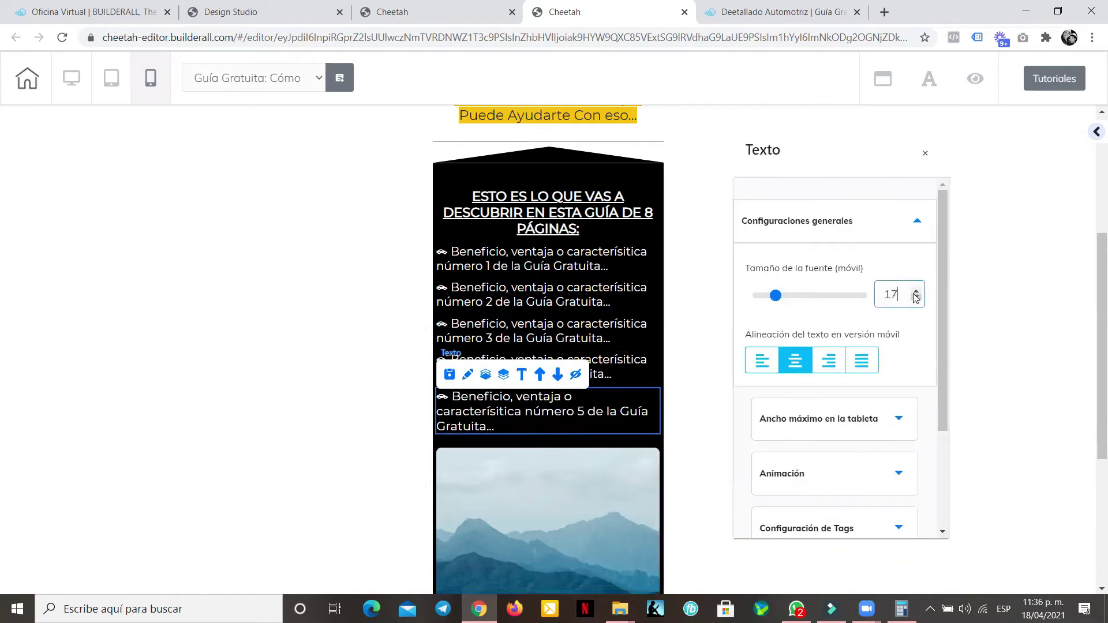
pyautogui.click(916, 298)
# - Set the combined left and right spacing of the first benefit text to 15 in its advanced settings
pyautogui.click(591, 265)
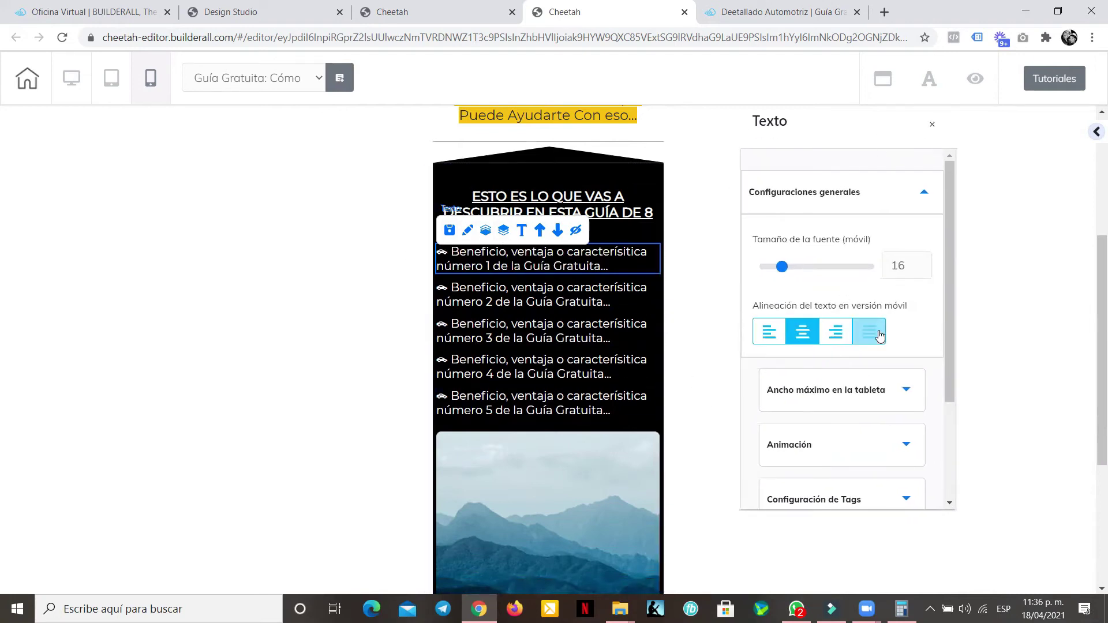
pyautogui.scroll(-3, 870, 330)
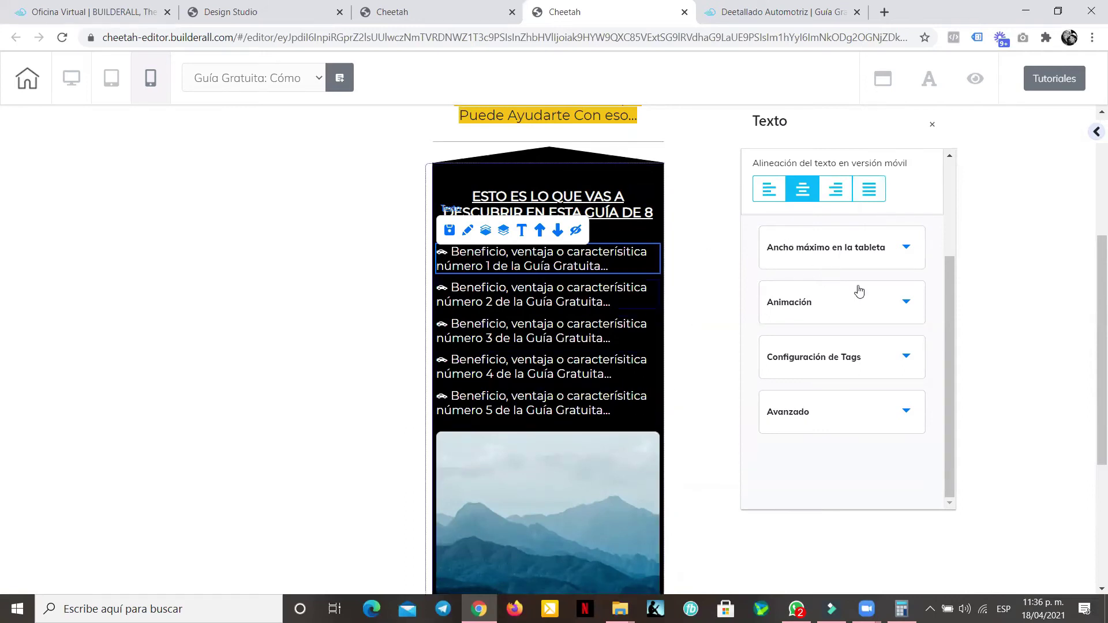
pyautogui.click(826, 425)
pyautogui.scroll(-3, 796, 346)
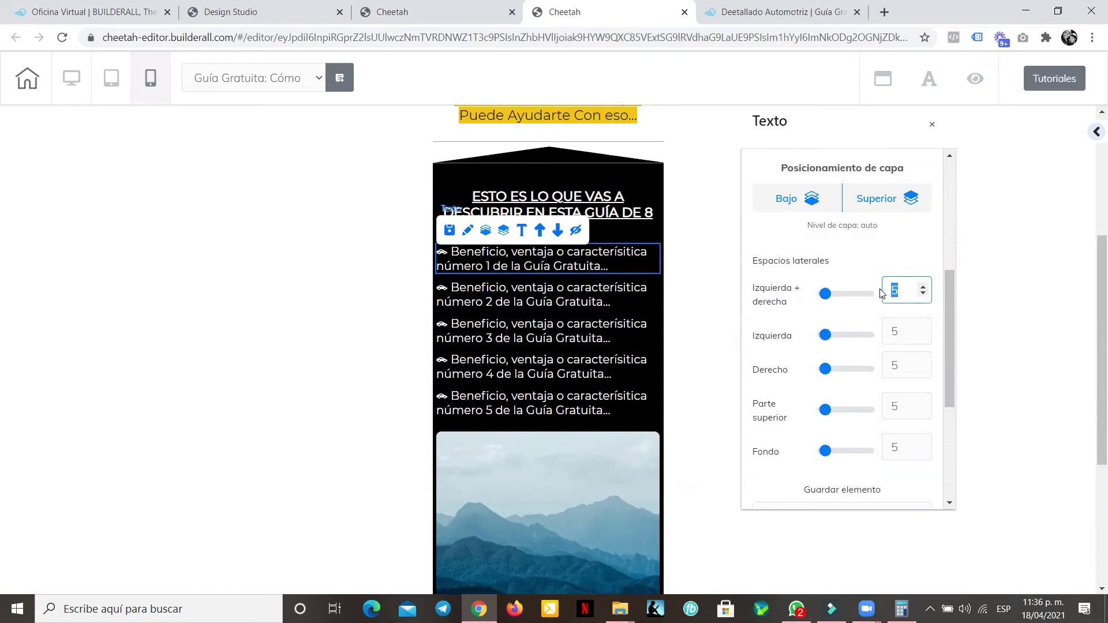
pyautogui.write('10')
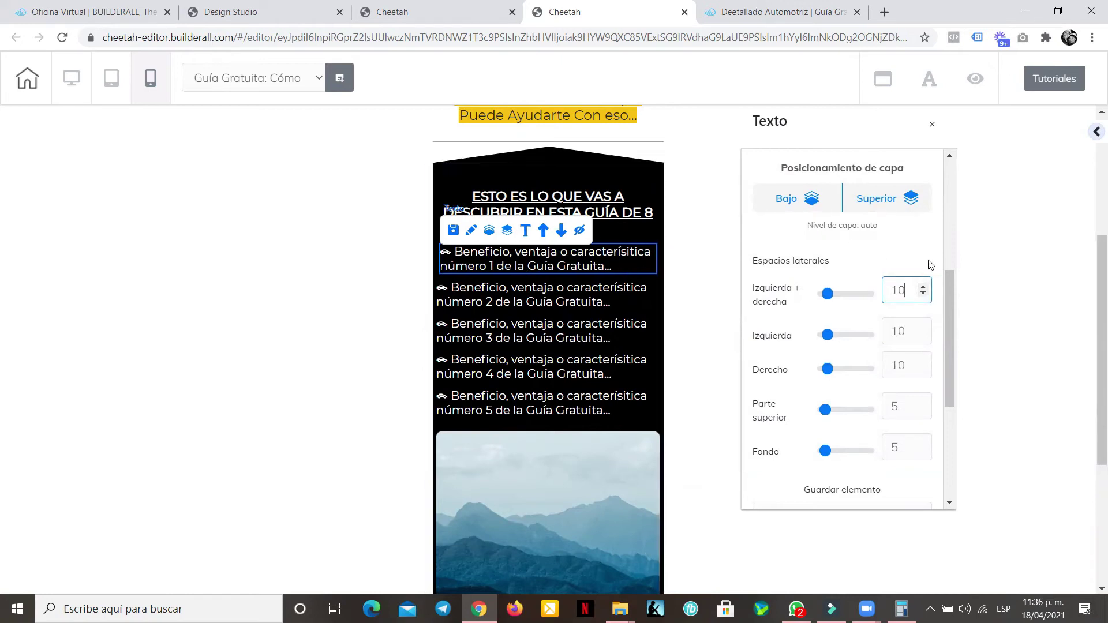
pyautogui.click(923, 288)
pyautogui.click(923, 288)
pyautogui.click(923, 288)
pyautogui.click(922, 288)
pyautogui.click(922, 288)
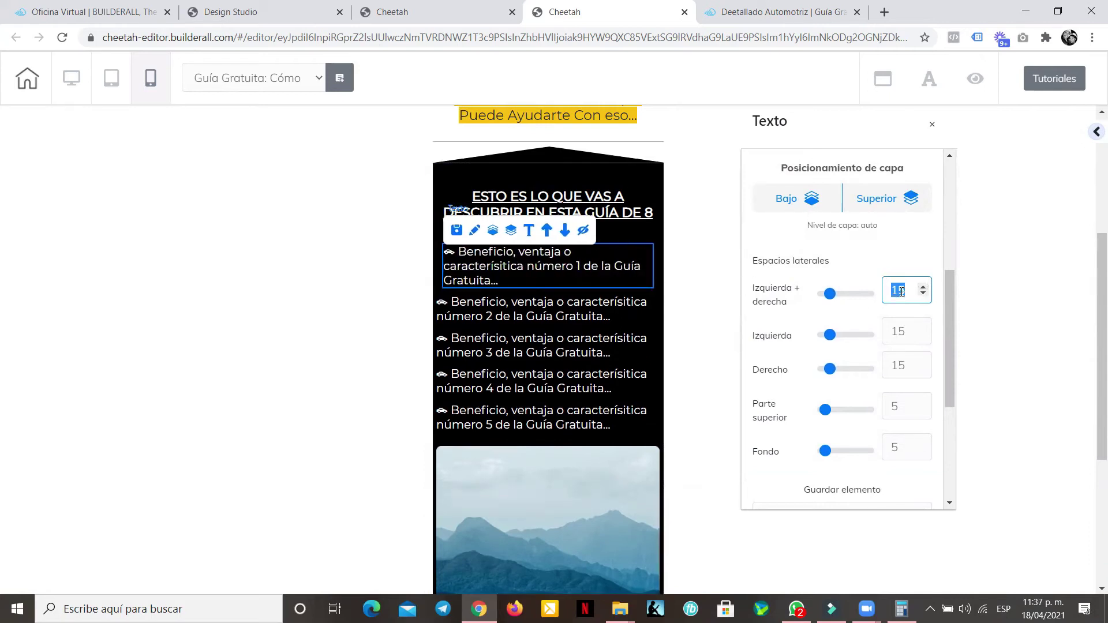
pyautogui.write('10')
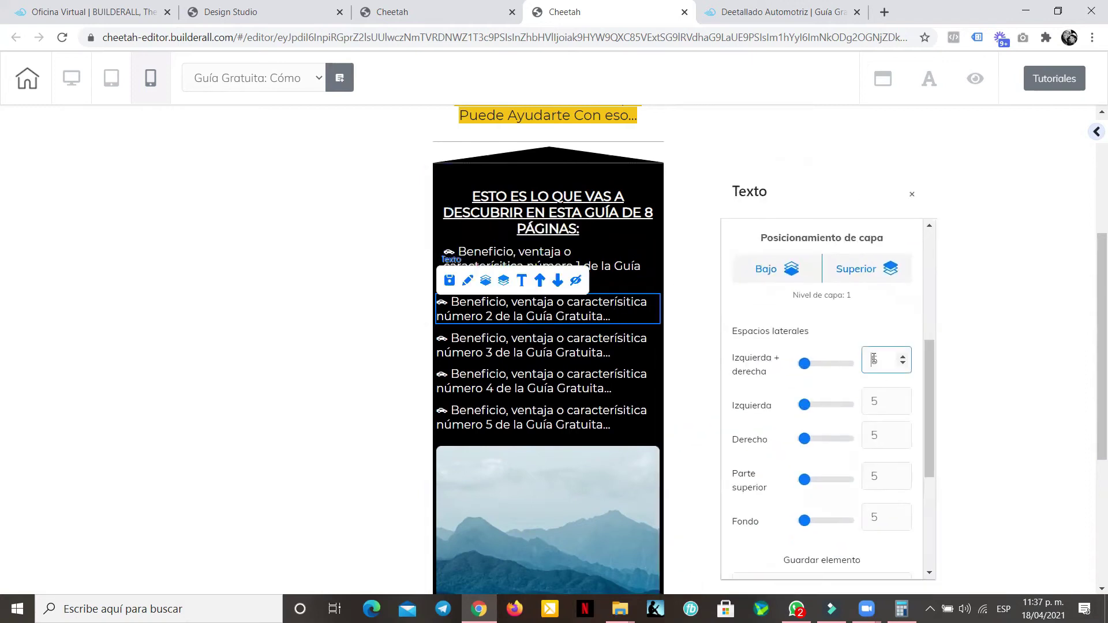
# - Set the combined left and right spacing of the second, third, fourth and fifth benefit texts to 15
pyautogui.write('15')
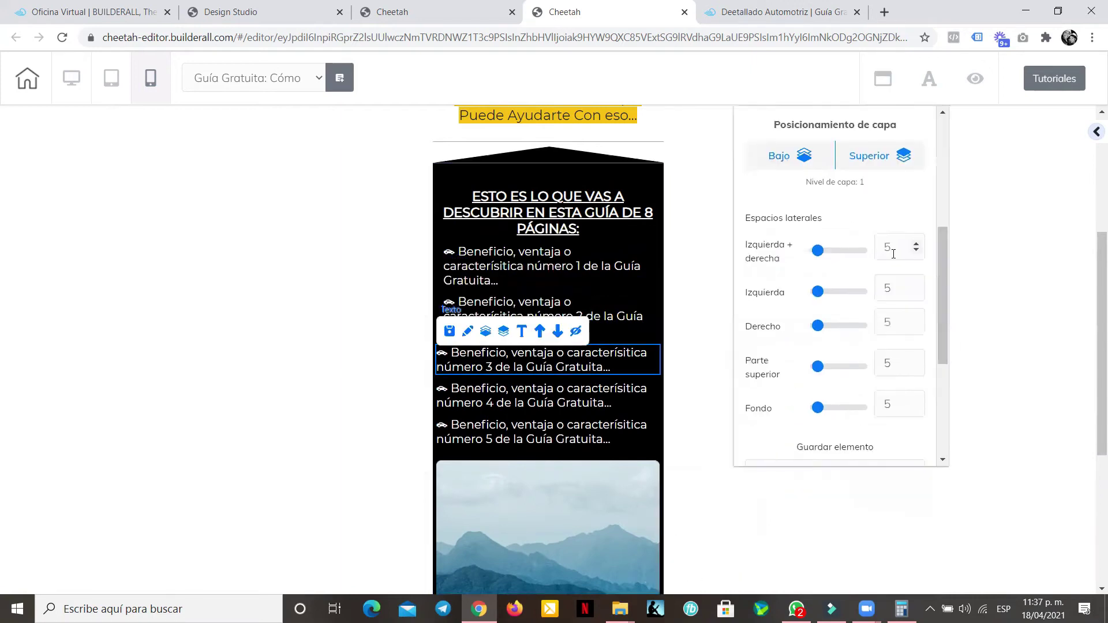
pyautogui.write('15')
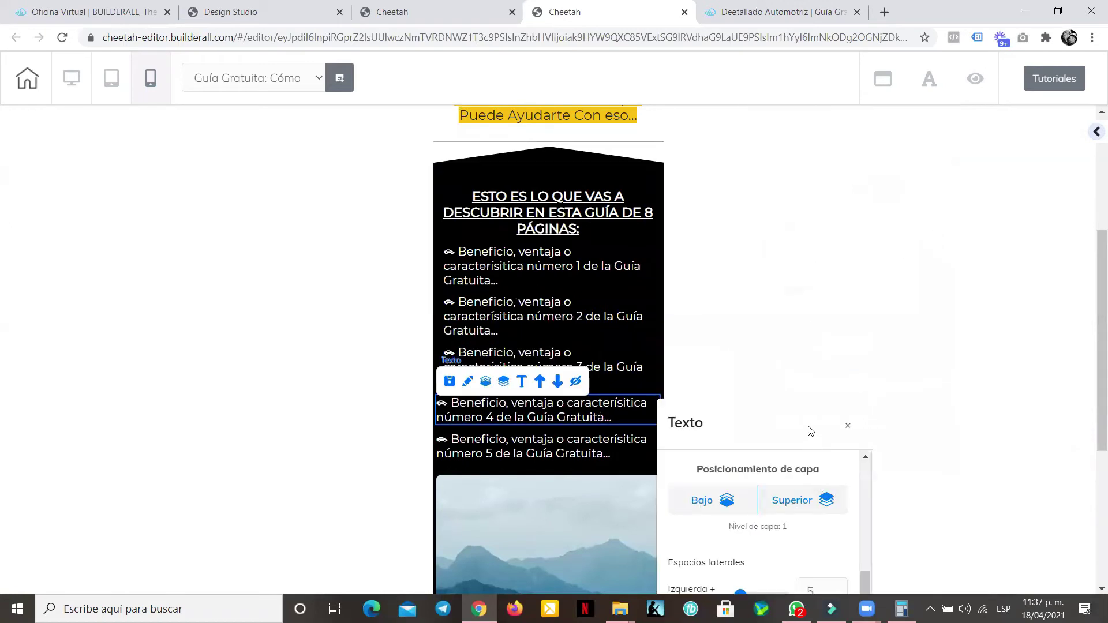
pyautogui.write('15')
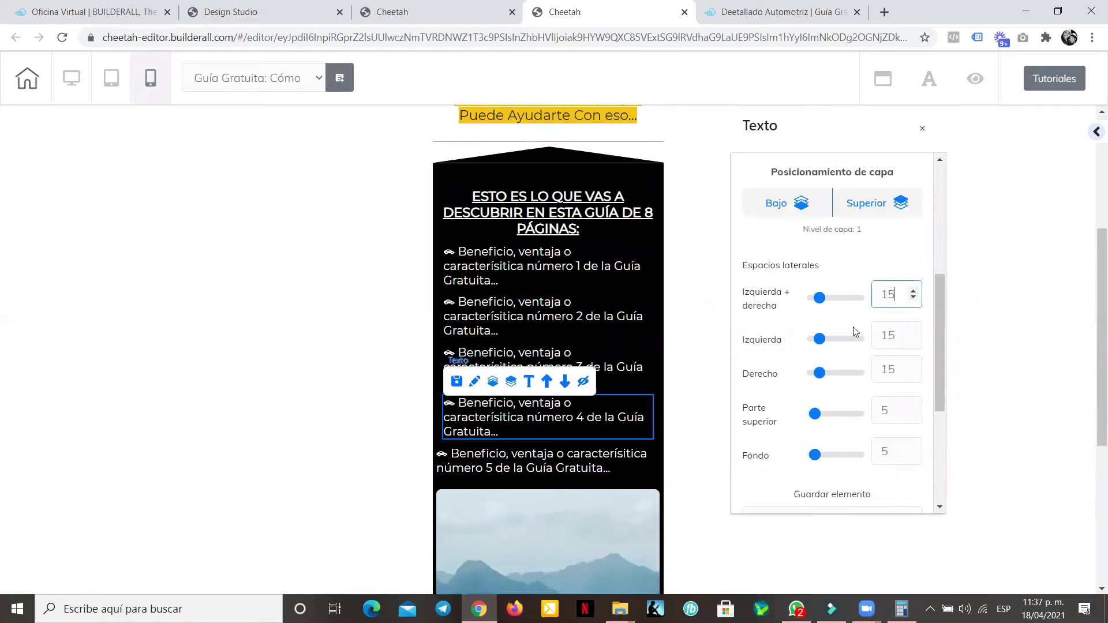
pyautogui.click(567, 462)
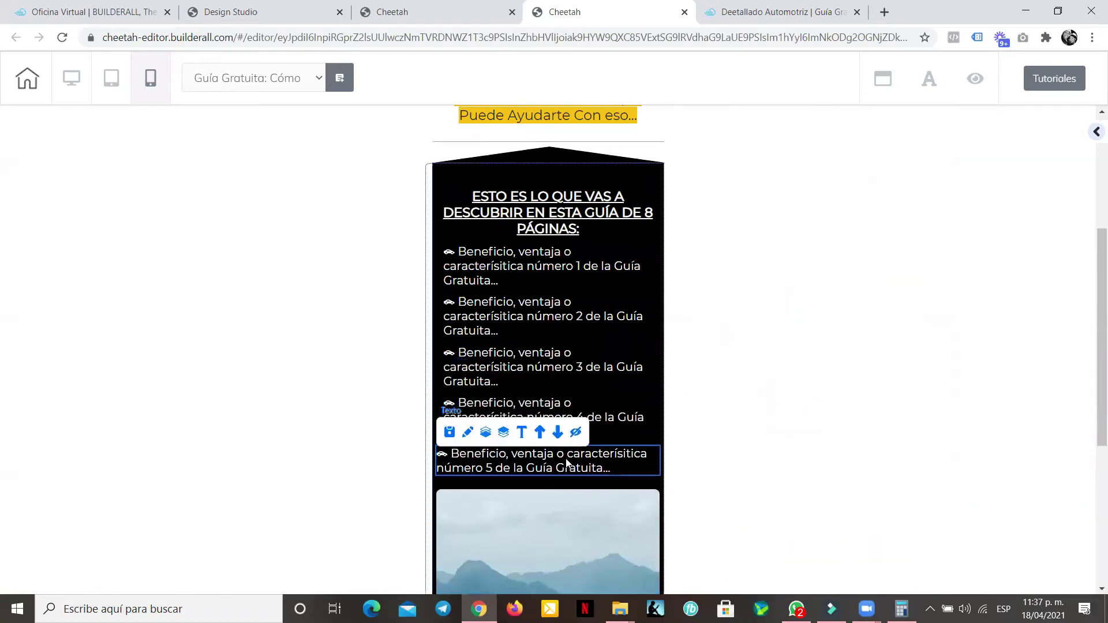
pyautogui.click(467, 432)
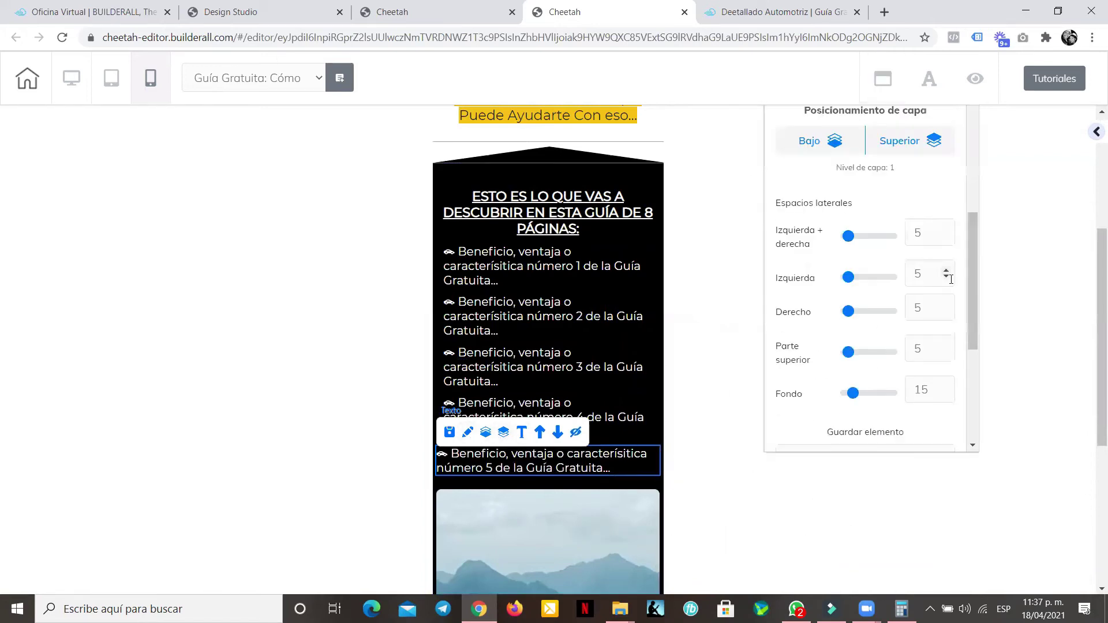
pyautogui.write('15')
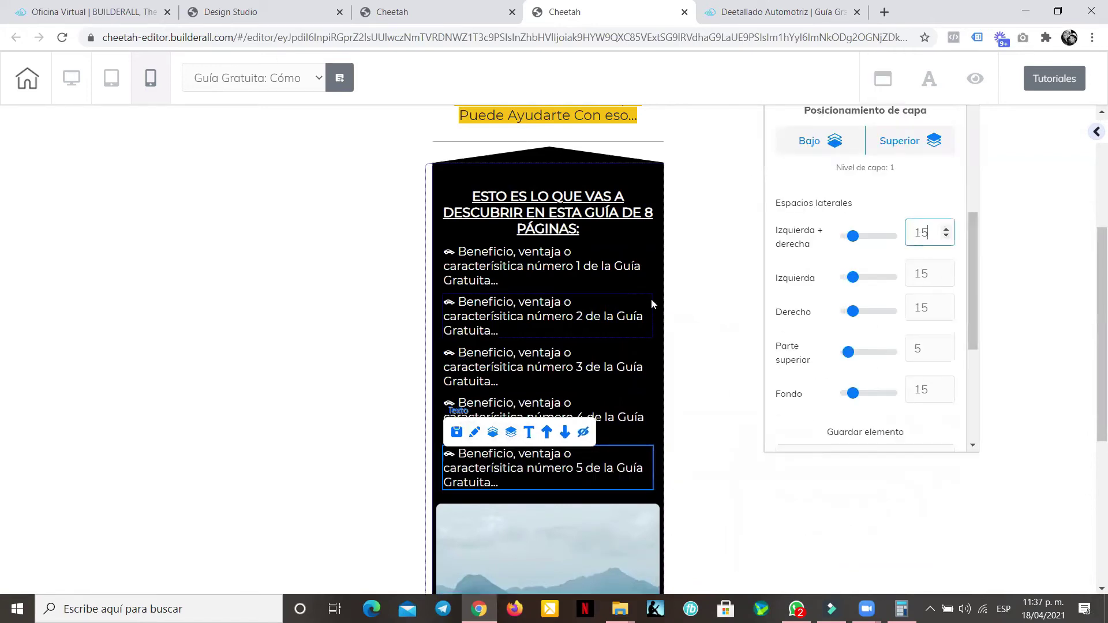
# - Switch to Design Studio and look through the mockup gallery's ebook and magazine mockups
pyautogui.scroll(-2, 639, 292)
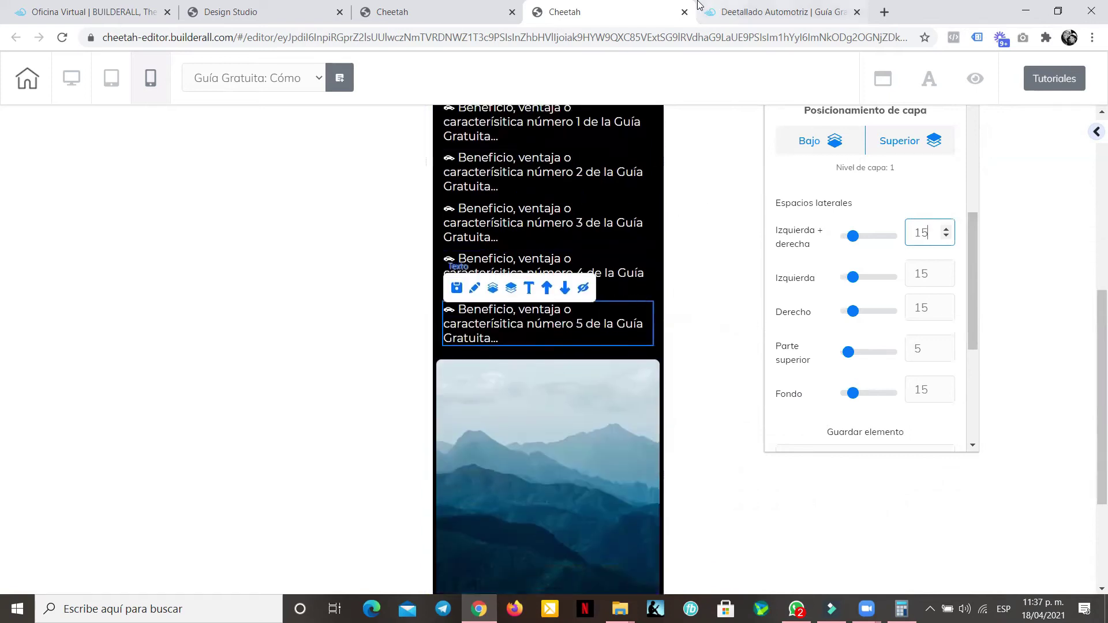
pyautogui.click(790, 10)
pyautogui.click(428, 11)
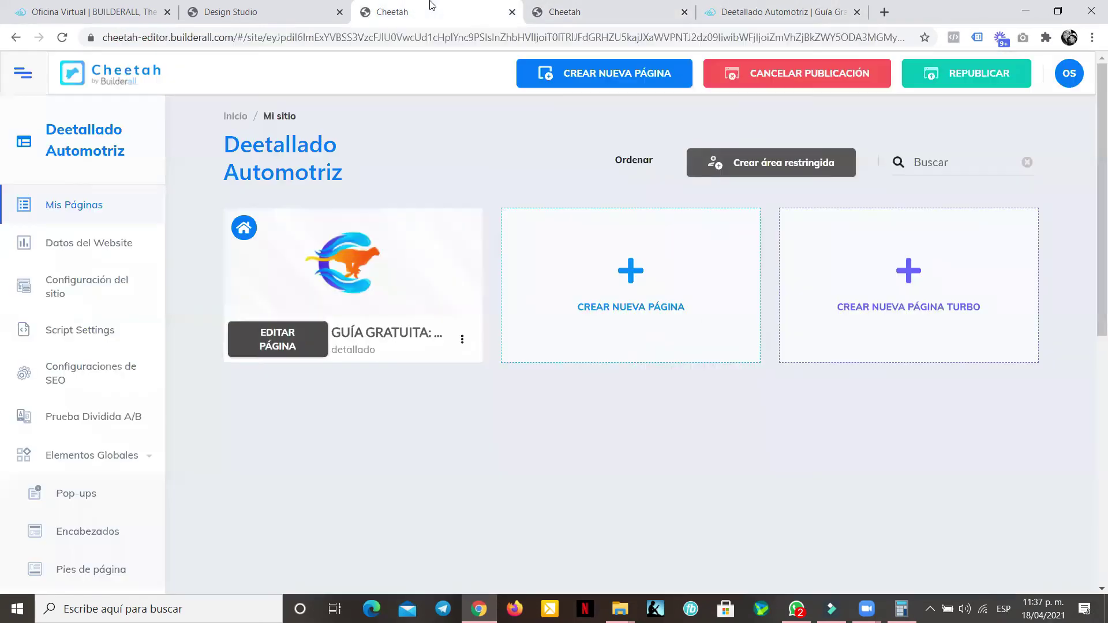
pyautogui.click(263, 11)
pyautogui.scroll(-20, 594, 203)
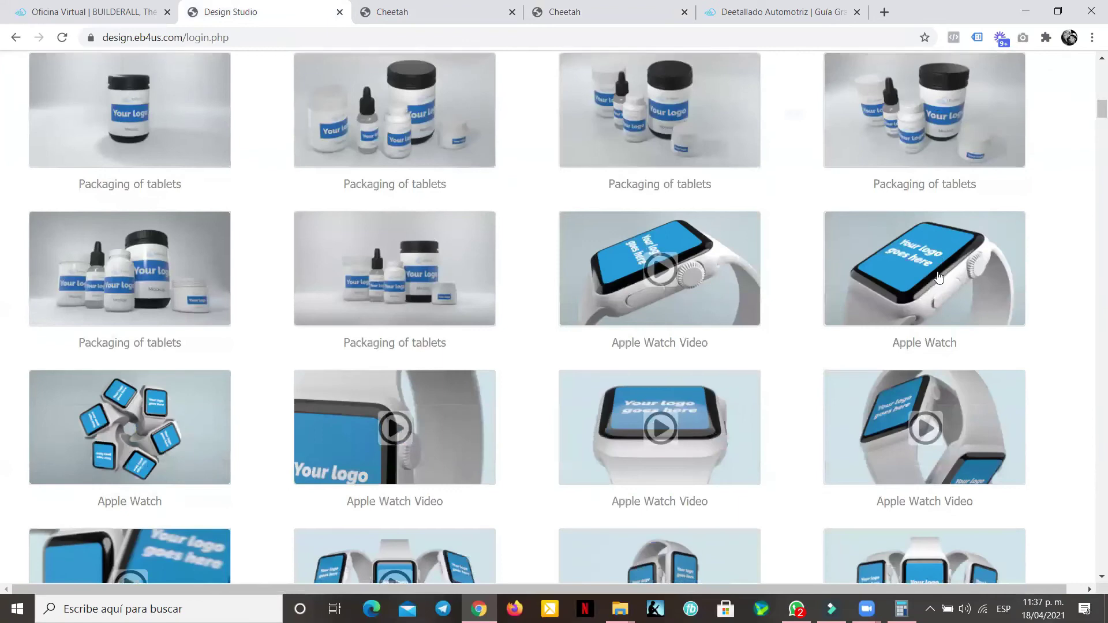
pyautogui.scroll(-12, 939, 277)
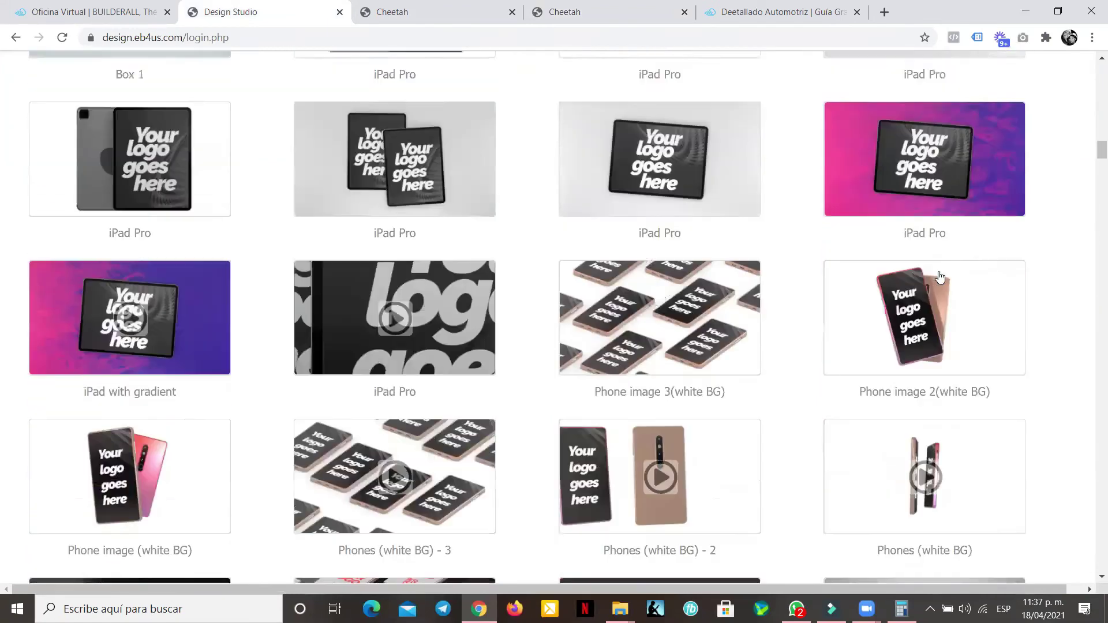
pyautogui.scroll(-20, 939, 271)
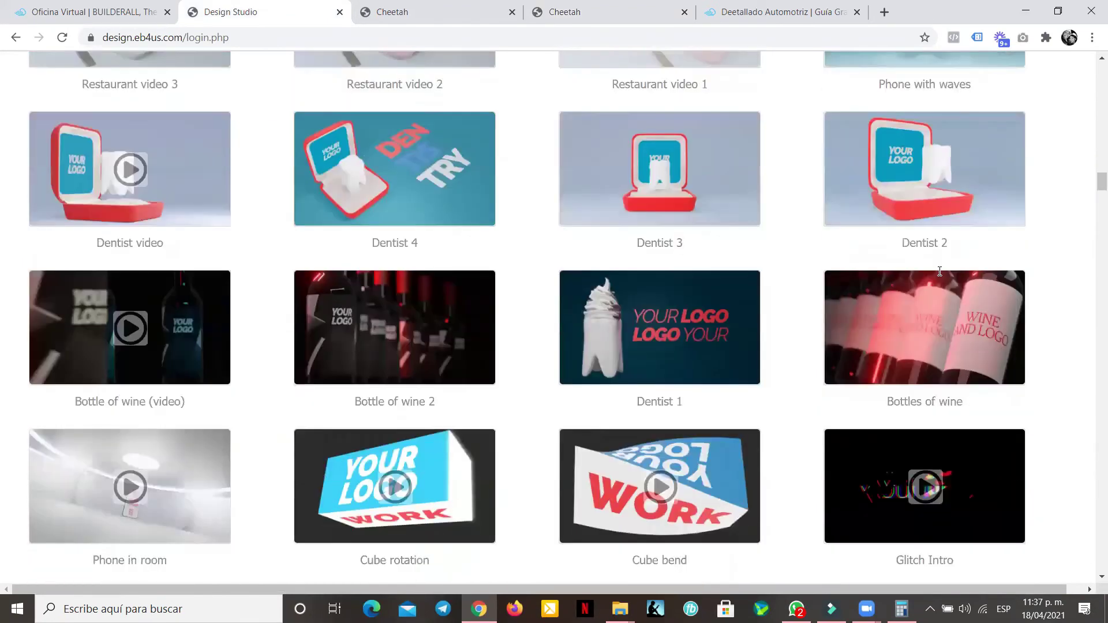
pyautogui.scroll(-1, 940, 271)
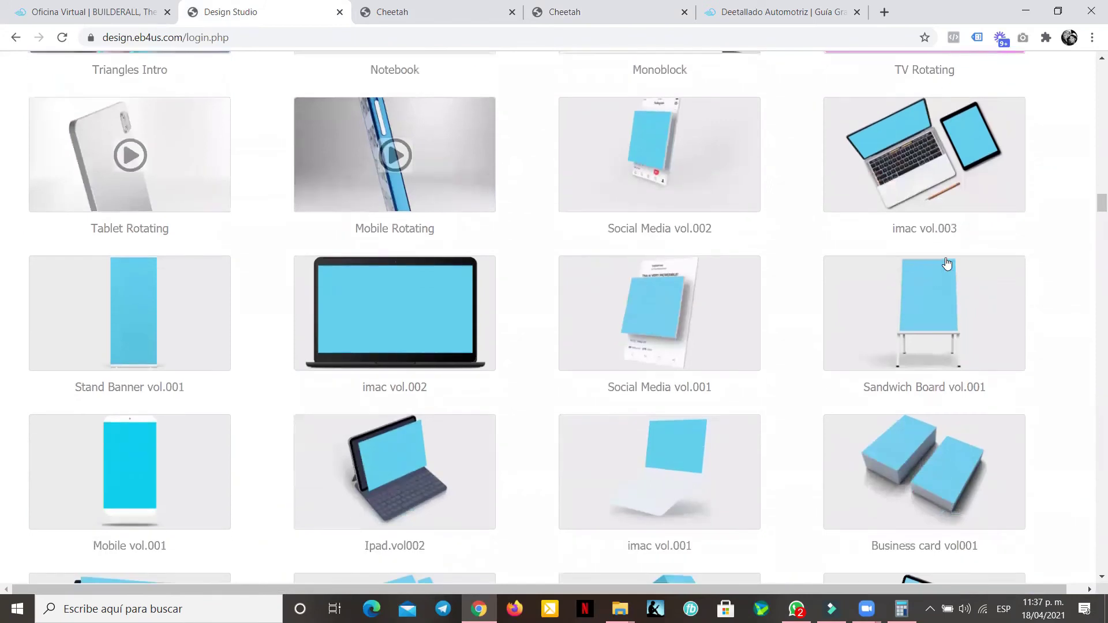
pyautogui.scroll(-8, 947, 263)
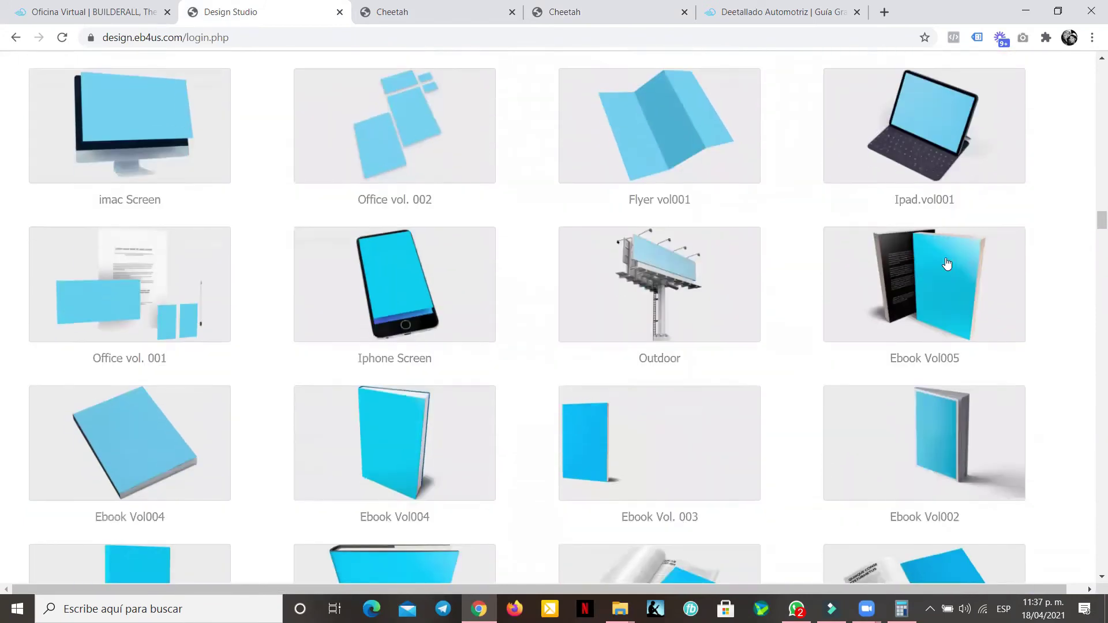
pyautogui.scroll(-3, 947, 264)
pyautogui.scroll(-3, 947, 264)
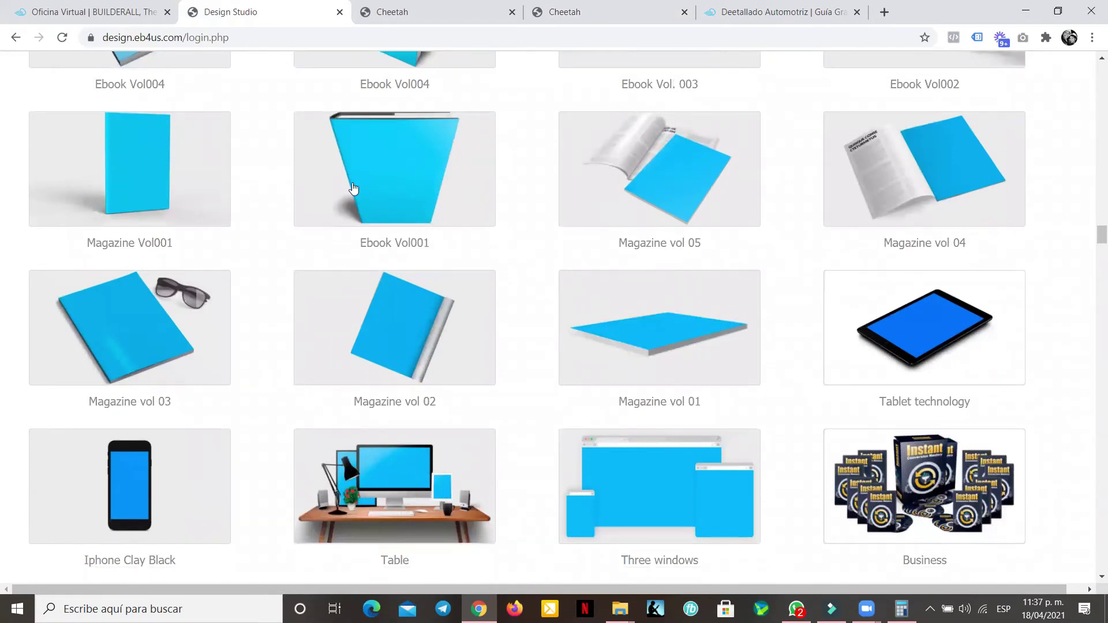
pyautogui.scroll(-5, 353, 186)
pyautogui.scroll(6, 979, 205)
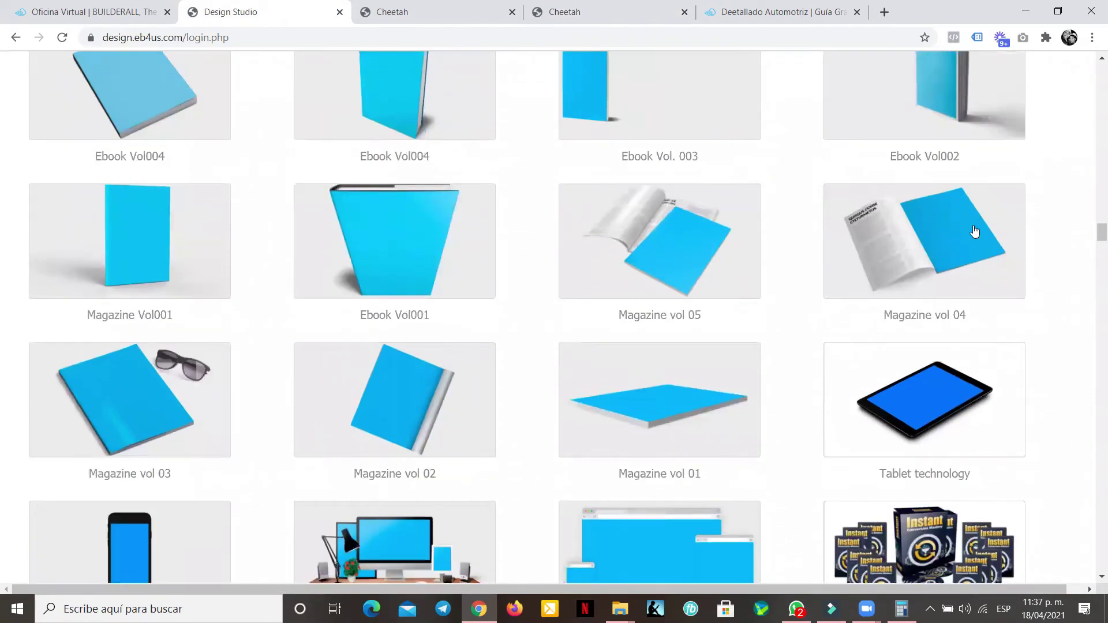
pyautogui.scroll(-5, 771, 266)
pyautogui.scroll(-4, 784, 255)
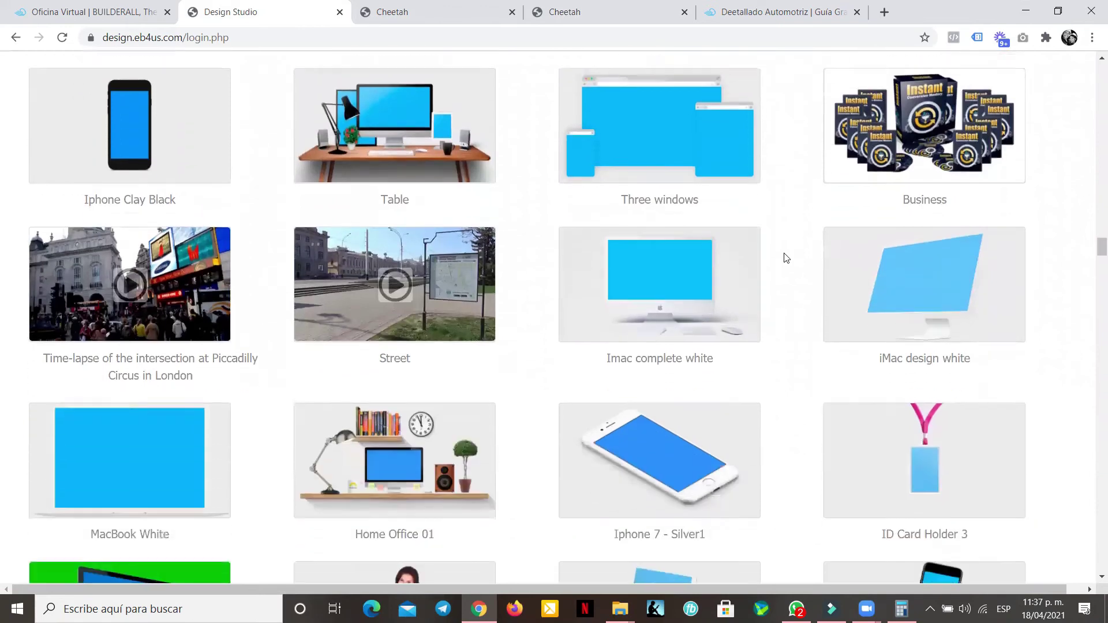
pyautogui.scroll(-4, 785, 256)
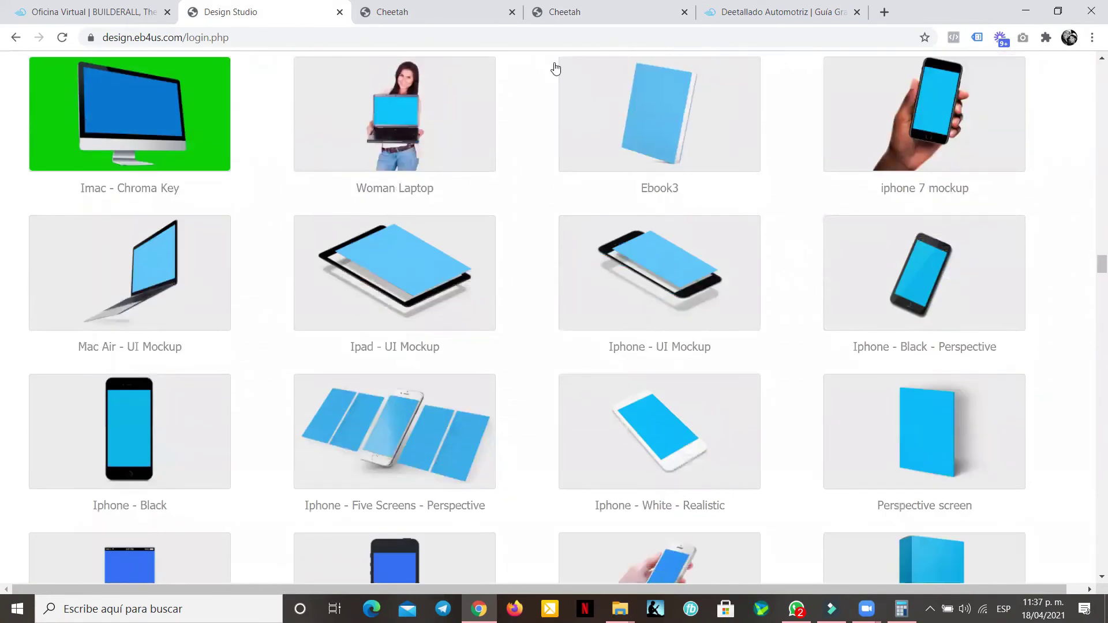
# - Find the plain front-facing mockup named Book in the gallery and open it
pyautogui.scroll(-8, 639, 172)
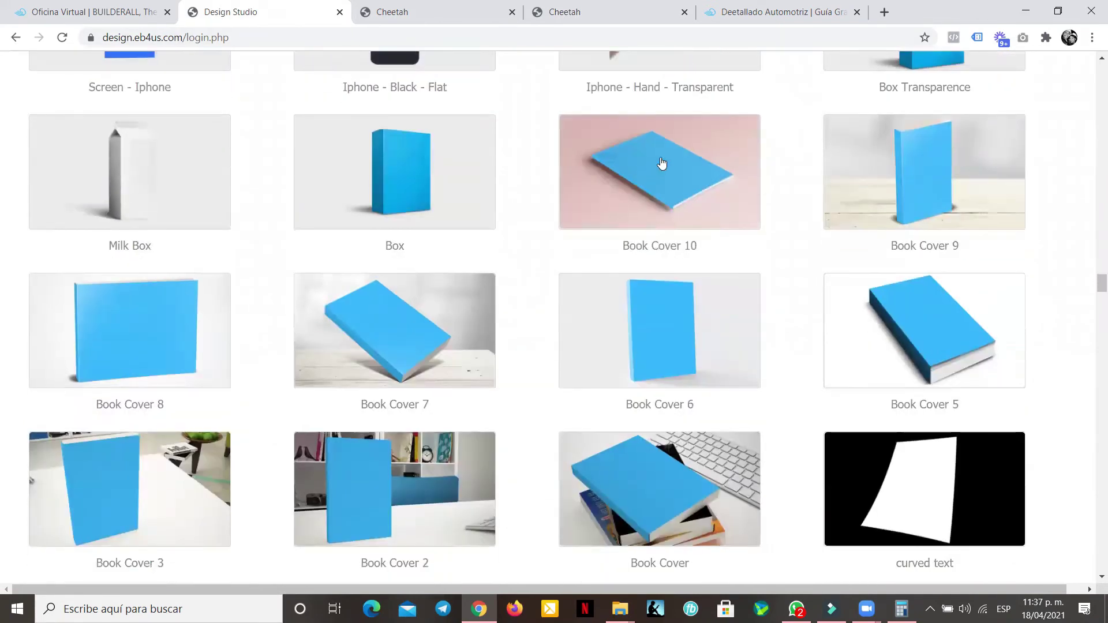
pyautogui.scroll(-3, 829, 190)
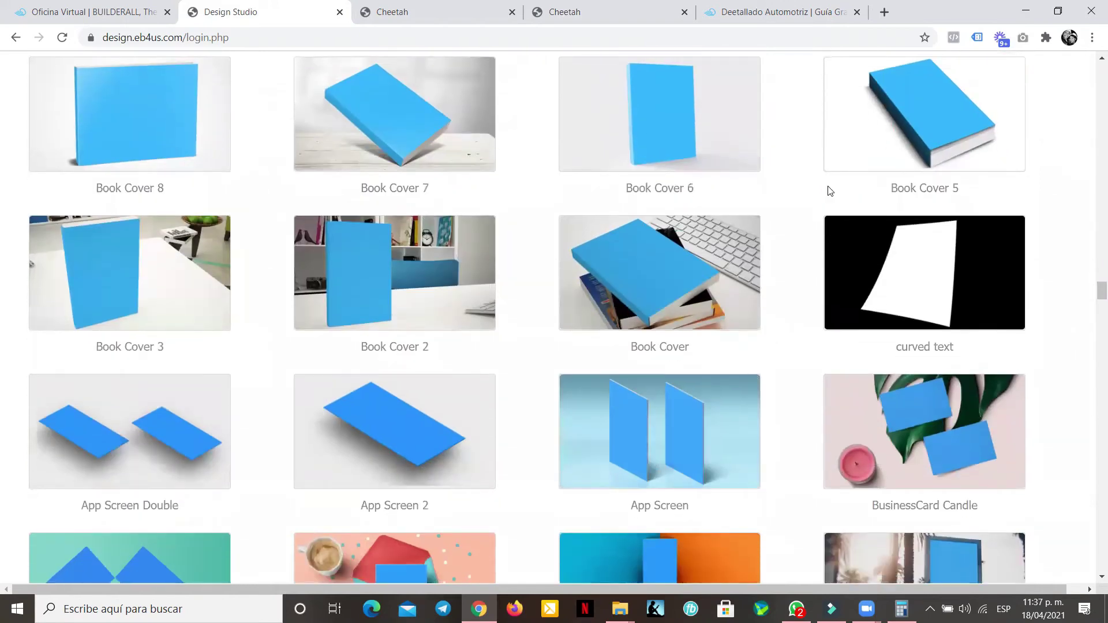
pyautogui.scroll(-3, 795, 215)
pyautogui.scroll(-6, 663, 193)
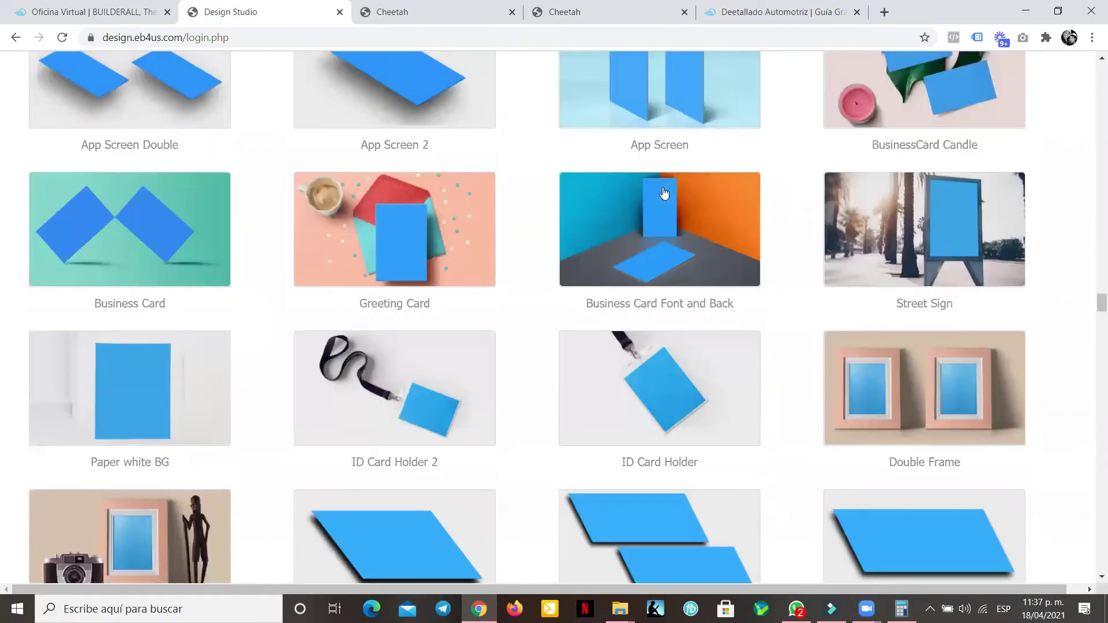
pyautogui.scroll(-2, 675, 185)
pyautogui.scroll(-6, 676, 183)
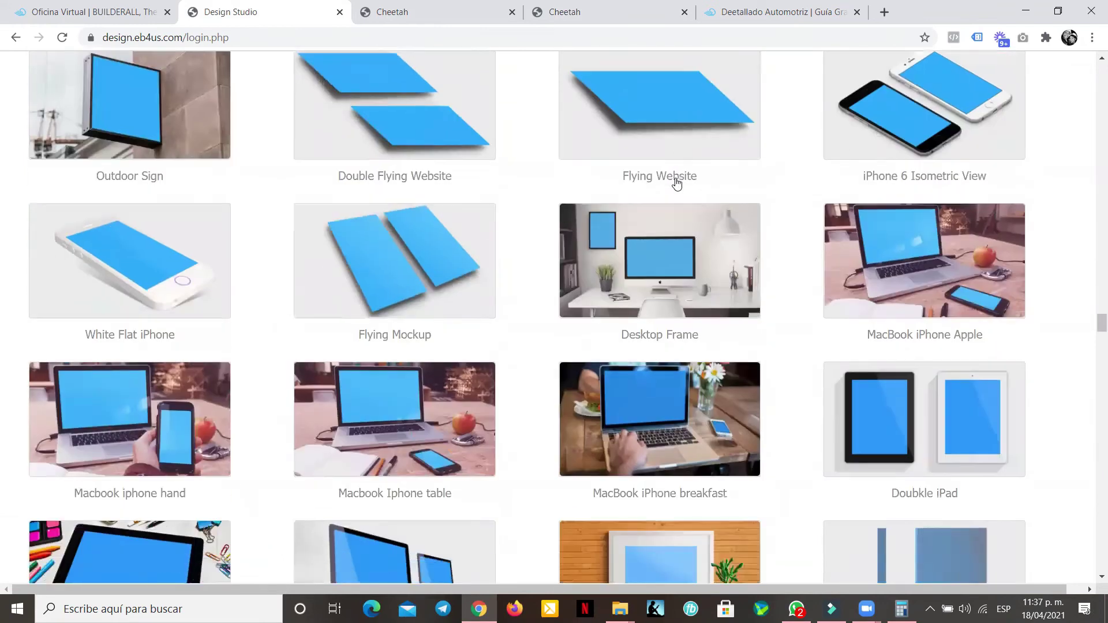
pyautogui.scroll(-12, 677, 183)
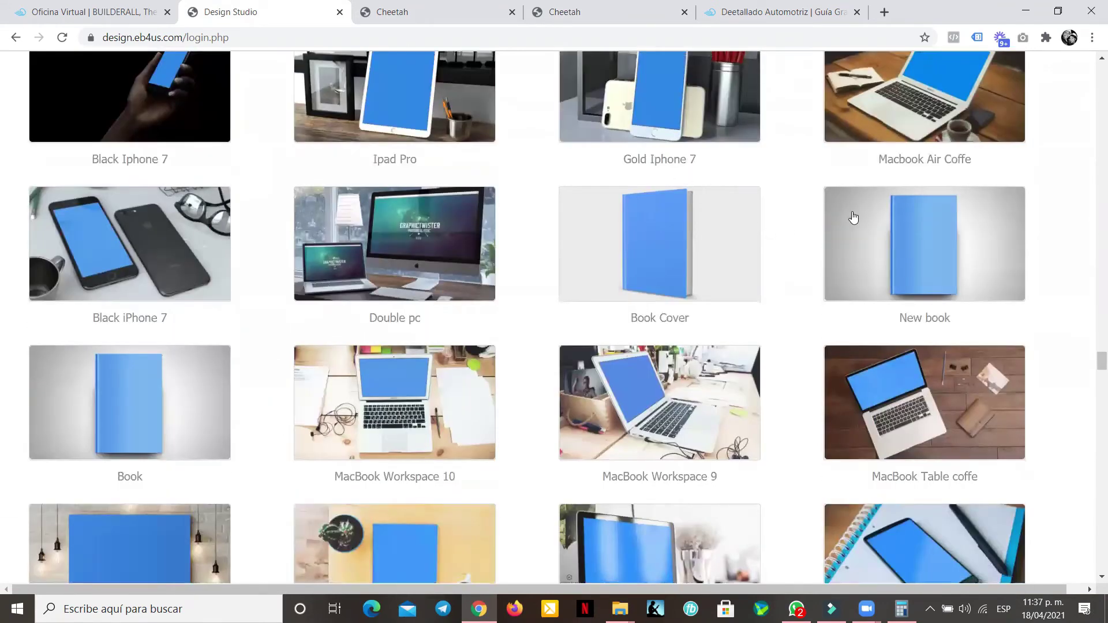
pyautogui.scroll(-4, 756, 198)
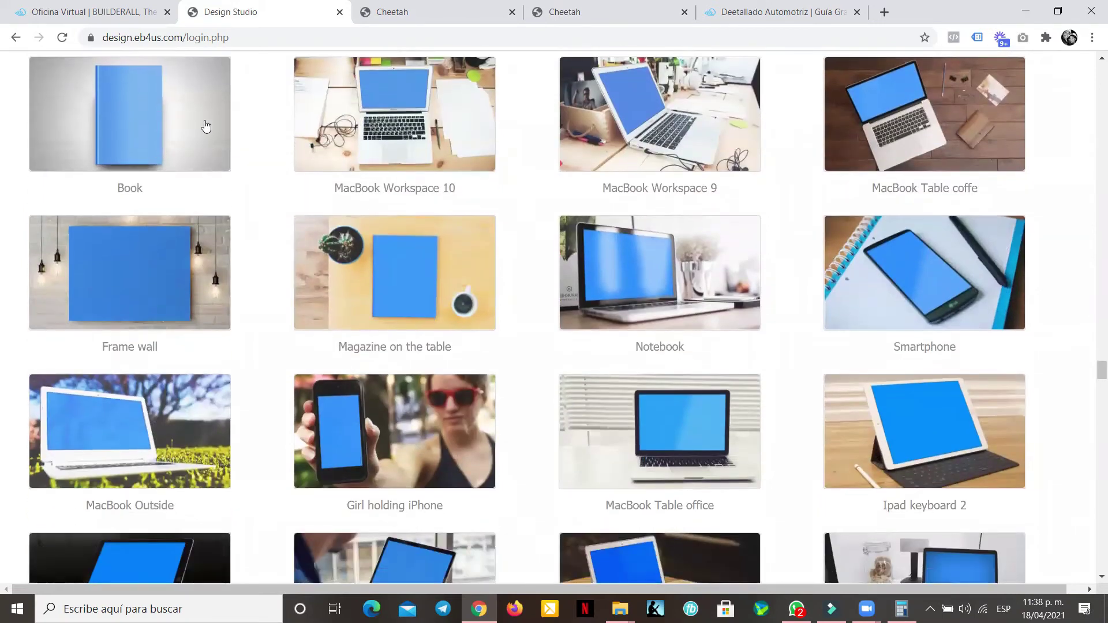
pyautogui.click(124, 113)
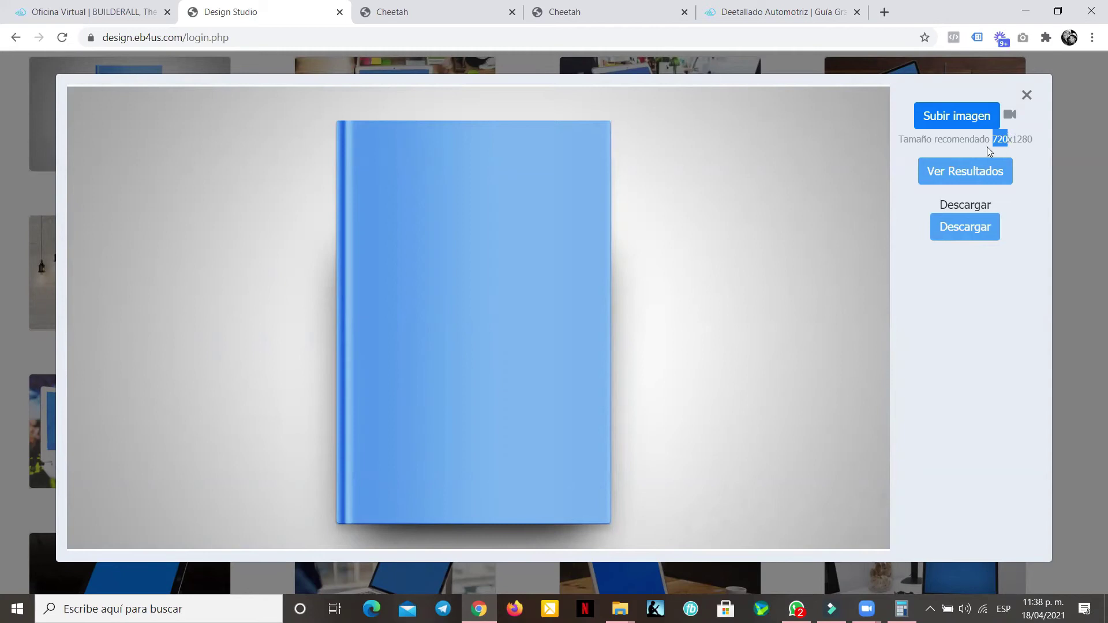
# - Open Canva in a new browser tab and start a custom-size design with a width of 720 px
pyautogui.click(884, 12)
pyautogui.write('ca')
pyautogui.press('Return')
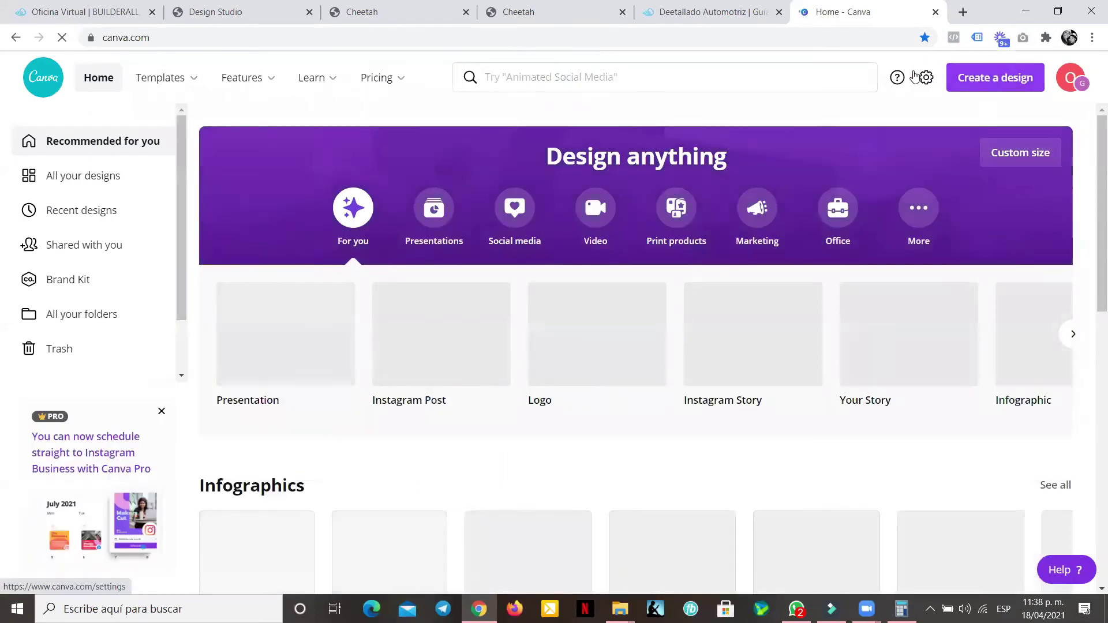
pyautogui.click(999, 77)
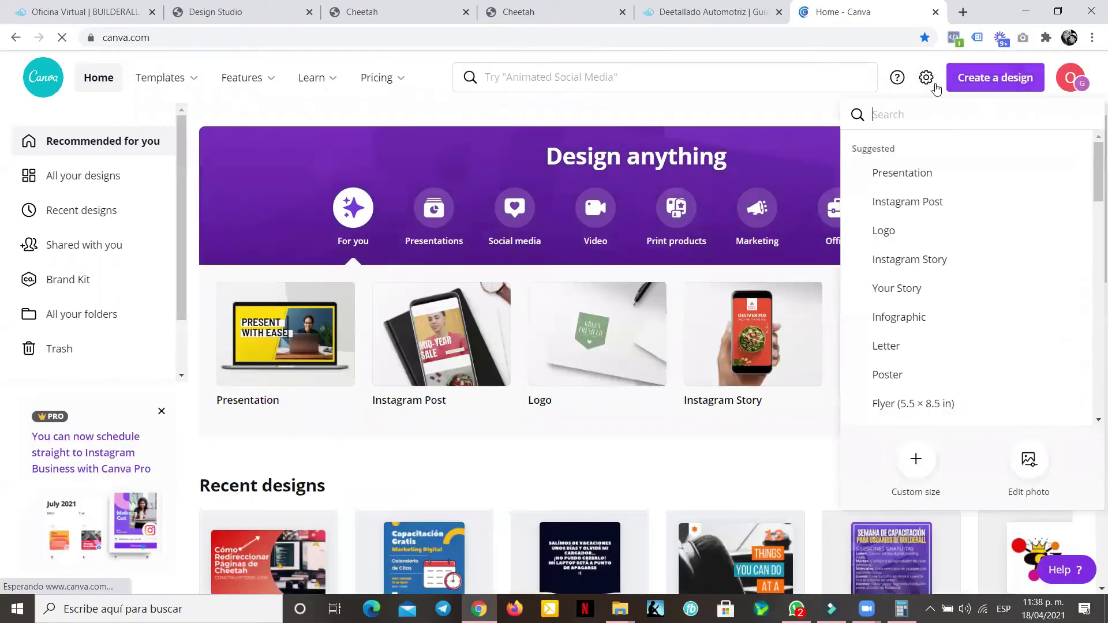
pyautogui.click(926, 451)
pyautogui.write('720')
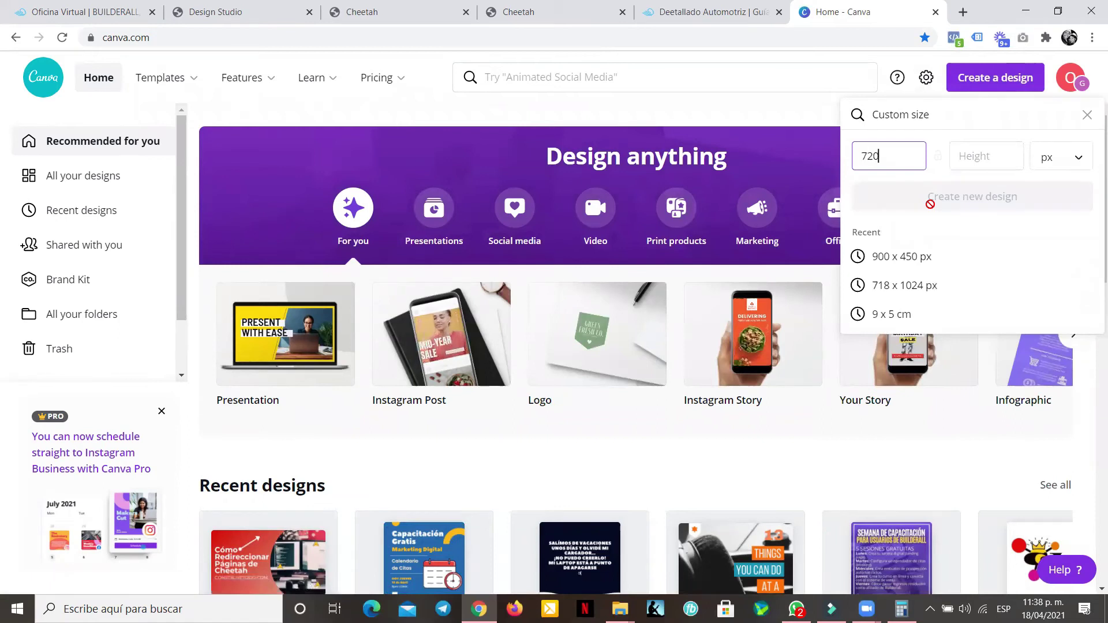
# - Check the Book mockup's recommended size in Design Studio, set the Canva design's height to 1280 px and create it
pyautogui.click(390, 5)
pyautogui.click(248, 11)
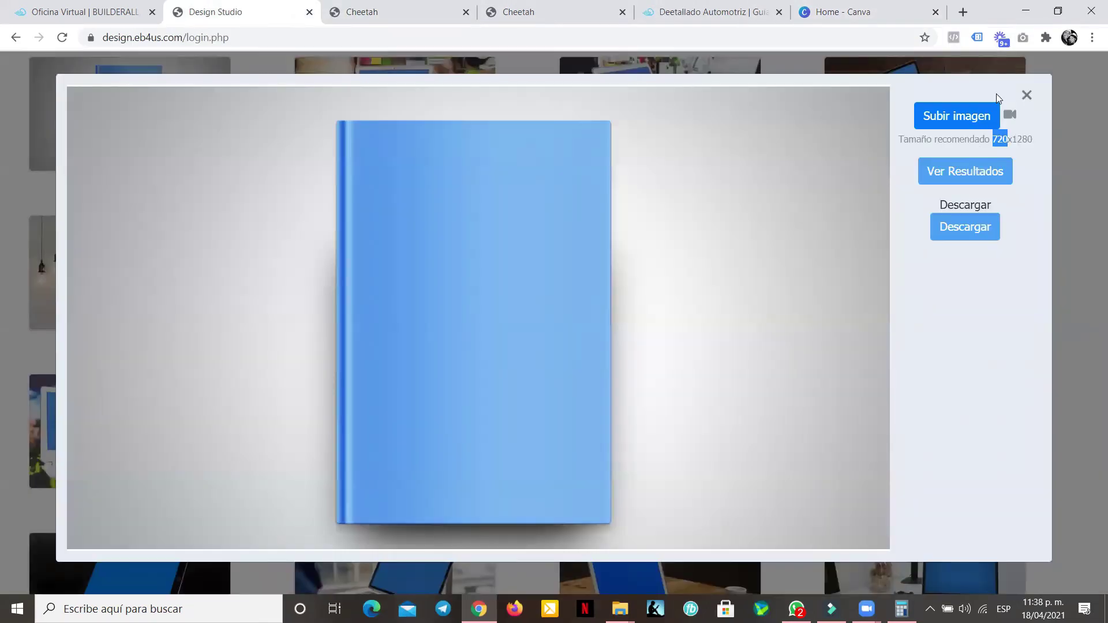
pyautogui.click(901, 7)
pyautogui.click(989, 150)
pyautogui.write('1280')
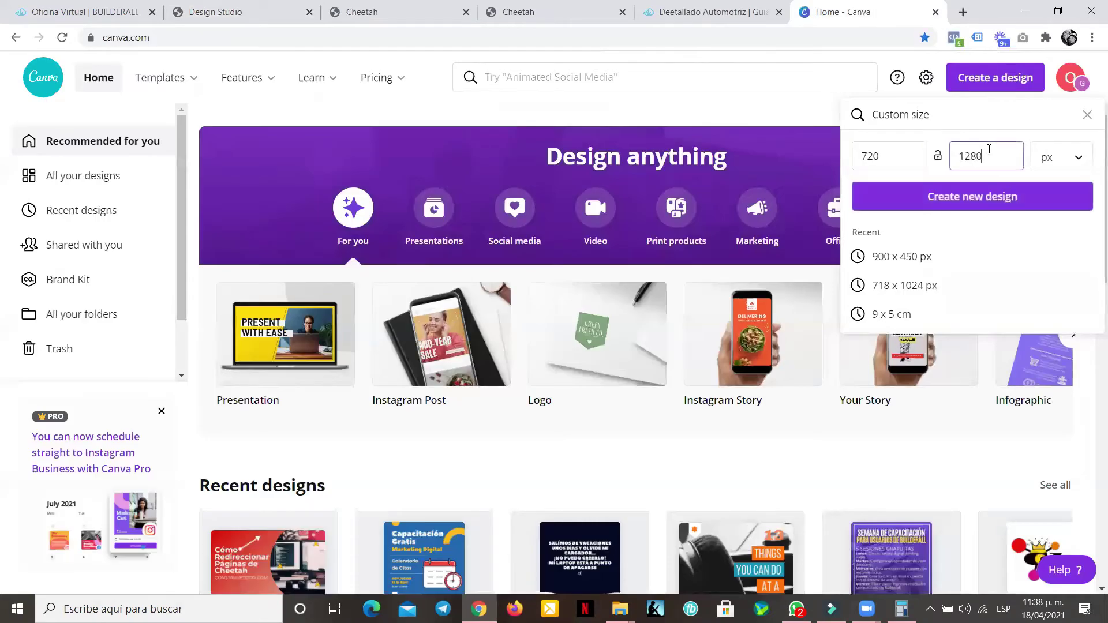
pyautogui.click(989, 206)
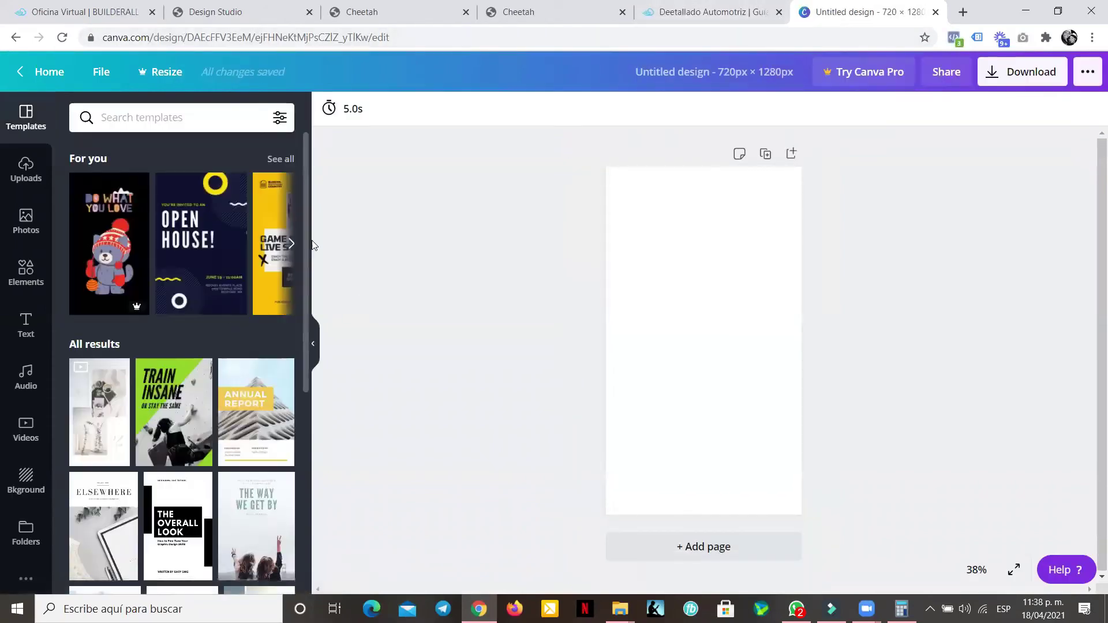
# - Browse the suggested cover templates and search the template library for "car", dismissing the pop-up
pyautogui.scroll(-8, 135, 390)
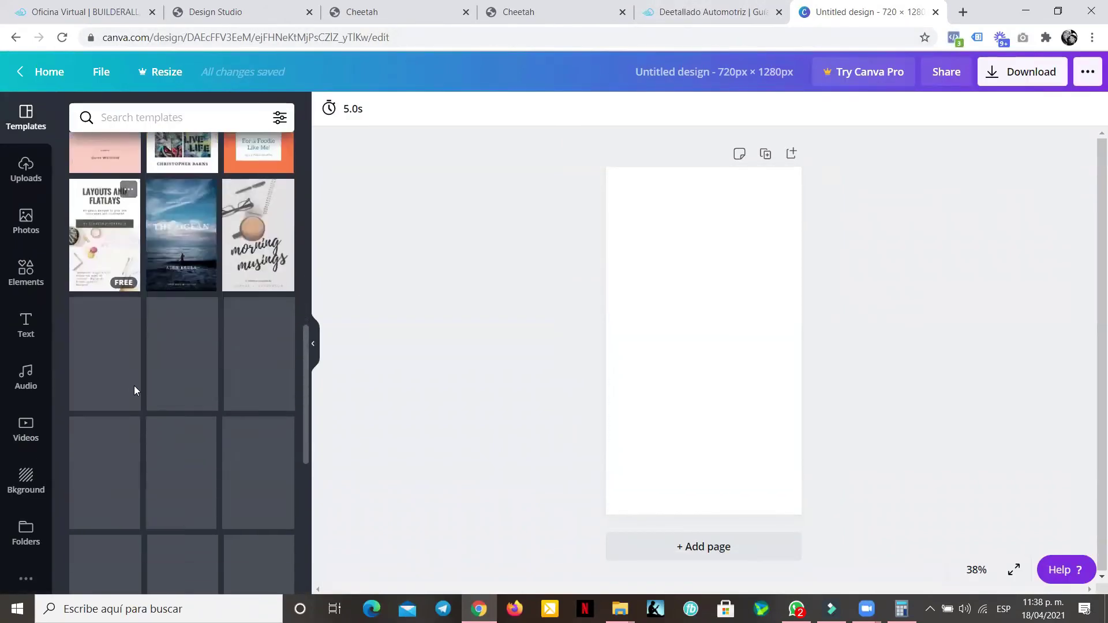
pyautogui.scroll(-5, 141, 384)
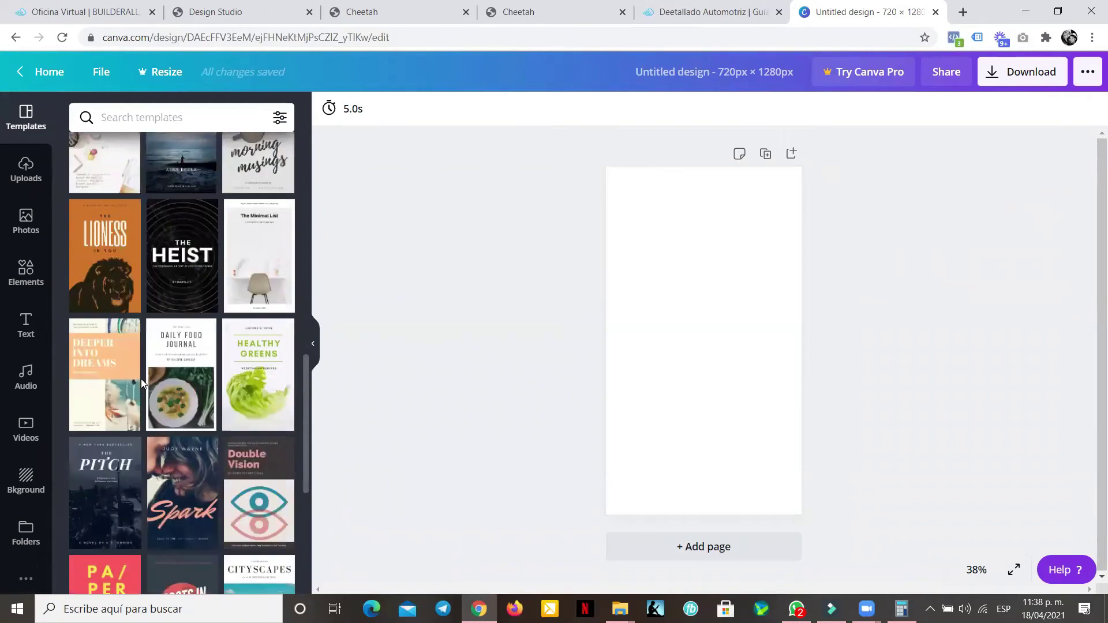
pyautogui.scroll(-10, 142, 377)
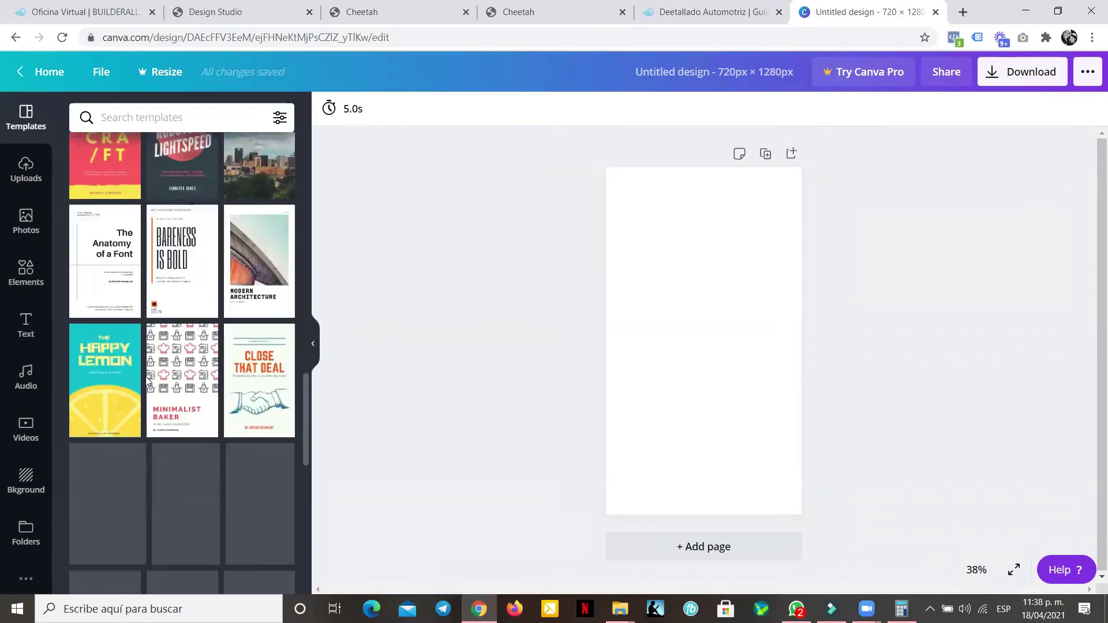
pyautogui.scroll(-10, 160, 363)
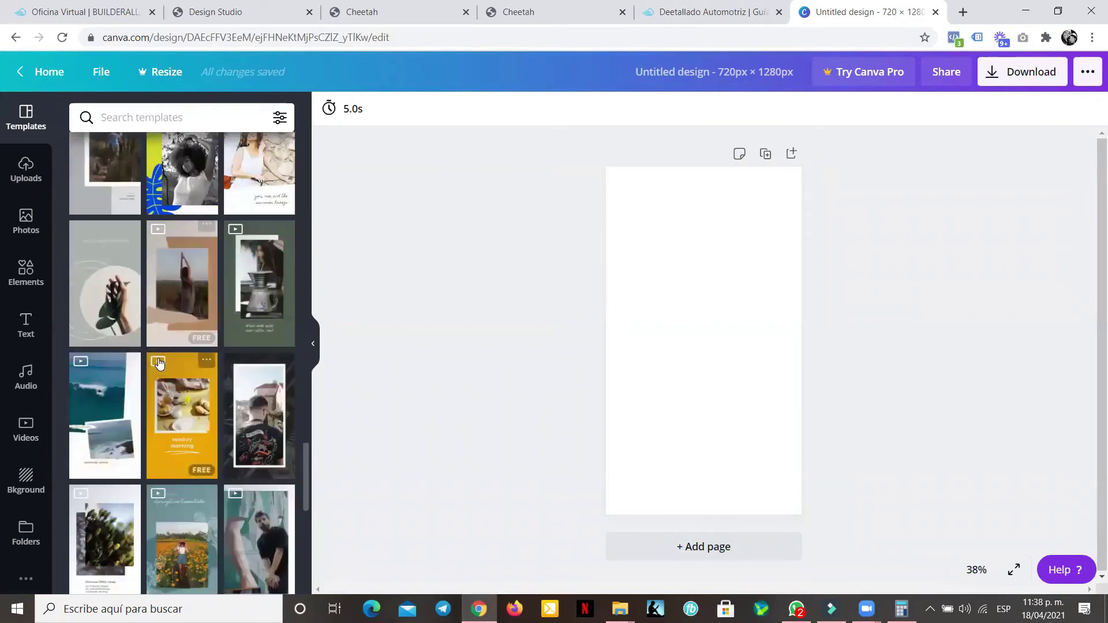
pyautogui.click(152, 121)
pyautogui.write('car')
pyautogui.press('Return')
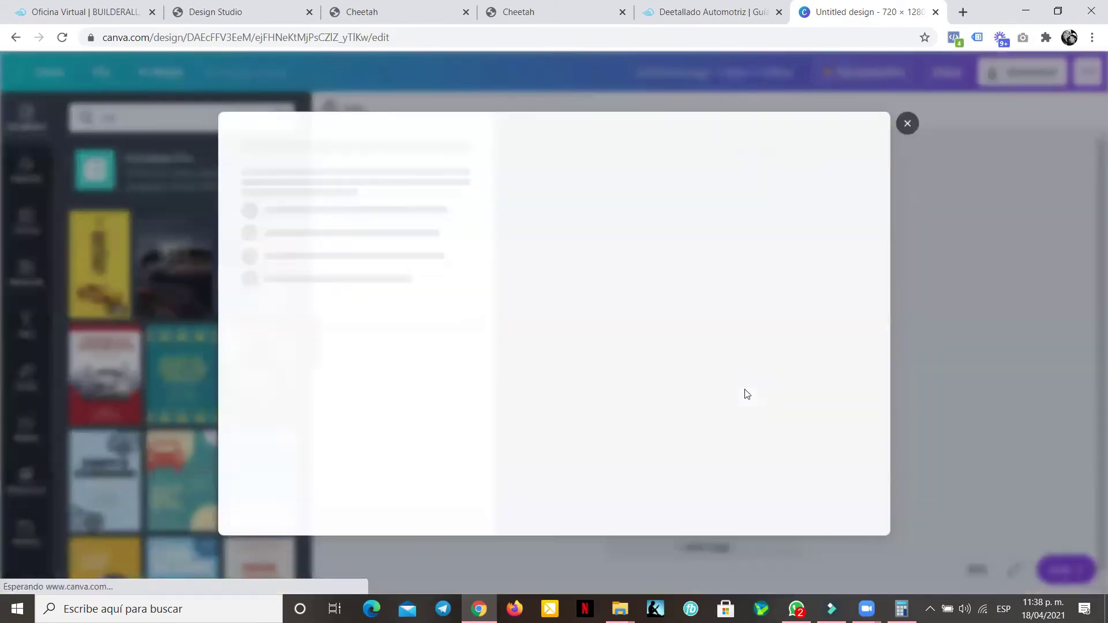
pyautogui.click(908, 121)
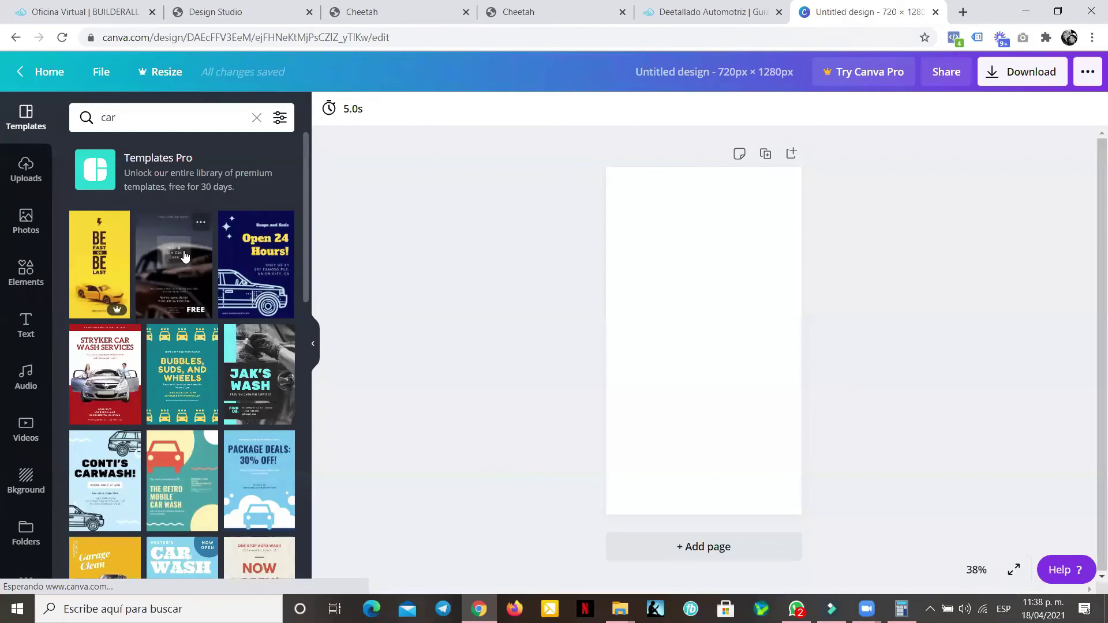
# - Apply the yellow Garage Clean template to the page and delete its car image
pyautogui.scroll(-1, 229, 263)
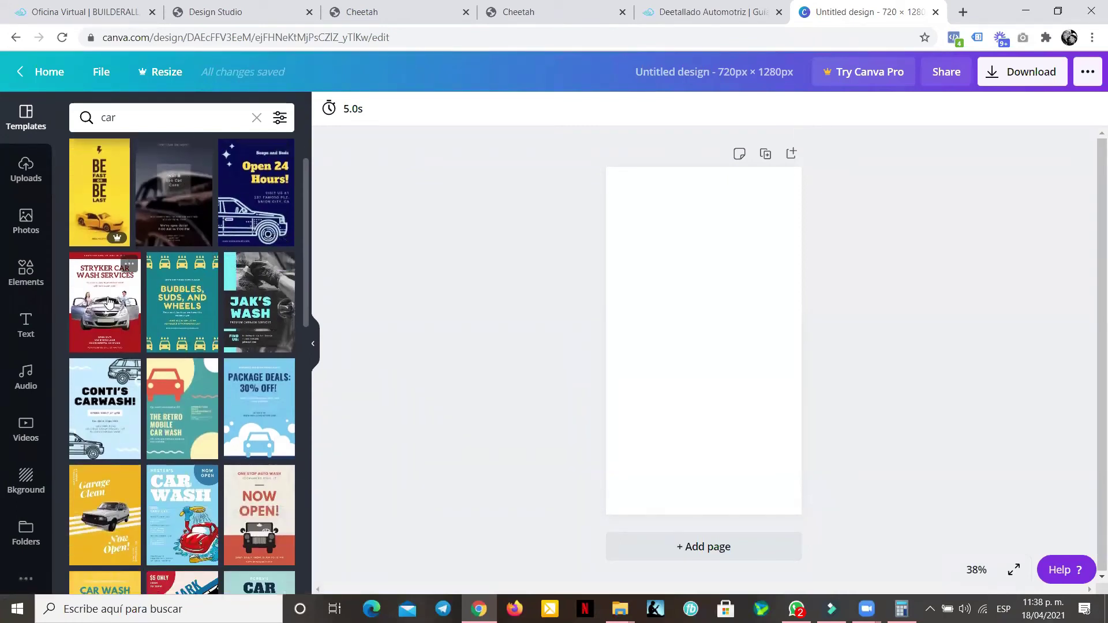
pyautogui.scroll(-2, 139, 323)
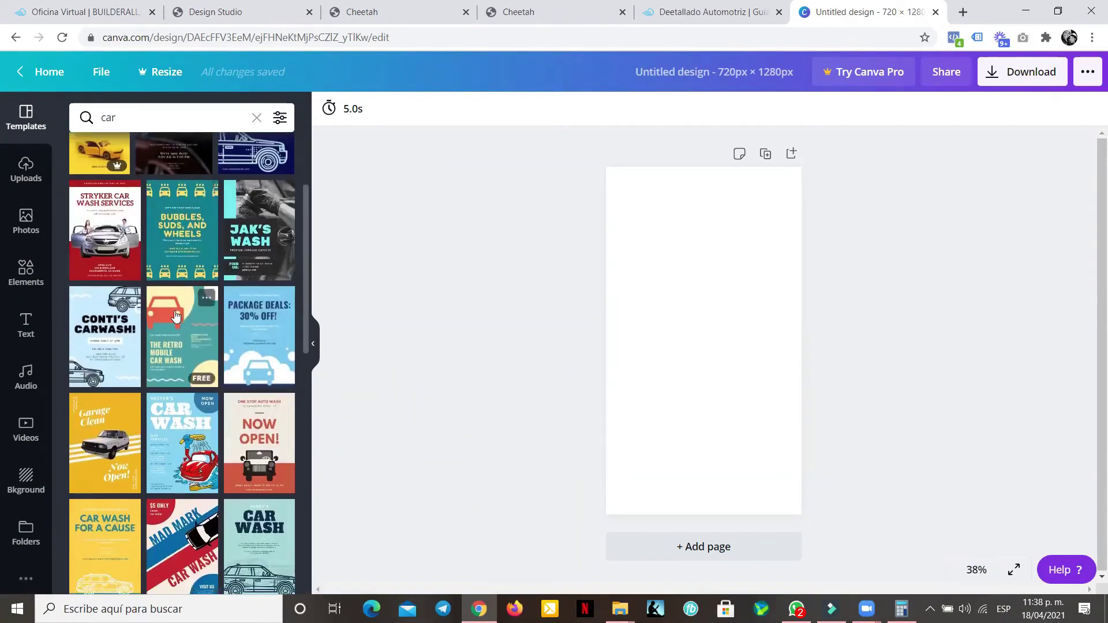
pyautogui.click(115, 357)
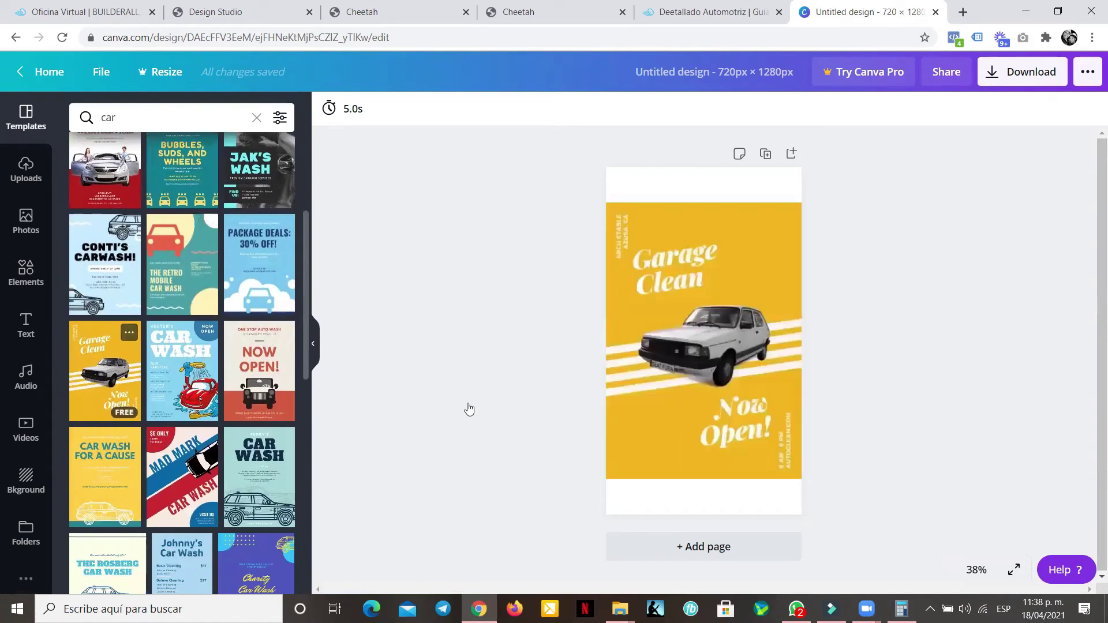
pyautogui.click(720, 338)
pyautogui.press('Delete')
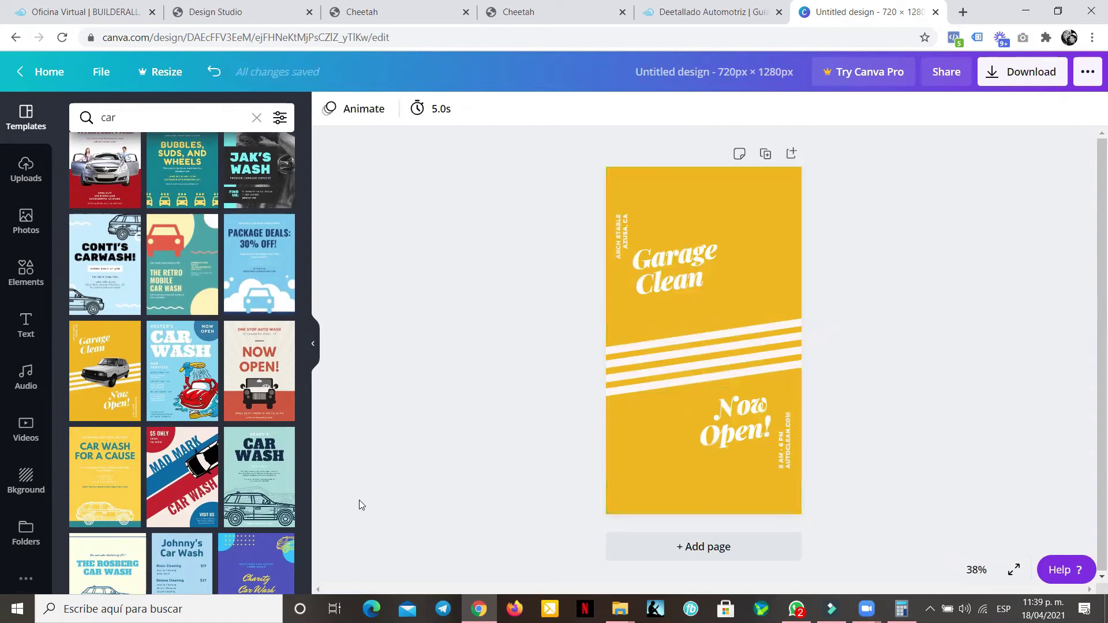
pyautogui.scroll(-5, 233, 391)
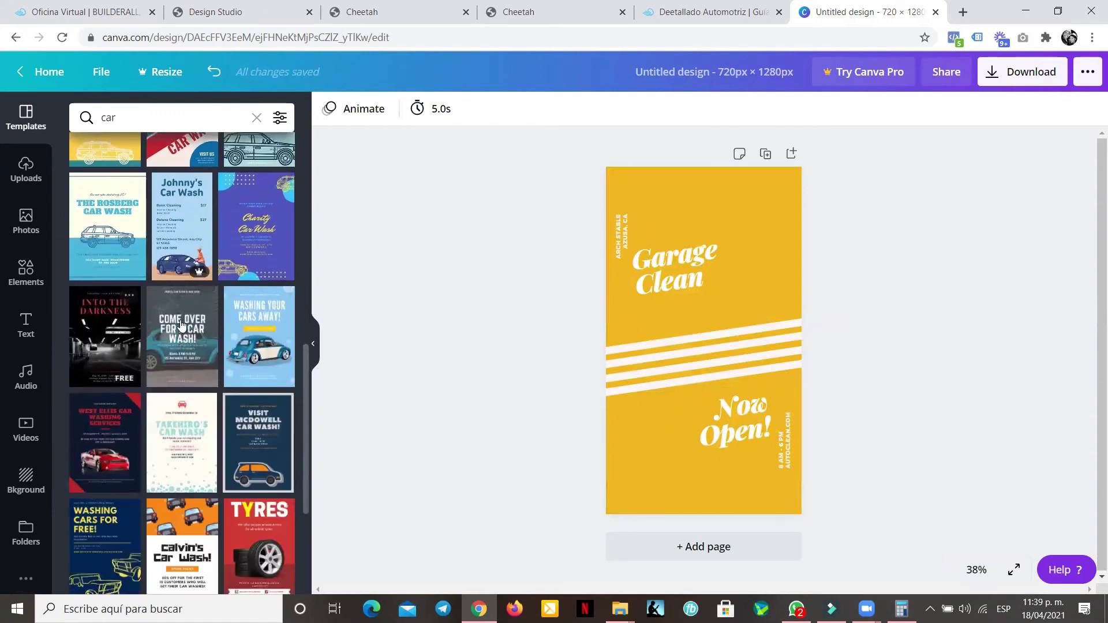
pyautogui.scroll(-1, 195, 321)
pyautogui.scroll(-6, 195, 321)
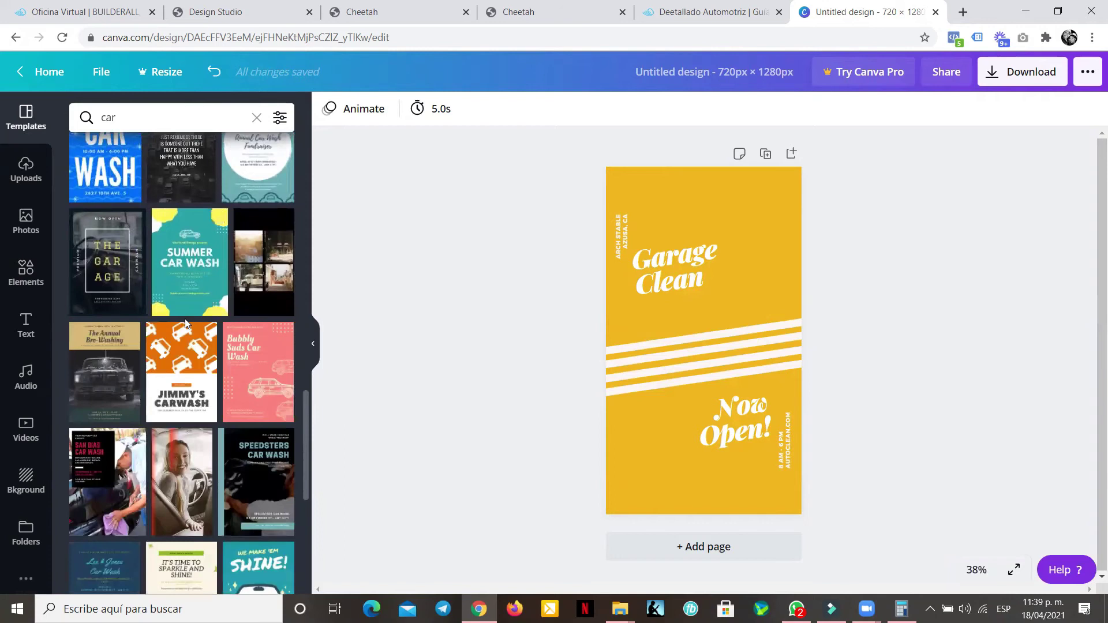
# - Search the elements library for "car" and look through the car graphics
pyautogui.click(26, 272)
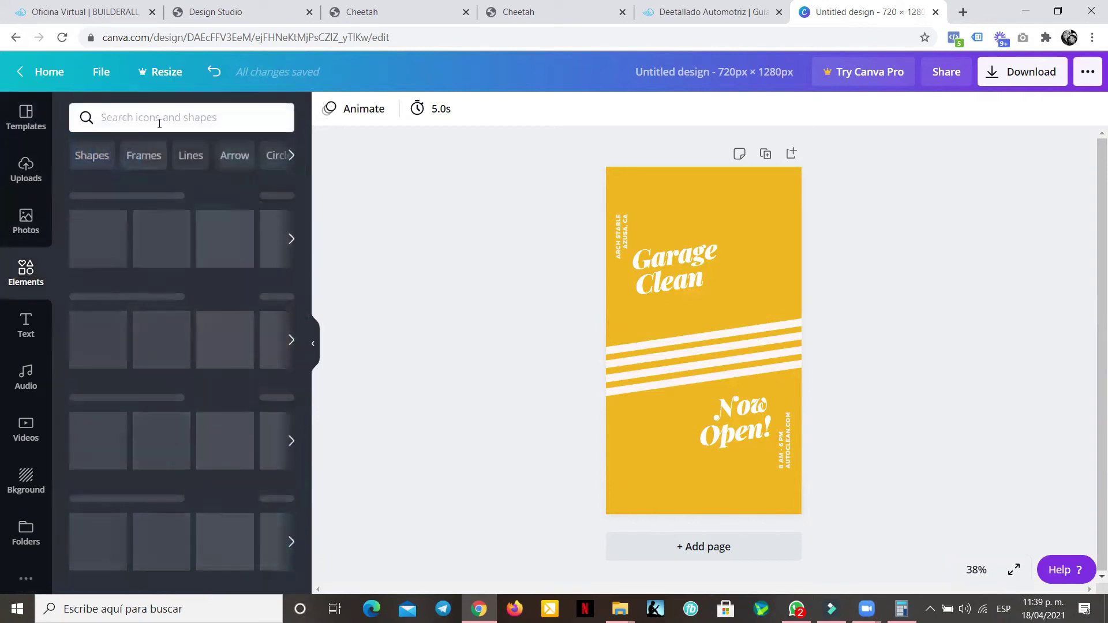
pyautogui.click(159, 123)
pyautogui.write('car')
pyautogui.press('Return')
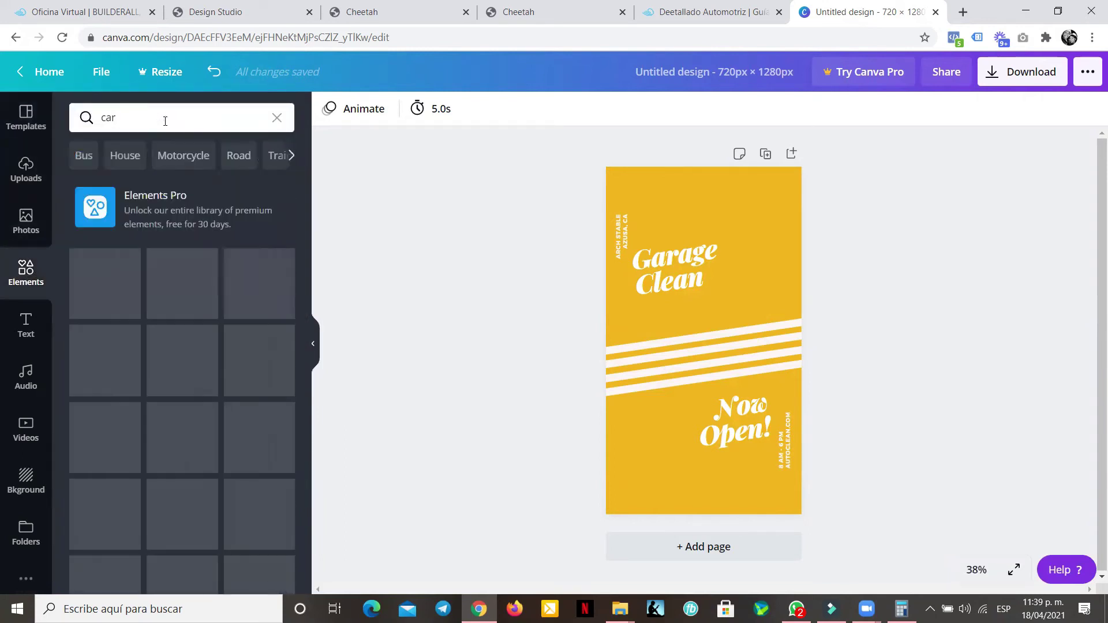
pyautogui.scroll(-1, 154, 358)
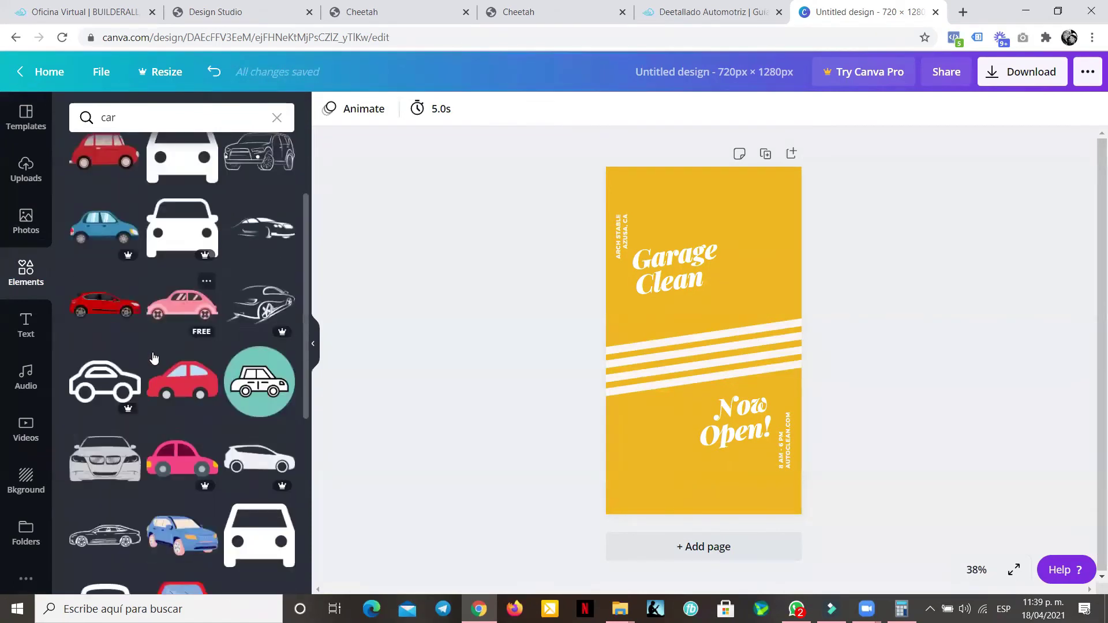
pyautogui.scroll(-2, 154, 358)
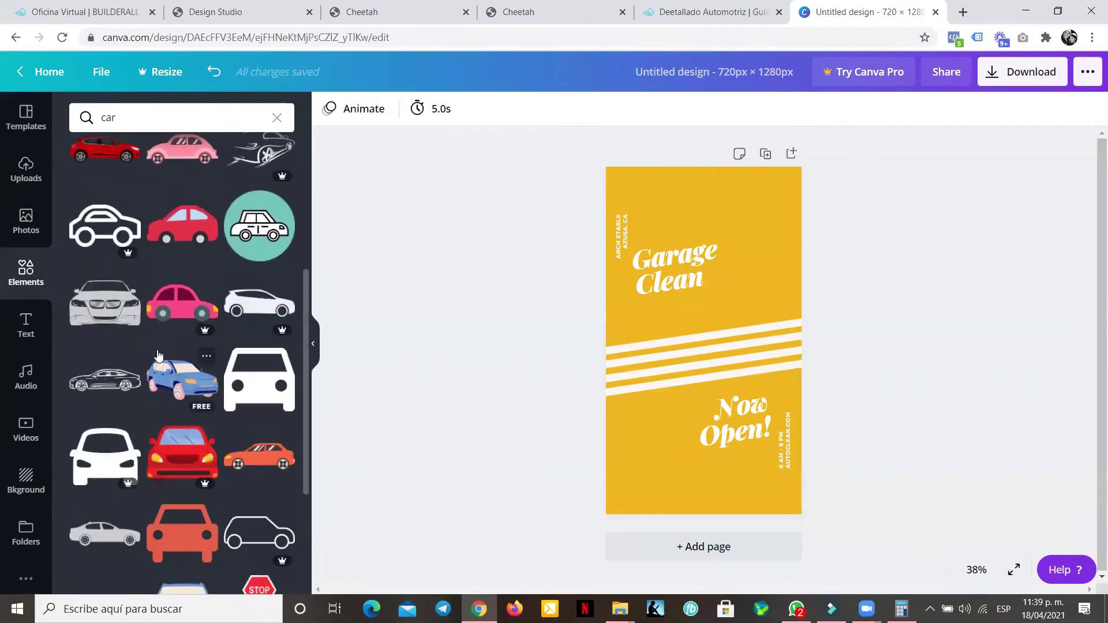
# - Add the grey front-view car graphic, enlarge it and centre it over the white stripes
pyautogui.click(104, 301)
pyautogui.moveTo(682, 354); pyautogui.dragTo(633, 339)
pyautogui.moveTo(718, 368); pyautogui.dragTo(779, 414)
pyautogui.moveTo(727, 363); pyautogui.dragTo(746, 363)
# - Replace the "Garage Clean" title with "guía GRATUITA"
pyautogui.doubleClick(692, 273)
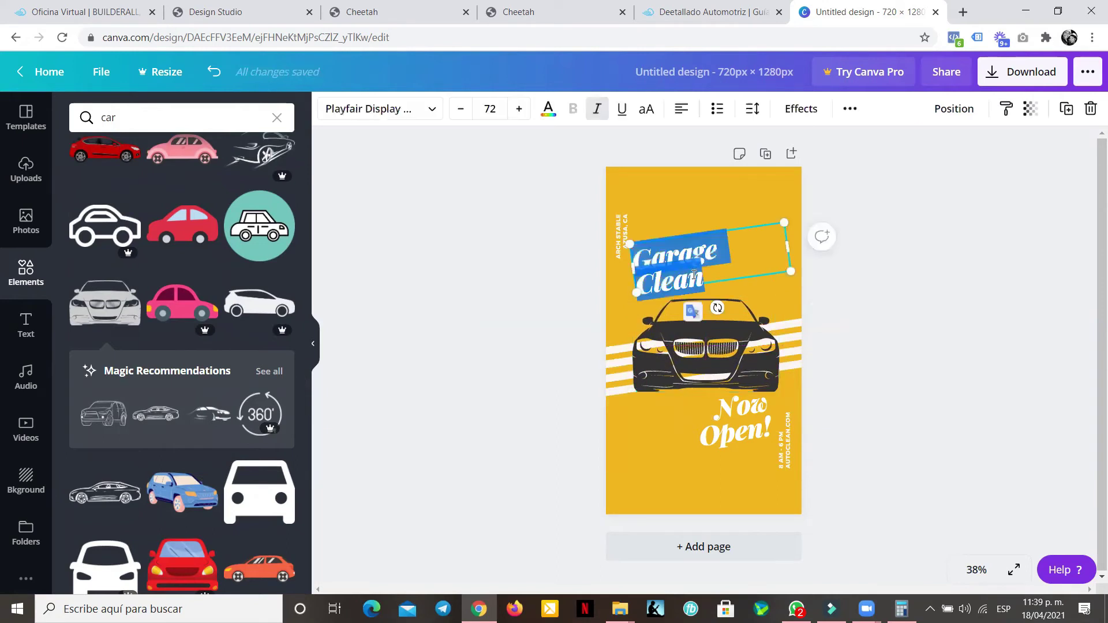
pyautogui.write('guía')
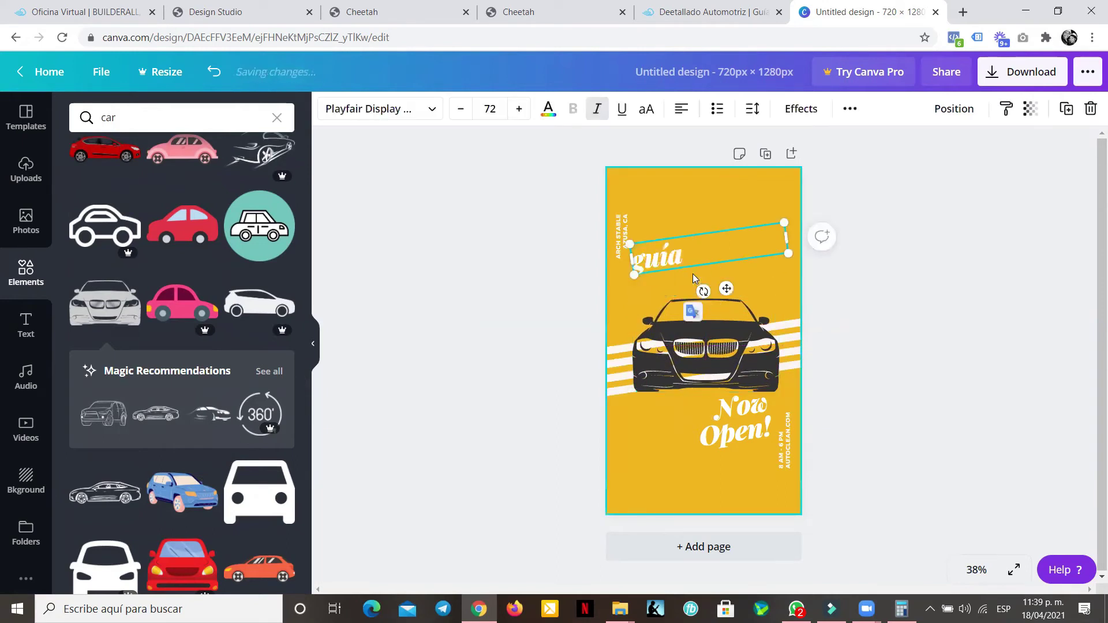
pyautogui.write(' GRATUITA')
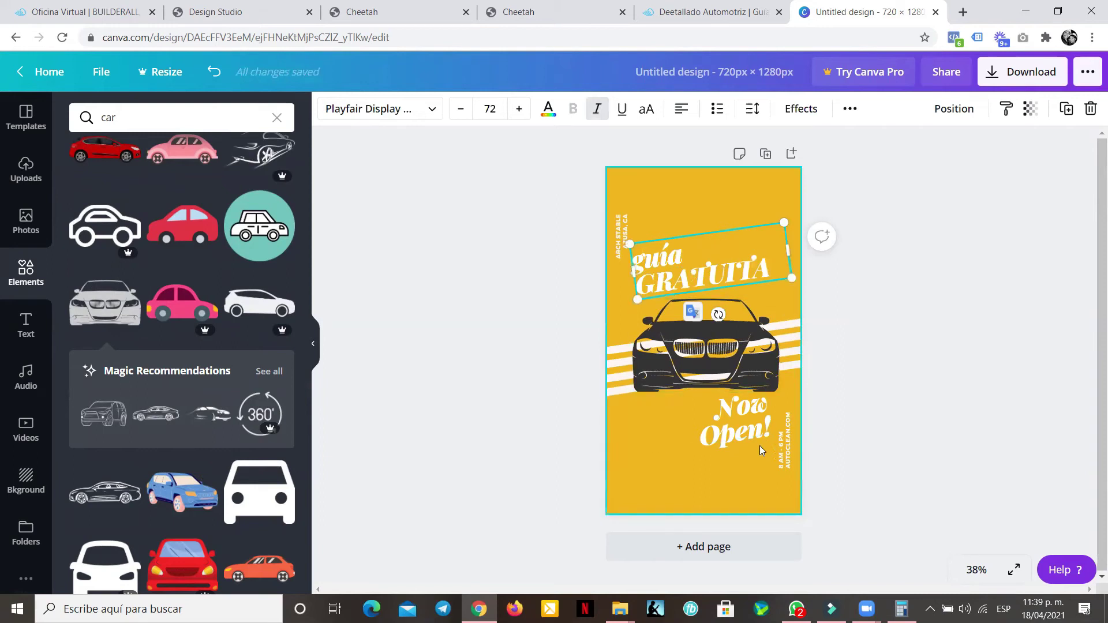
# - Replace the "Now Open!" text below the car with "Tu Pintura por más Tiempo"
pyautogui.doubleClick(754, 427)
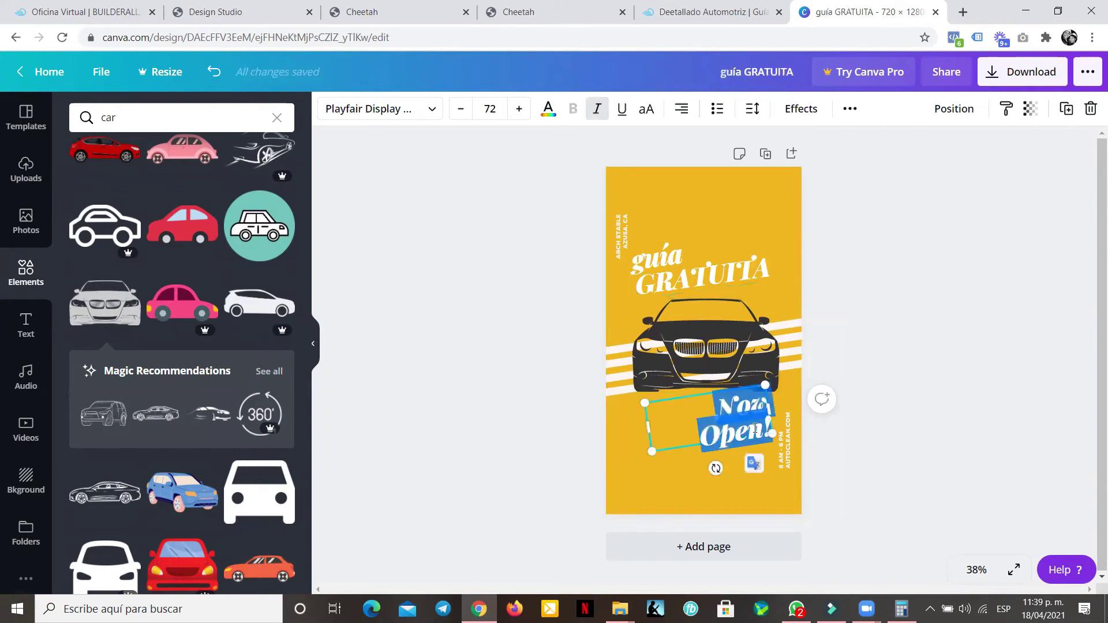
pyautogui.write('Tu')
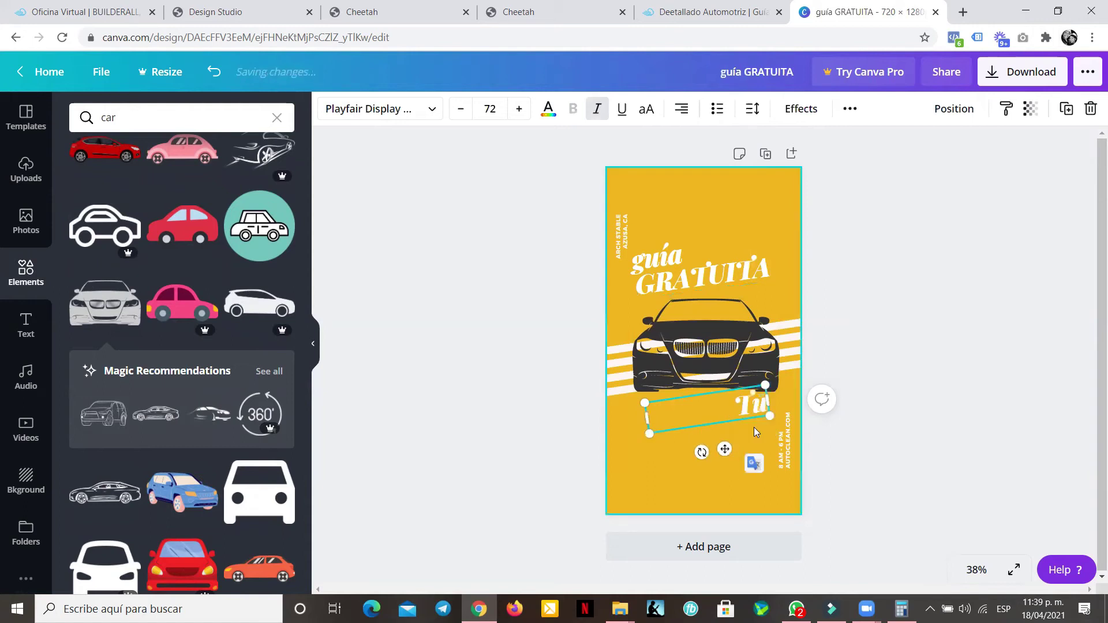
pyautogui.write(' Pintur')
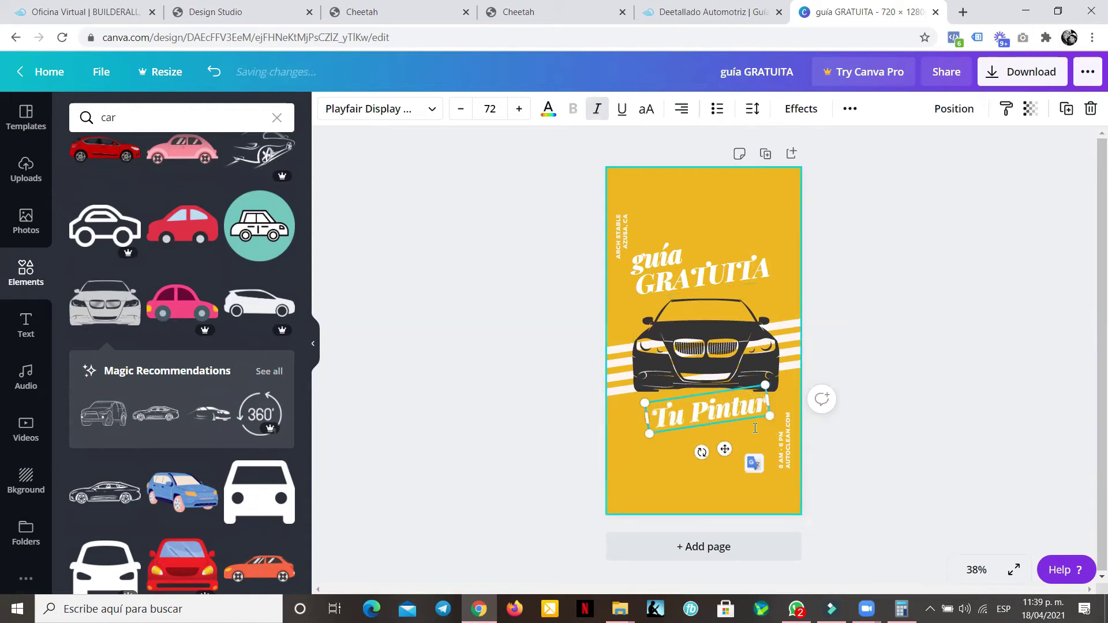
pyautogui.write('a por más Tu')
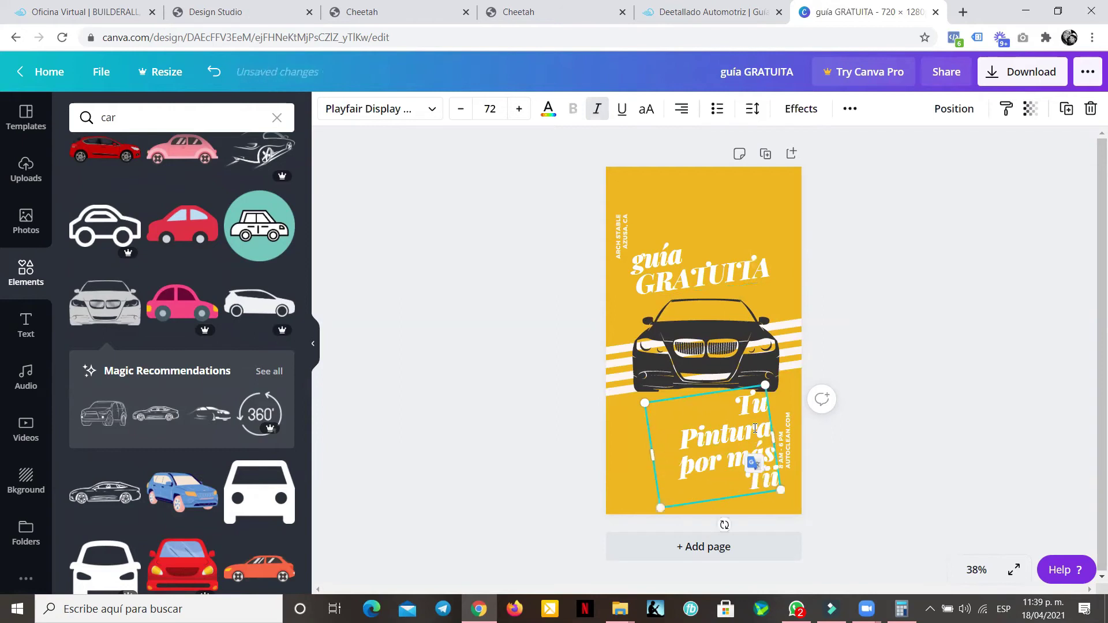
pyautogui.press('BackSpace')
pyautogui.write('iempo')
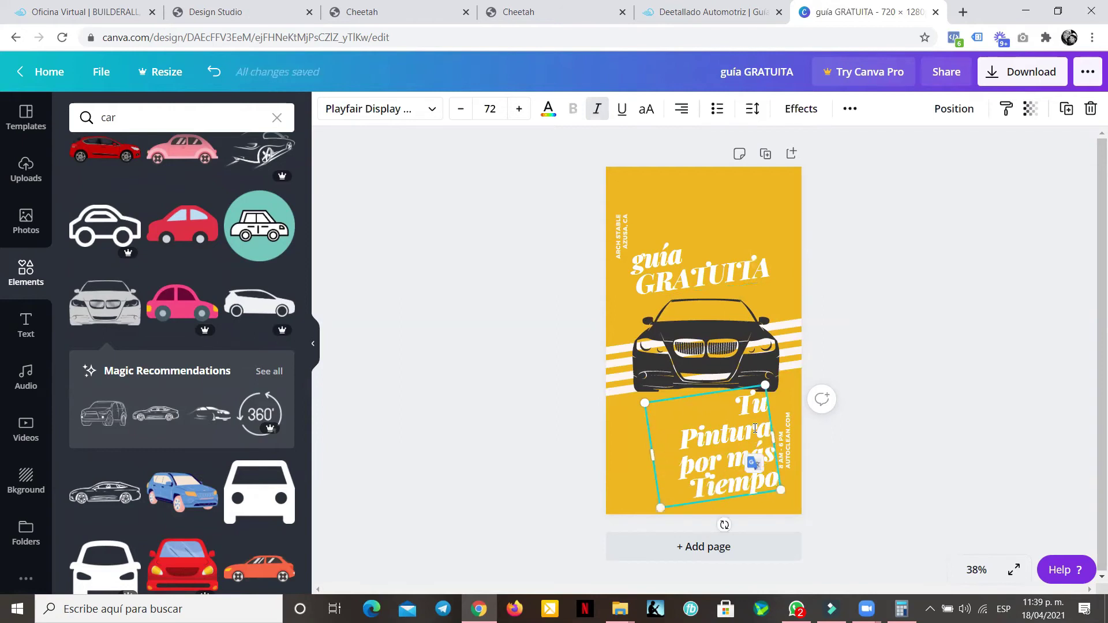
# - Shrink the text below the car to about size 59.8 and the title above it to about 65.9
pyautogui.click(983, 343)
pyautogui.click(773, 484)
pyautogui.moveTo(781, 491); pyautogui.dragTo(759, 466)
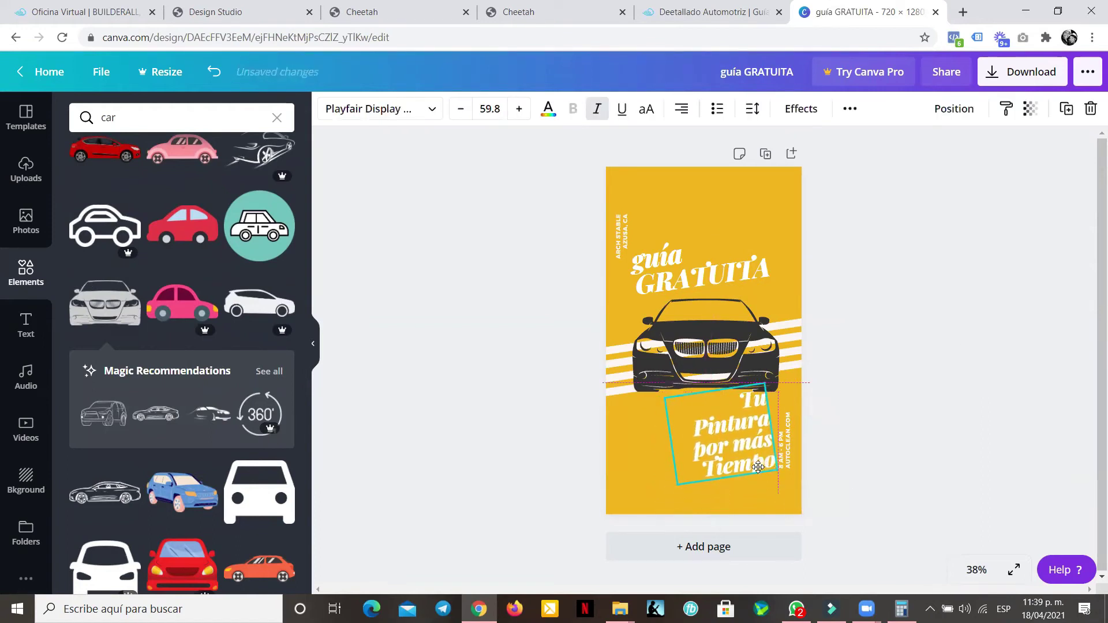
pyautogui.click(672, 276)
pyautogui.moveTo(783, 222); pyautogui.dragTo(771, 229)
# - Colour the title dark grey and the "Tu Pintura por más Tiempo" text black, moving the latter slightly down from the car
pyautogui.click(549, 109)
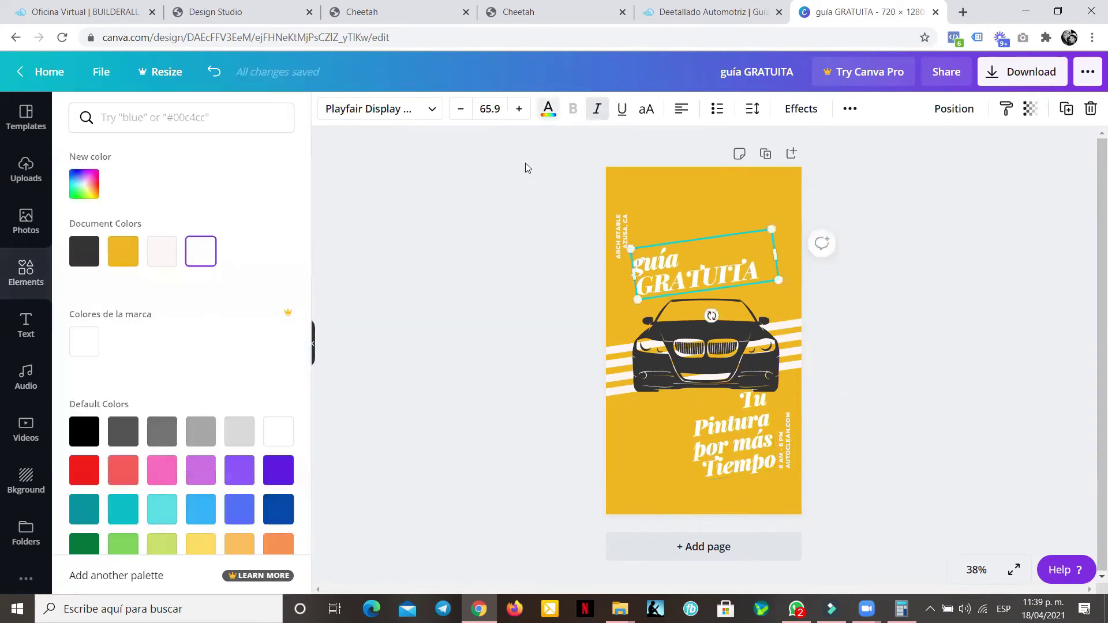
pyautogui.click(85, 251)
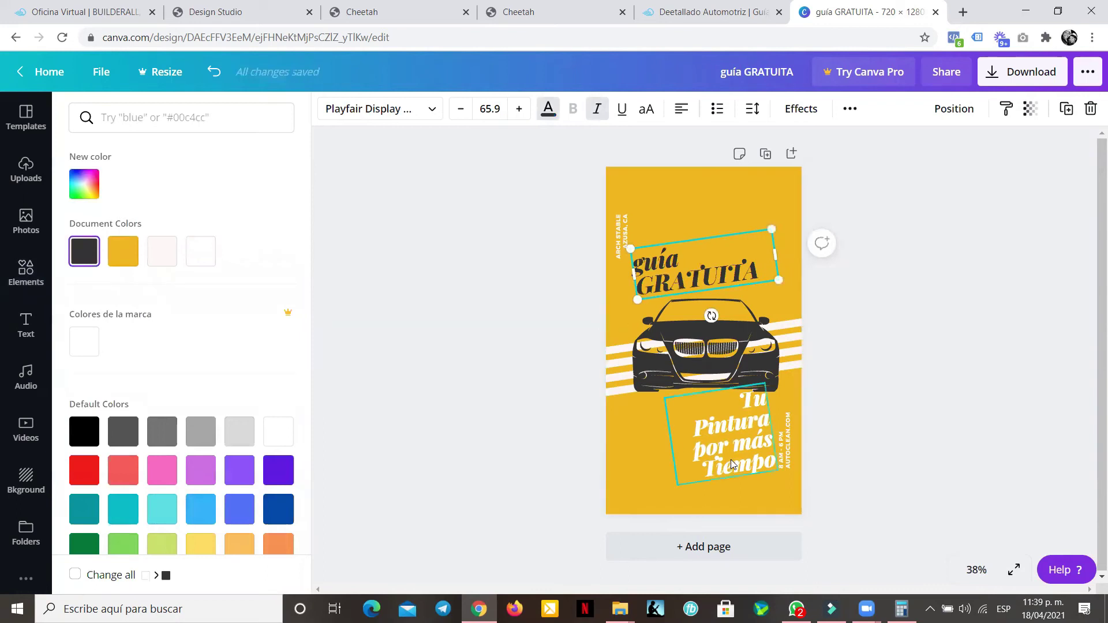
pyautogui.click(732, 464)
pyautogui.click(84, 432)
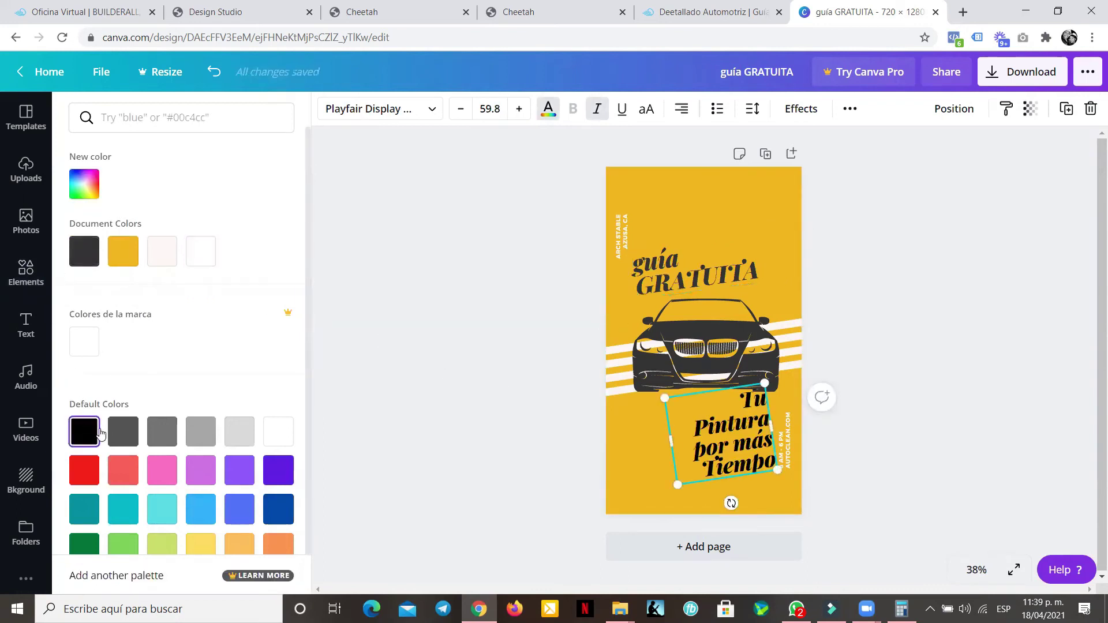
pyautogui.moveTo(750, 439); pyautogui.dragTo(749, 447)
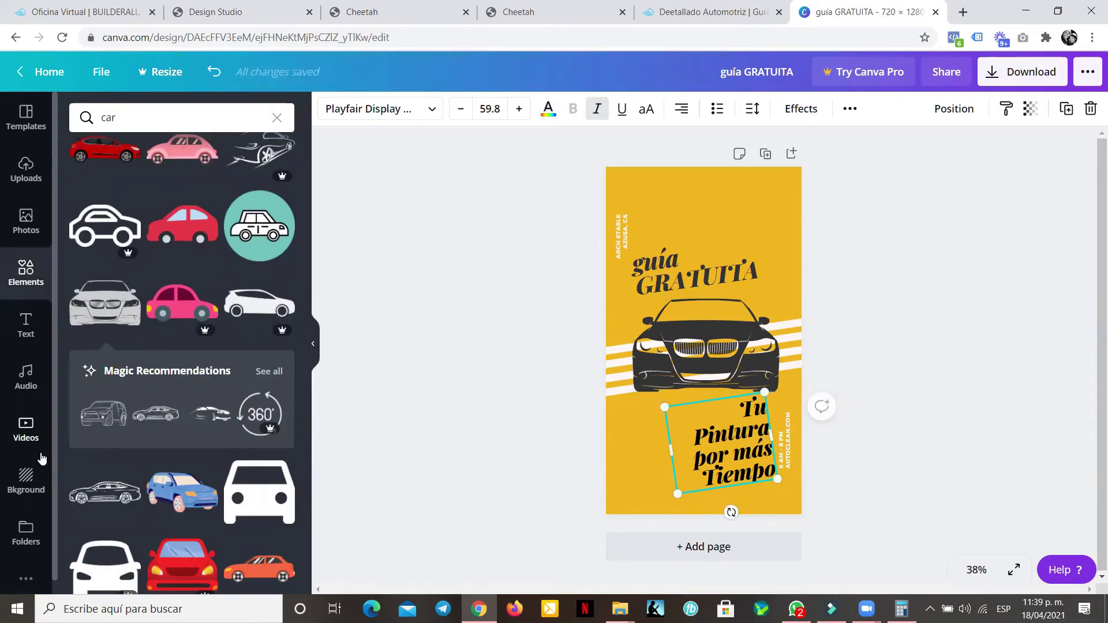
# - Clear the car search, open the full Gradients element collection and look through its shapes
pyautogui.click(277, 118)
pyautogui.scroll(-10, 200, 251)
pyautogui.scroll(-5, 201, 253)
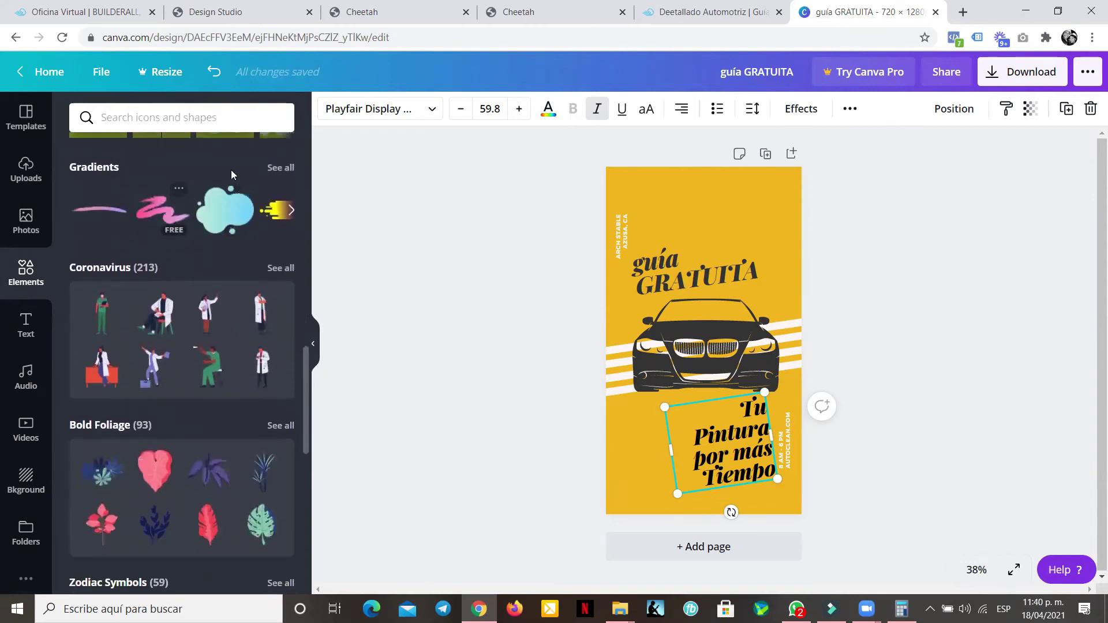
pyautogui.click(280, 168)
pyautogui.scroll(-3, 186, 282)
pyautogui.scroll(-5, 186, 281)
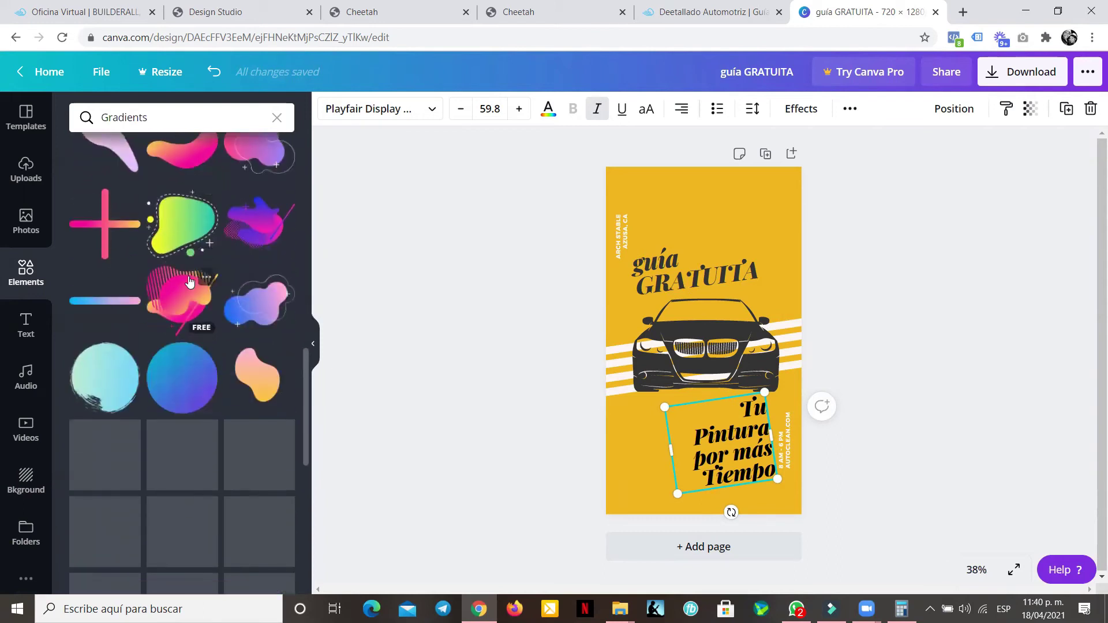
pyautogui.scroll(-5, 187, 280)
pyautogui.scroll(-3, 185, 283)
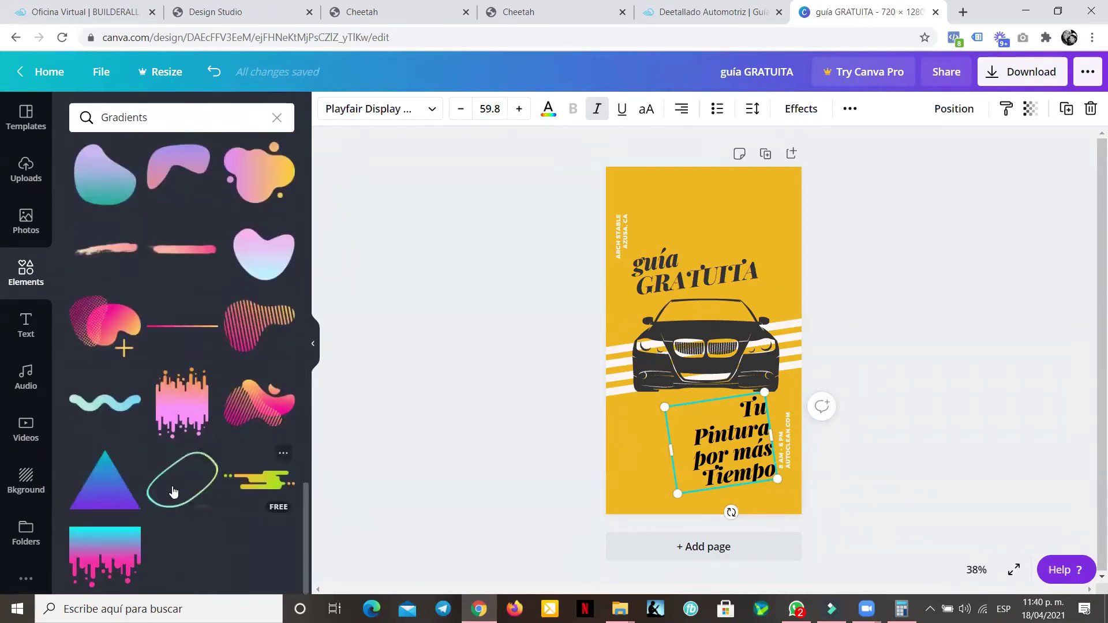
# - Add the cyan-and-pink dripping paint graphic and enlarge it so its drips span the cover's upper edge
pyautogui.click(107, 539)
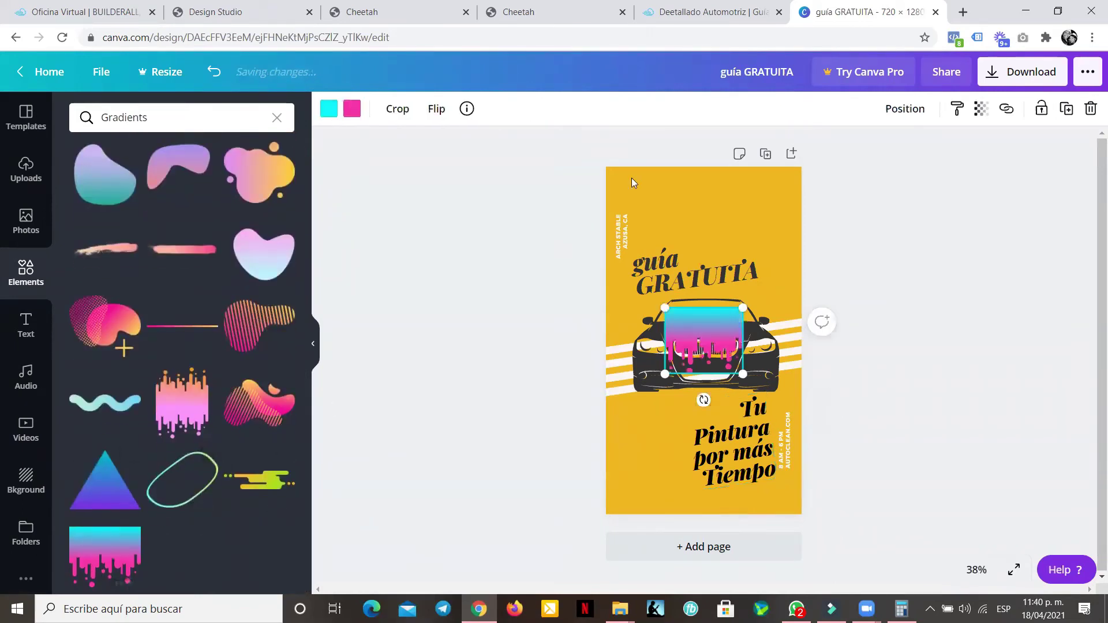
pyautogui.moveTo(702, 327); pyautogui.dragTo(784, 189)
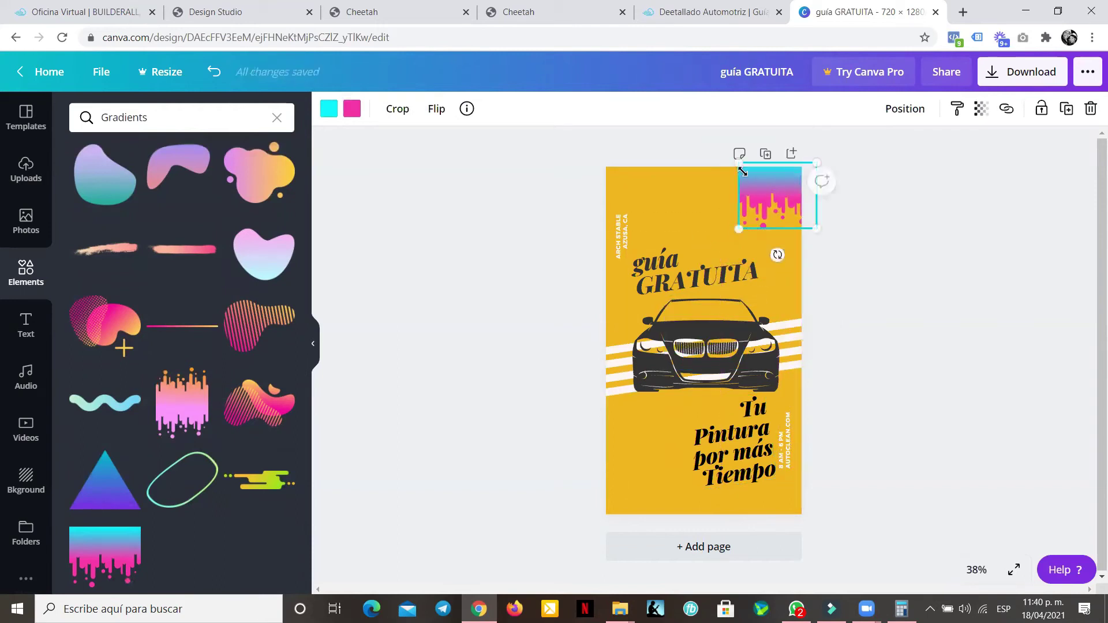
pyautogui.moveTo(688, 152); pyautogui.dragTo(480, 120)
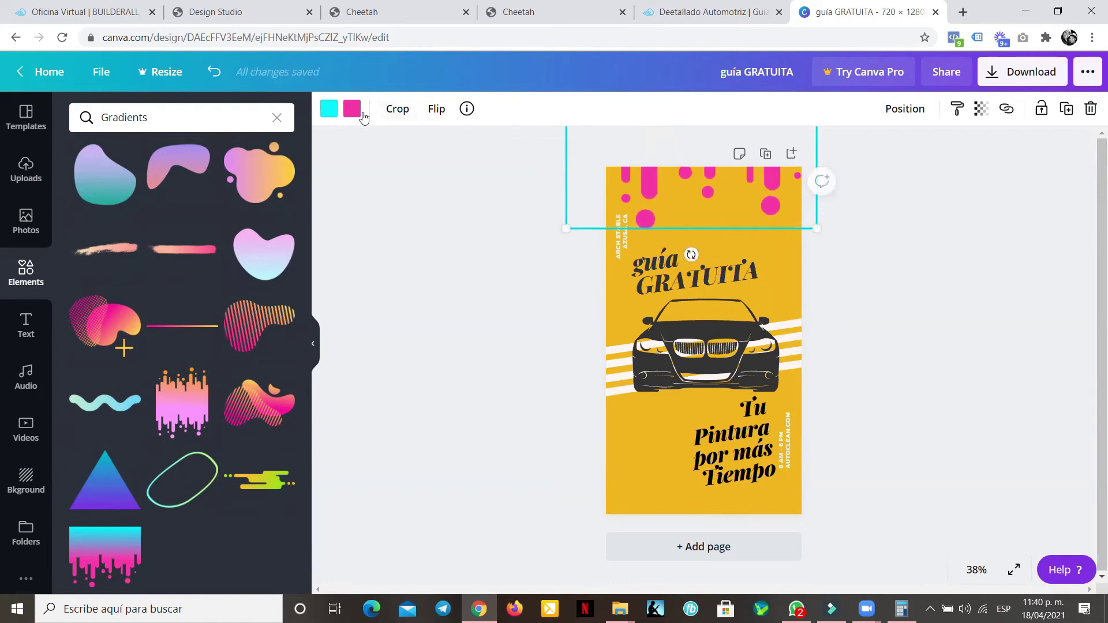
# - Recolour the pink drips, trying orange and red before applying the document's dark grey
pyautogui.click(351, 108)
pyautogui.scroll(-1, 161, 377)
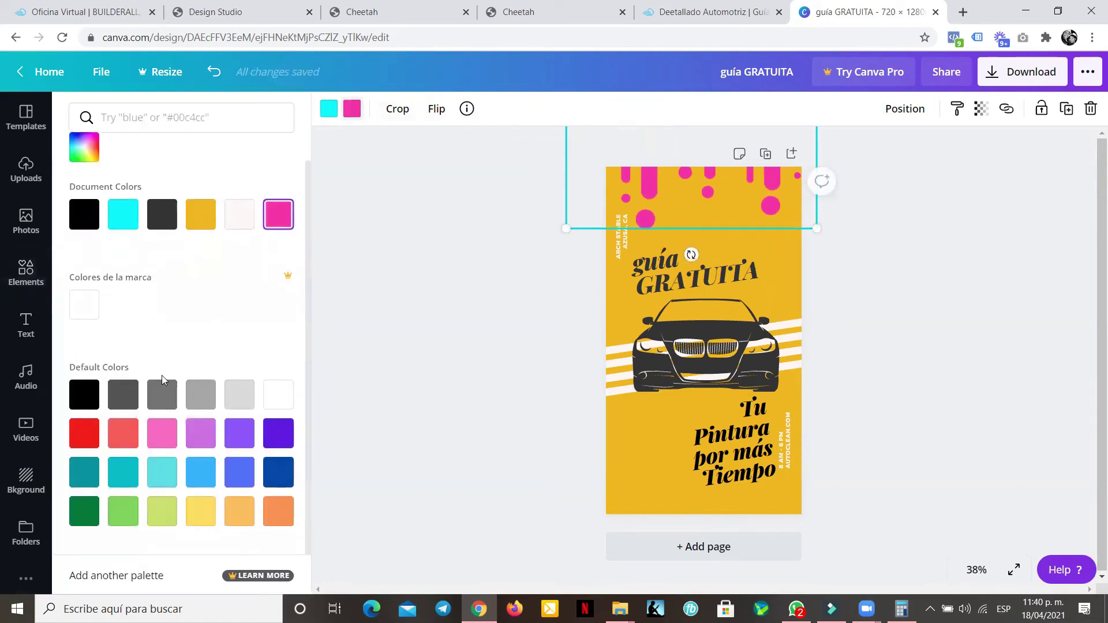
pyautogui.click(278, 512)
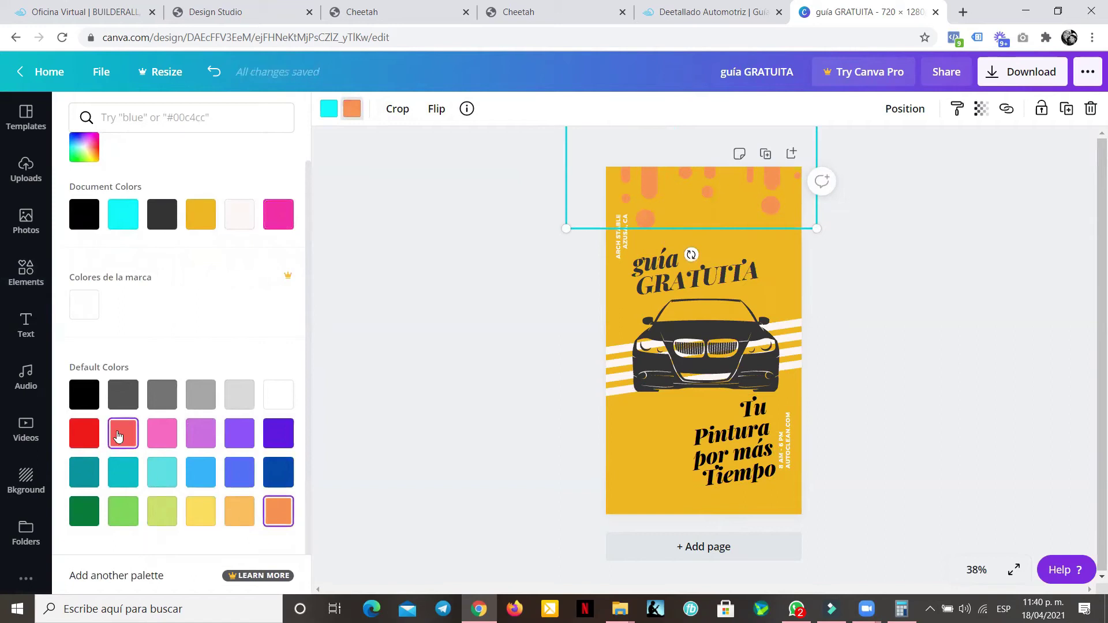
pyautogui.click(85, 433)
pyautogui.click(162, 214)
pyautogui.click(901, 311)
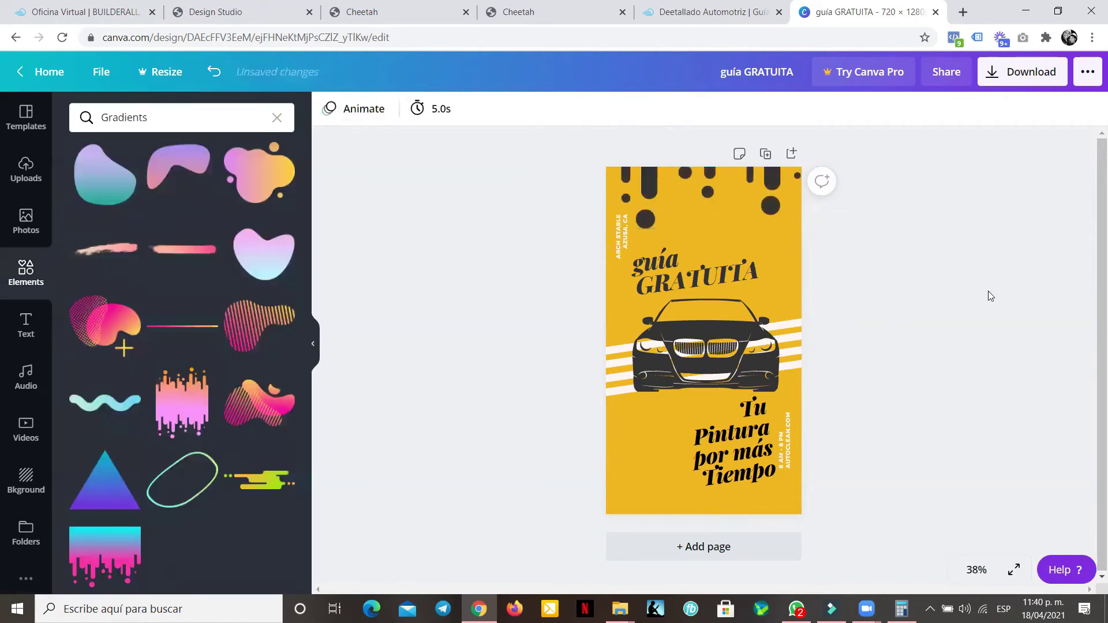
# - Download the cover design and upload guía GRATUITA.png to the Book mockup in Design Studio
pyautogui.click(1010, 76)
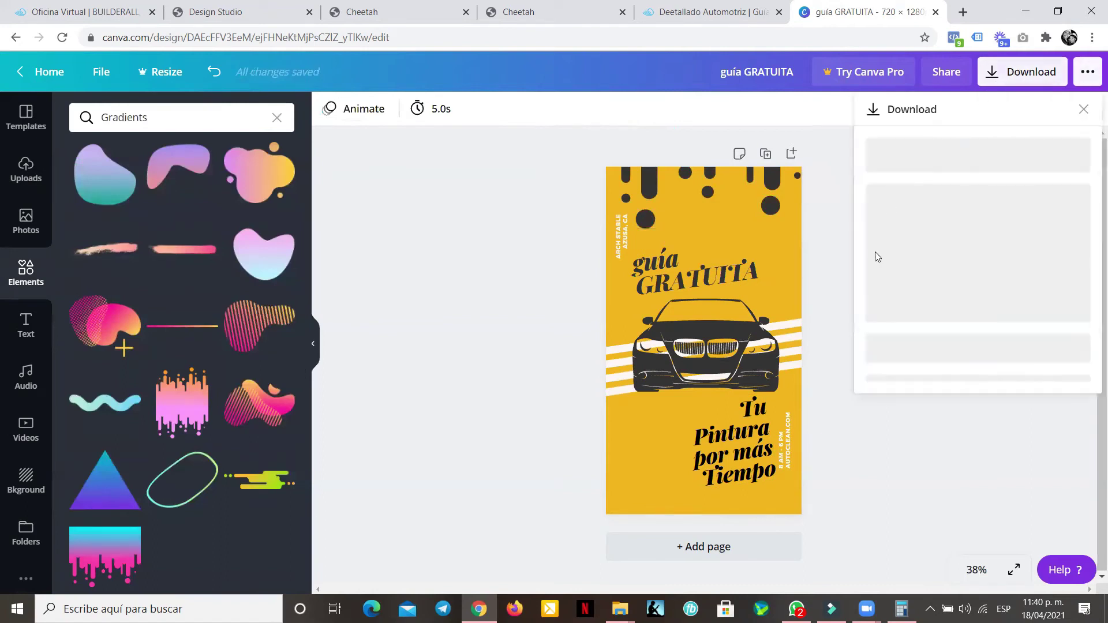
pyautogui.click(988, 320)
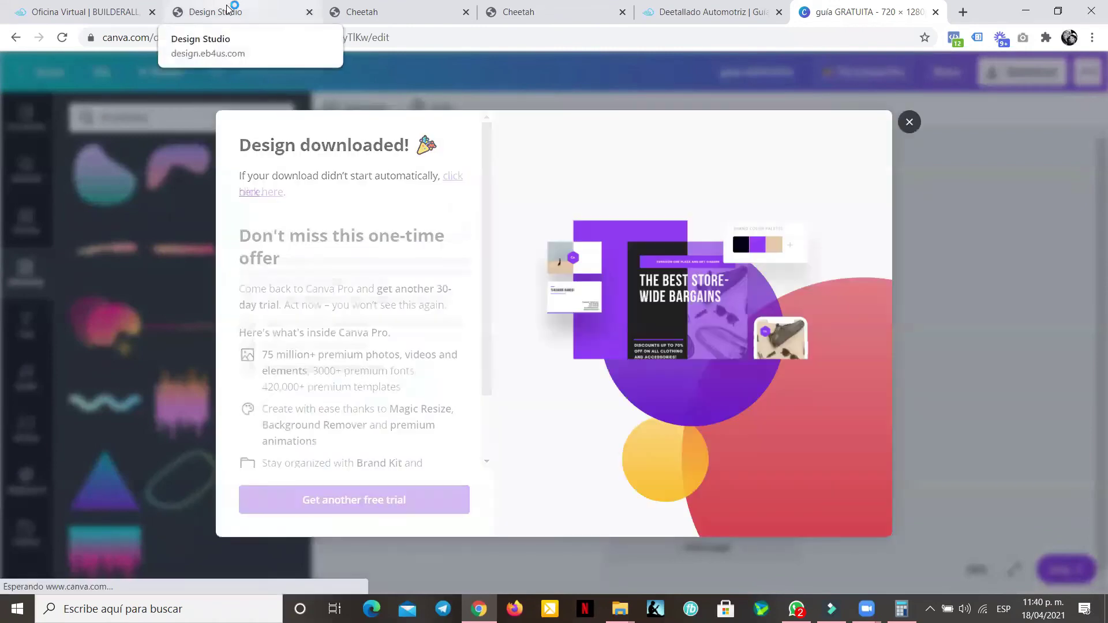
pyautogui.click(231, 10)
pyautogui.click(947, 118)
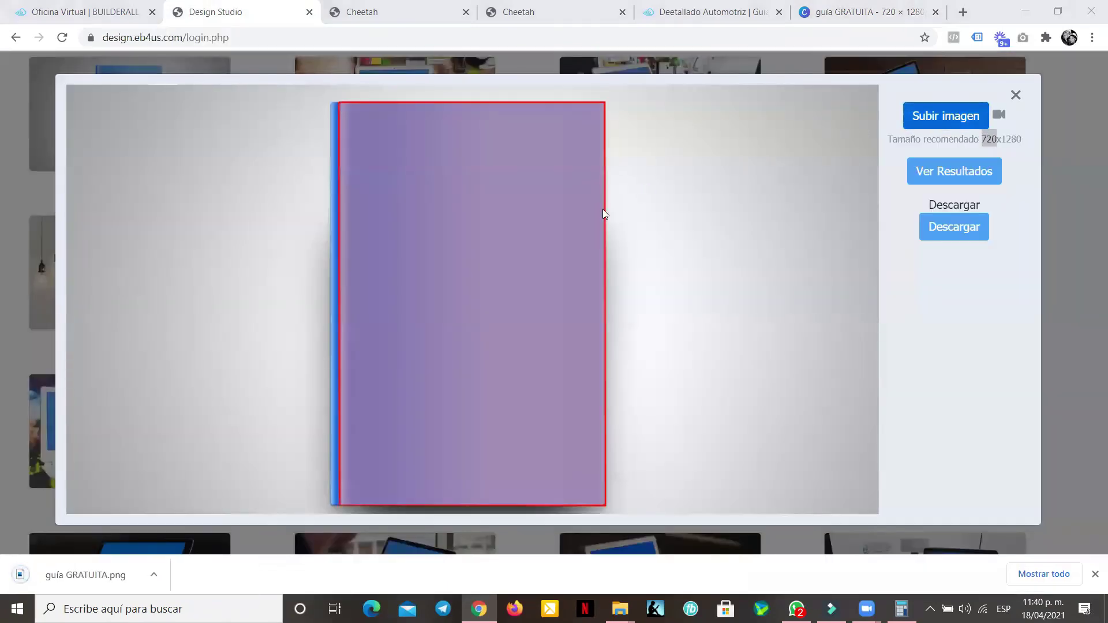
pyautogui.doubleClick(307, 223)
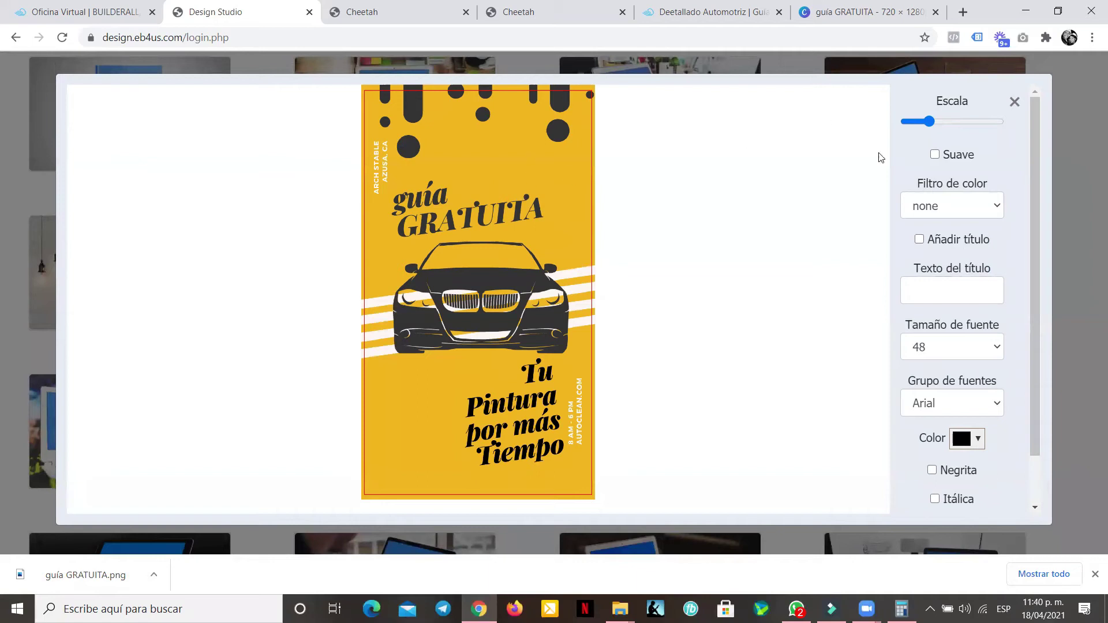
# - Accept the uploaded cover's default placement and generate the Book mockup result
pyautogui.scroll(-1, 997, 399)
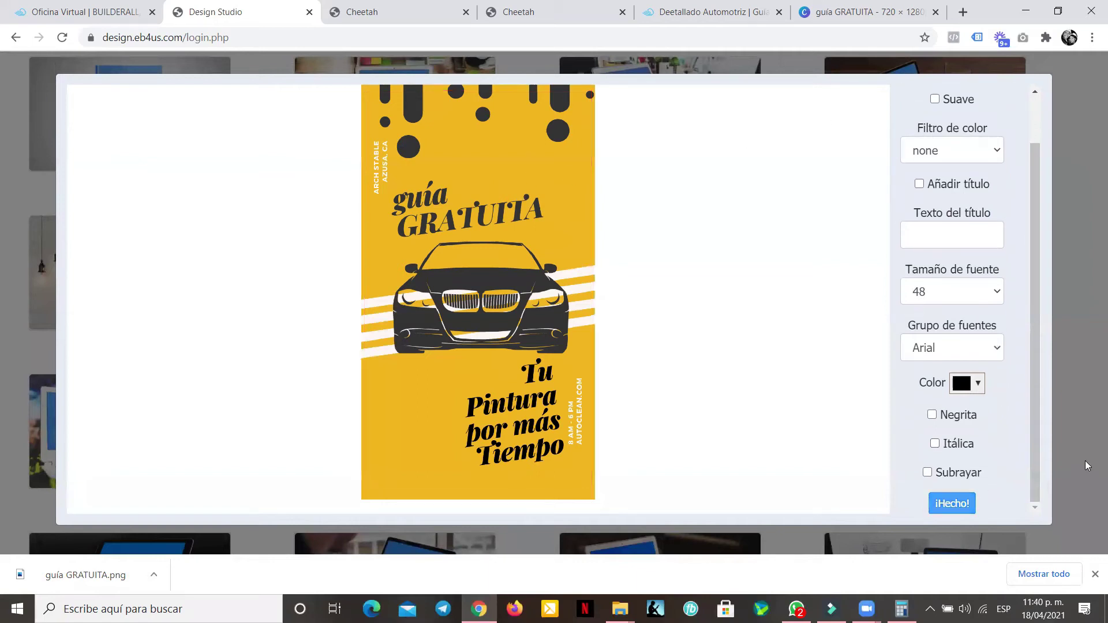
pyautogui.press('Escape')
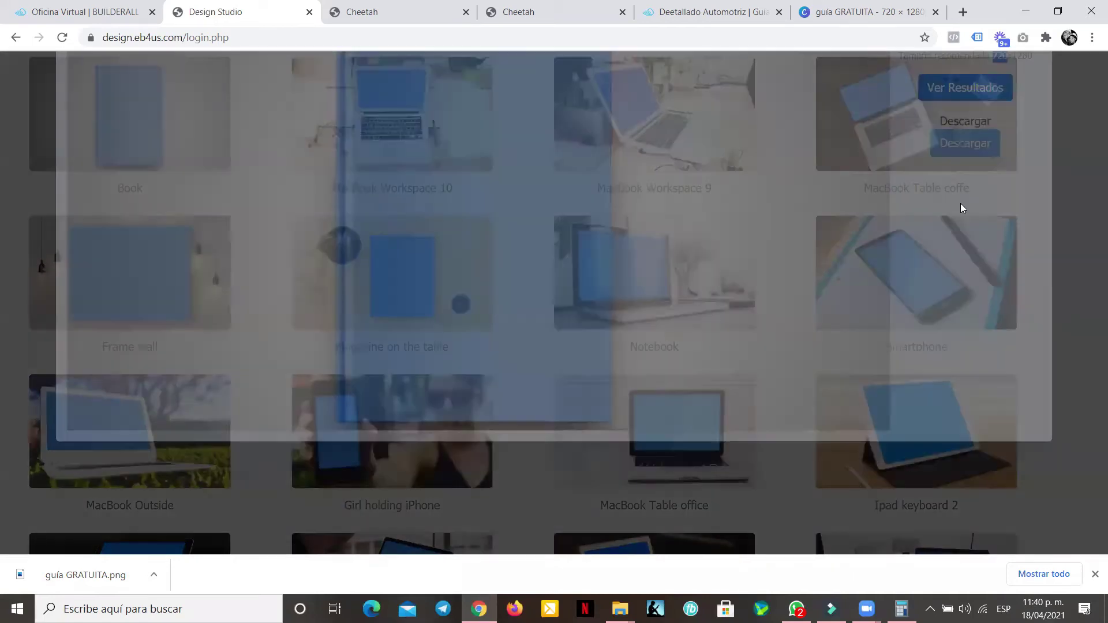
pyautogui.click(965, 181)
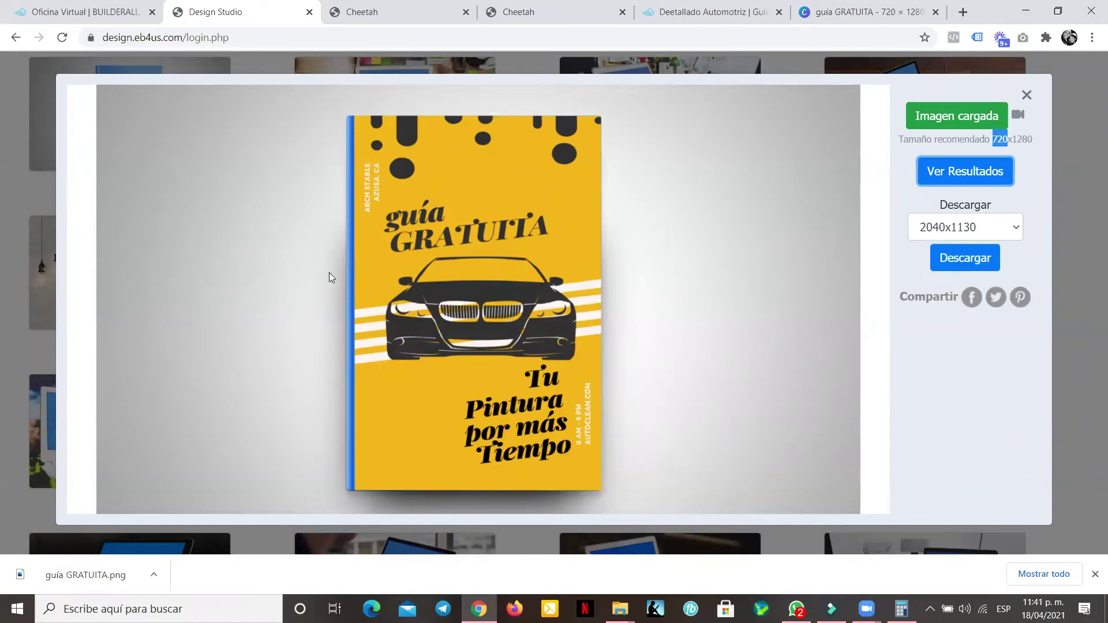
# - Download the Book mockup at 2040x1130 and again at 960x540
pyautogui.moveTo(378, 185); pyautogui.dragTo(386, 169)
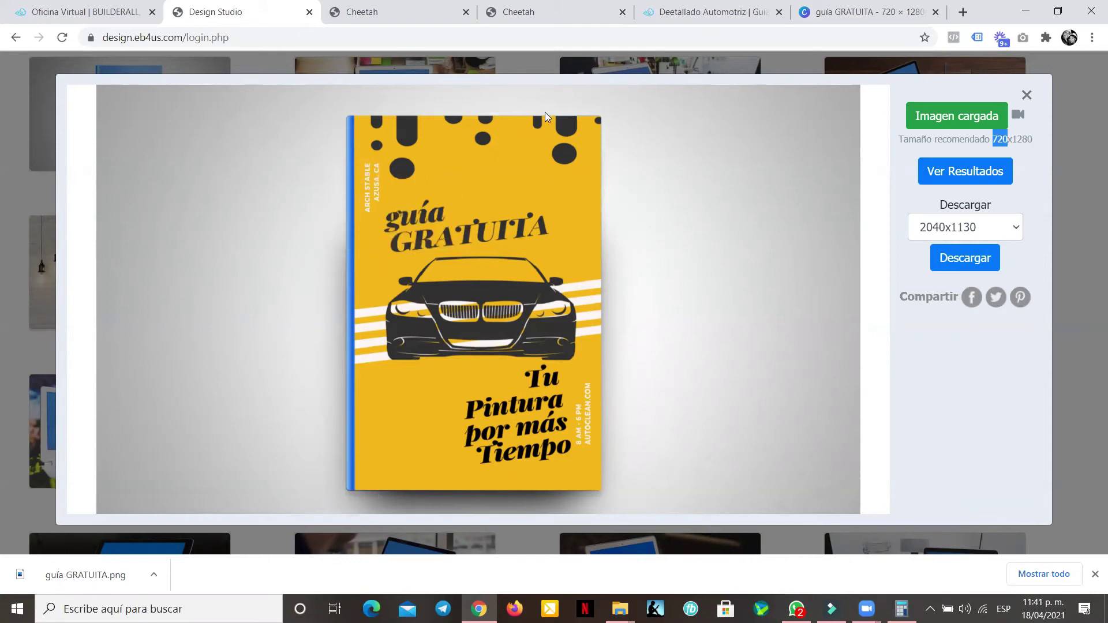
pyautogui.click(981, 258)
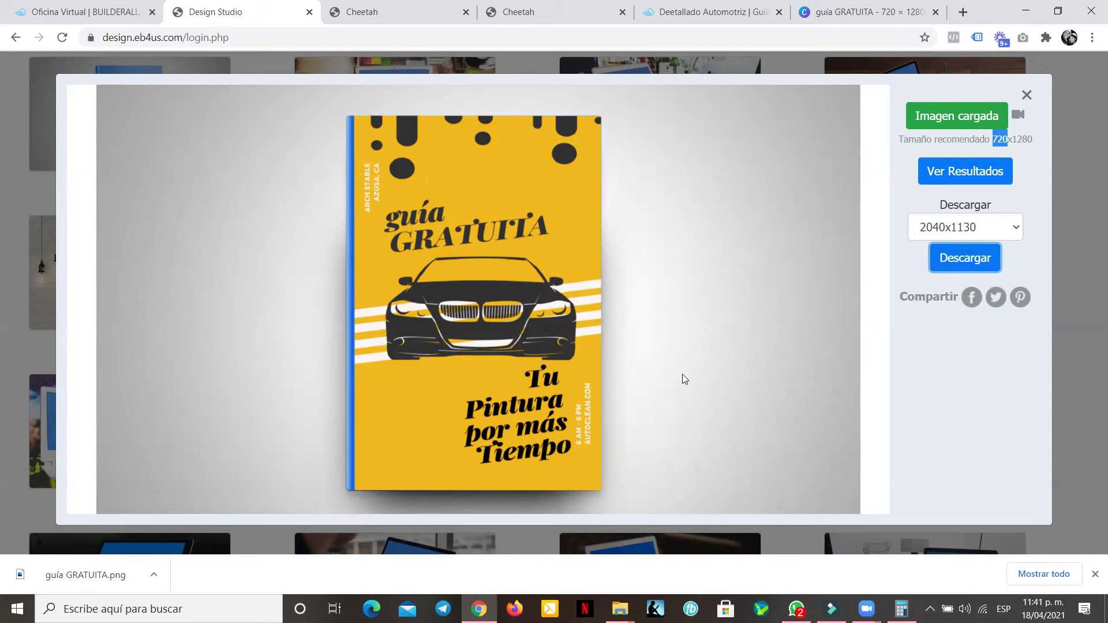
pyautogui.click(972, 226)
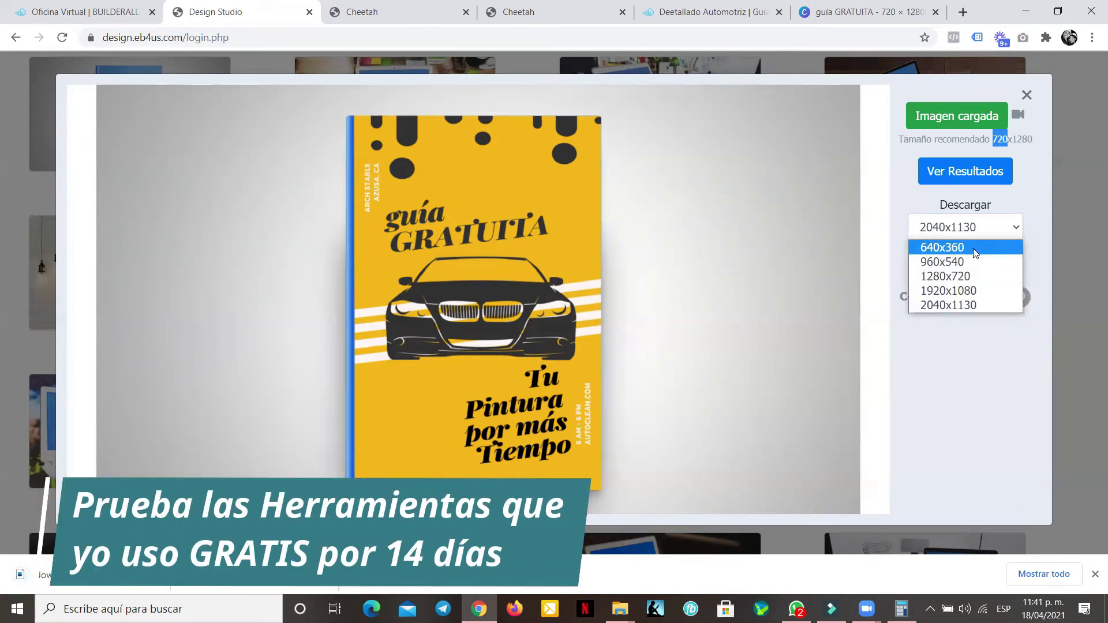
pyautogui.click(974, 262)
pyautogui.click(980, 258)
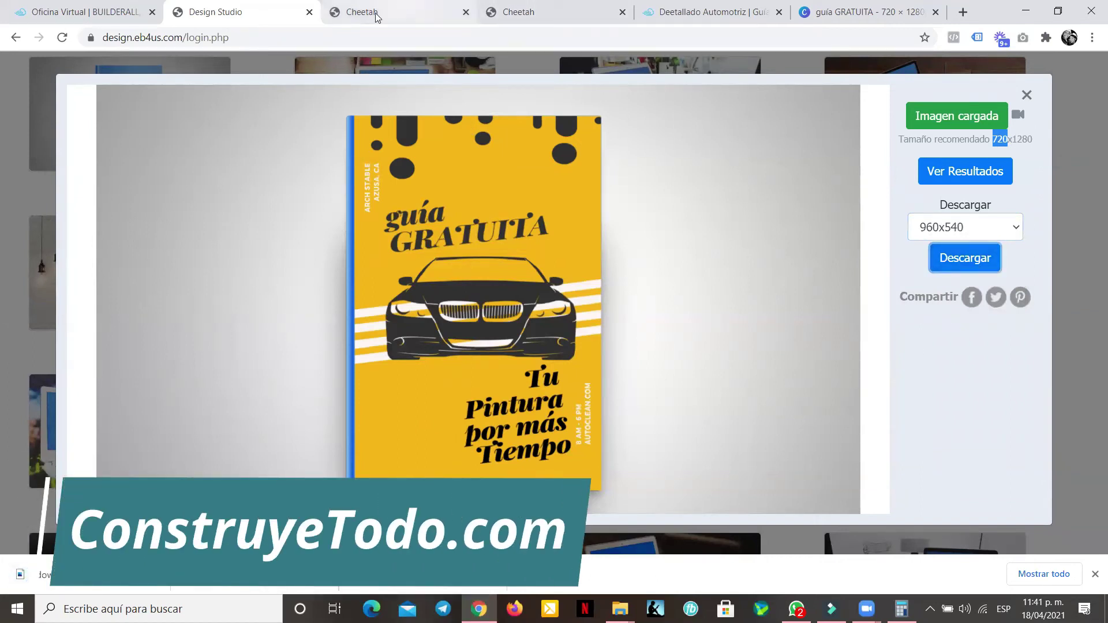
pyautogui.click(493, 11)
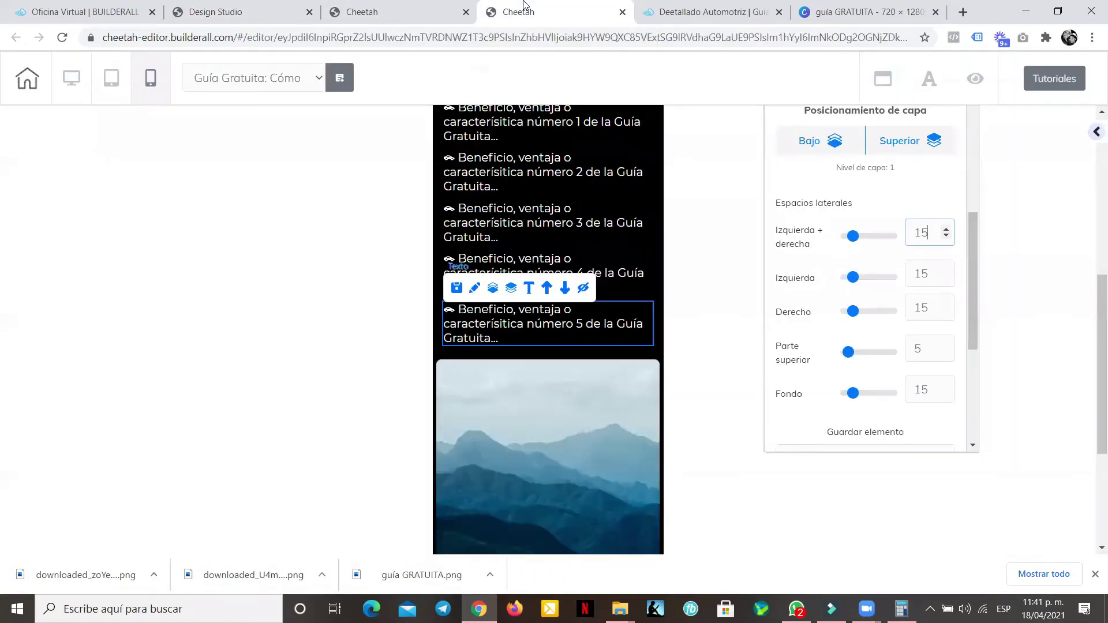
pyautogui.click(70, 77)
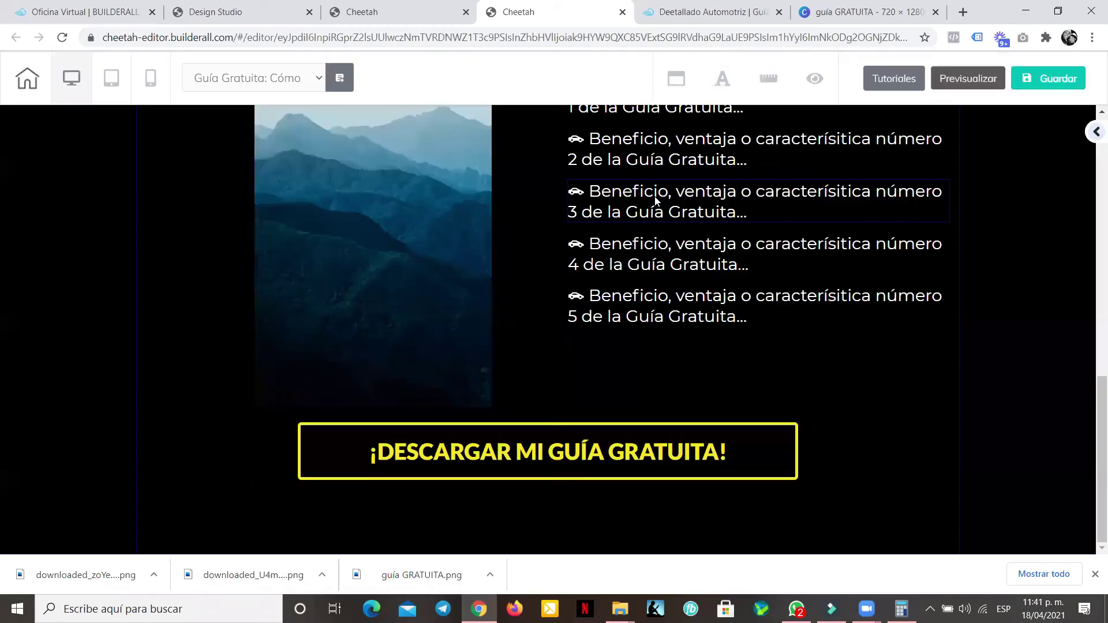
pyautogui.click(469, 206)
pyautogui.scroll(5, 594, 207)
pyautogui.click(594, 205)
pyautogui.click(634, 499)
pyautogui.click(888, 106)
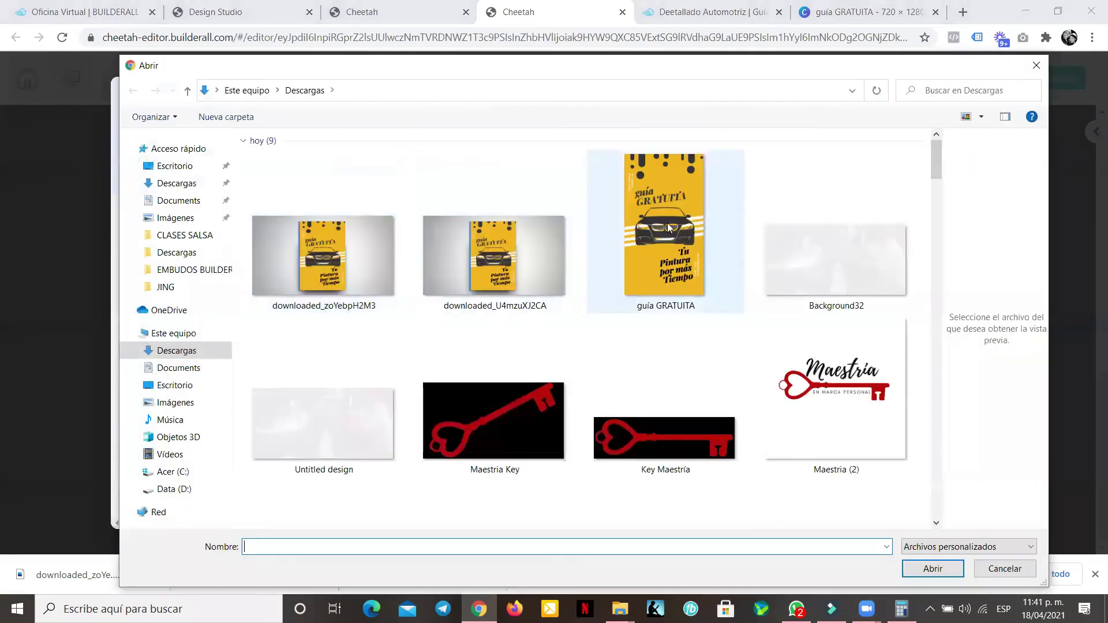
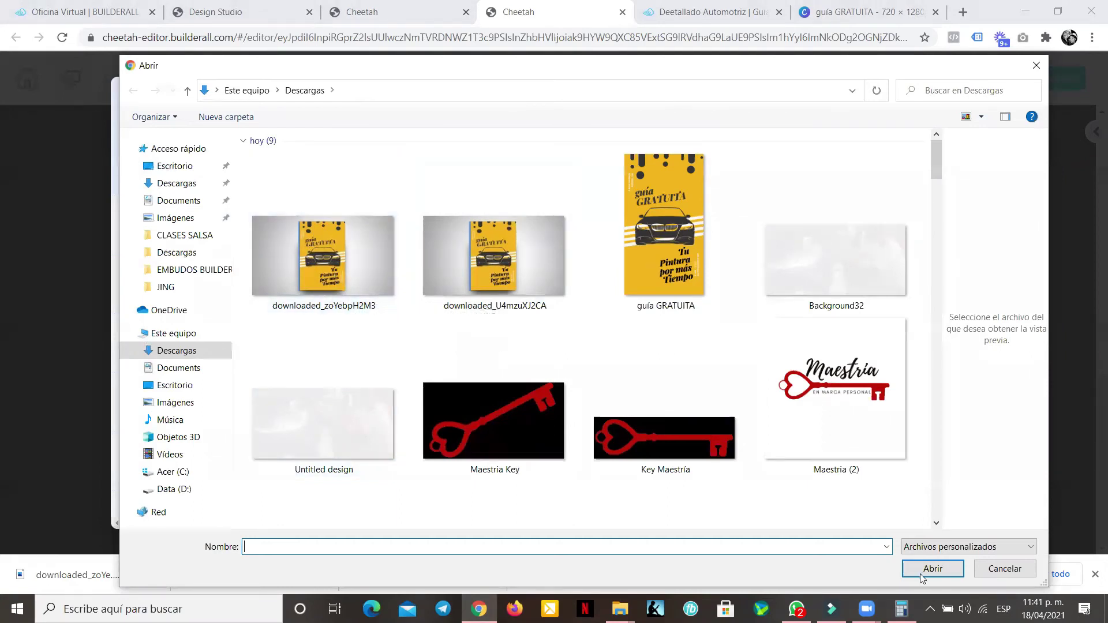
pyautogui.click(1005, 569)
# - Switch to Pixlr X at pixlr.com/editor/ and open the 960 x 540 mockup image downloaded_zoYebpH2M3
pyautogui.click(882, 23)
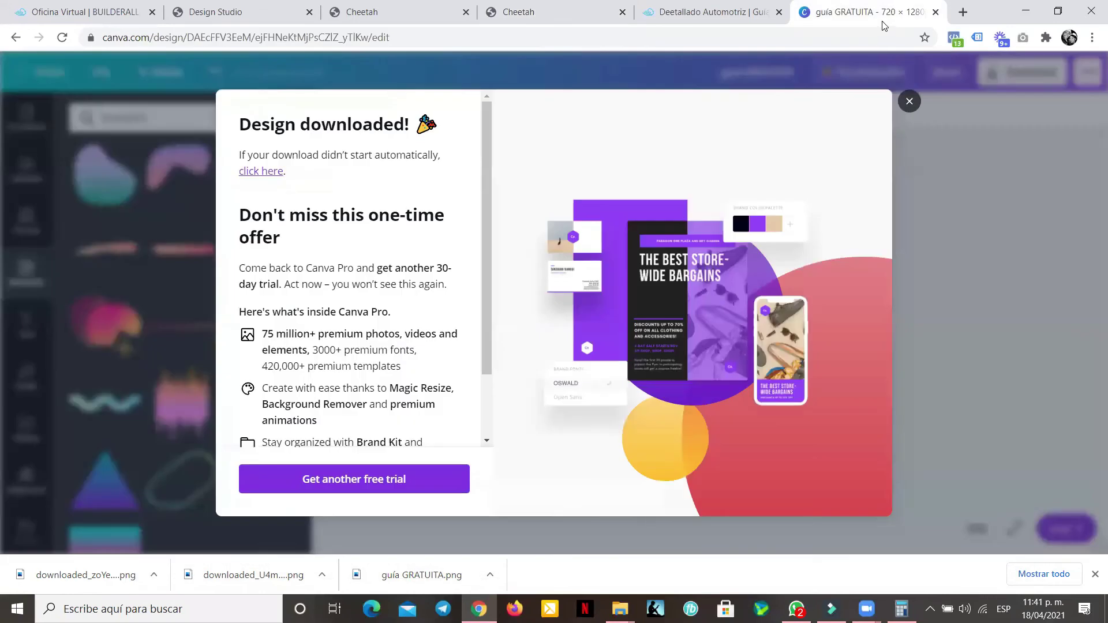
pyautogui.hotkey('ctrl', 'l')
pyautogui.write('pixlr.com/editor/')
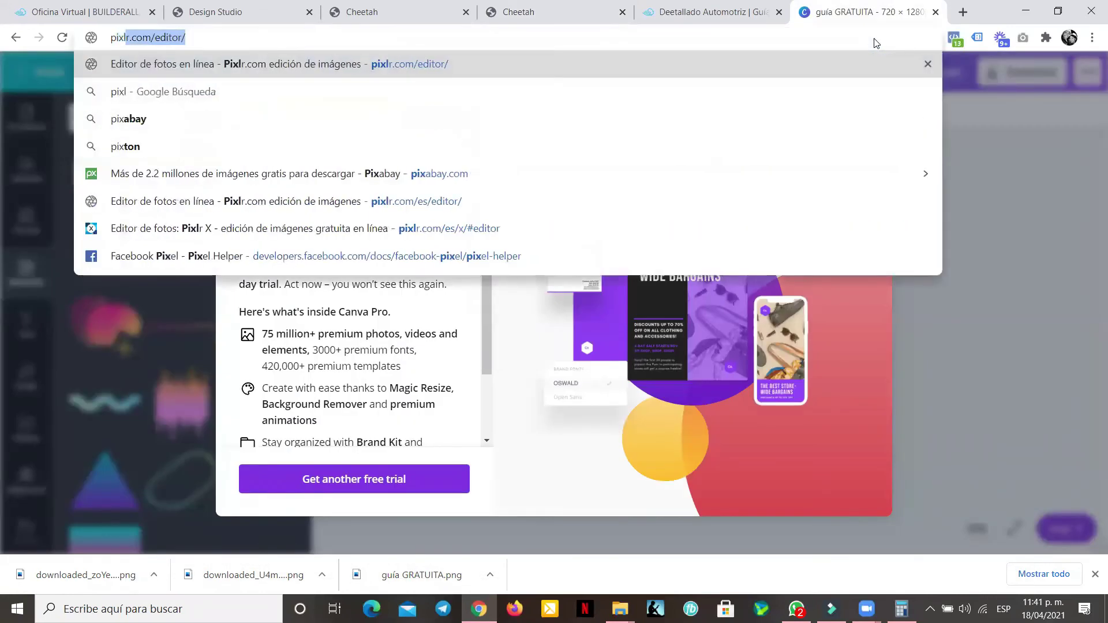
pyautogui.press('Return')
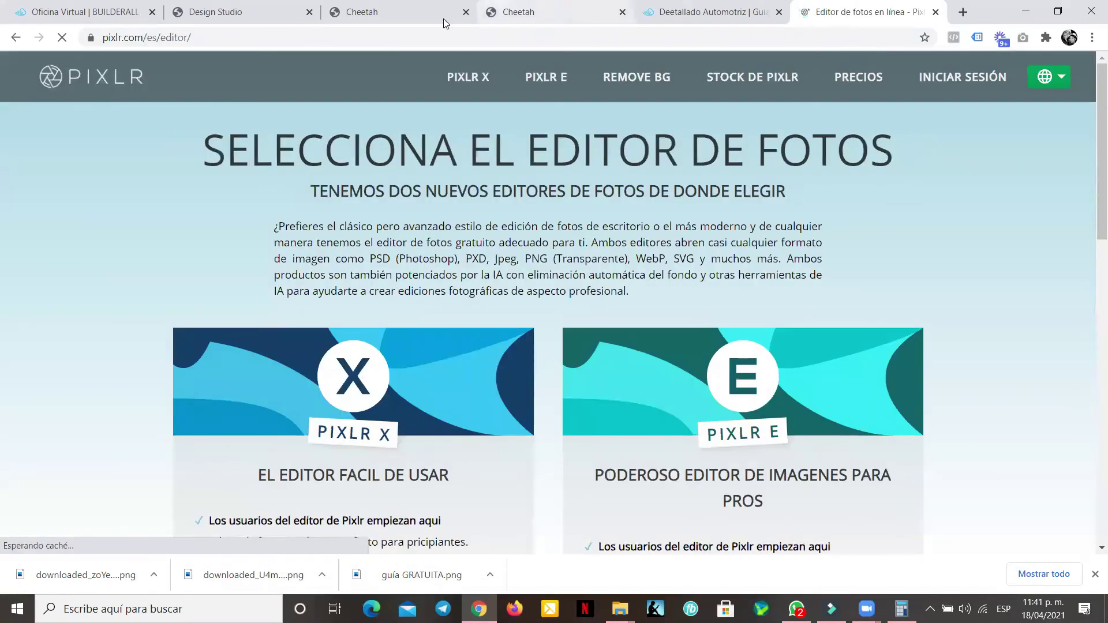
pyautogui.click(474, 78)
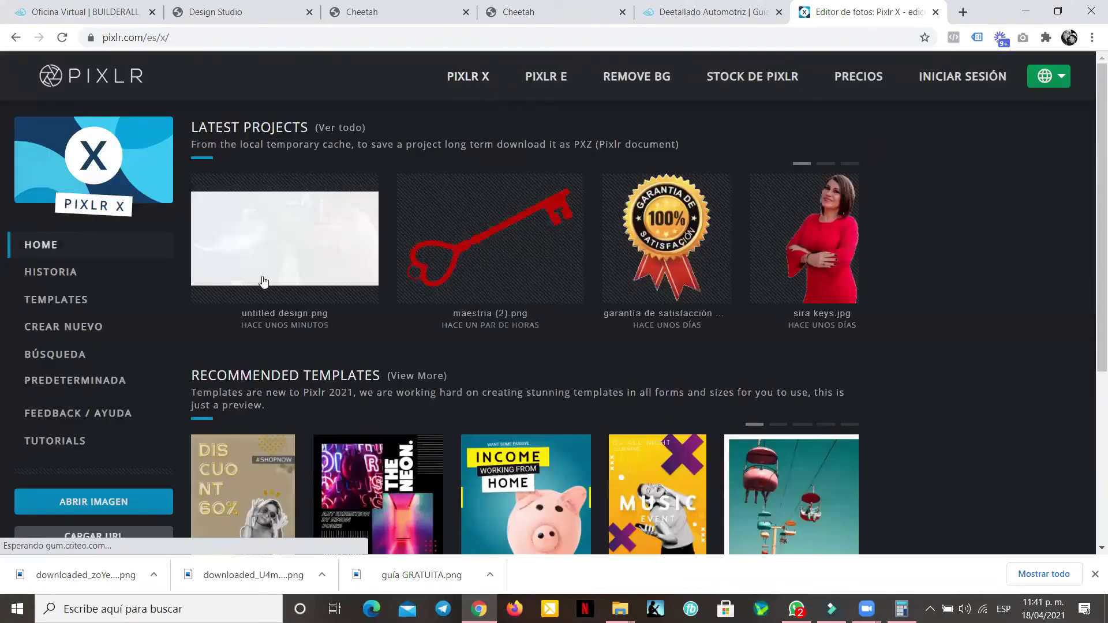
pyautogui.click(68, 505)
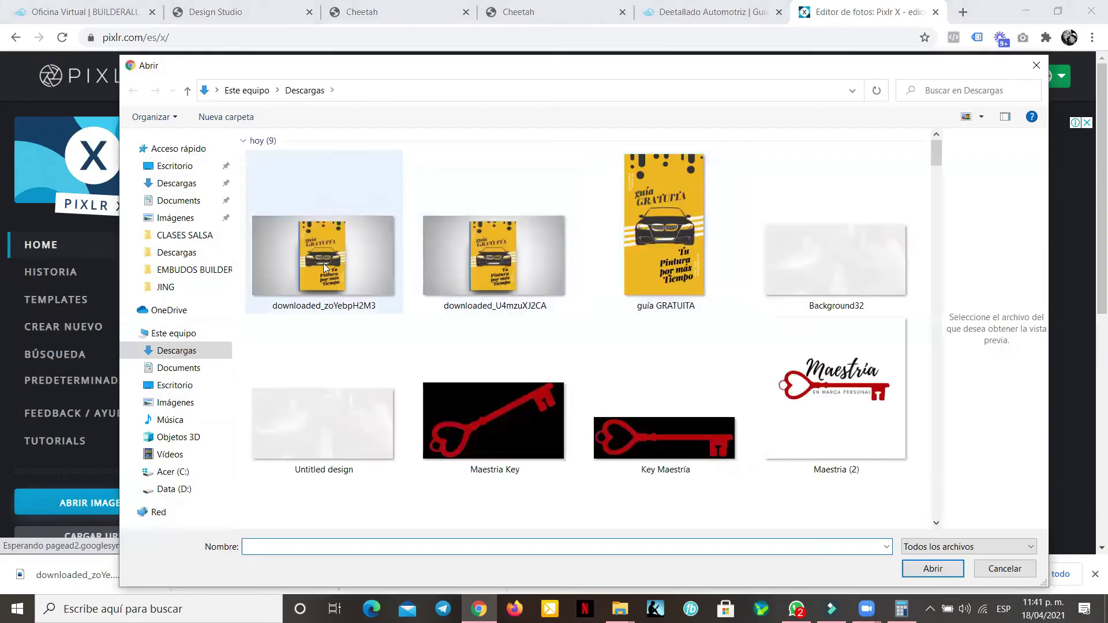
pyautogui.doubleClick(679, 197)
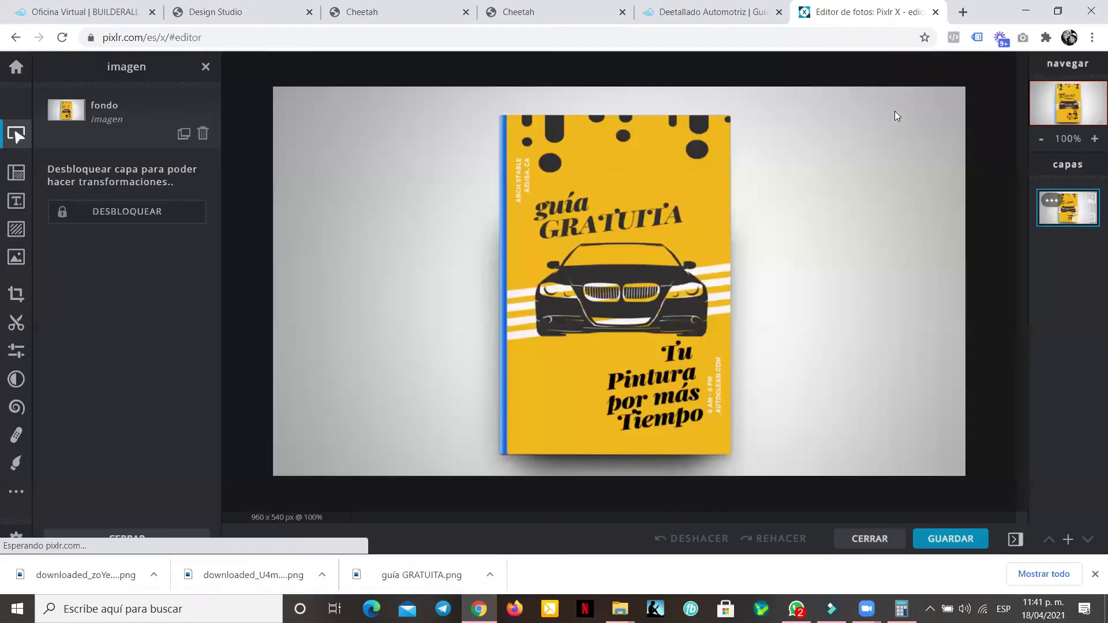
# - Remove the grey background areas on both sides of the book with the magic cutout
pyautogui.click(16, 323)
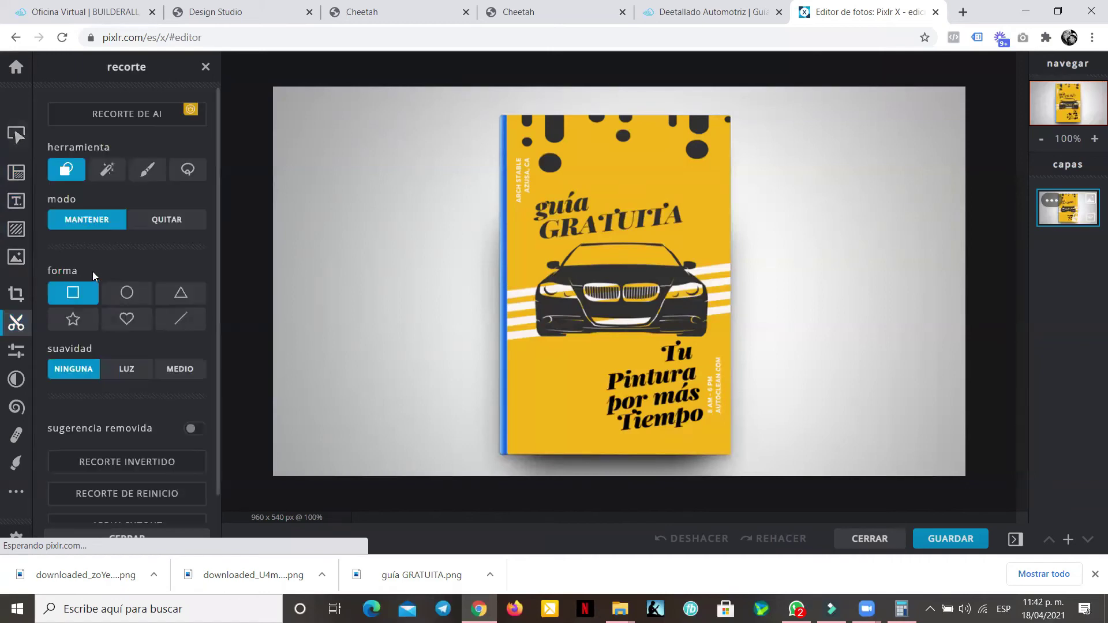
pyautogui.click(105, 169)
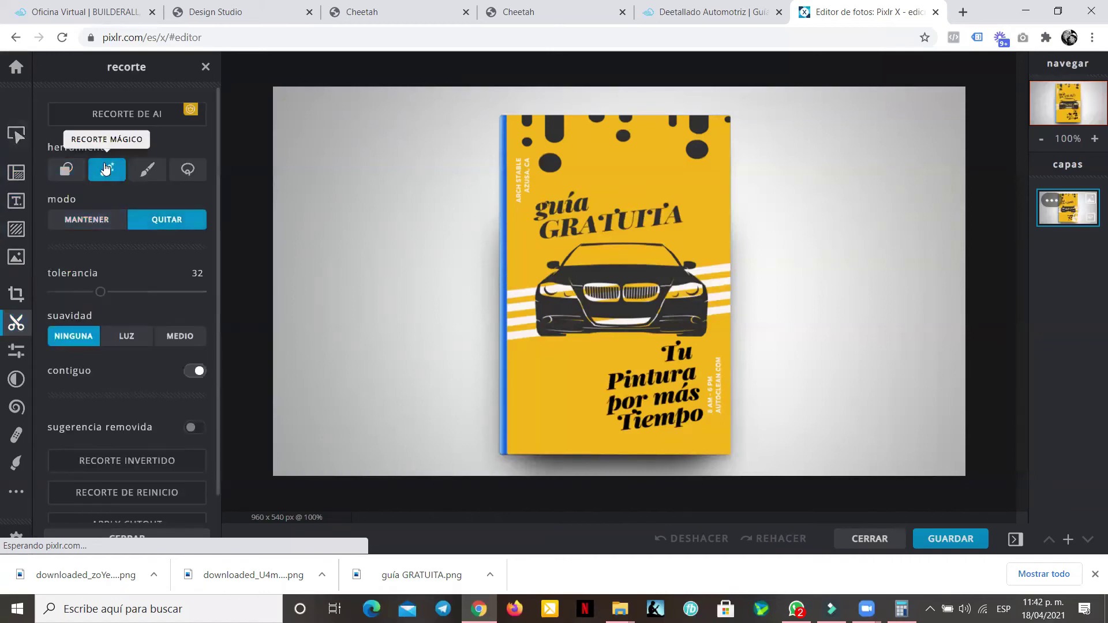
pyautogui.click(313, 139)
pyautogui.click(403, 223)
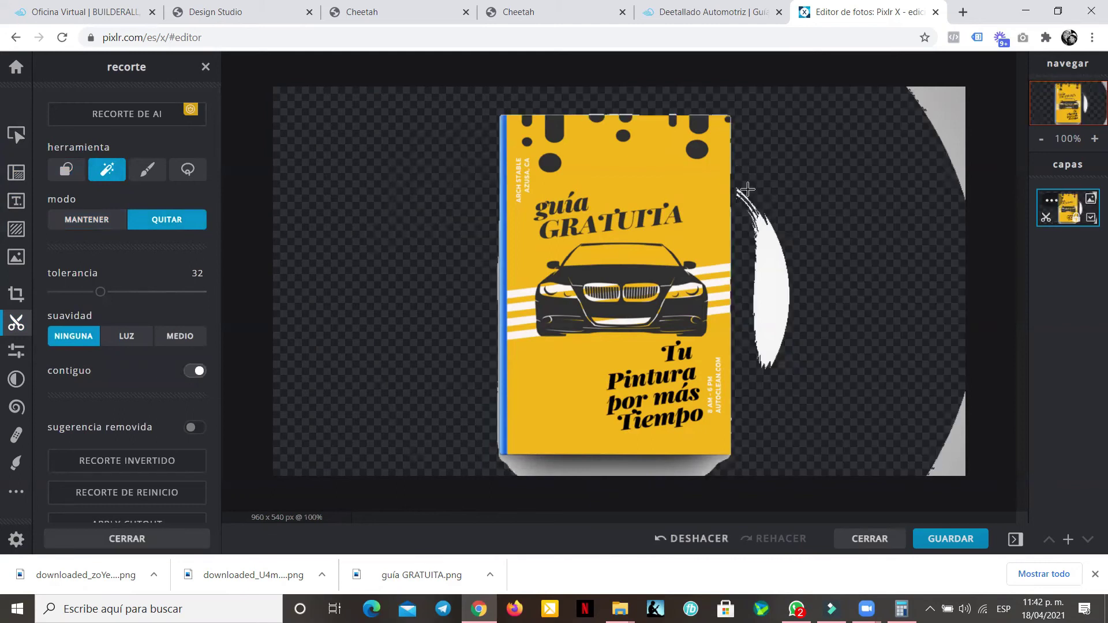
pyautogui.click(776, 262)
pyautogui.click(939, 109)
pyautogui.click(958, 444)
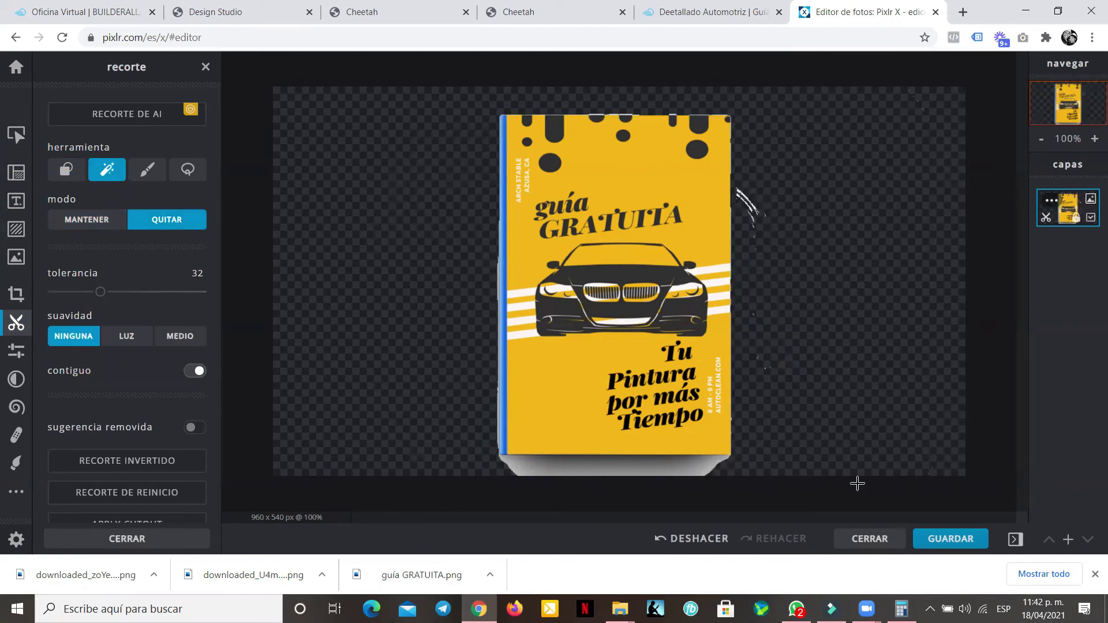
# - Cut out the remaining background and shadow beneath the book with the magic cutout
pyautogui.click(637, 468)
pyautogui.click(707, 470)
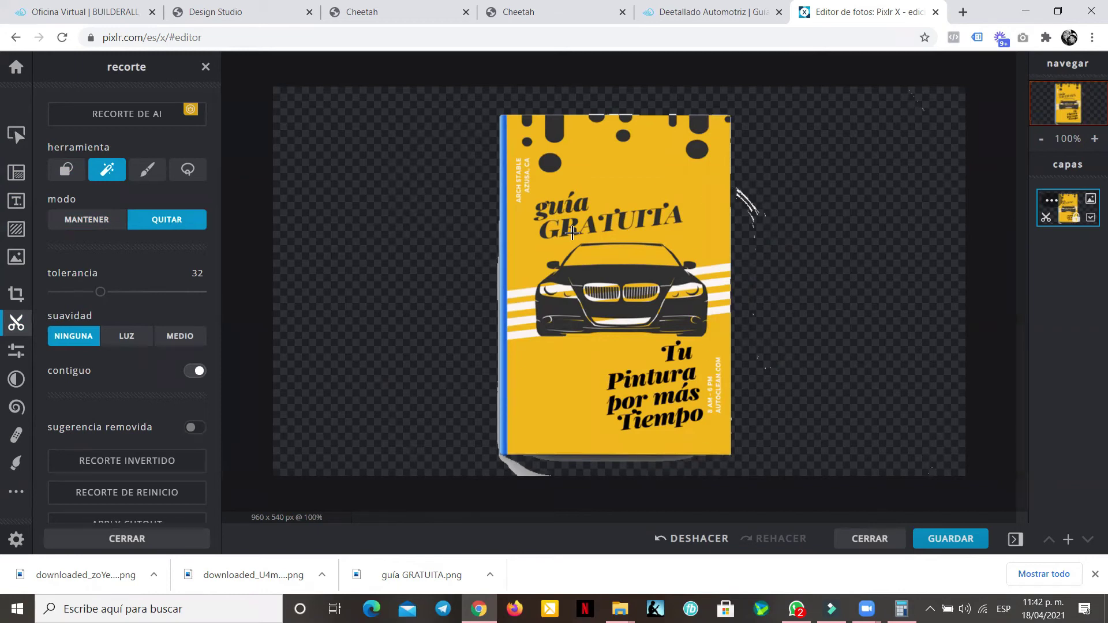
pyautogui.click(519, 469)
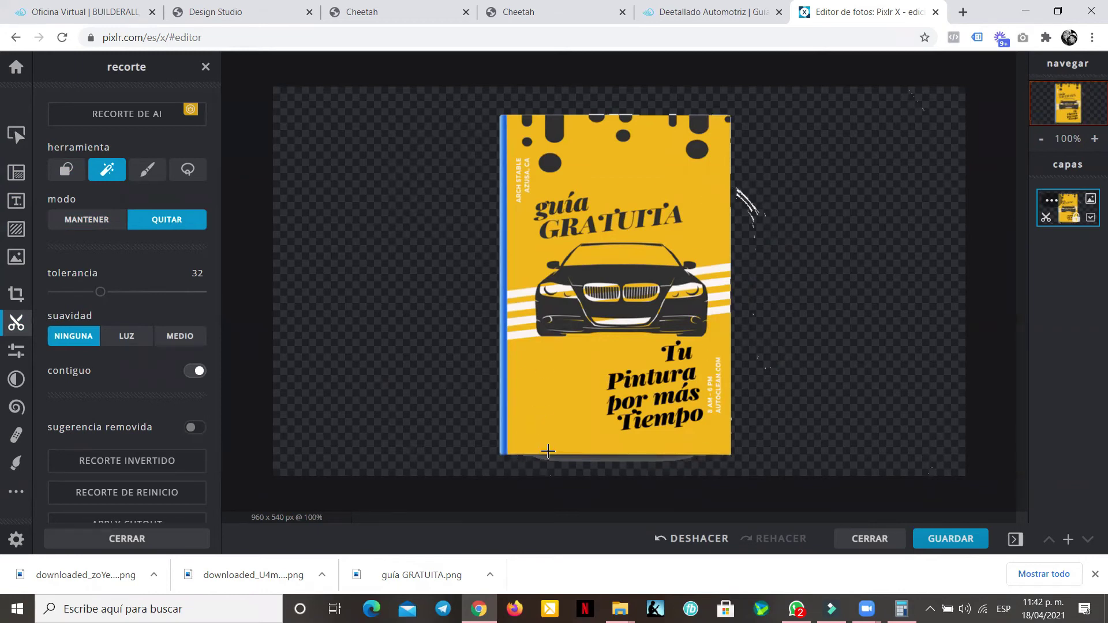
pyautogui.click(584, 459)
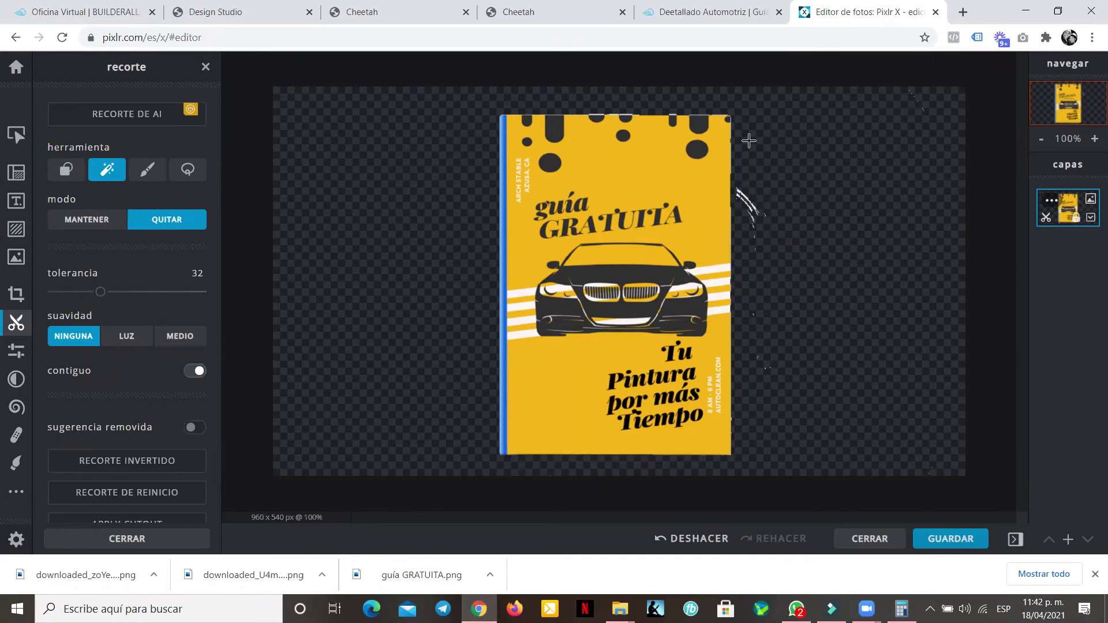
# - Erase the leftover specks and ragged fringe along the book's upper and right edges with rectangular removal cutouts
pyautogui.scroll(3, 772, 203)
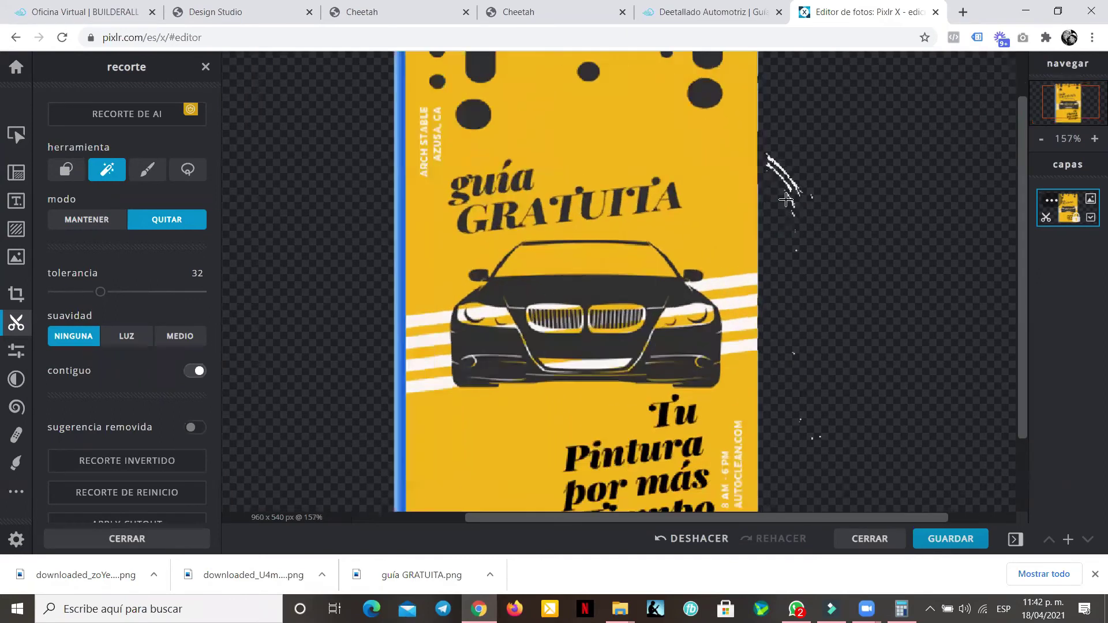
pyautogui.scroll(-2, 786, 199)
pyautogui.click(67, 169)
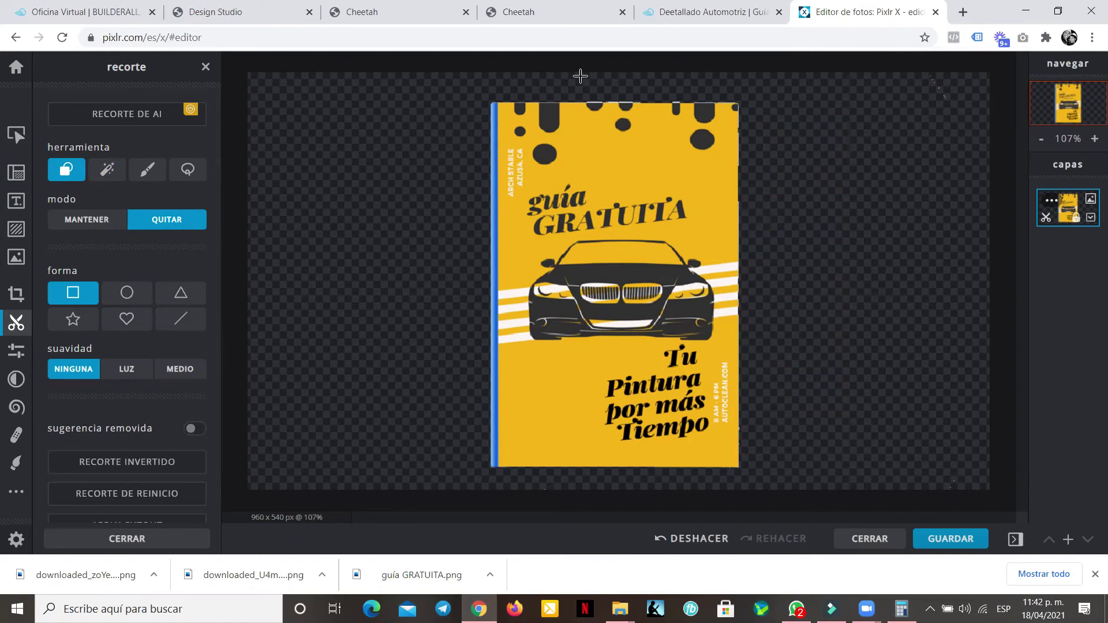
pyautogui.scroll(2, 581, 76)
pyautogui.scroll(-1, 600, 101)
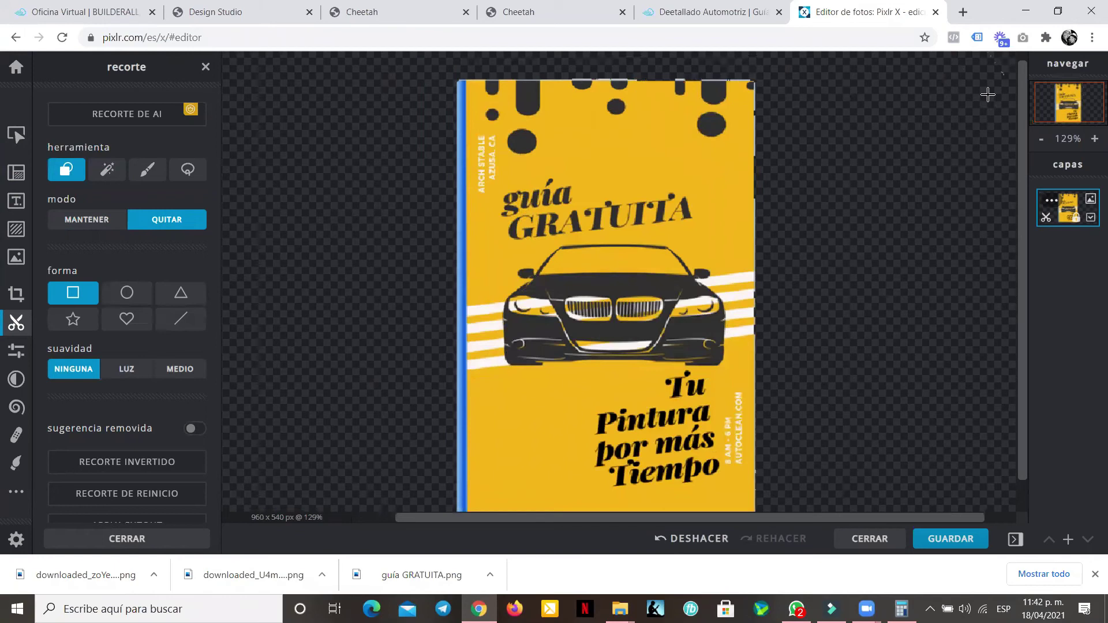
pyautogui.scroll(3, 988, 95)
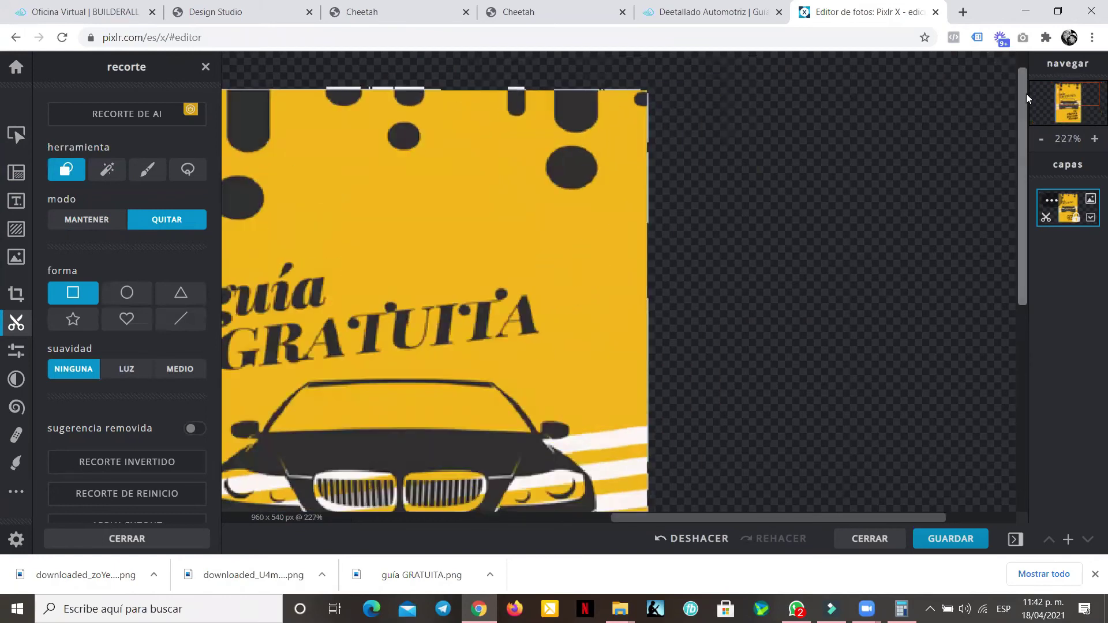
pyautogui.scroll(2, 1026, 93)
pyautogui.moveTo(268, 90); pyautogui.dragTo(731, 116)
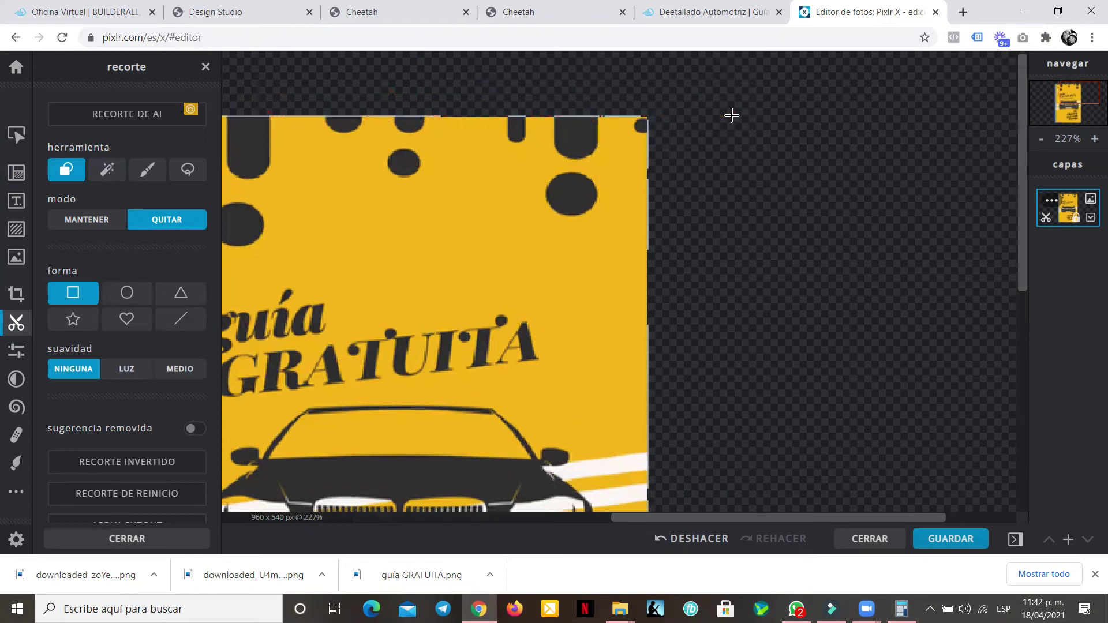
pyautogui.moveTo(661, 73); pyautogui.dragTo(649, 269)
pyautogui.moveTo(378, 90); pyautogui.dragTo(269, 89)
pyautogui.moveTo(519, 92); pyautogui.dragTo(814, 116)
pyautogui.scroll(-5, 836, 130)
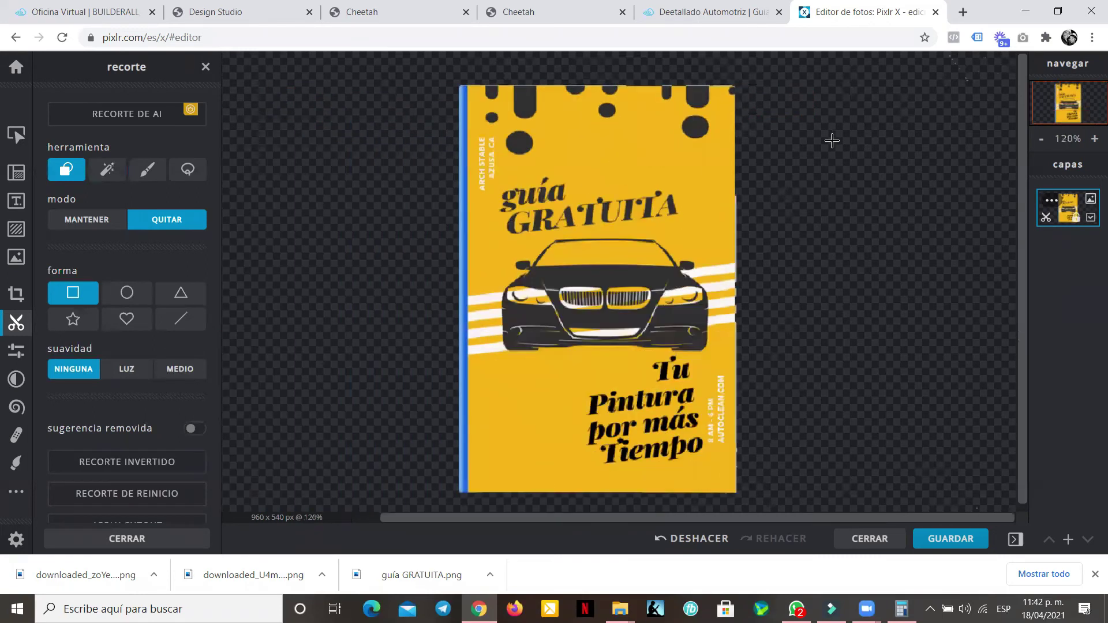
pyautogui.scroll(-2, 825, 351)
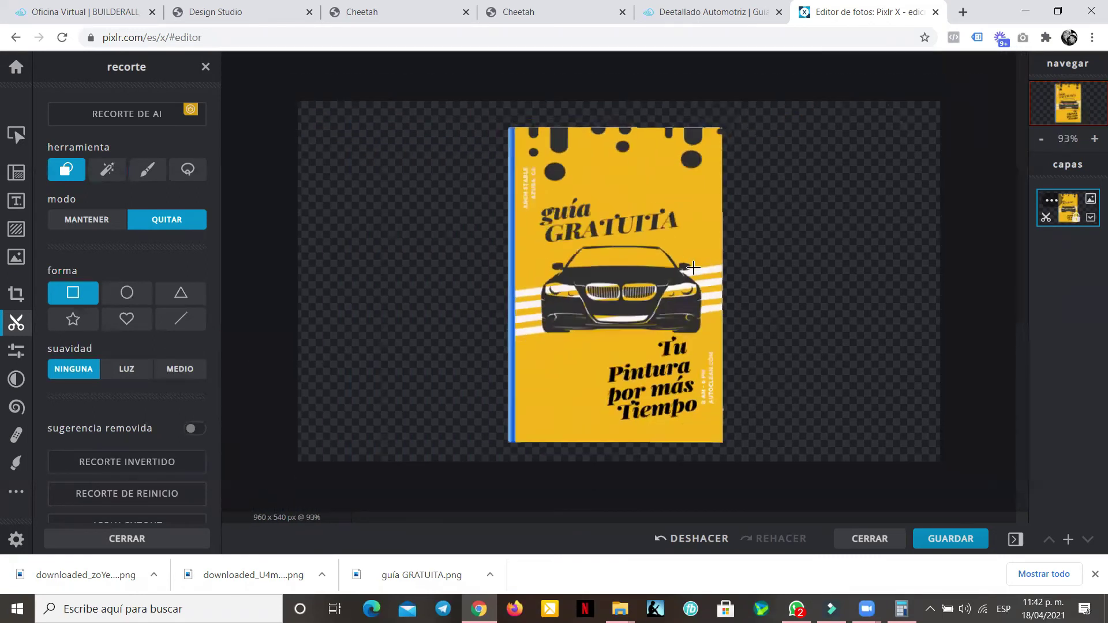
# - Crop the canvas tightly around the book to 328 x 477 px
pyautogui.click(16, 294)
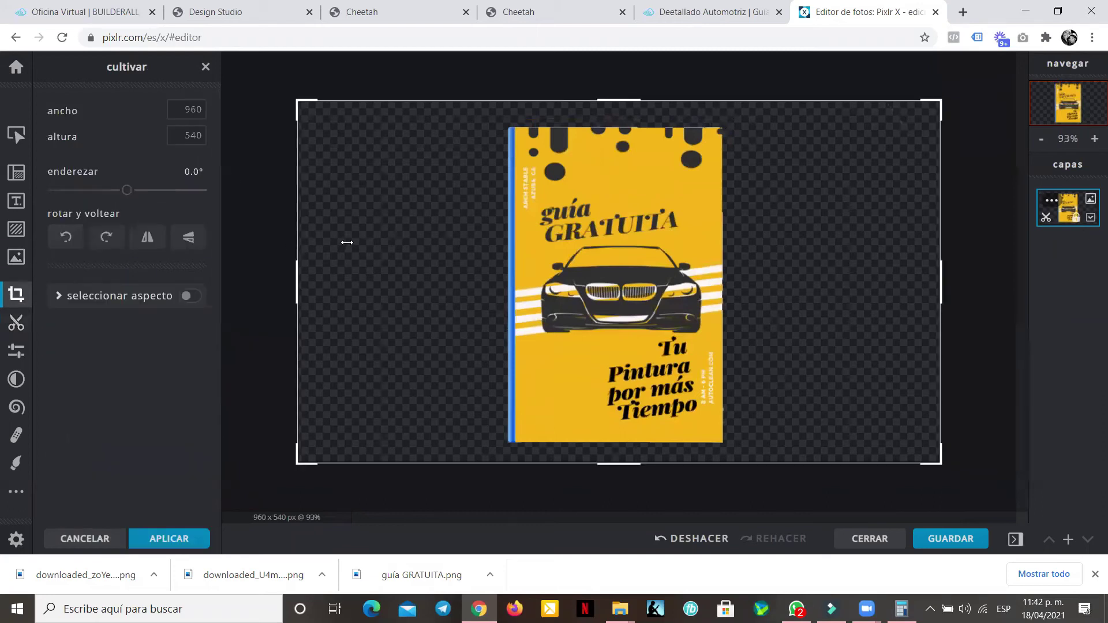
pyautogui.moveTo(295, 281); pyautogui.dragTo(504, 228)
pyautogui.moveTo(948, 270); pyautogui.dragTo(728, 352)
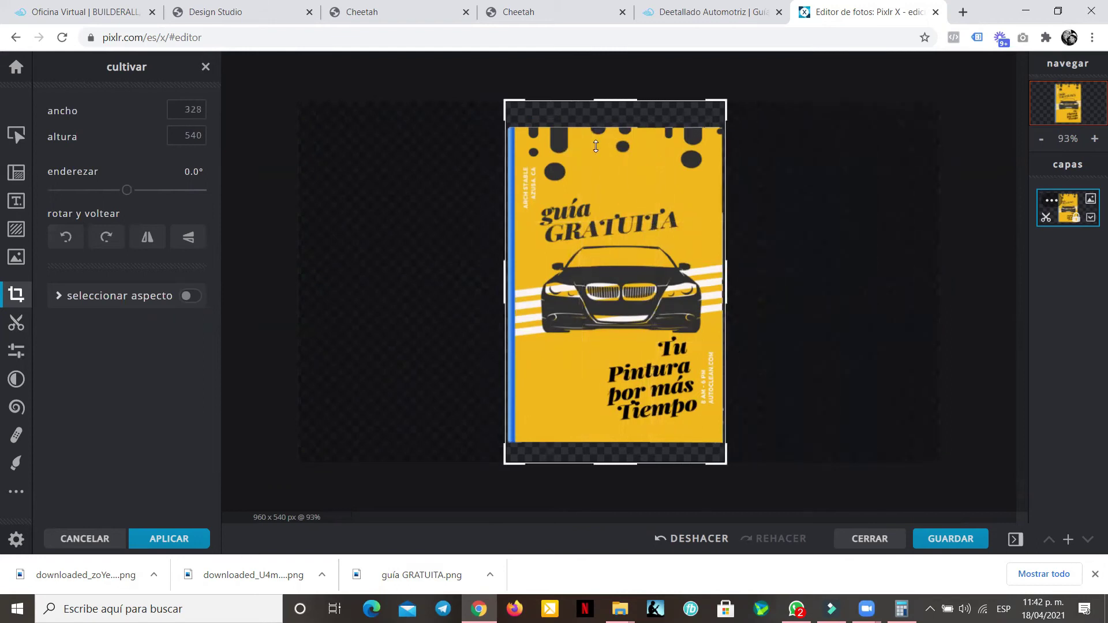
pyautogui.moveTo(605, 97); pyautogui.dragTo(613, 123)
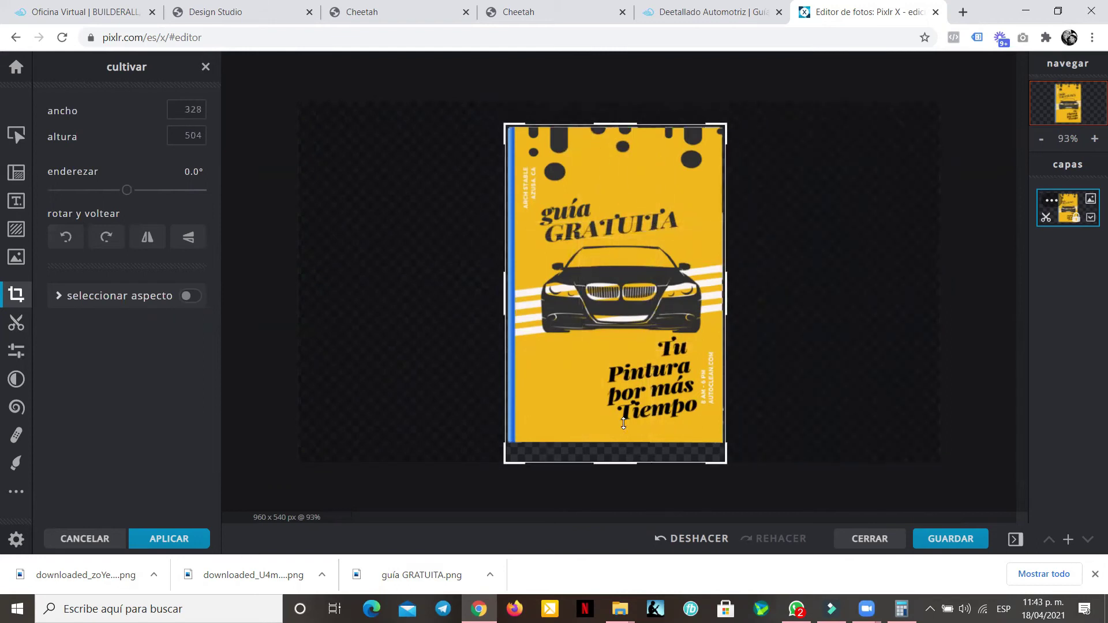
pyautogui.moveTo(620, 458); pyautogui.dragTo(620, 445)
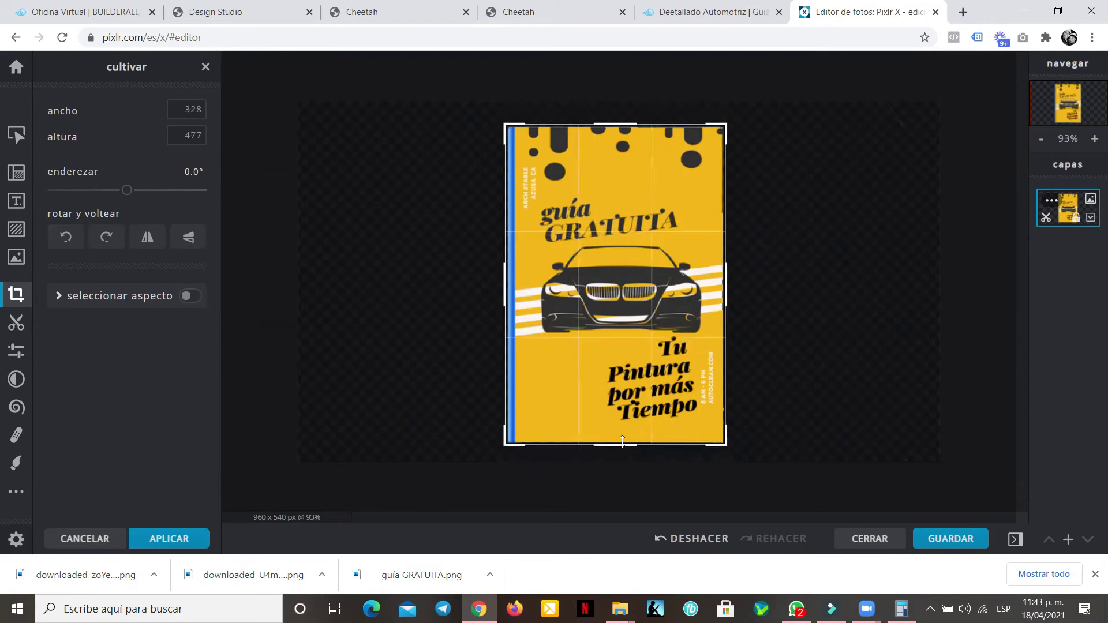
# - Save the cropped book image in WEBP format under the name COVER Guía and download it
pyautogui.click(957, 544)
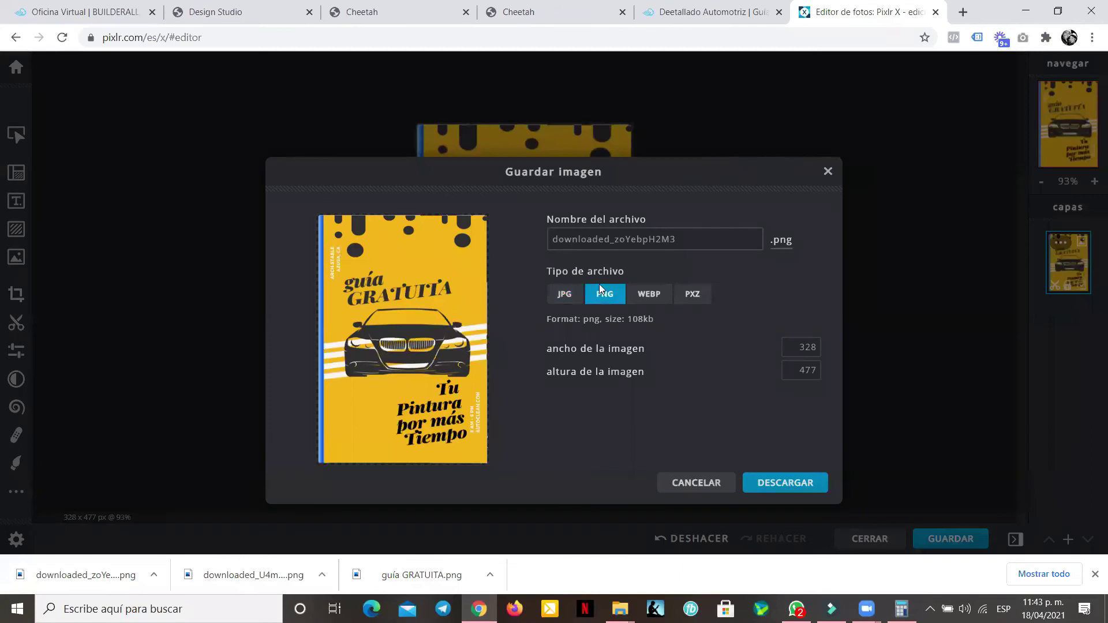
pyautogui.click(650, 294)
pyautogui.doubleClick(656, 242)
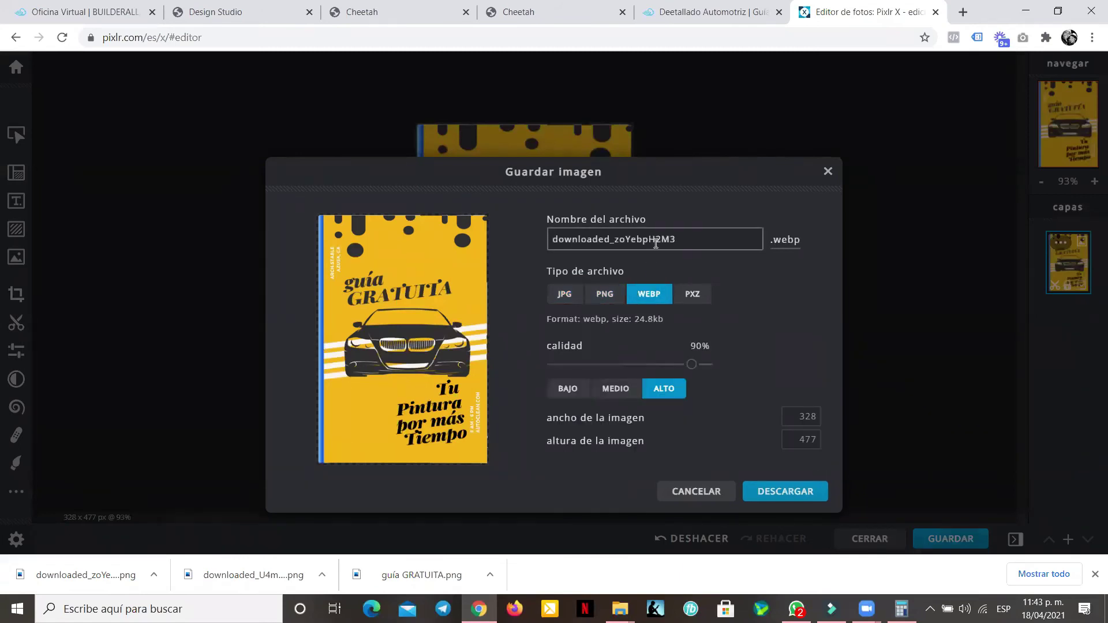
pyautogui.write('C')
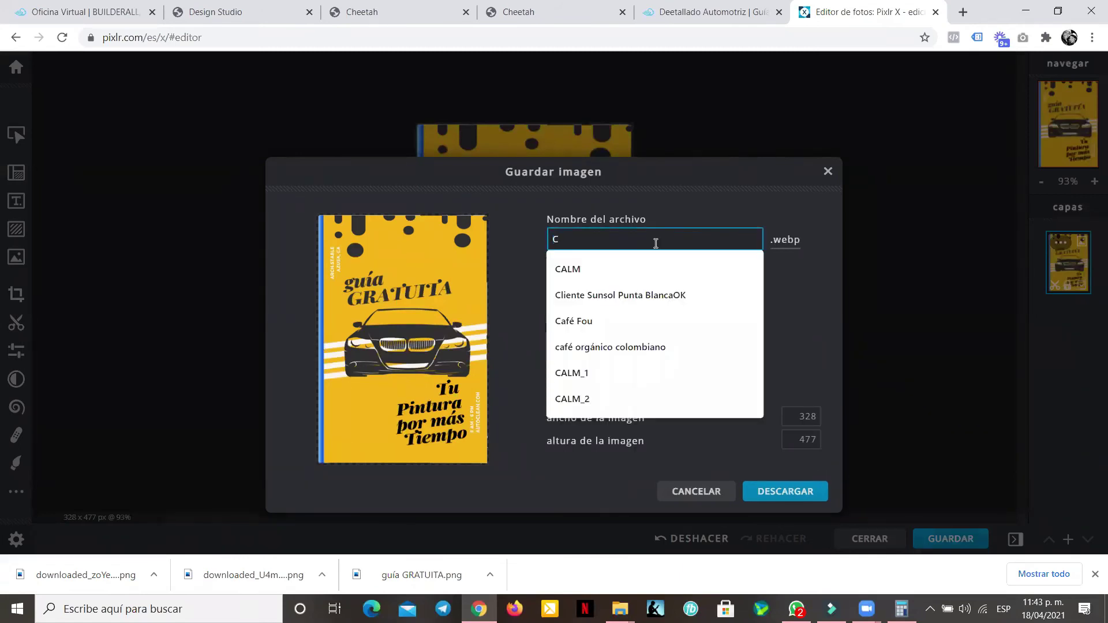
pyautogui.write('OVER Guía')
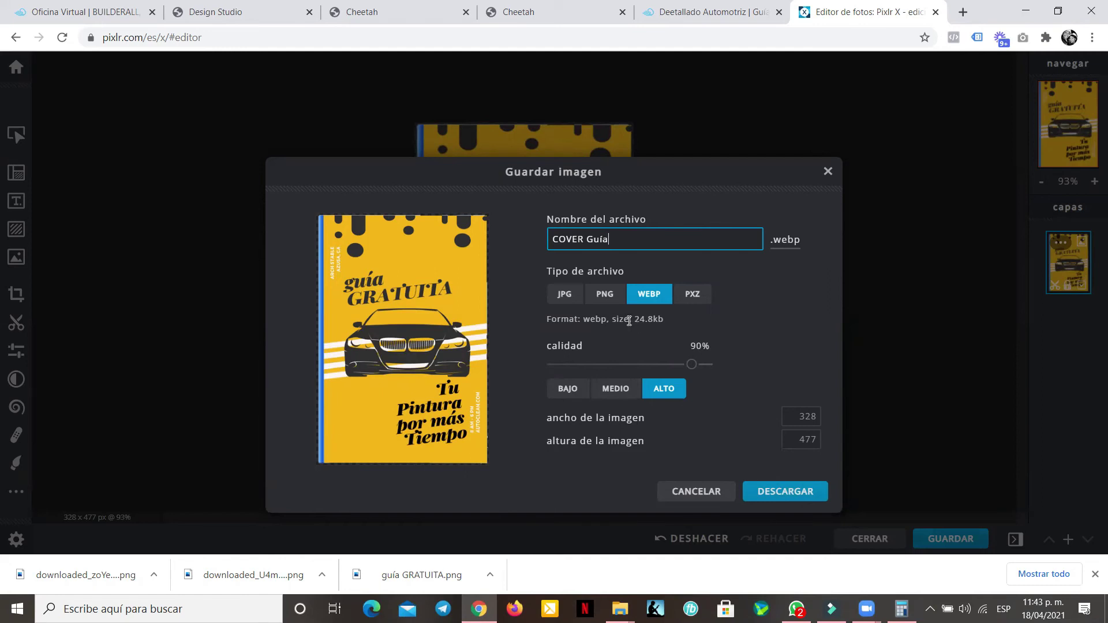
pyautogui.moveTo(635, 319); pyautogui.dragTo(655, 319)
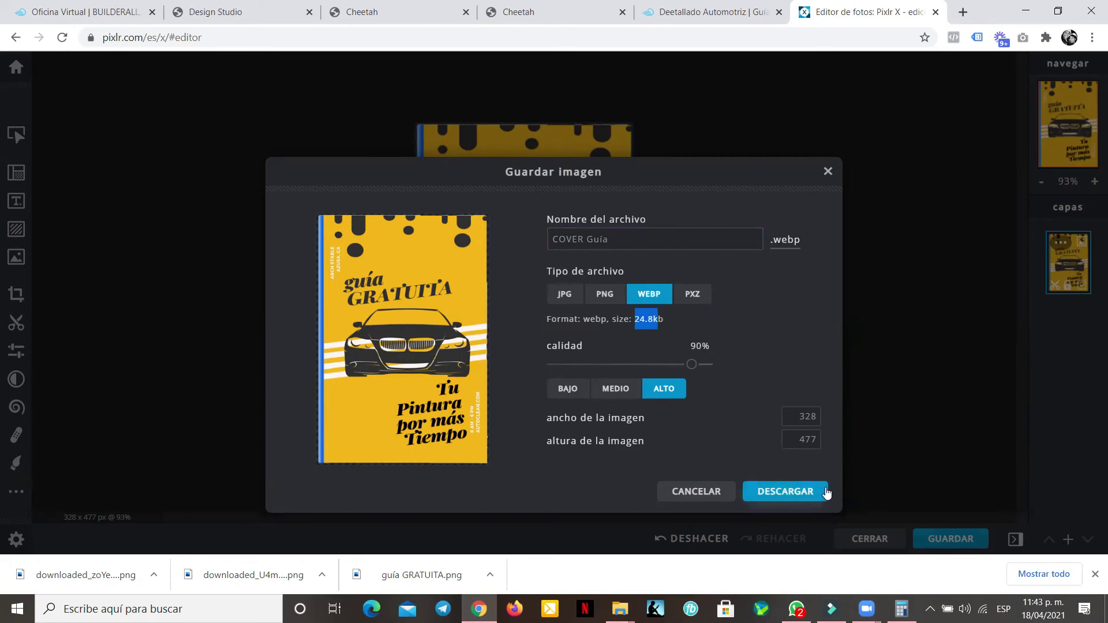
pyautogui.click(778, 489)
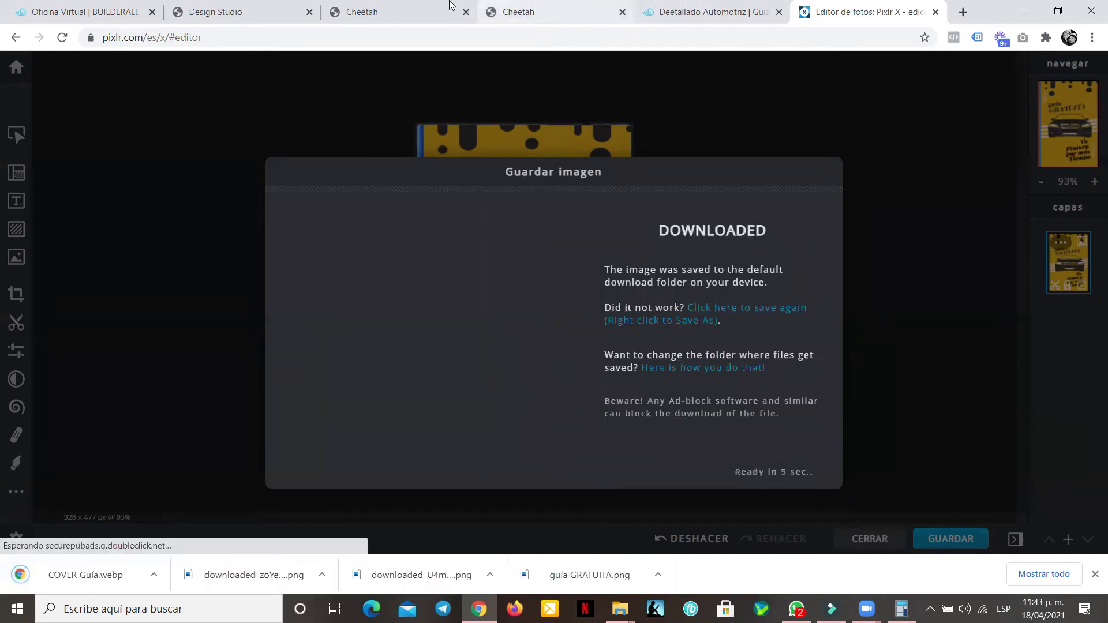
# - Switch to the Cheetah editor, upload the COVER Guía file and use it to replace the mountain placeholder image on the landing page
pyautogui.click(450, 7)
pyautogui.click(527, 10)
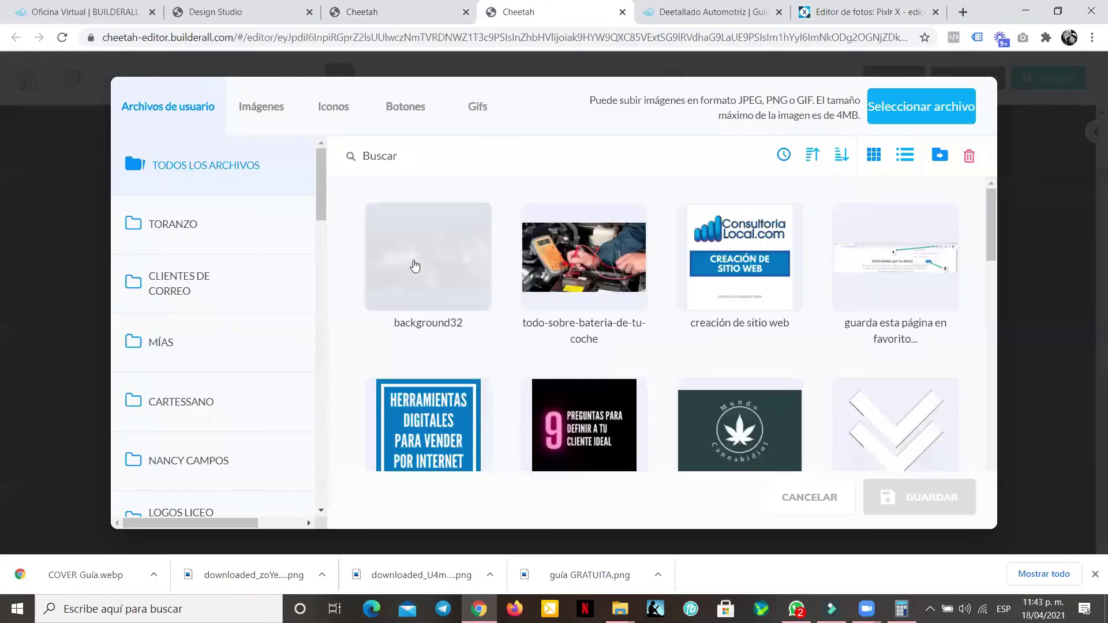
pyautogui.click(921, 106)
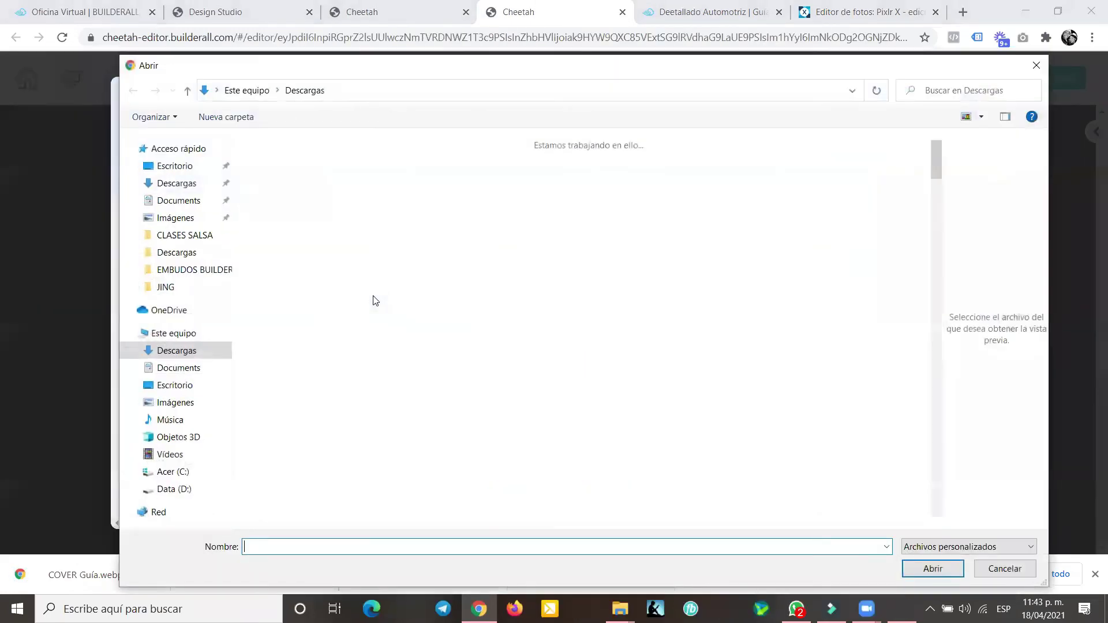
pyautogui.doubleClick(349, 169)
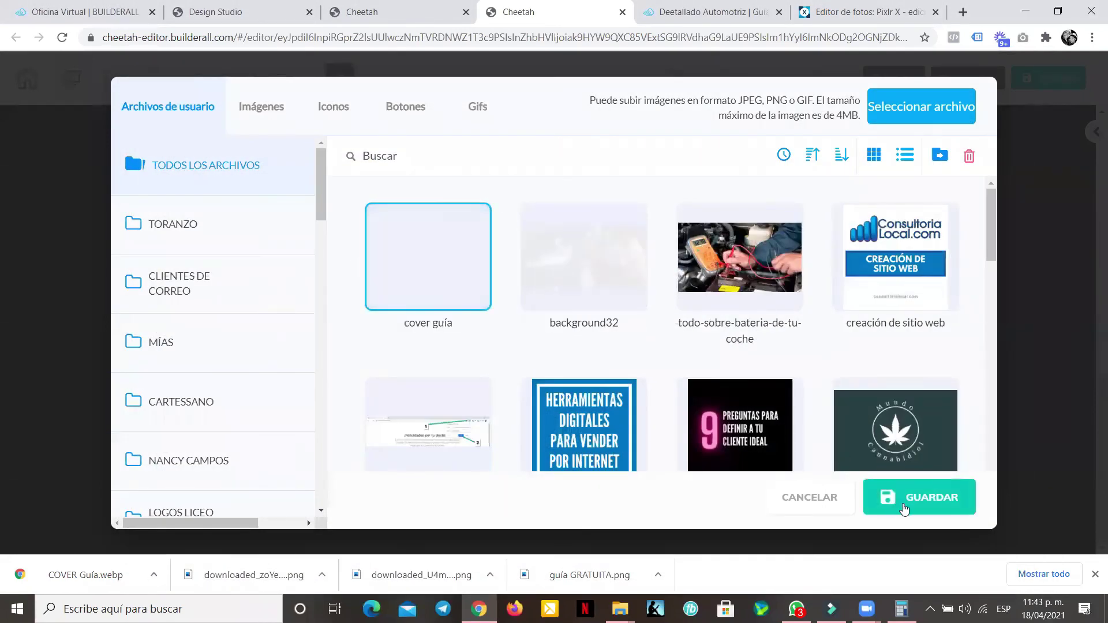
pyautogui.click(902, 506)
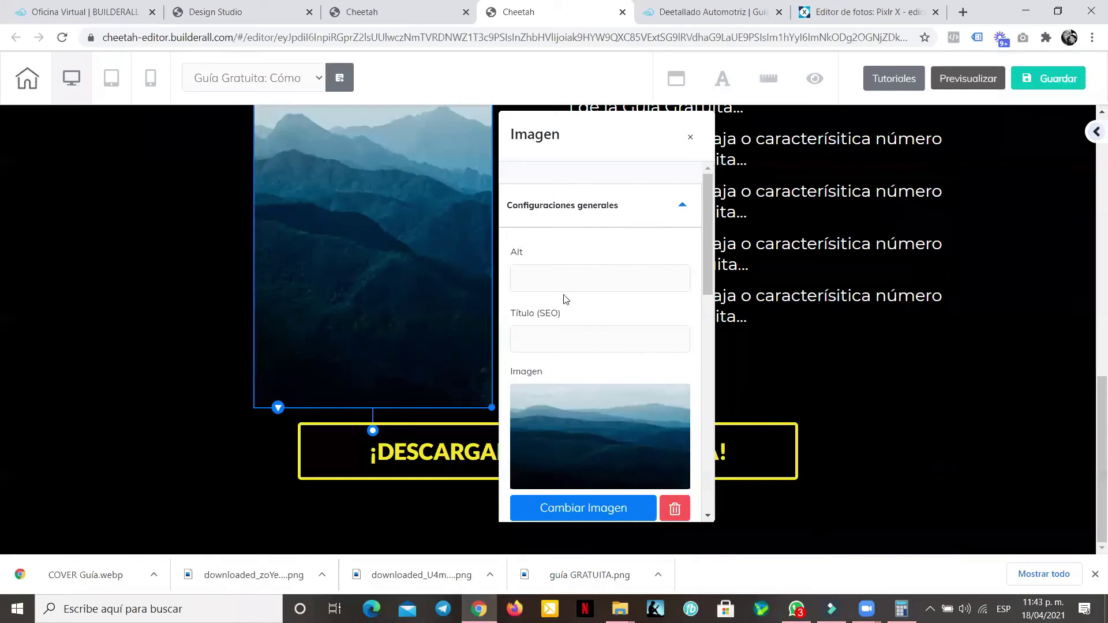
pyautogui.click(613, 510)
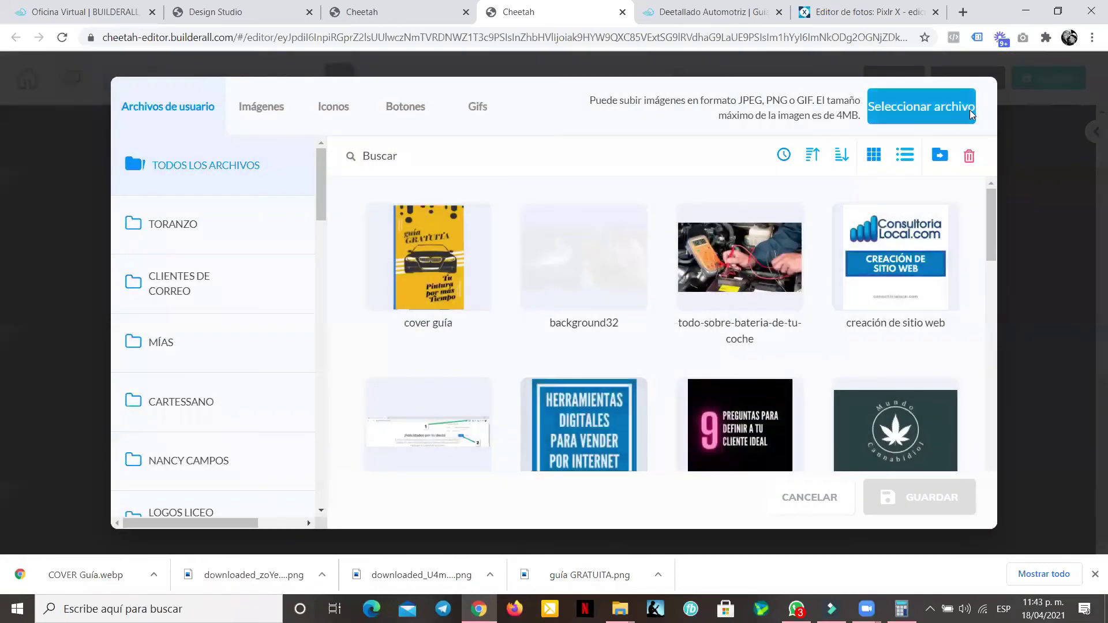
pyautogui.click(846, 505)
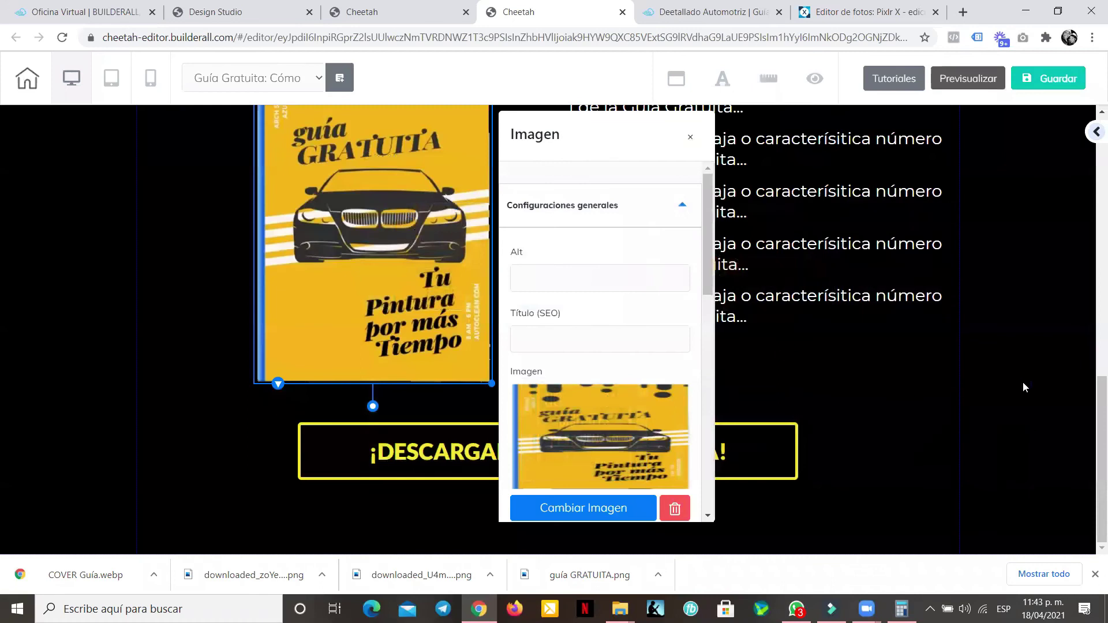
pyautogui.click(1039, 378)
pyautogui.scroll(3, 510, 316)
pyautogui.scroll(-5, 510, 316)
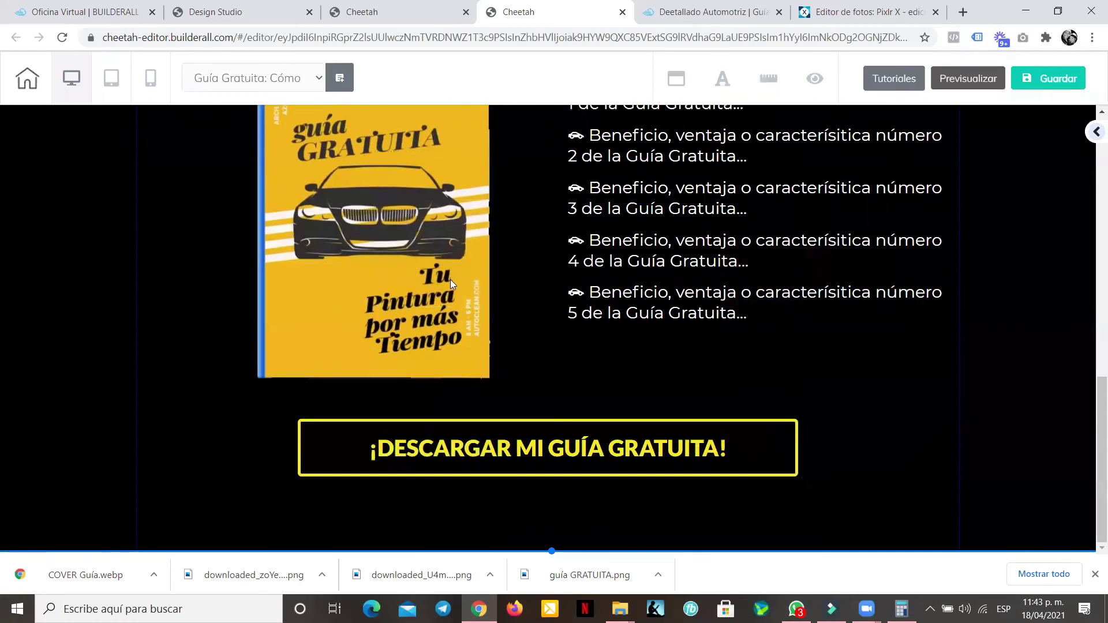
# - Enlarge the book cover image slightly so its lower edge sits just above the download button
pyautogui.click(450, 279)
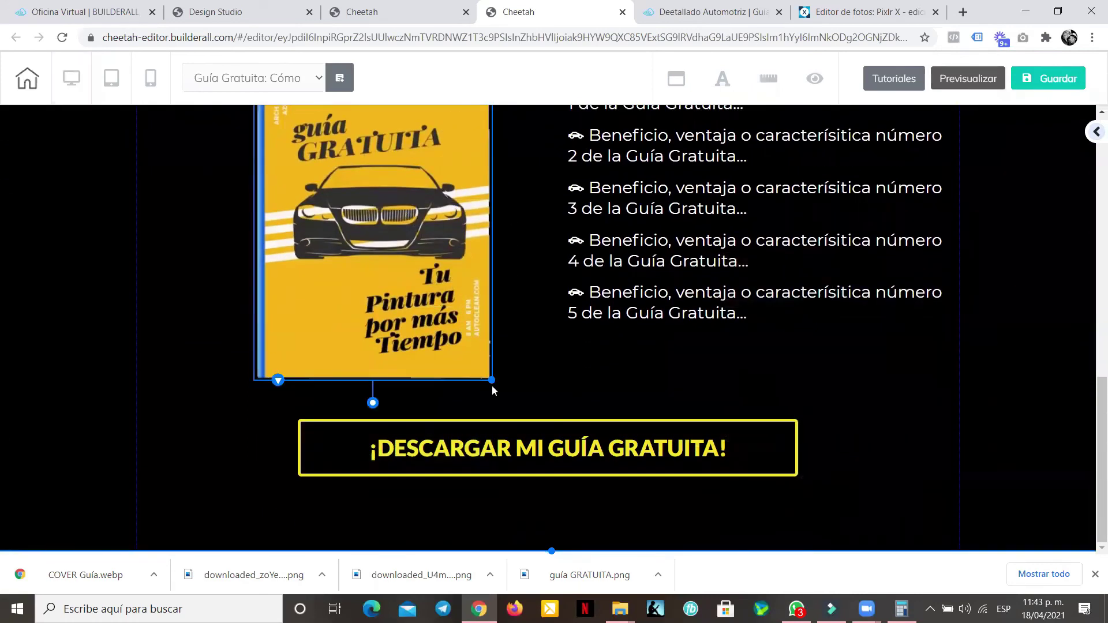
pyautogui.moveTo(490, 381); pyautogui.dragTo(505, 389)
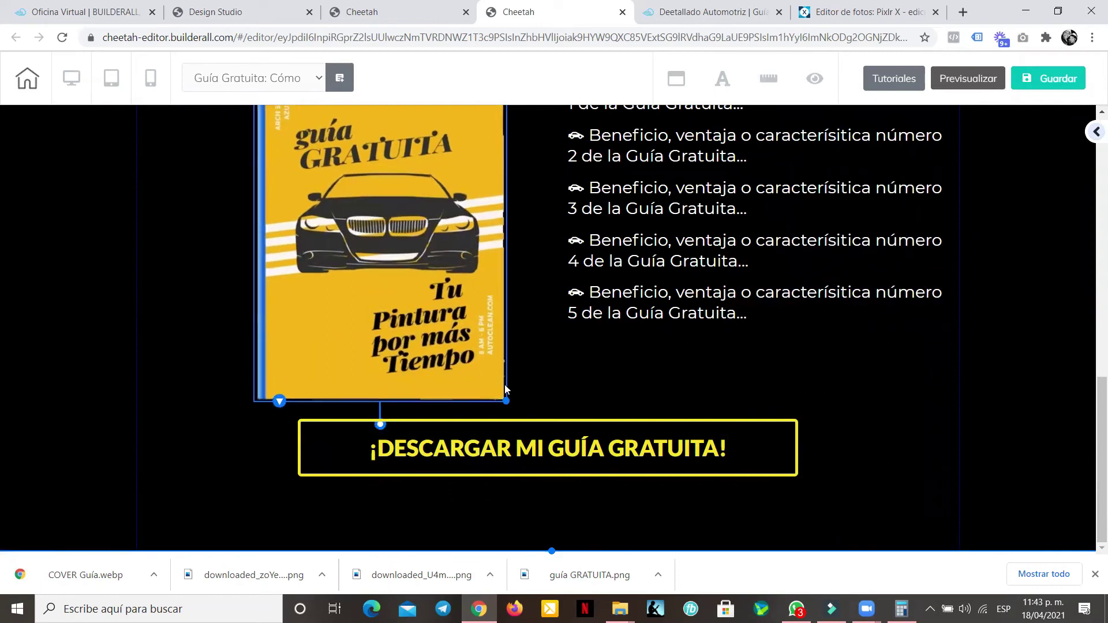
pyautogui.scroll(3, 512, 377)
pyautogui.scroll(-3, 509, 364)
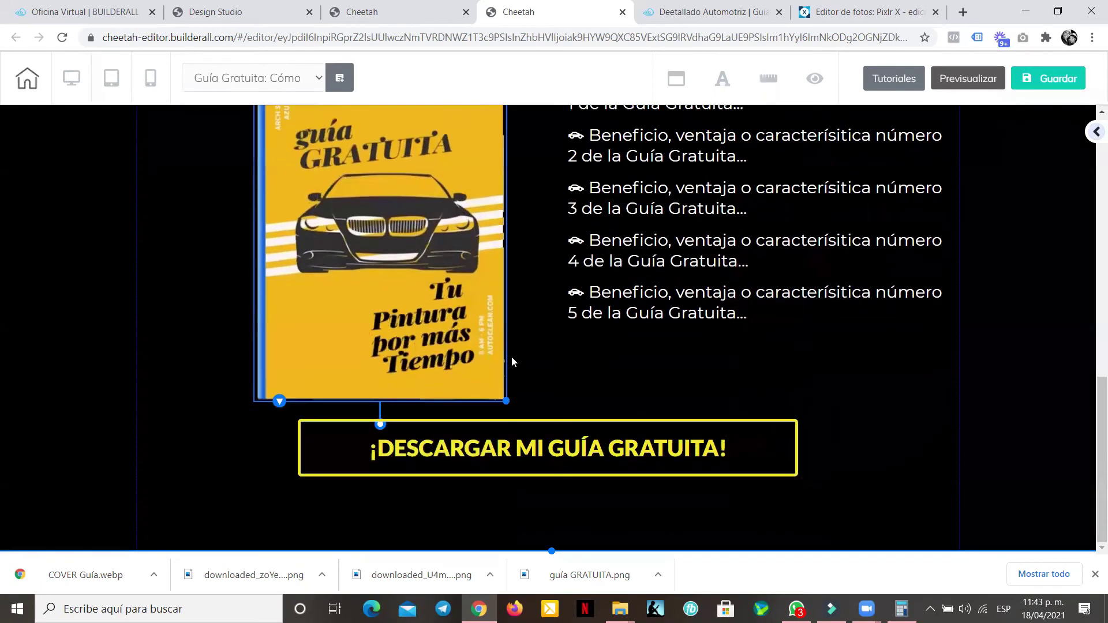
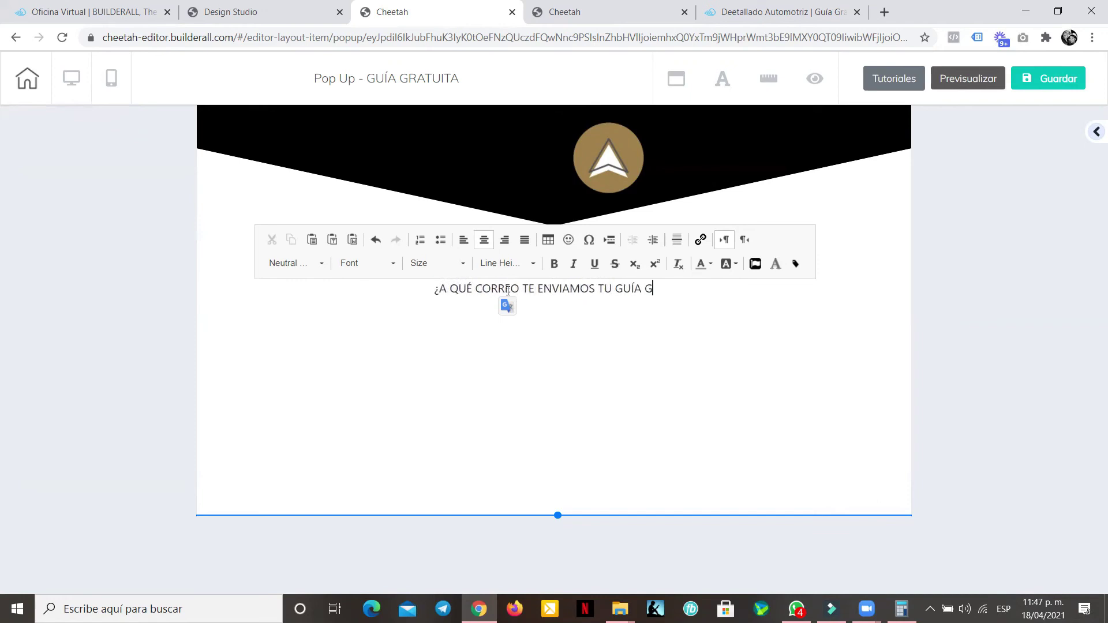
# - Complete the pop-up heading to read "¿A QUÉ CORREO QUIERES QUE TE ENVIEMOS TU GUÍA GRATUITA?"
pyautogui.write('?')
pyautogui.write('QUIERES QU')
pyautogui.write('E')
pyautogui.hotkey('ctrl', 'Right')
pyautogui.press('BackSpace')
pyautogui.press('BackSpace')
pyautogui.press('BackSpace')
pyautogui.press('BackSpace')
pyautogui.press('BackSpace')
pyautogui.write('EMOS')
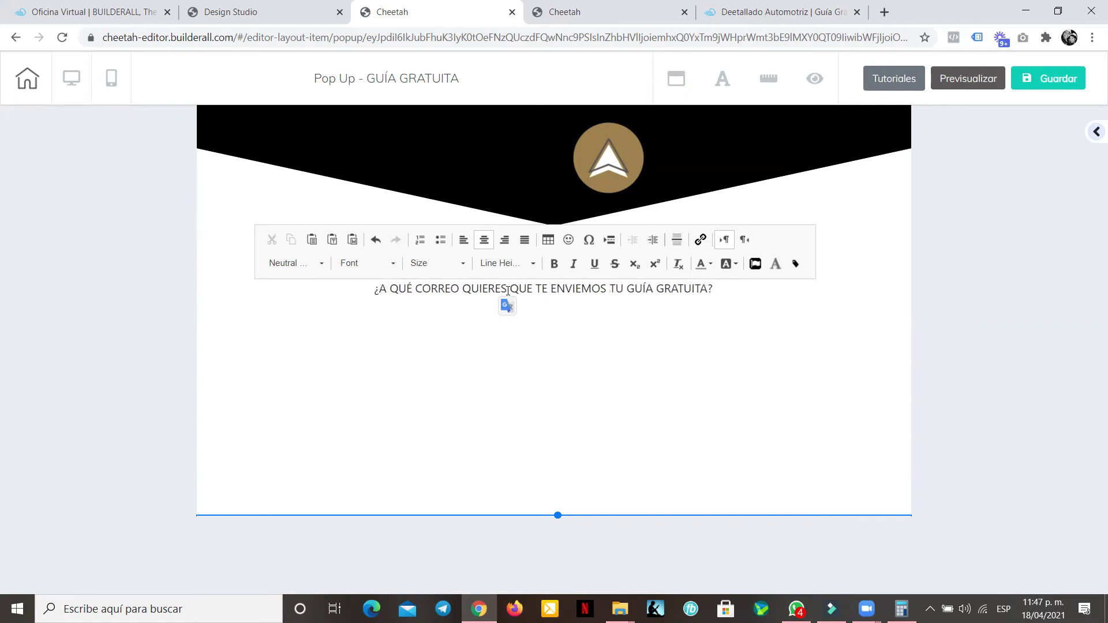
# - Format the whole pop-up heading in Muli Black at size 30
pyautogui.tripleClick(512, 290)
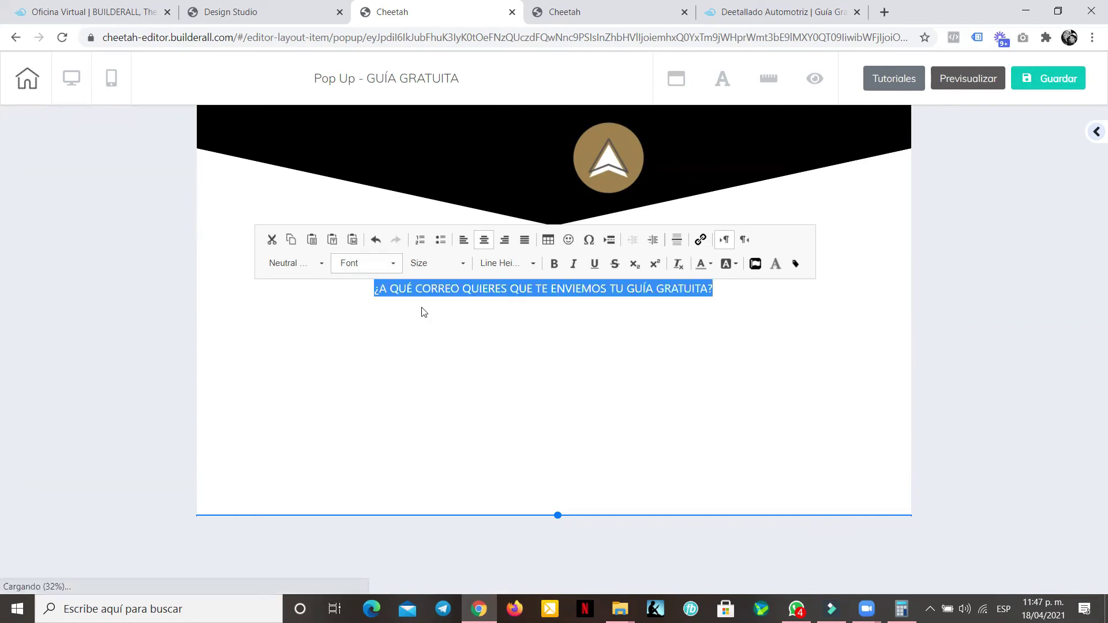
pyautogui.click(370, 263)
pyautogui.scroll(-10, 375, 352)
pyautogui.click(380, 356)
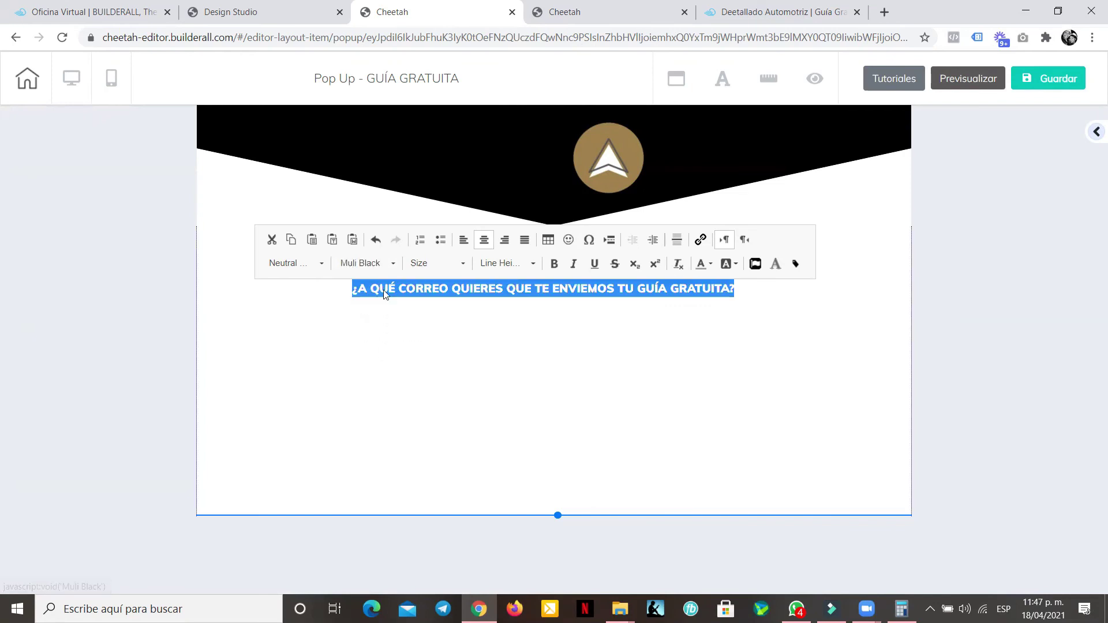
pyautogui.click(453, 264)
pyautogui.scroll(-10, 454, 368)
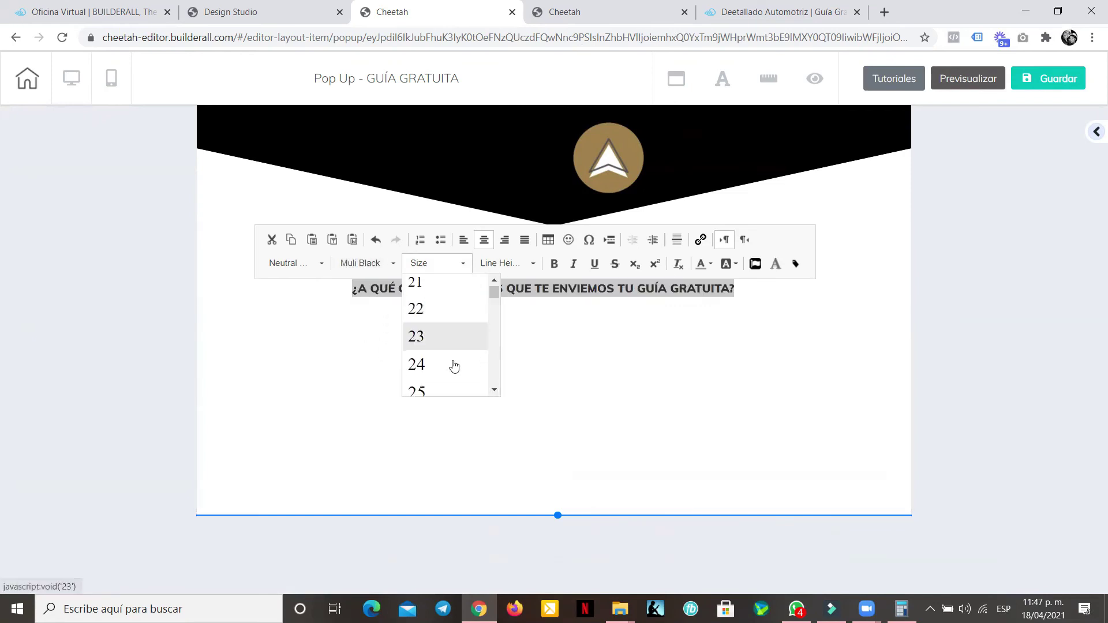
pyautogui.click(442, 353)
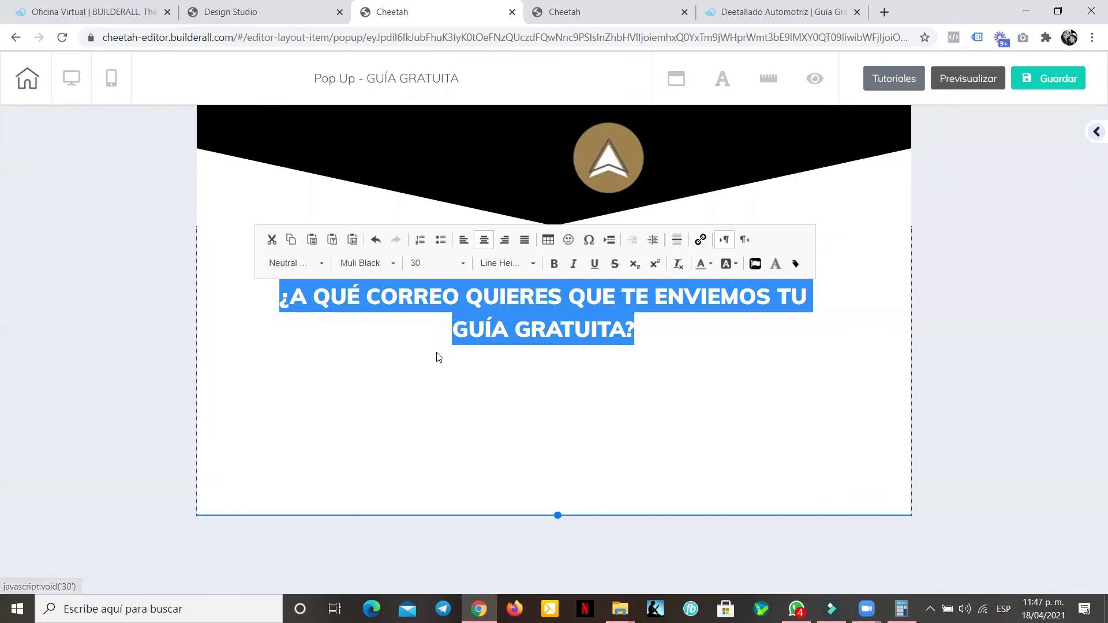
pyautogui.click(736, 445)
# - Set the line height of the pop-up heading to 1.2
pyautogui.click(608, 303)
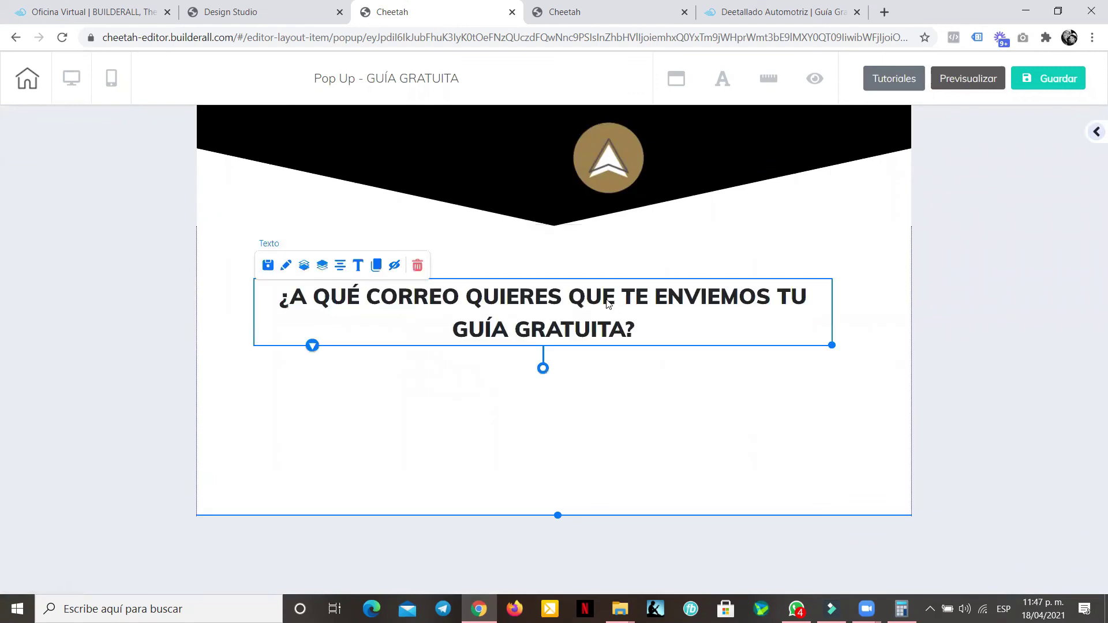
pyautogui.doubleClick(608, 302)
pyautogui.tripleClick(609, 301)
pyautogui.click(507, 263)
pyautogui.scroll(-5, 520, 341)
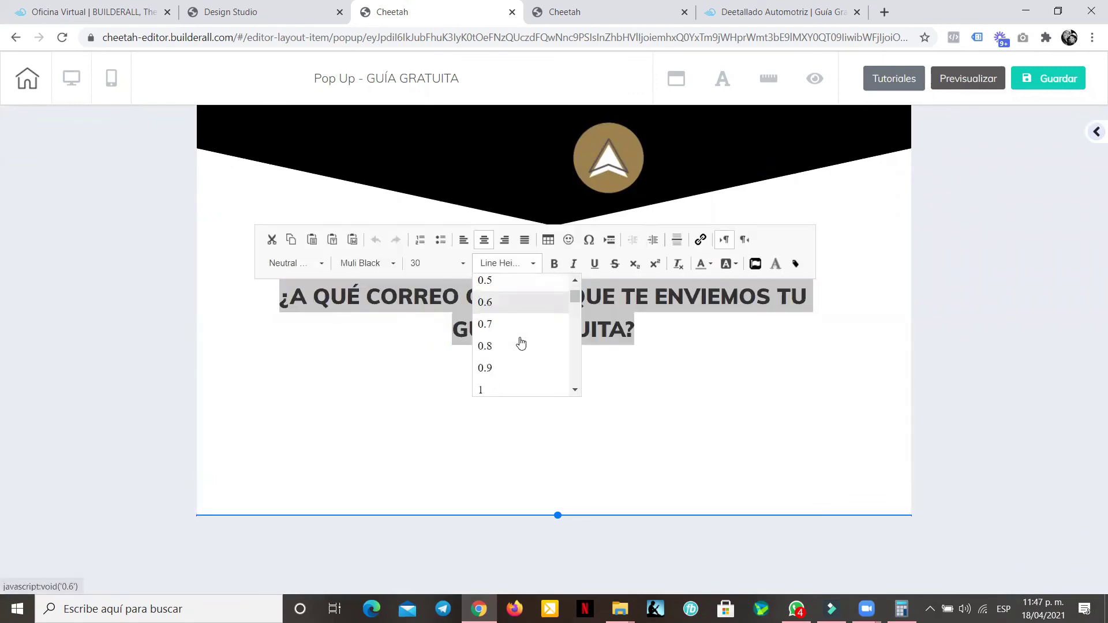
pyautogui.click(510, 304)
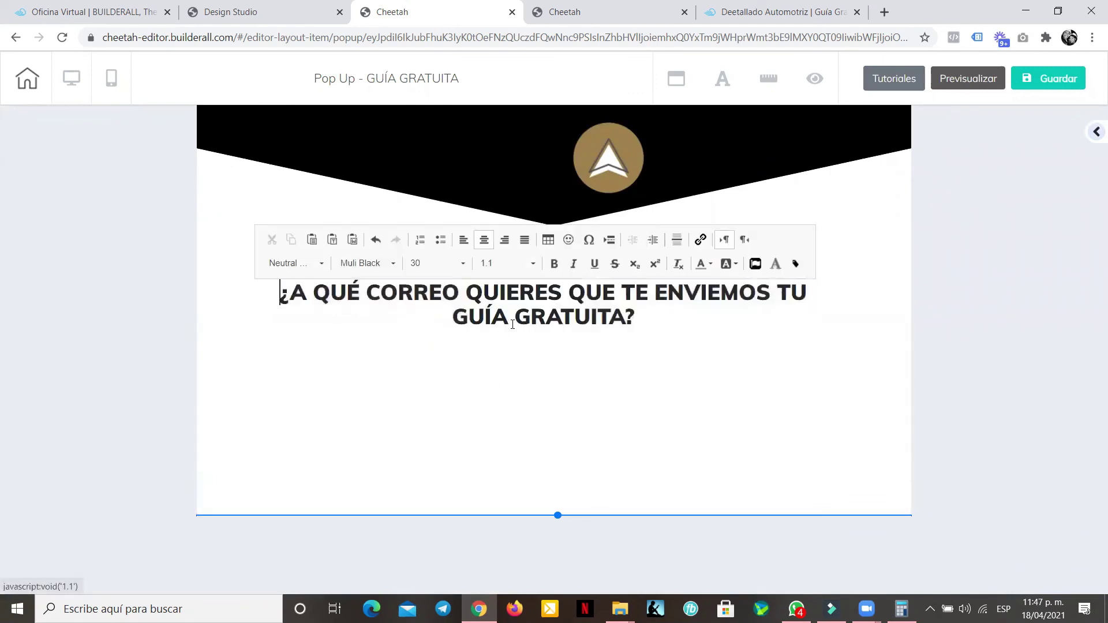
pyautogui.click(520, 266)
pyautogui.click(517, 358)
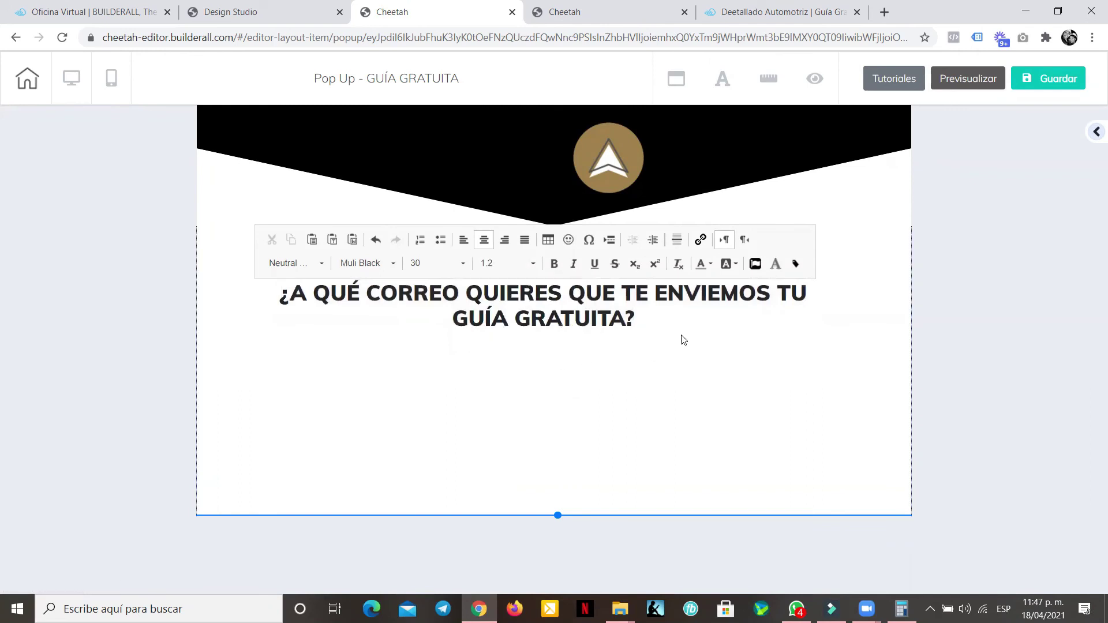
pyautogui.click(729, 389)
# - Narrow the heading's text box so it wraps after "QUE TE" and centre it beneath the black arrow shape
pyautogui.click(701, 321)
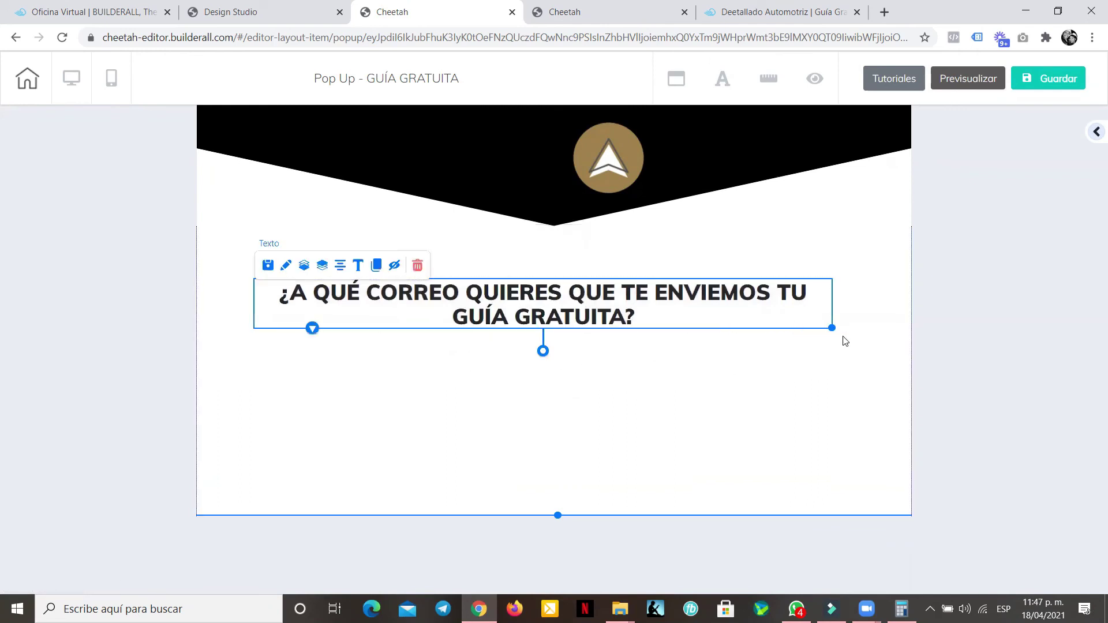
pyautogui.moveTo(806, 332); pyautogui.dragTo(648, 332)
pyautogui.moveTo(531, 304); pyautogui.dragTo(621, 297)
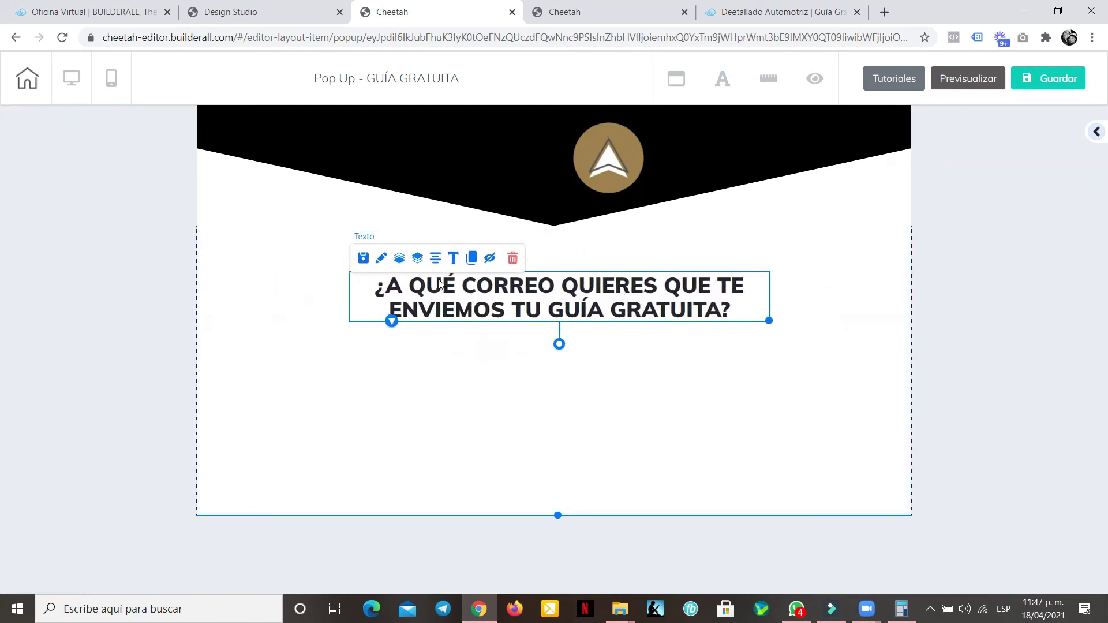
# - Set the height of the white panel holding the heading to 600
pyautogui.doubleClick(572, 481)
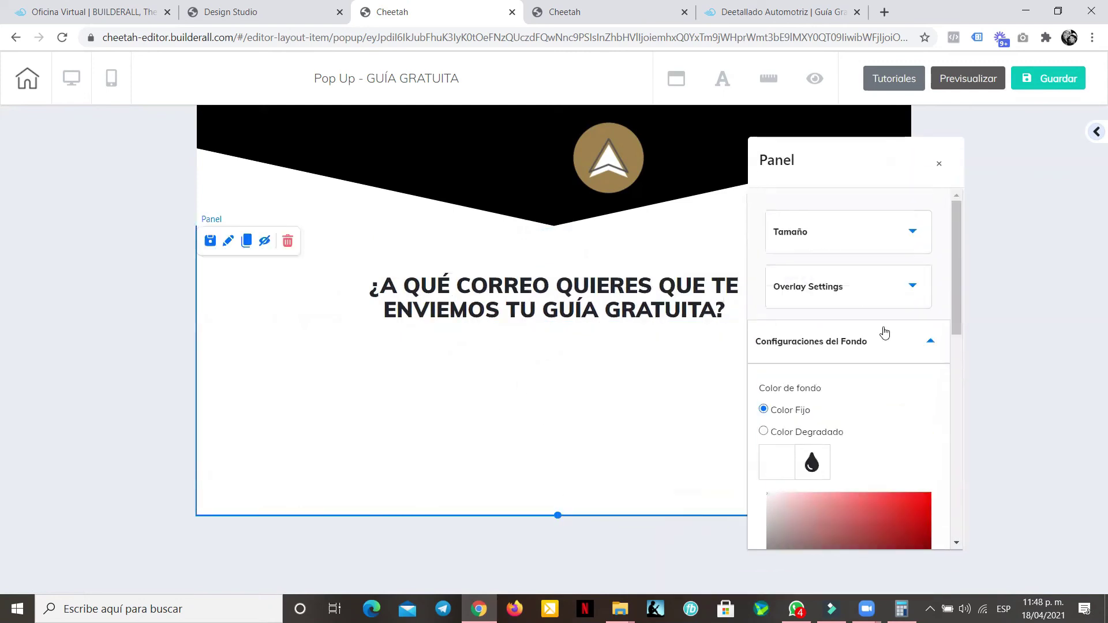
pyautogui.click(874, 231)
pyautogui.moveTo(903, 324); pyautogui.dragTo(891, 323)
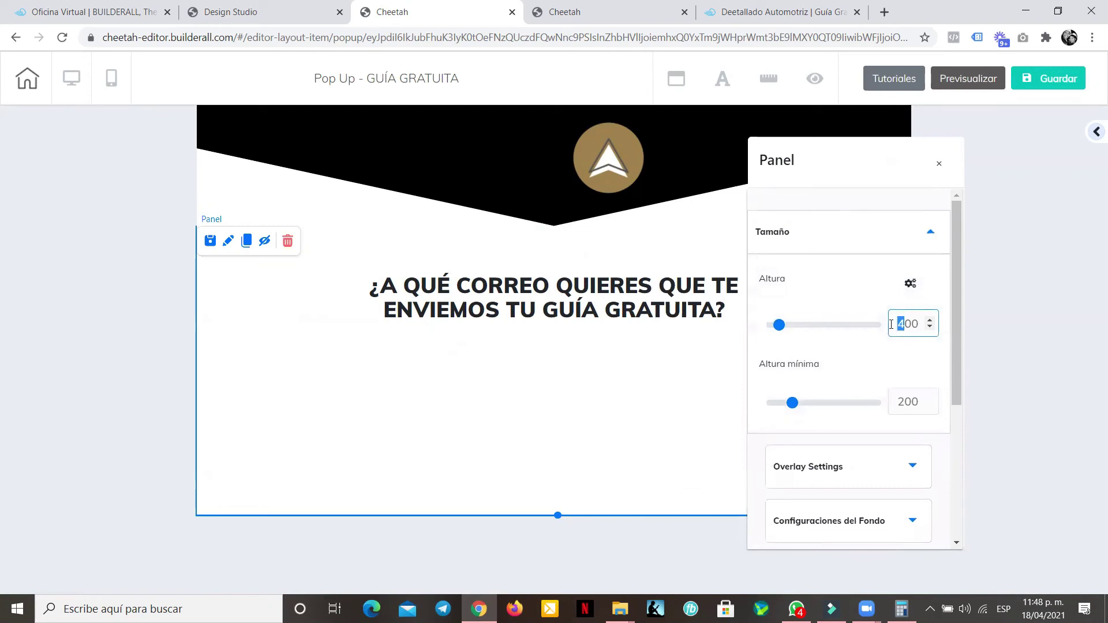
pyautogui.write('6')
pyautogui.click(1067, 281)
pyautogui.scroll(-2, 470, 410)
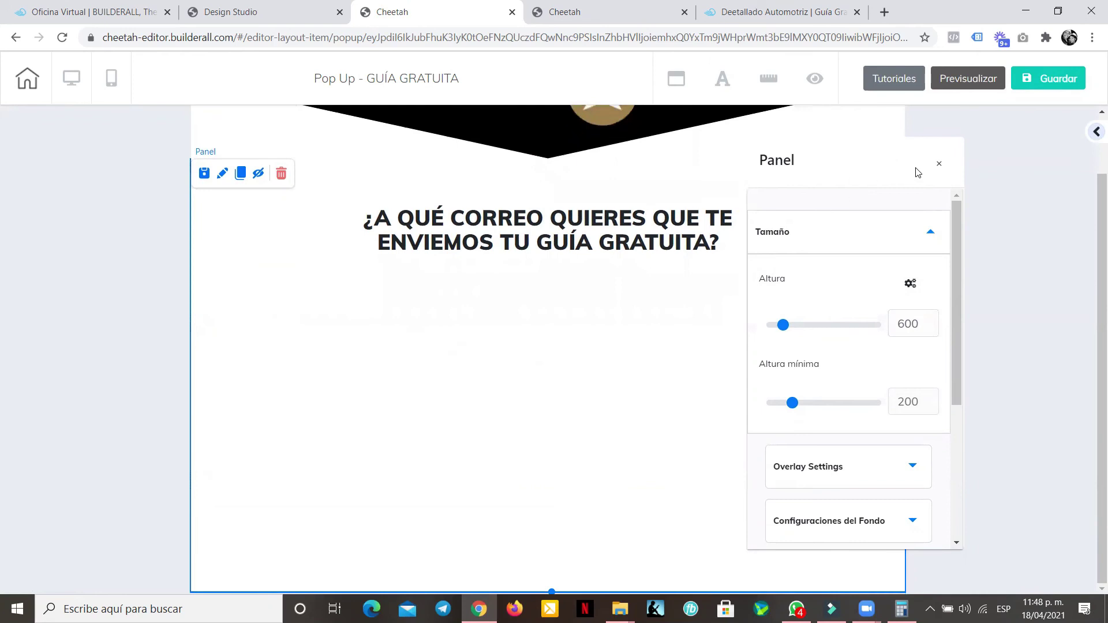
pyautogui.click(500, 358)
# - Add the first email marketing form template below the heading and link it to the SUSCRIPTORES list
pyautogui.click(1095, 134)
pyautogui.scroll(-5, 1001, 344)
pyautogui.scroll(-4, 1004, 362)
pyautogui.click(1032, 438)
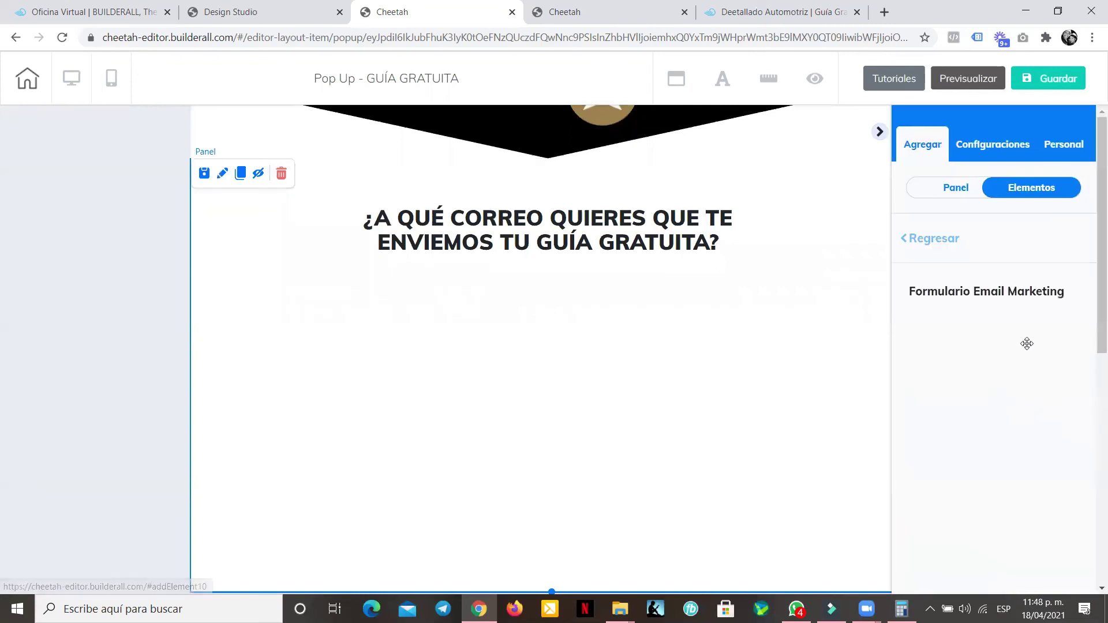
pyautogui.moveTo(1026, 344); pyautogui.dragTo(507, 346)
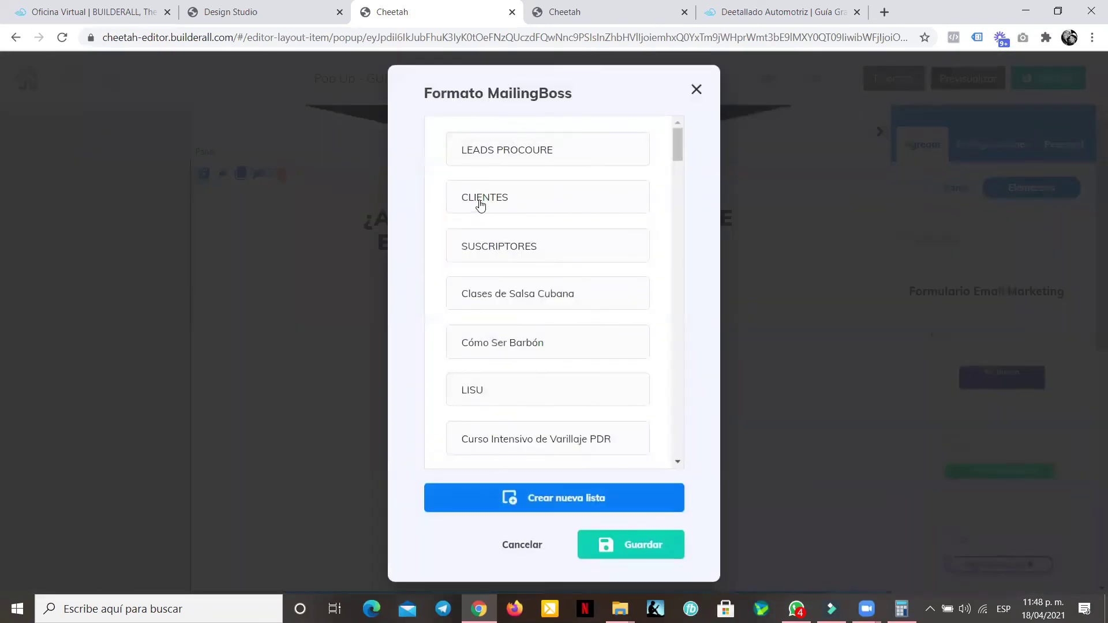
pyautogui.click(480, 205)
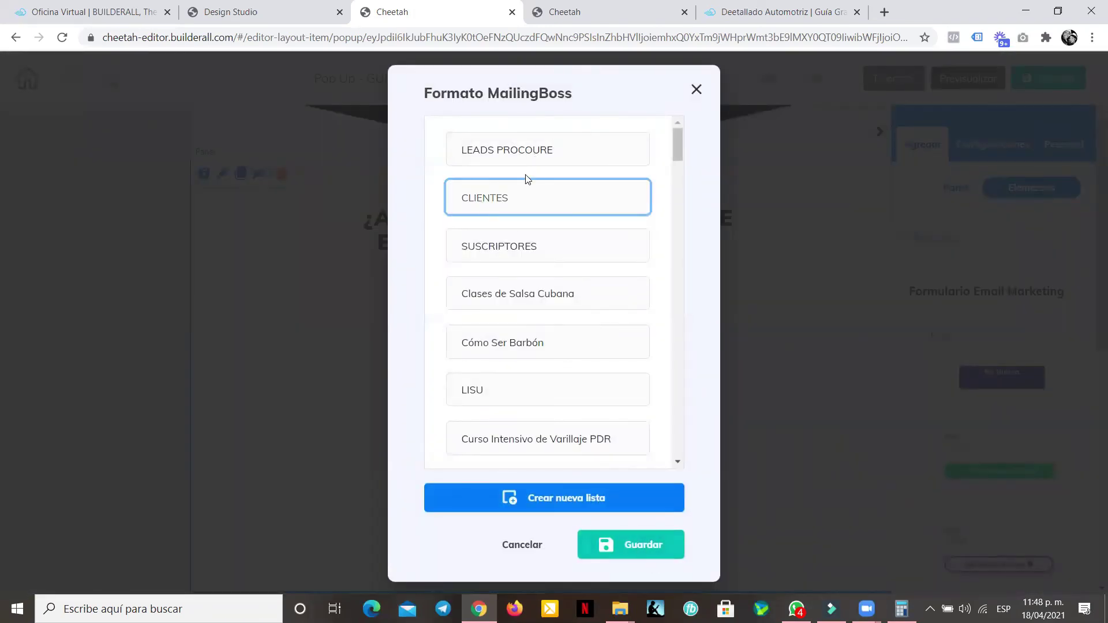
pyautogui.click(527, 253)
pyautogui.click(667, 554)
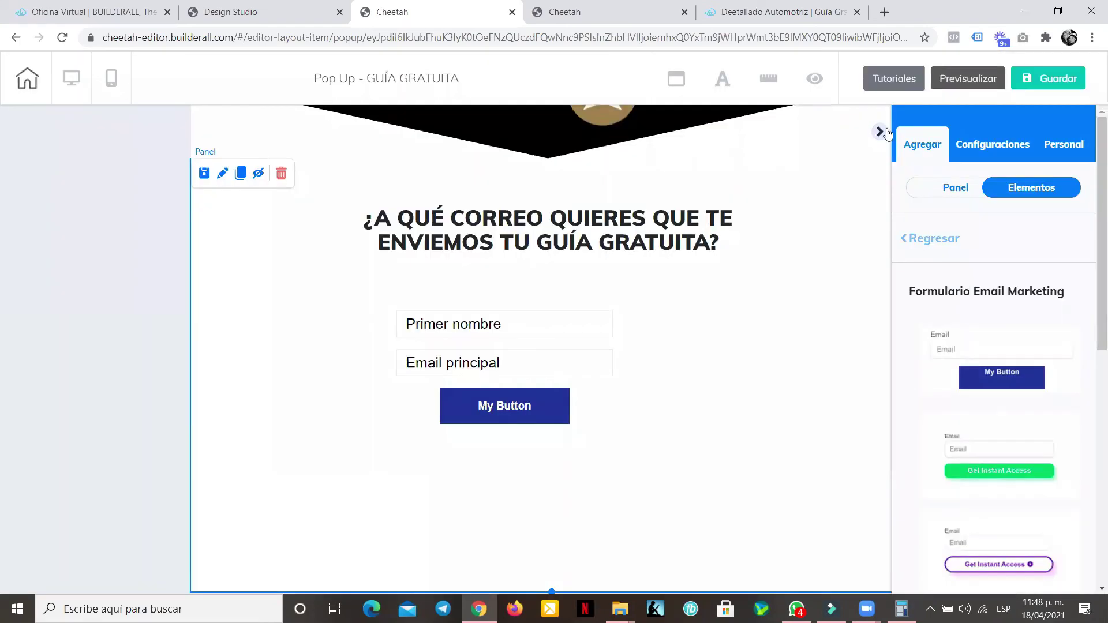
# - Widen the email form to about twice its width and centre it horizontally beneath the pop-up heading
pyautogui.moveTo(482, 353); pyautogui.dragTo(431, 326)
pyautogui.moveTo(566, 408); pyautogui.dragTo(783, 462)
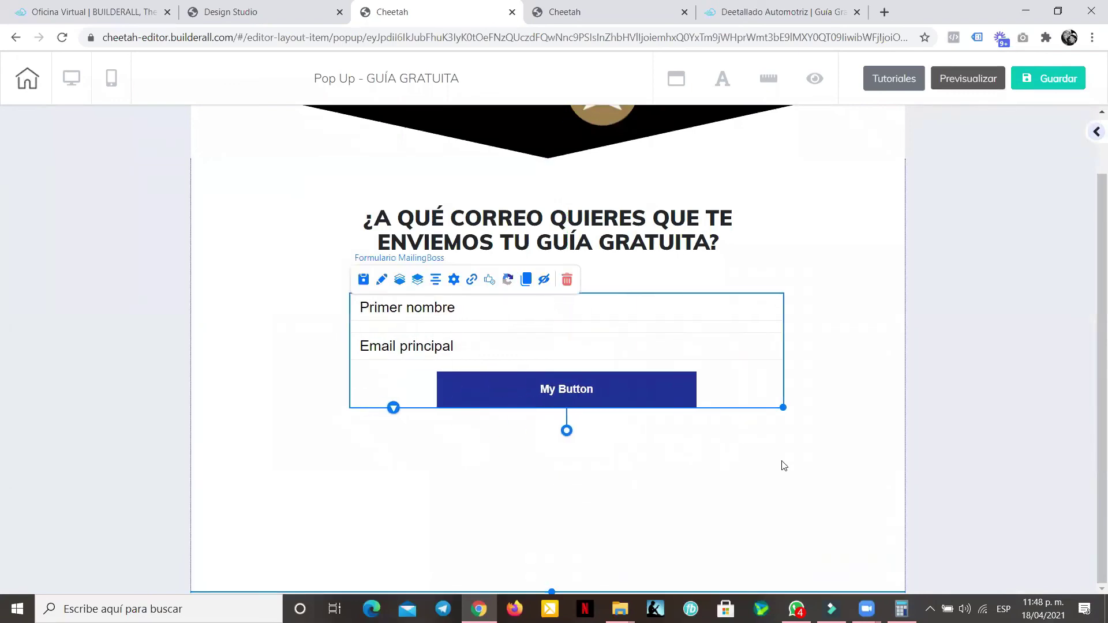
pyautogui.moveTo(616, 348); pyautogui.dragTo(604, 368)
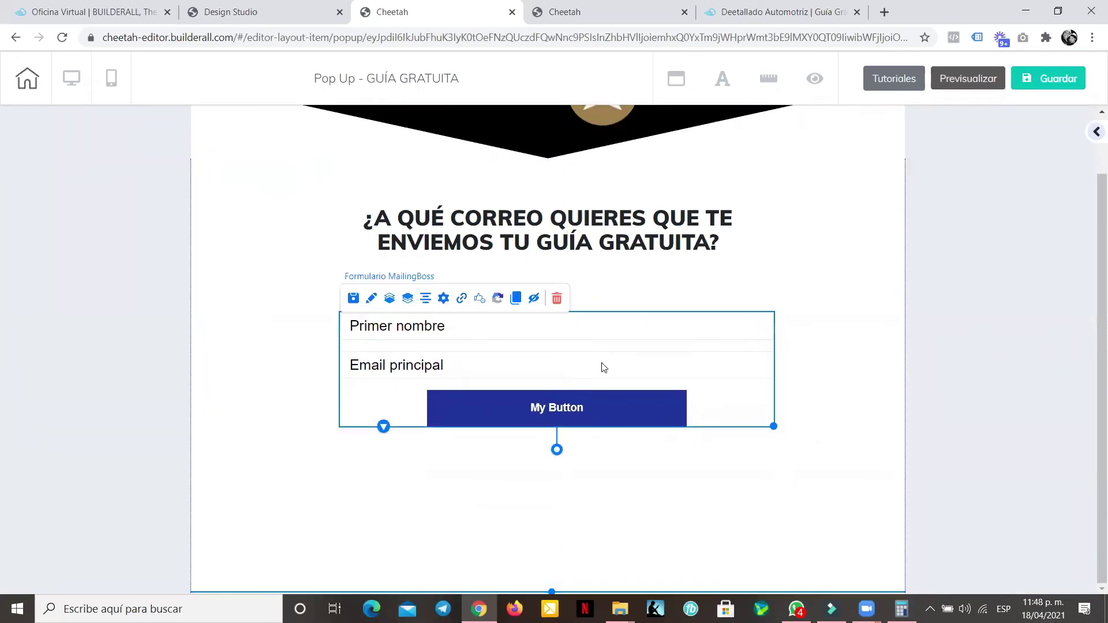
pyautogui.click(425, 297)
# - Set the form fields' text colour to dark grey 4A4A4A and their font to Montserrat
pyautogui.click(362, 297)
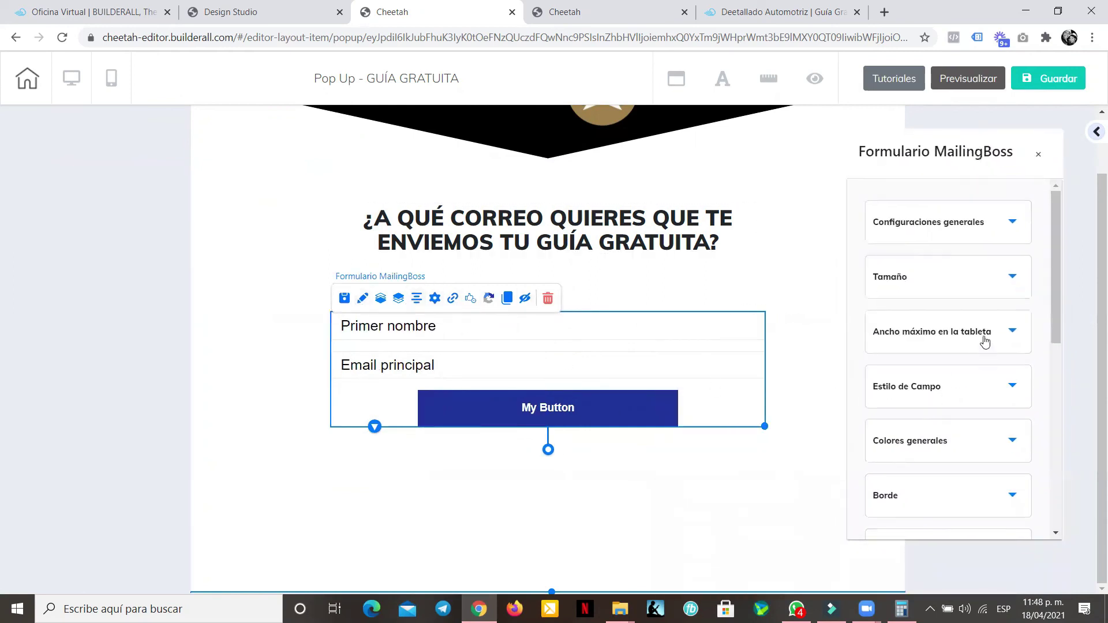
pyautogui.scroll(-3, 980, 277)
pyautogui.click(961, 254)
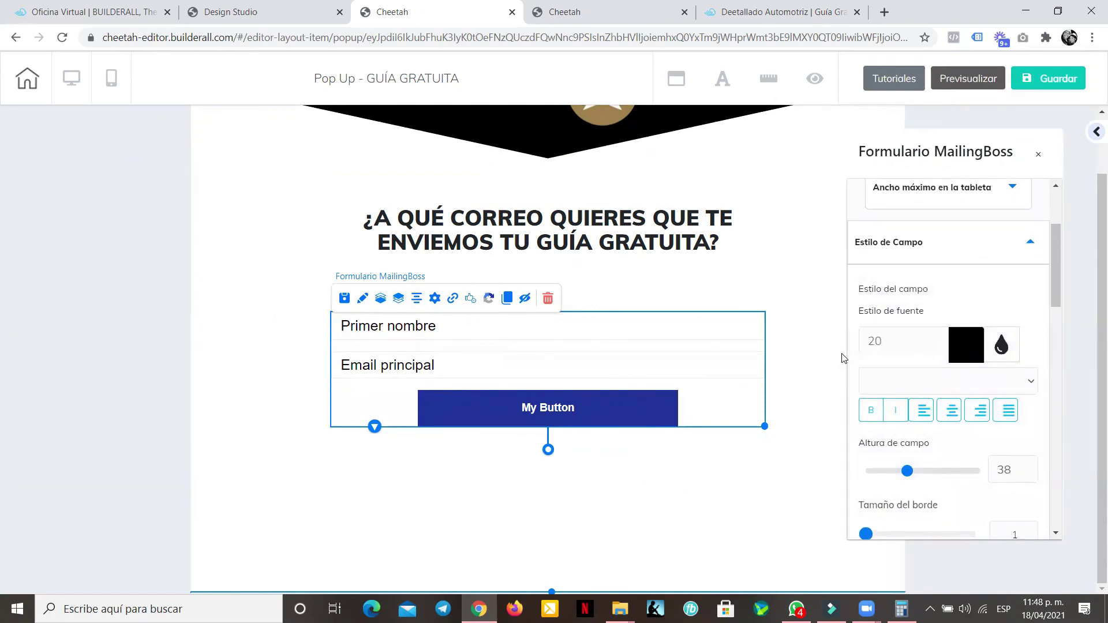
pyautogui.click(981, 353)
pyautogui.moveTo(915, 404); pyautogui.dragTo(848, 449)
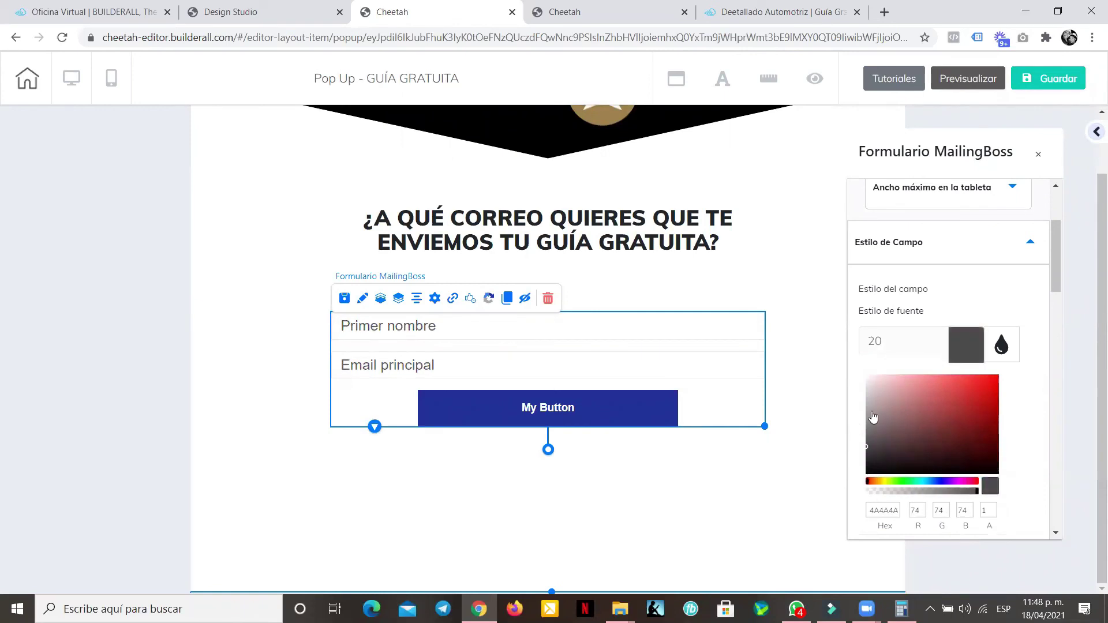
pyautogui.scroll(-4, 956, 360)
pyautogui.click(1010, 381)
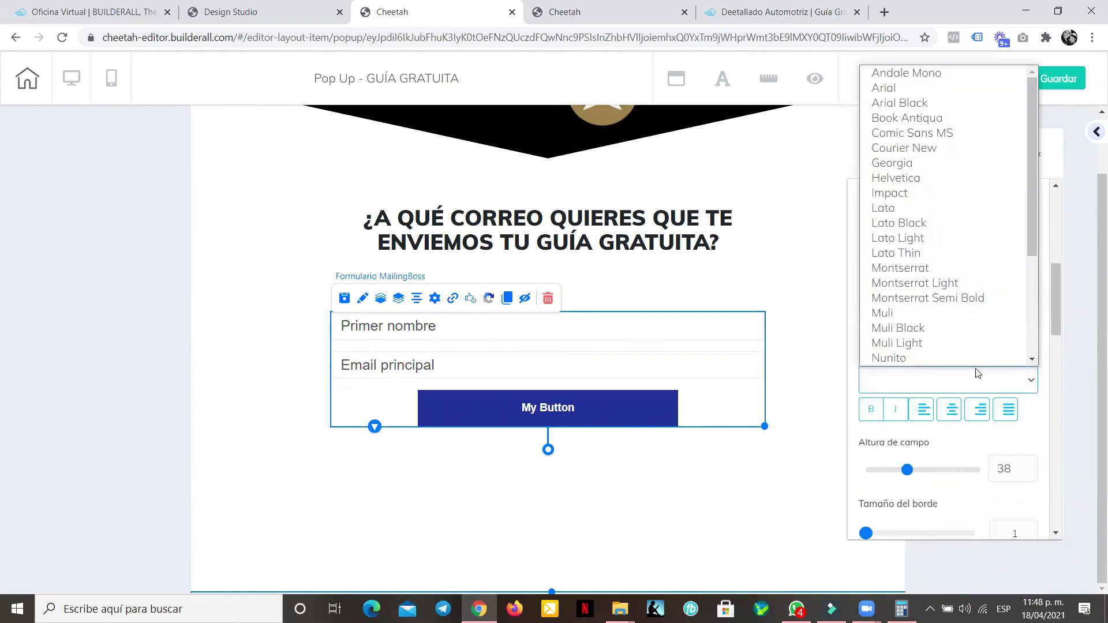
pyautogui.click(946, 269)
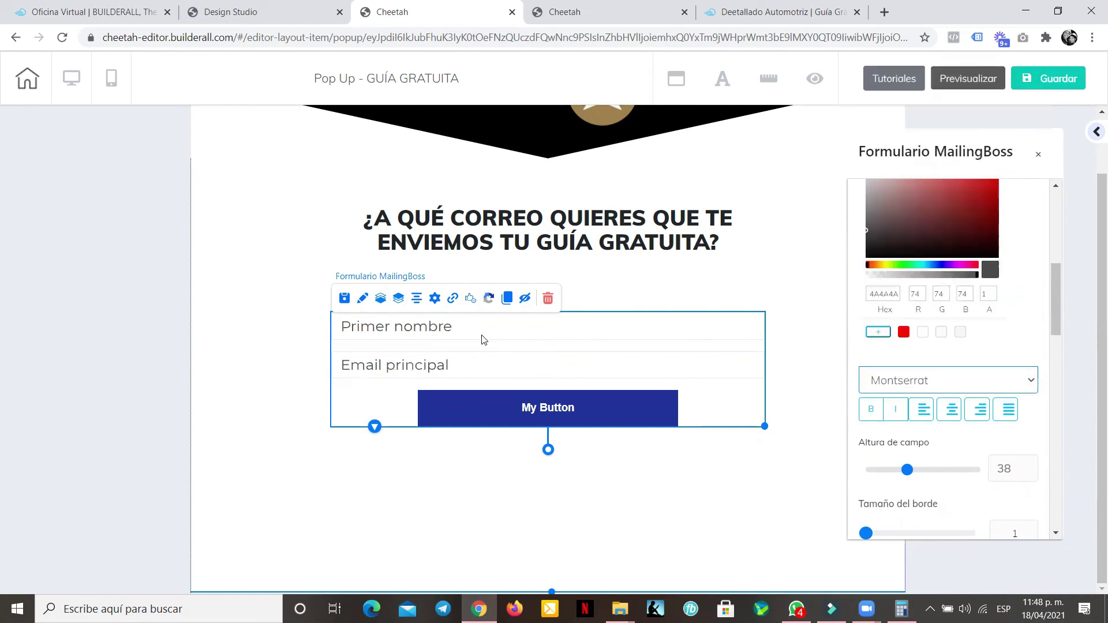
# - Set the height of the form fields to 50
pyautogui.scroll(1, 952, 356)
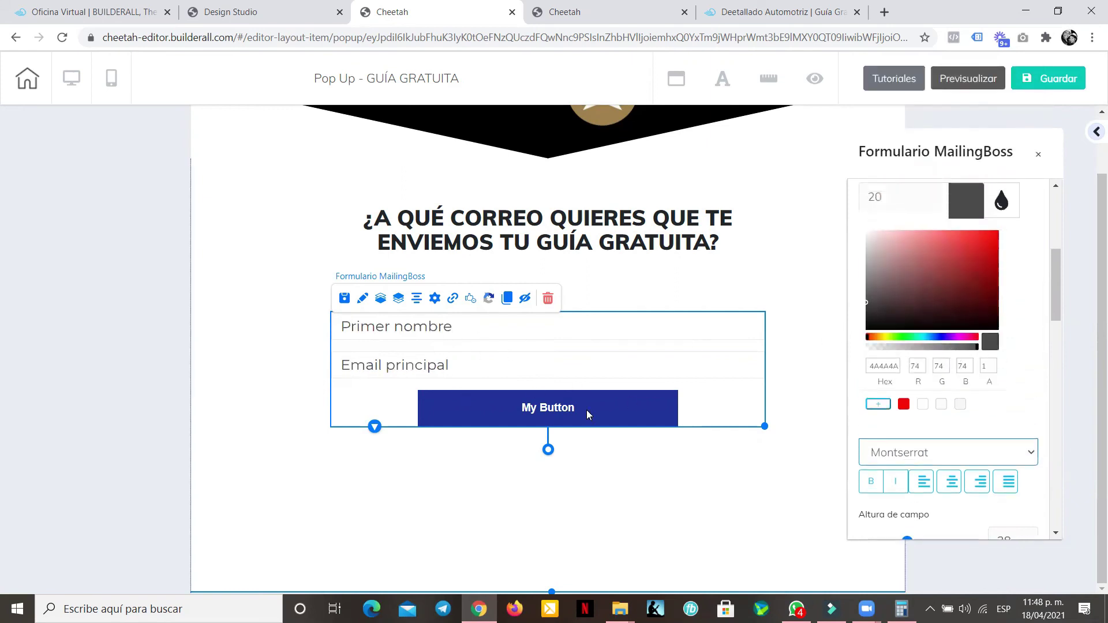
pyautogui.scroll(4, 968, 279)
pyautogui.scroll(-6, 966, 292)
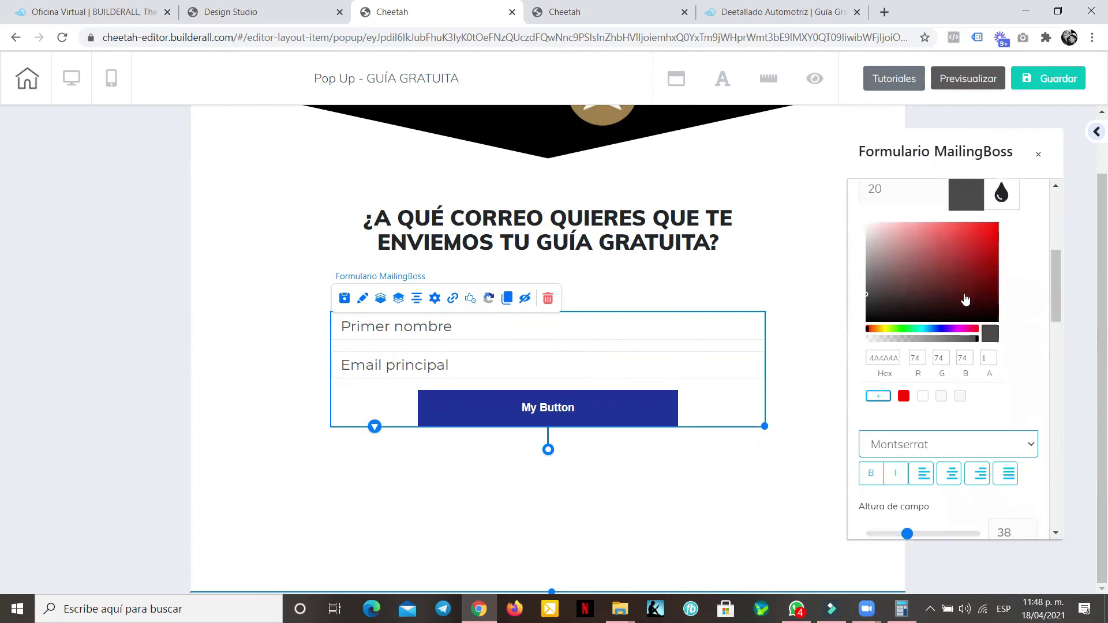
pyautogui.scroll(-1, 964, 294)
pyautogui.moveTo(1005, 325); pyautogui.dragTo(994, 317)
pyautogui.write('4')
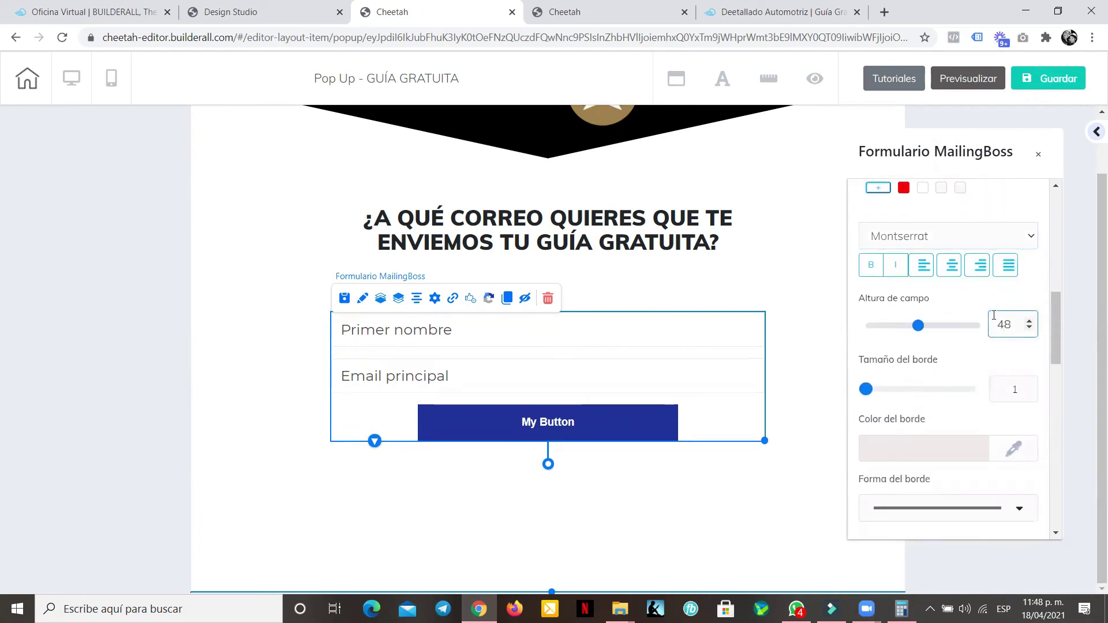
pyautogui.click(1030, 321)
pyautogui.click(1030, 321)
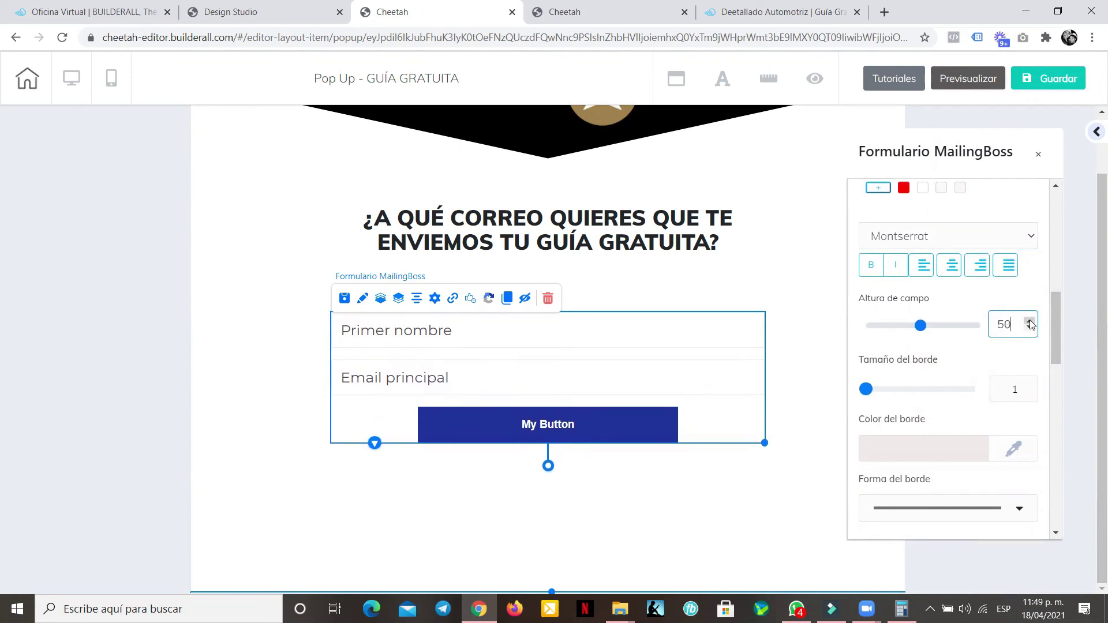
# - Set the form fields' border size to 2 and make the border colour a neutral light grey
pyautogui.scroll(-1, 975, 372)
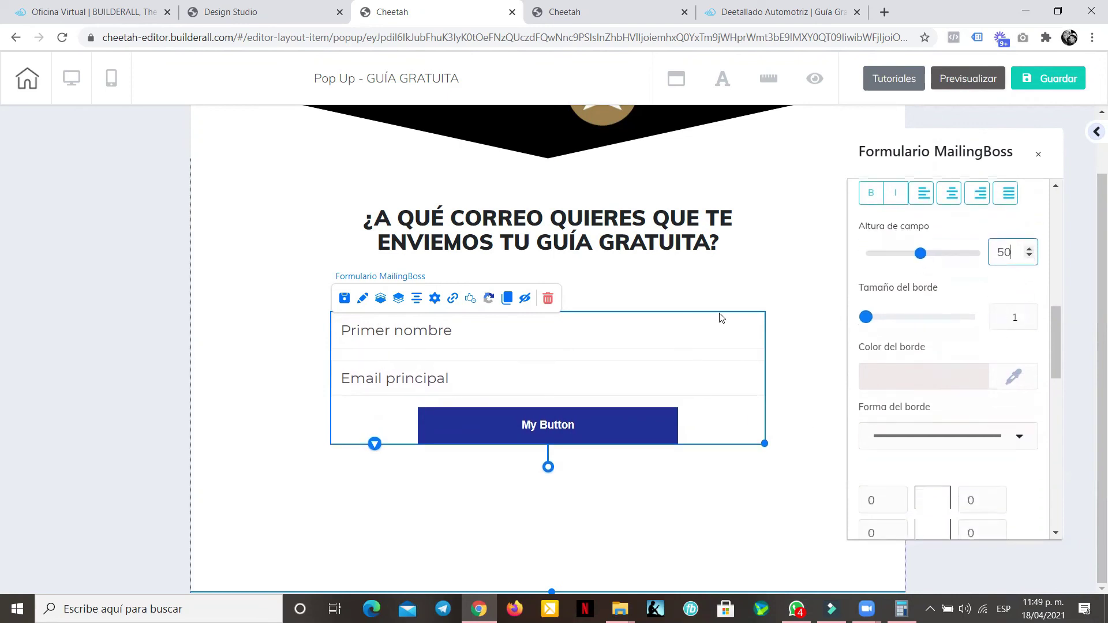
pyautogui.click(1024, 315)
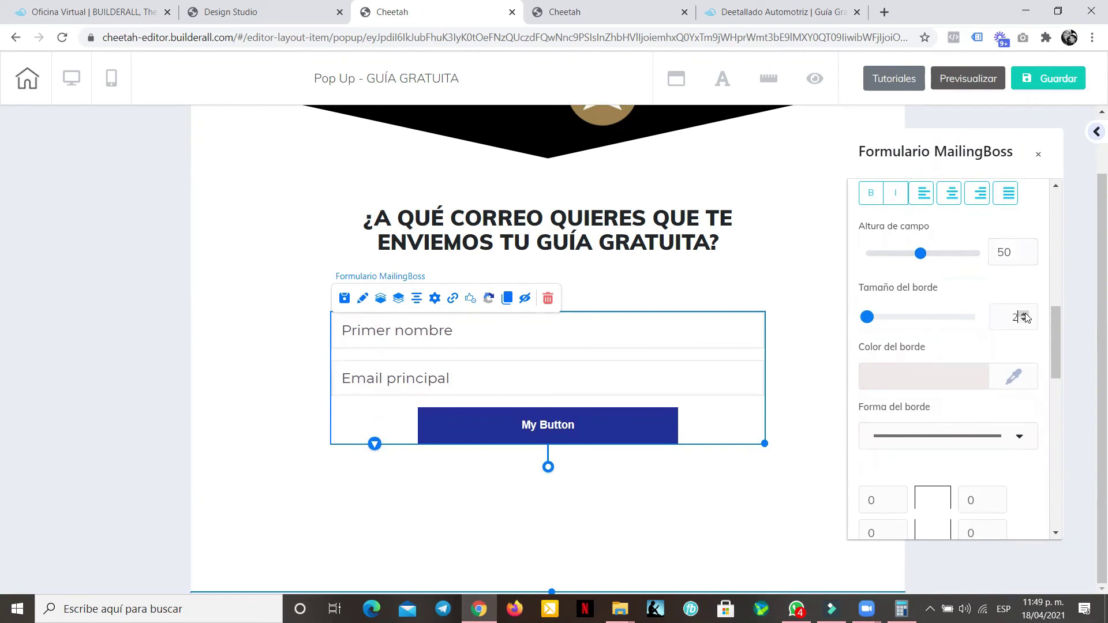
pyautogui.click(958, 377)
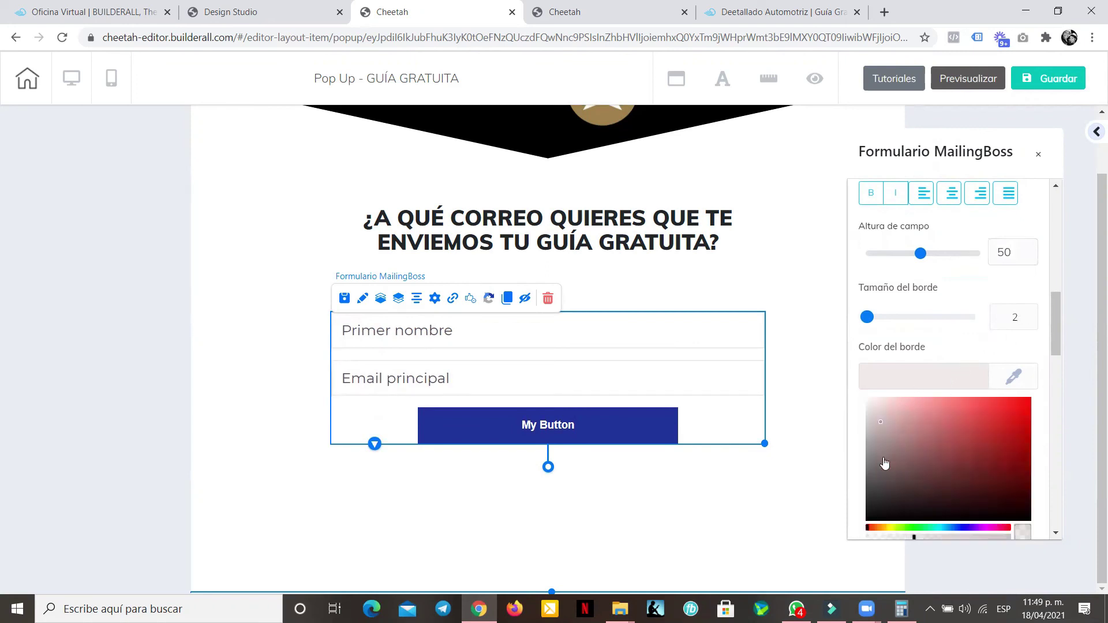
pyautogui.click(885, 461)
pyautogui.moveTo(805, 502); pyautogui.dragTo(803, 445)
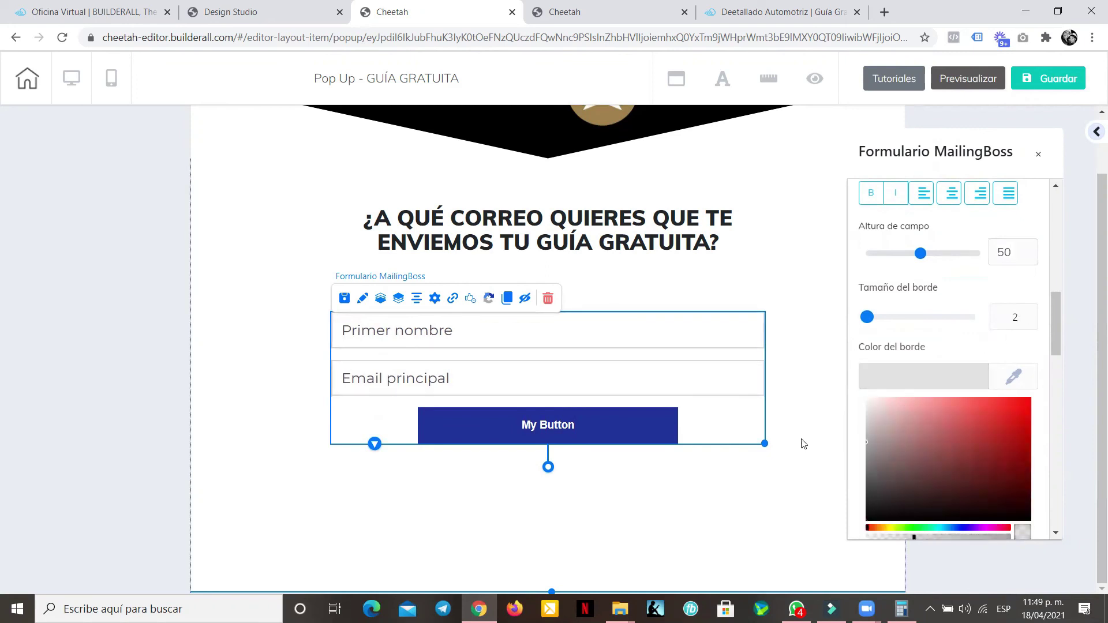
# - Set the form button's height to 60 and its width to 100
pyautogui.click(515, 435)
pyautogui.doubleClick(695, 359)
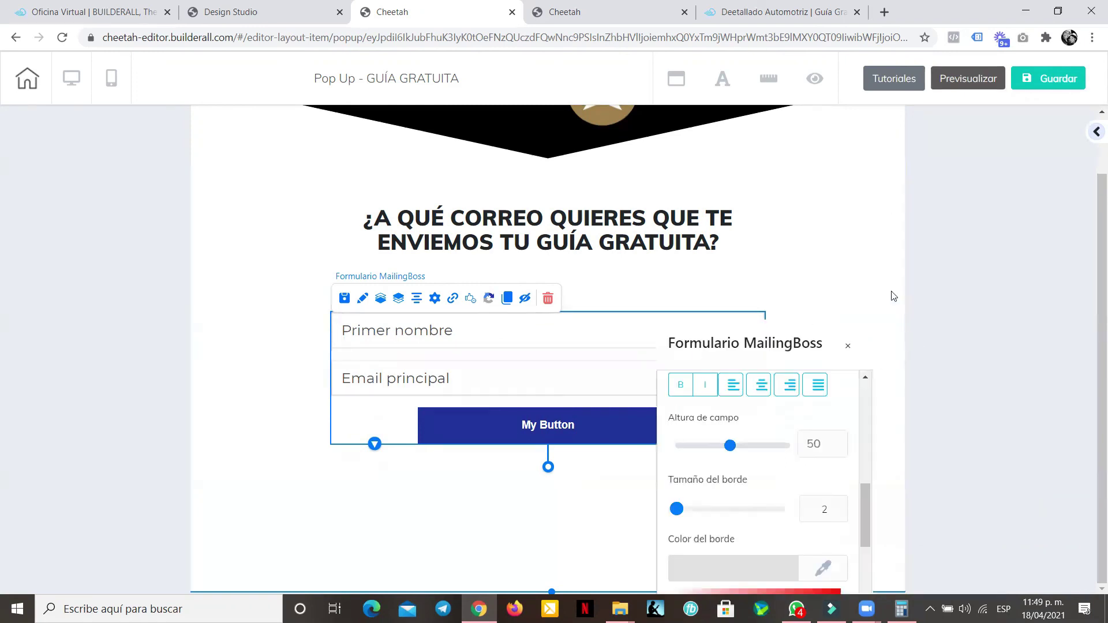
pyautogui.scroll(-10, 979, 287)
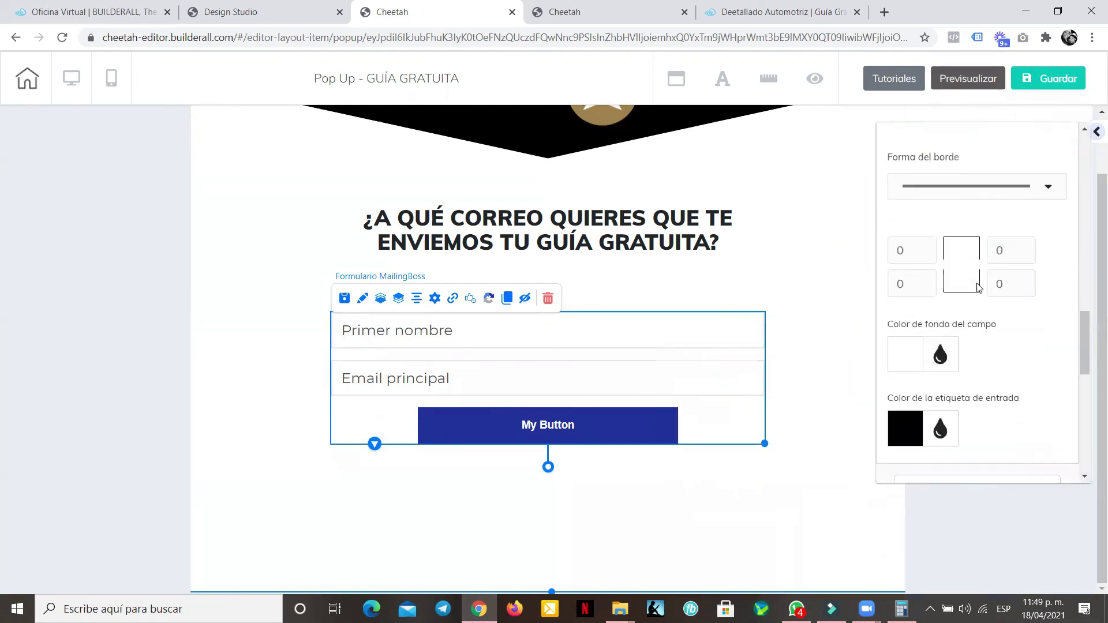
pyautogui.scroll(1, 980, 288)
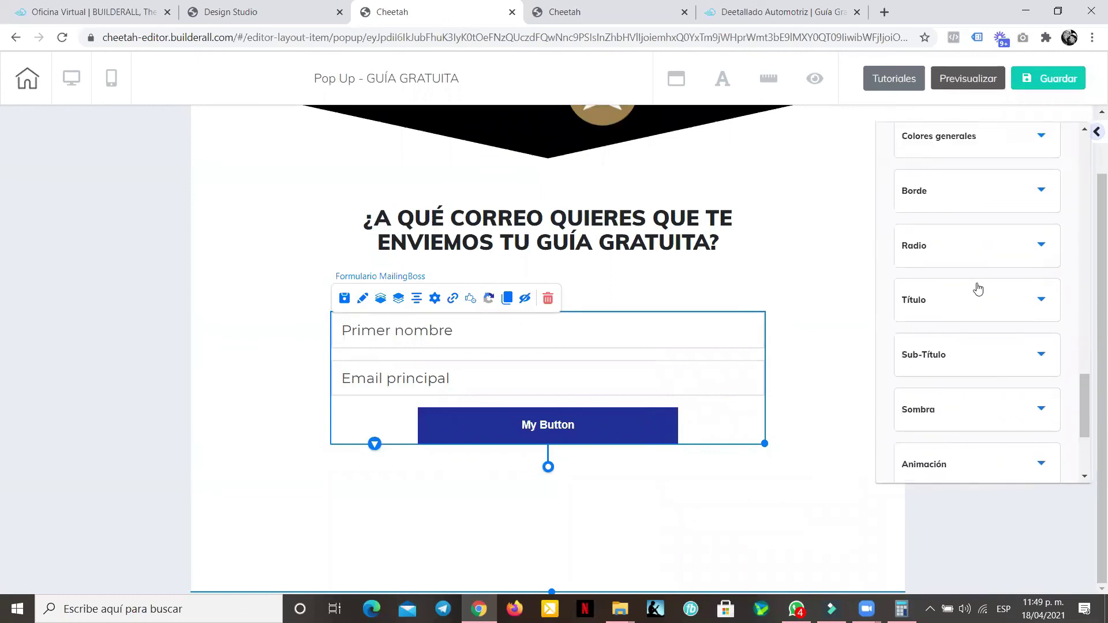
pyautogui.scroll(10, 967, 219)
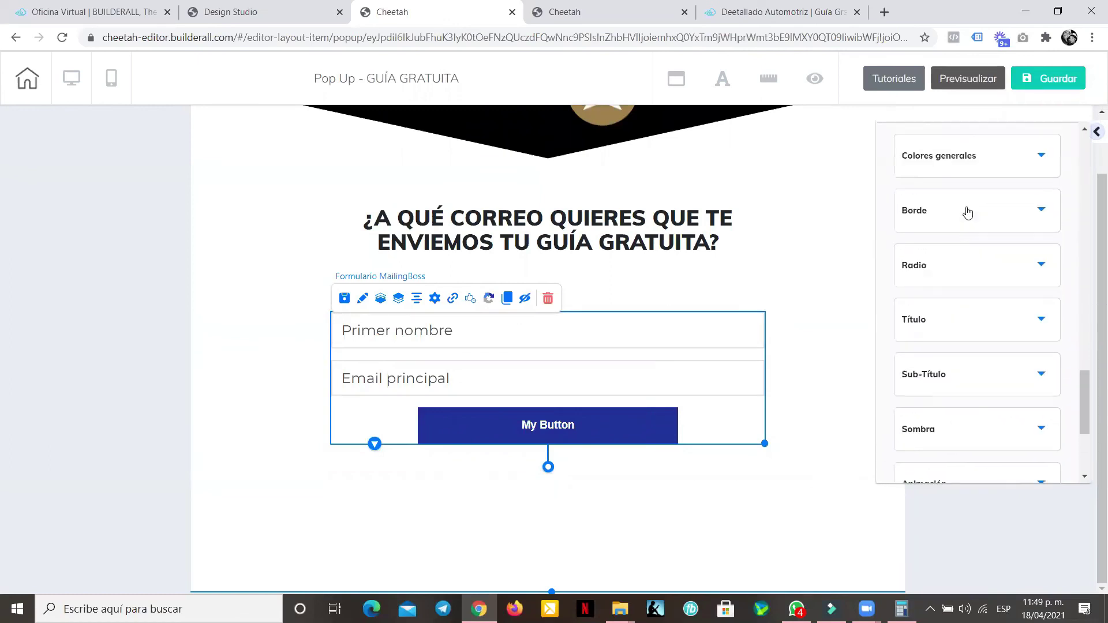
pyautogui.click(971, 219)
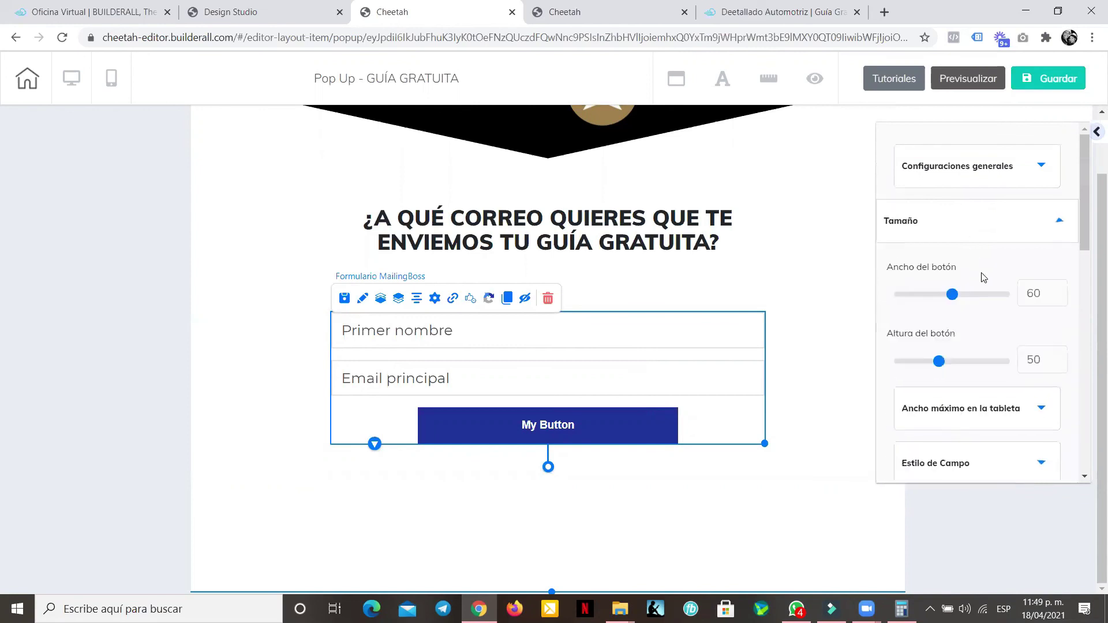
pyautogui.moveTo(1032, 293); pyautogui.dragTo(1016, 283)
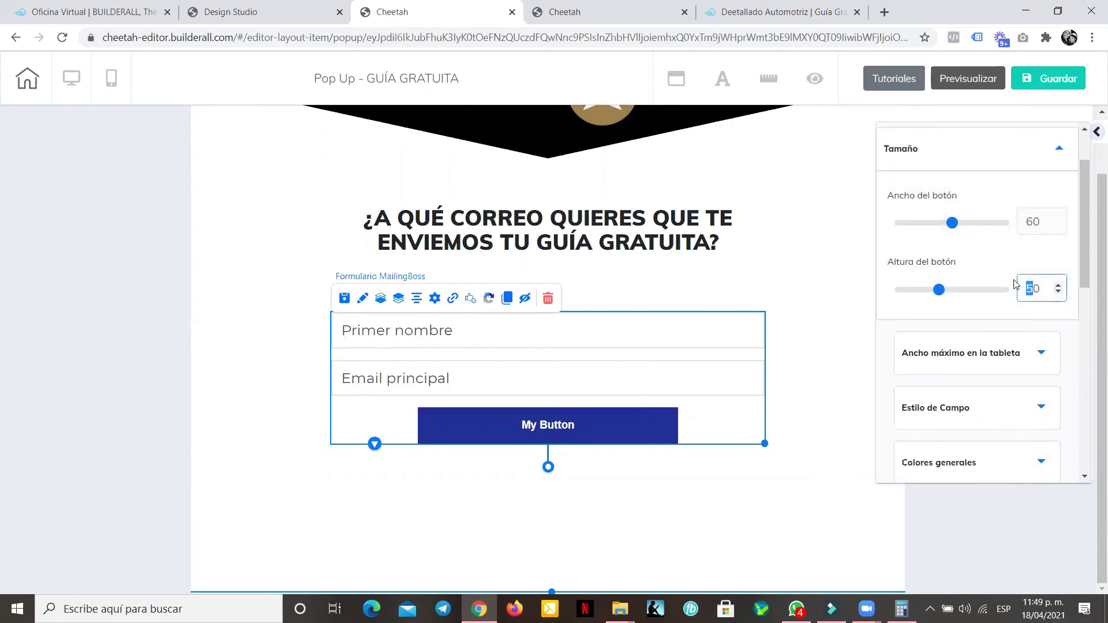
pyautogui.write('6')
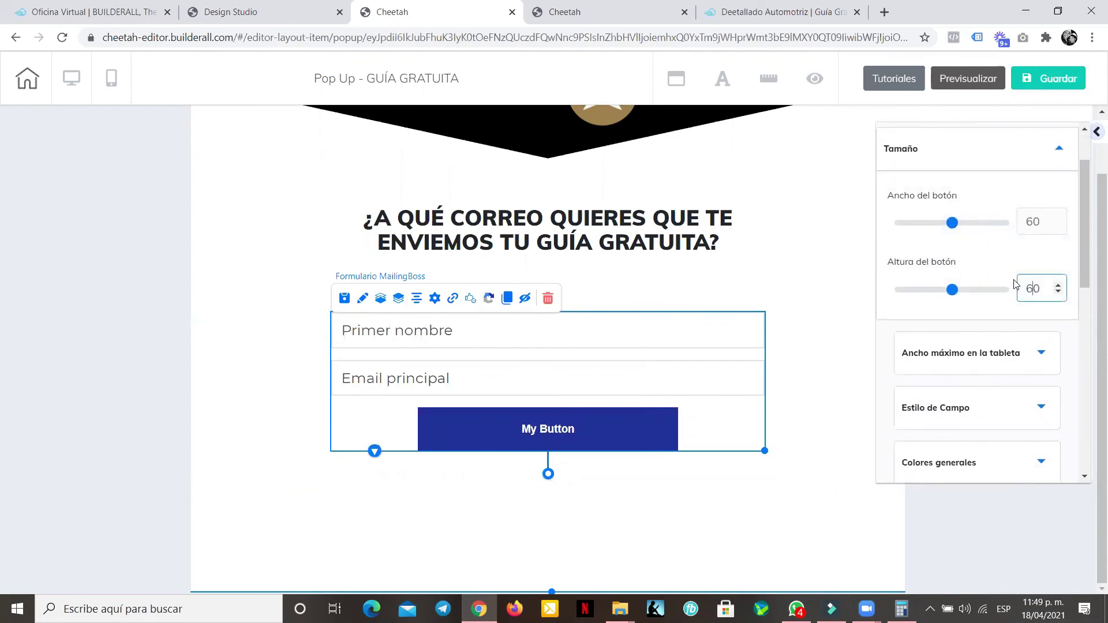
pyautogui.moveTo(952, 224); pyautogui.dragTo(1002, 222)
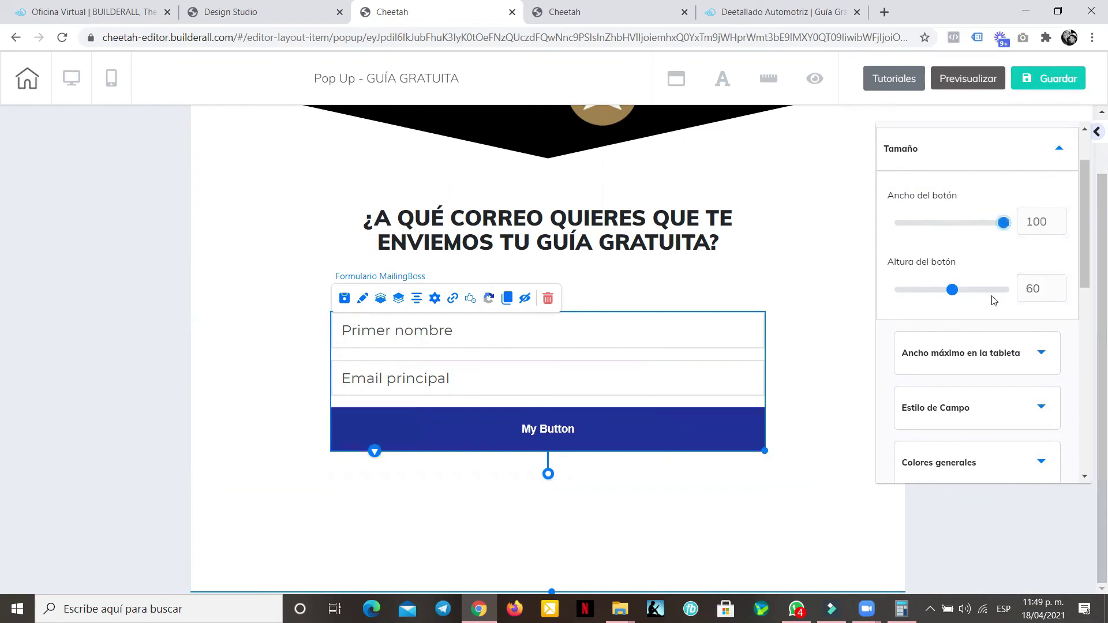
# - Open the form's general colour settings
pyautogui.scroll(-4, 992, 312)
pyautogui.click(966, 249)
pyautogui.scroll(-2, 912, 259)
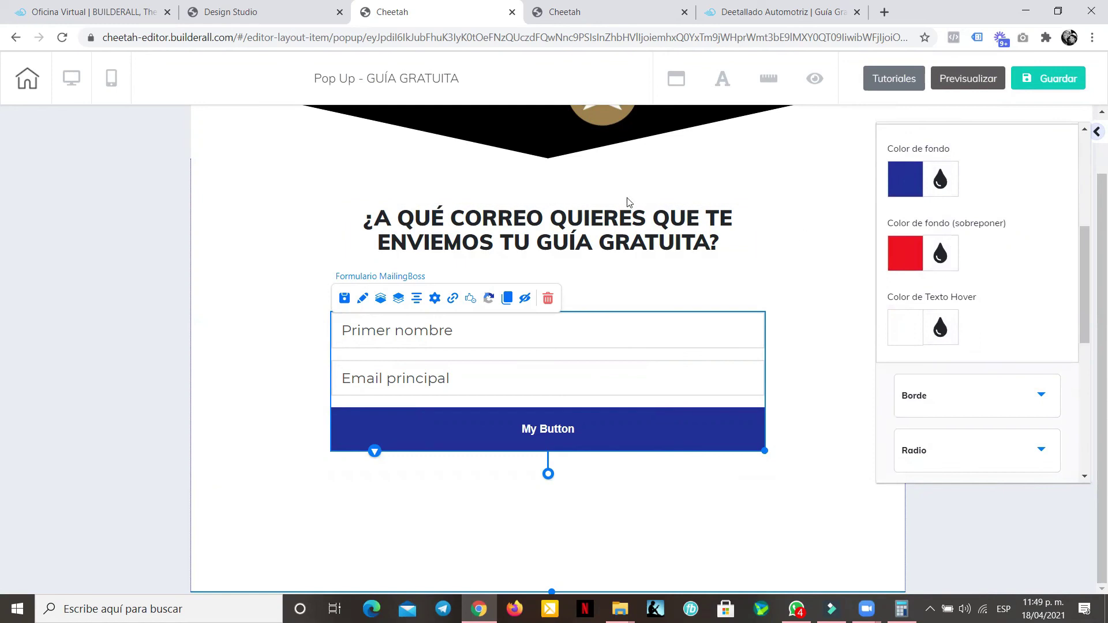
# - Centre the round arrow logo horizontally in the black header panel and make that panel slightly taller
pyautogui.scroll(1, 629, 204)
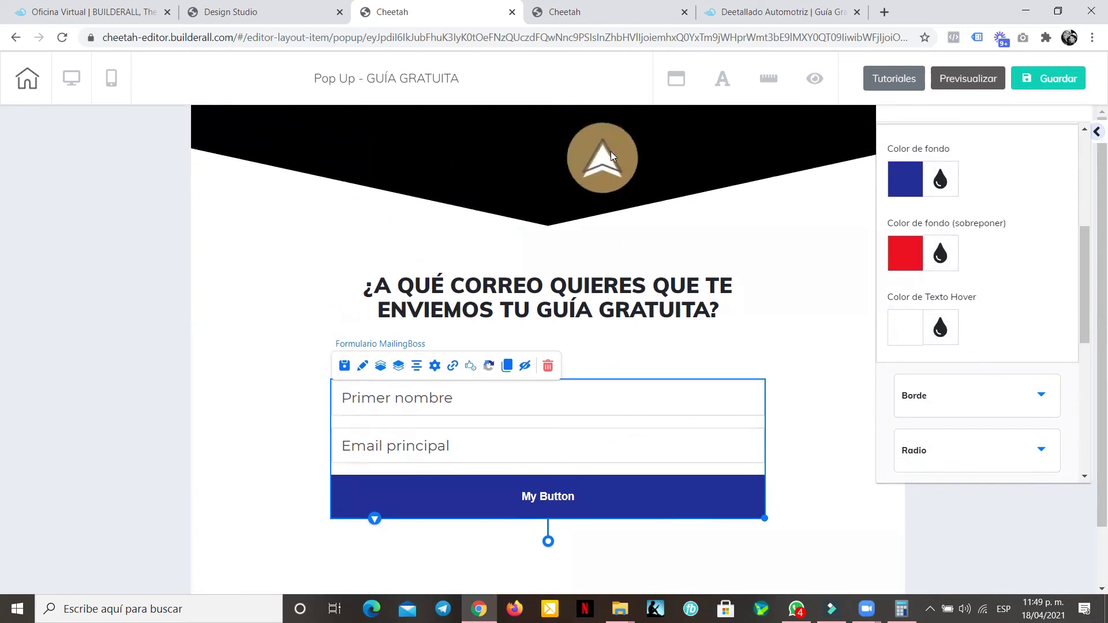
pyautogui.click(591, 168)
pyautogui.moveTo(552, 225); pyautogui.dragTo(554, 301)
pyautogui.click(602, 157)
pyautogui.click(654, 136)
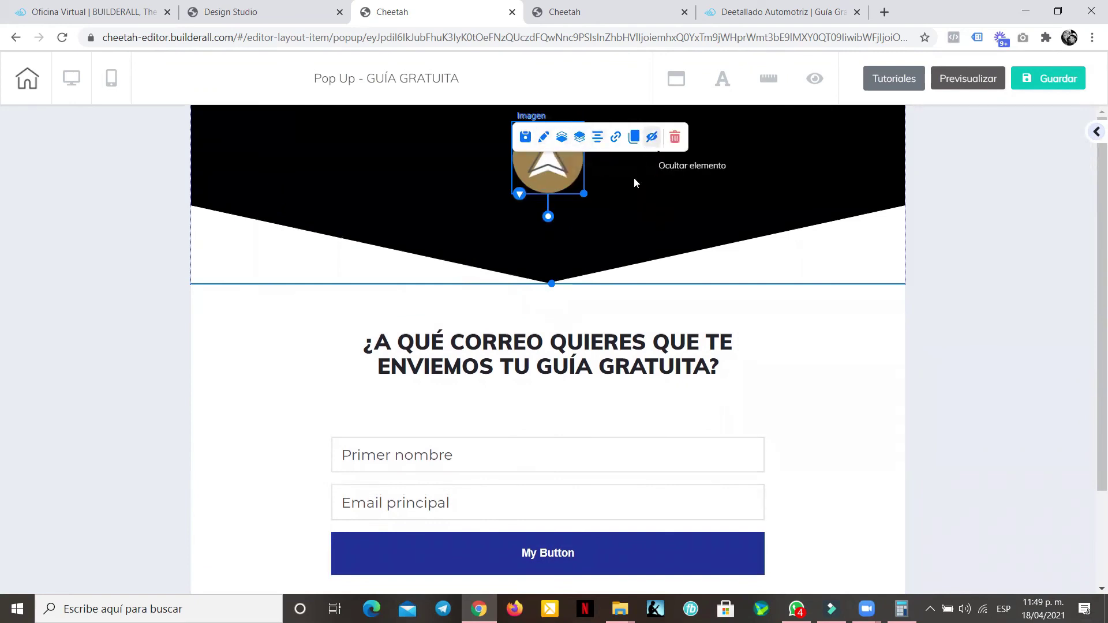
pyautogui.moveTo(551, 284); pyautogui.dragTo(552, 232)
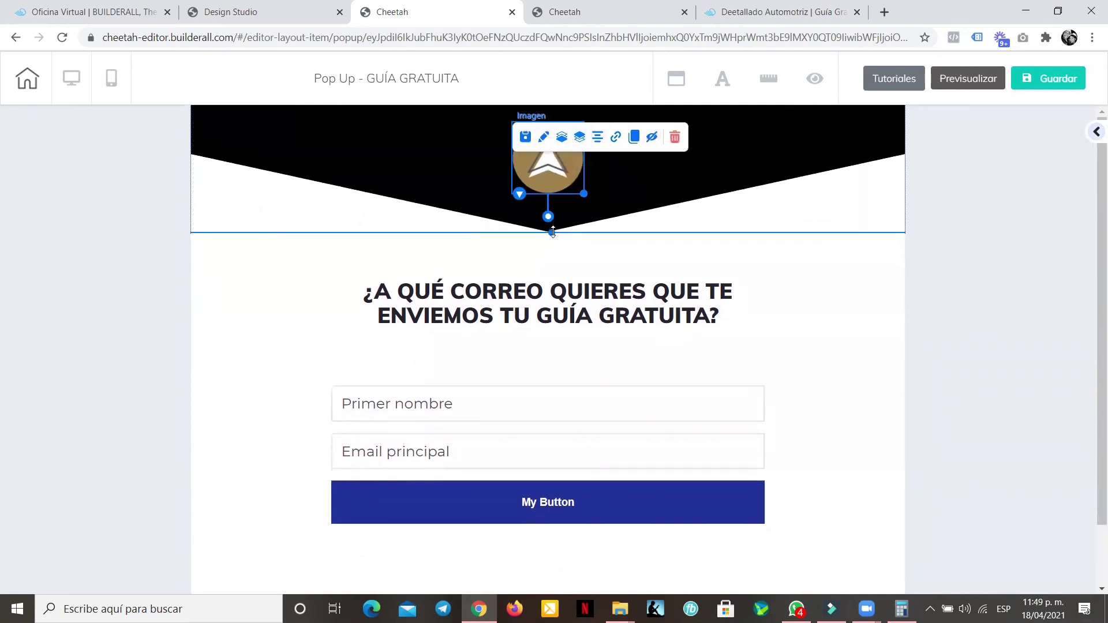
# - Change the form button's background colour to yellow E5DF00
pyautogui.scroll(-1, 554, 234)
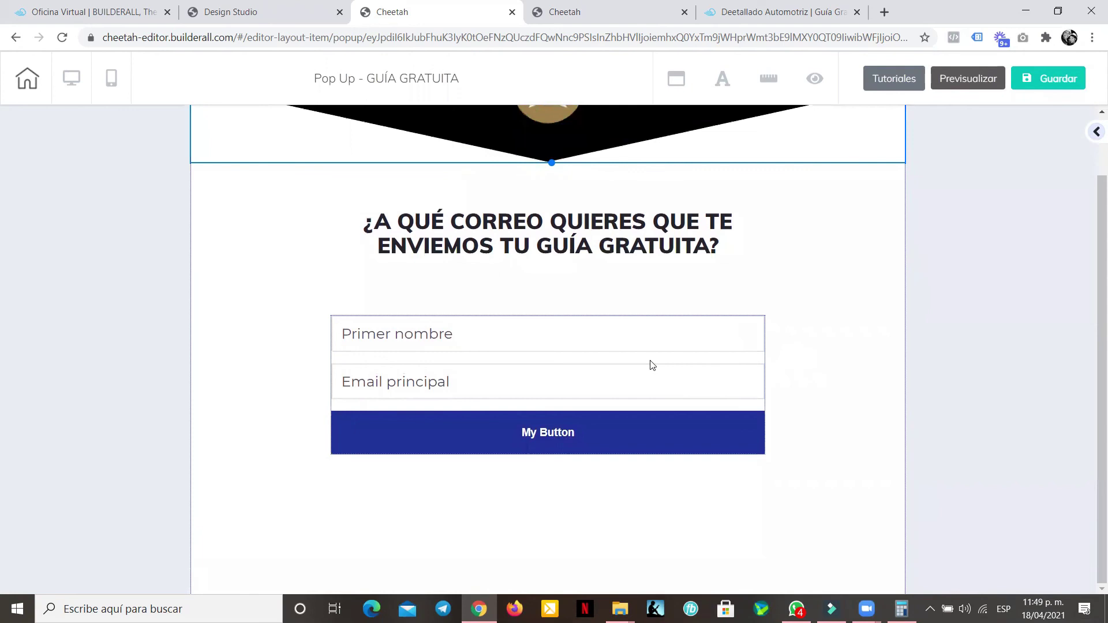
pyautogui.doubleClick(692, 375)
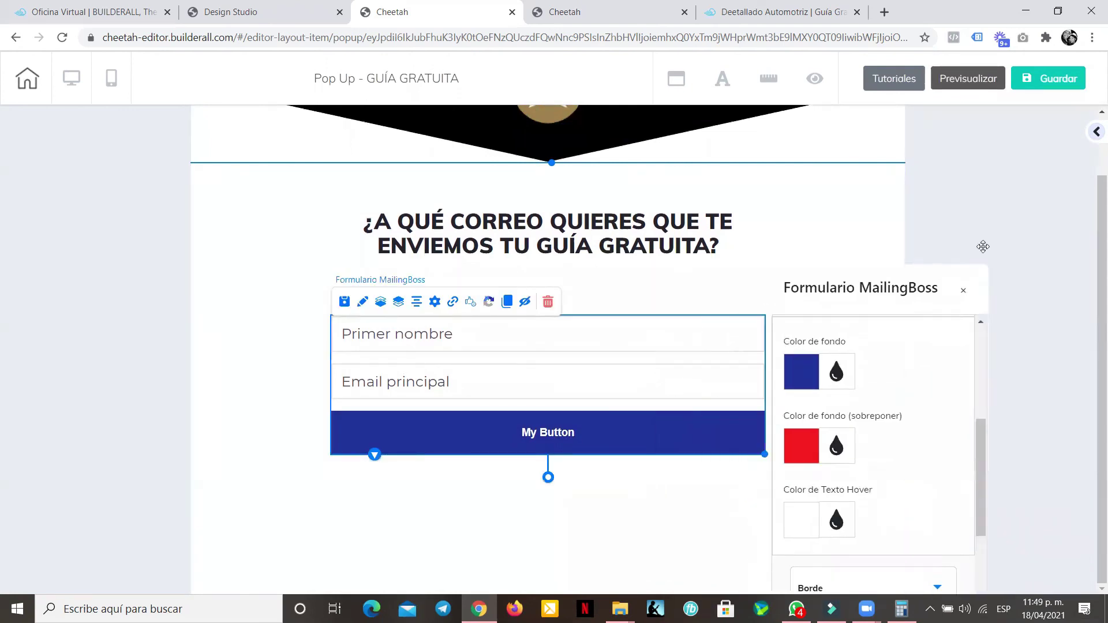
pyautogui.click(879, 253)
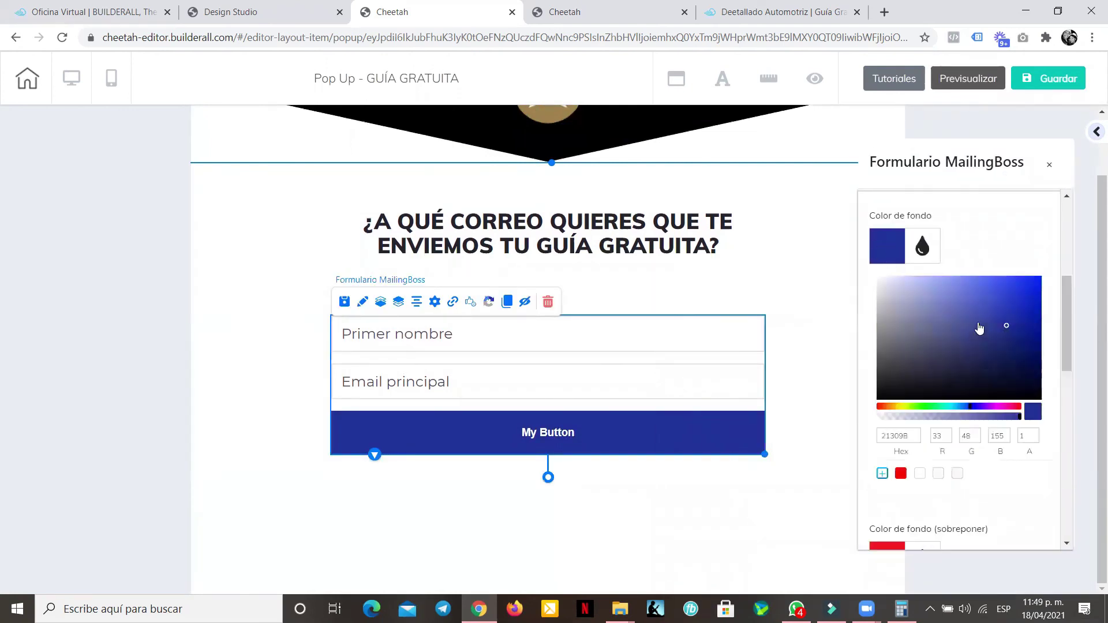
pyautogui.click(920, 407)
pyautogui.moveTo(919, 408); pyautogui.dragTo(901, 408)
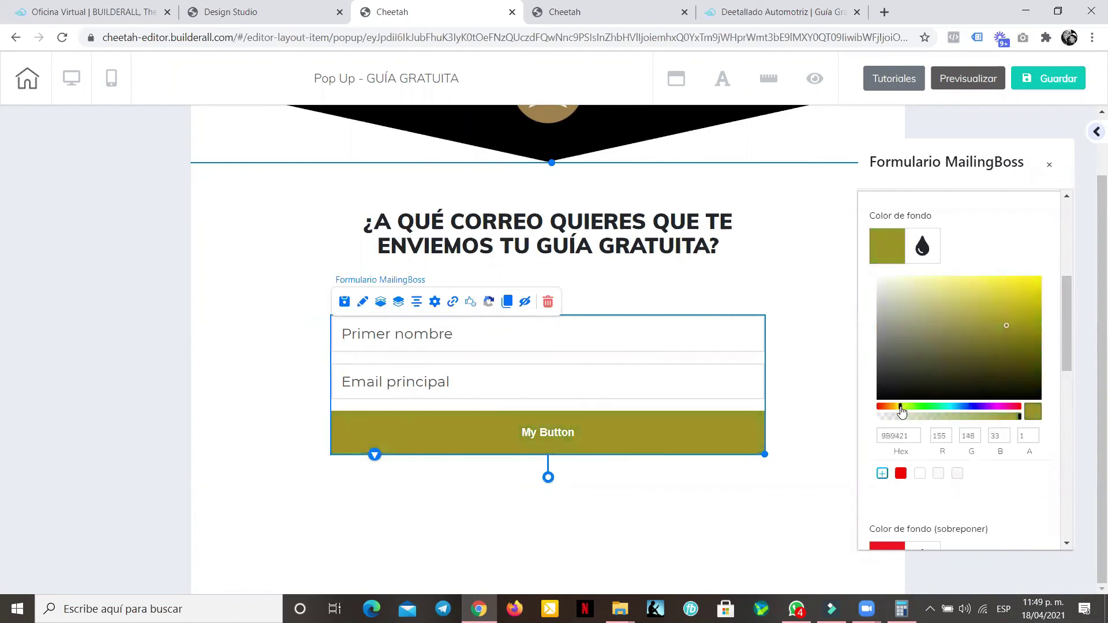
pyautogui.click(923, 408)
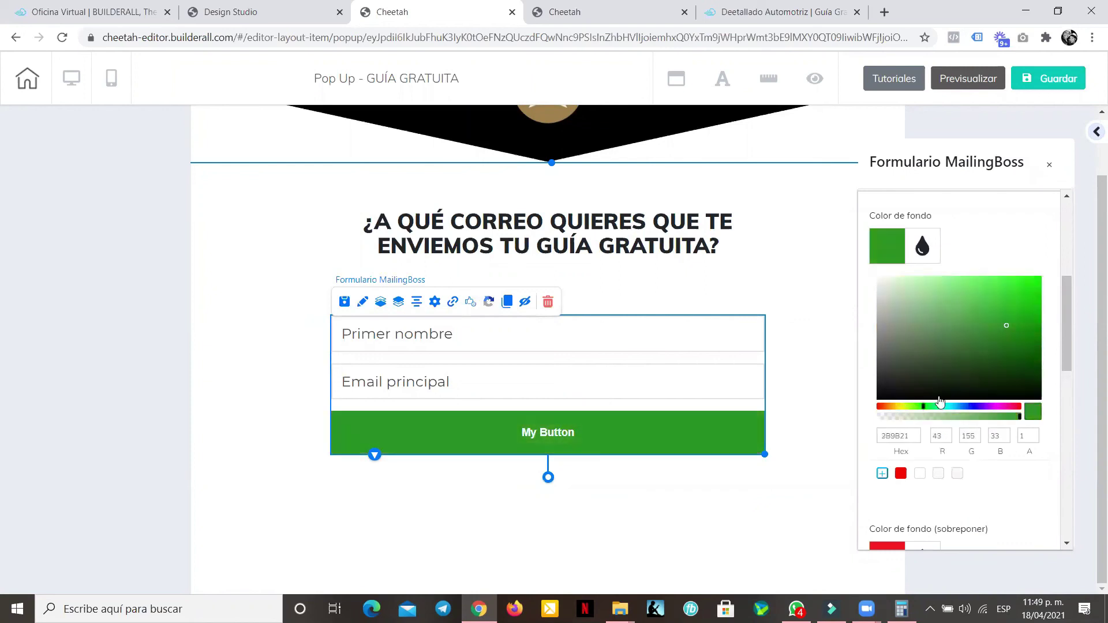
pyautogui.moveTo(894, 408); pyautogui.dragTo(900, 408)
pyautogui.moveTo(1010, 334); pyautogui.dragTo(1048, 260)
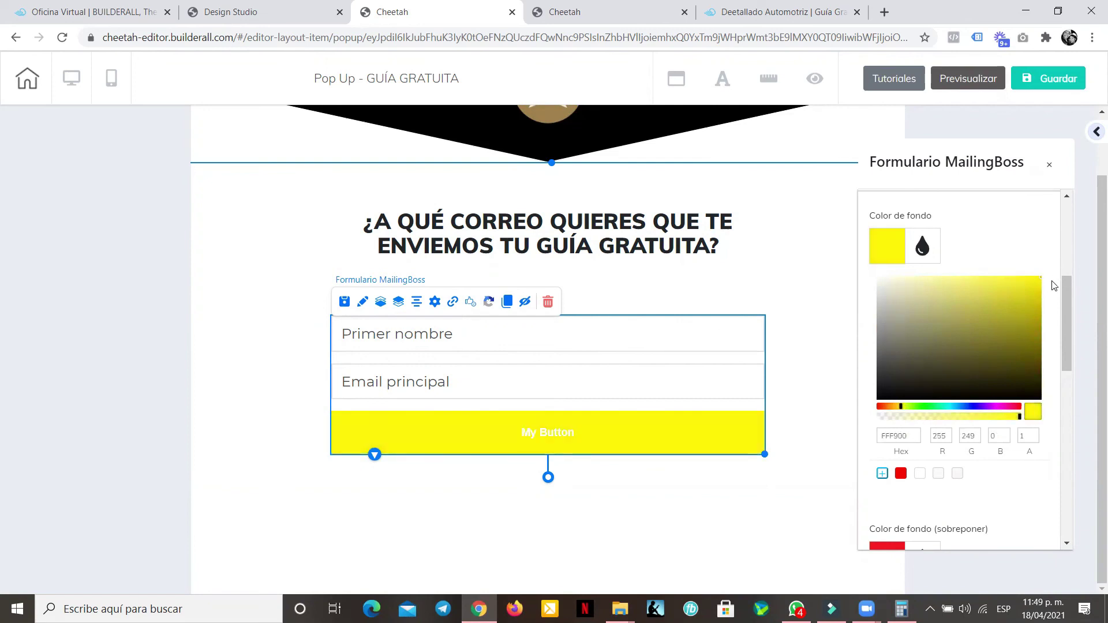
pyautogui.moveTo(1054, 285); pyautogui.dragTo(1049, 294)
# - Set the form button's hover background colour to D4CE00
pyautogui.scroll(-3, 984, 343)
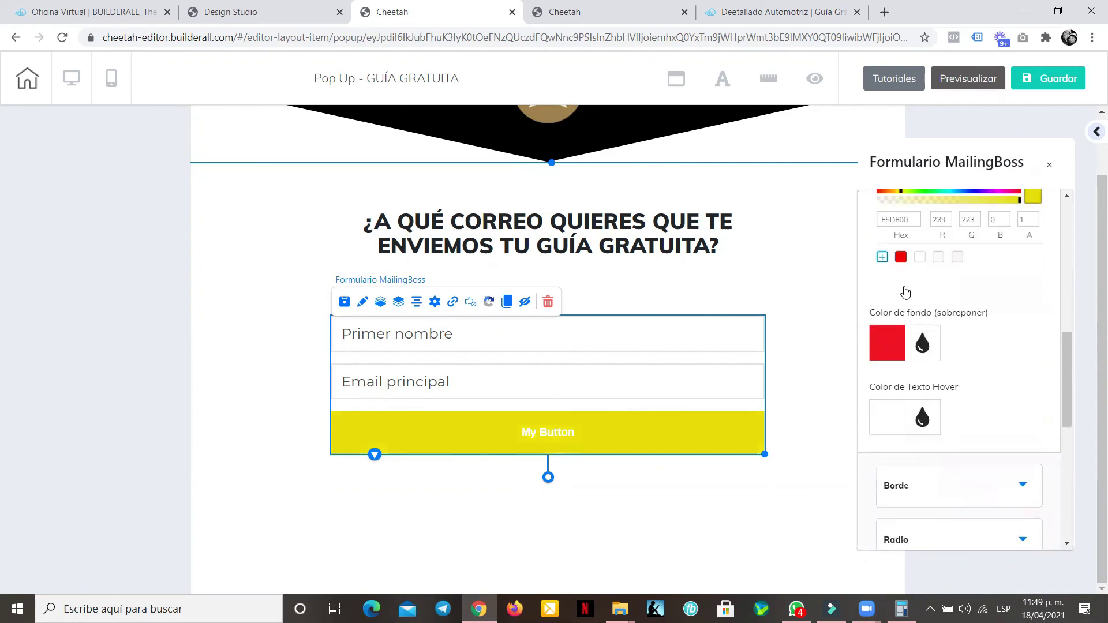
pyautogui.doubleClick(905, 222)
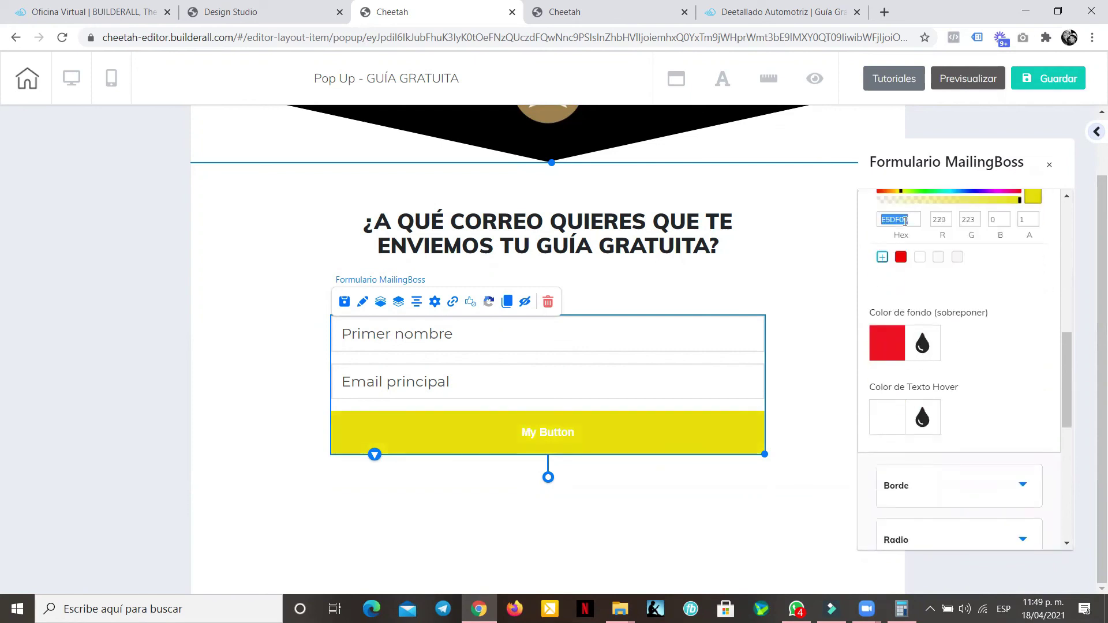
pyautogui.click(895, 347)
pyautogui.scroll(-3, 971, 425)
pyautogui.doubleClick(905, 387)
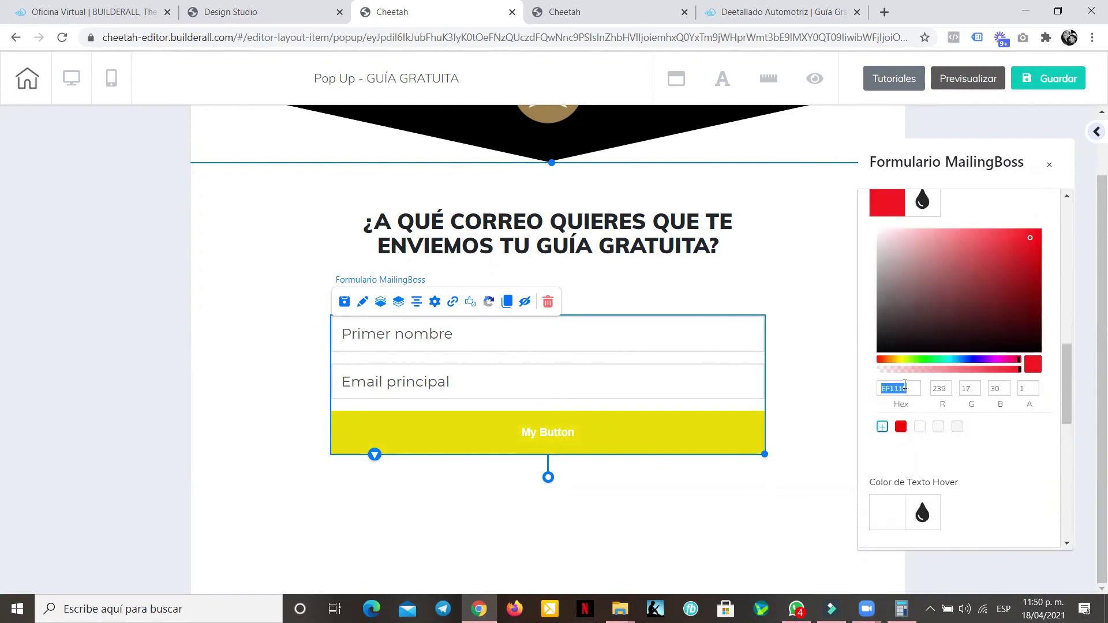
pyautogui.write('D4CE00')
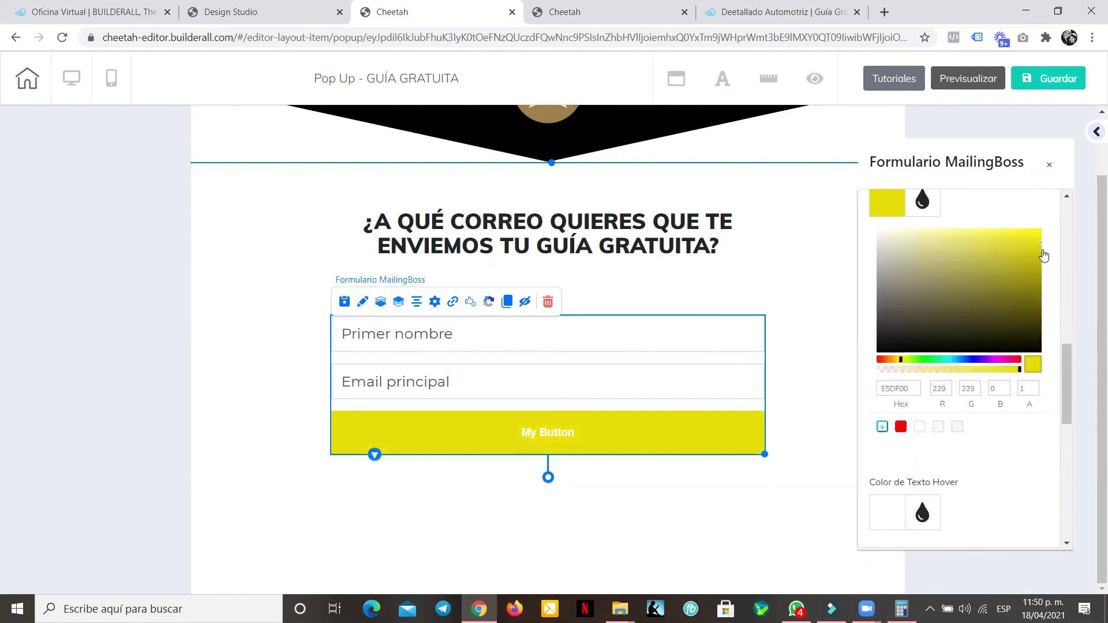
pyautogui.scroll(-3, 1024, 366)
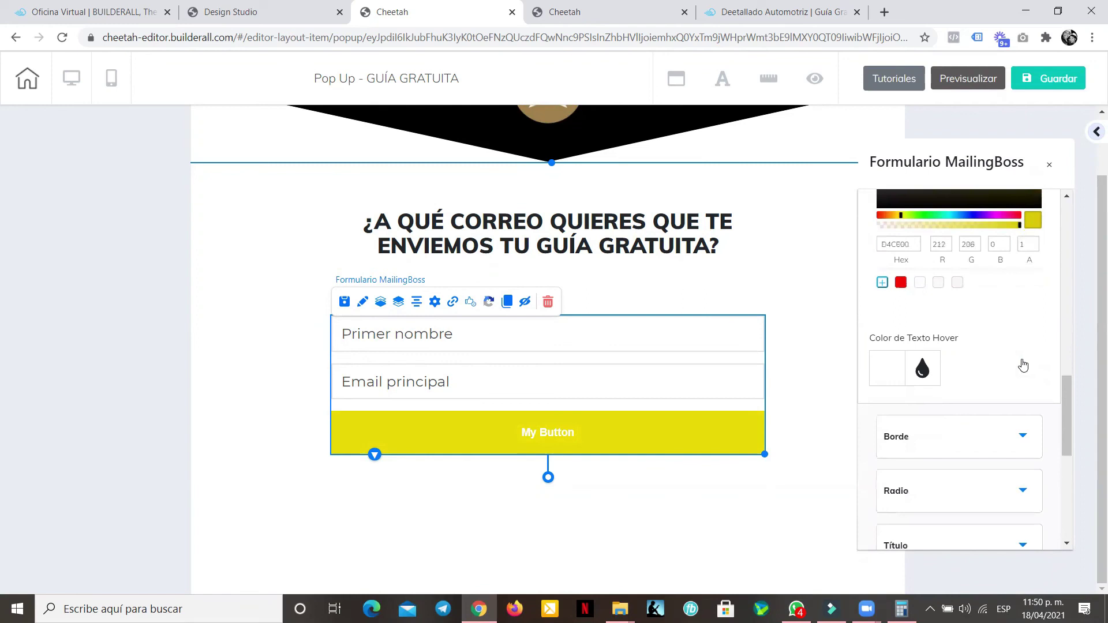
# - Change the form button's title text colour to black
pyautogui.click(883, 367)
pyautogui.scroll(-5, 981, 364)
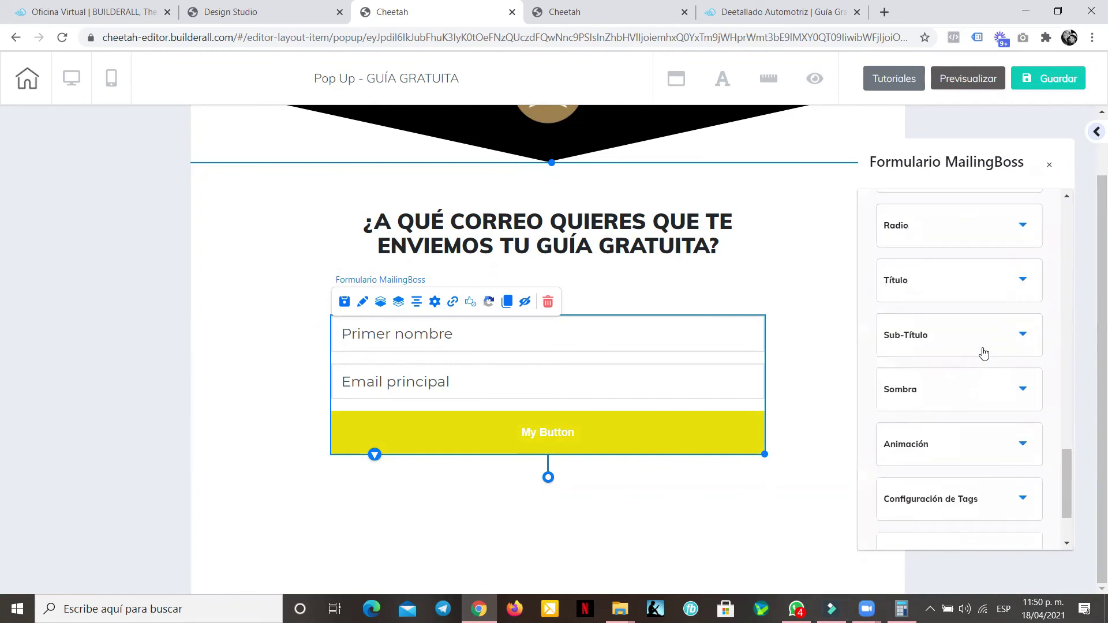
pyautogui.click(944, 272)
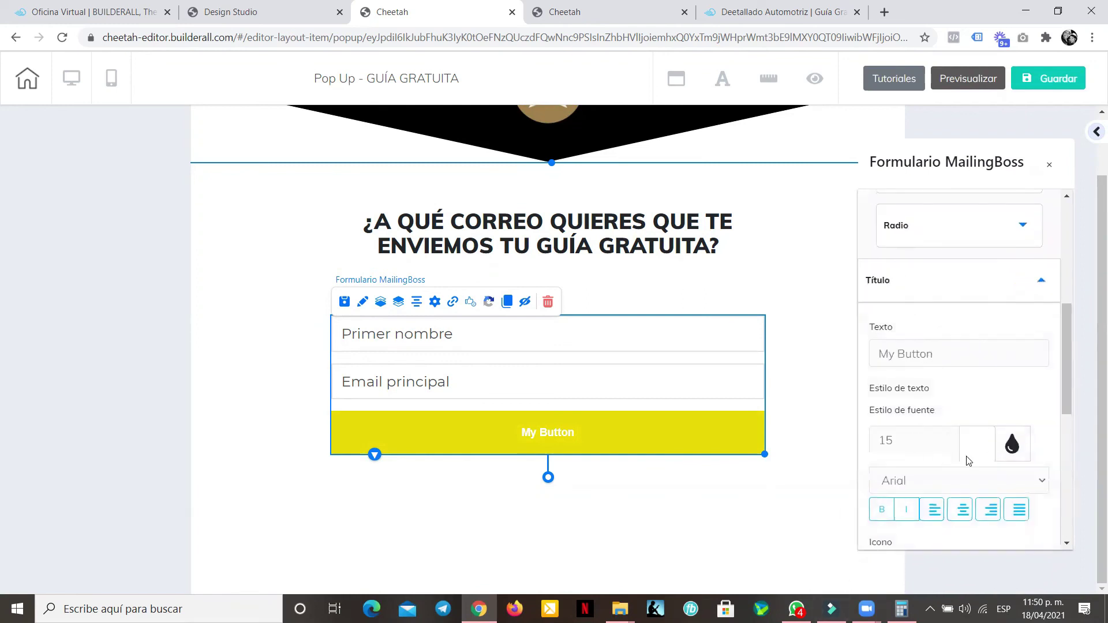
pyautogui.click(989, 449)
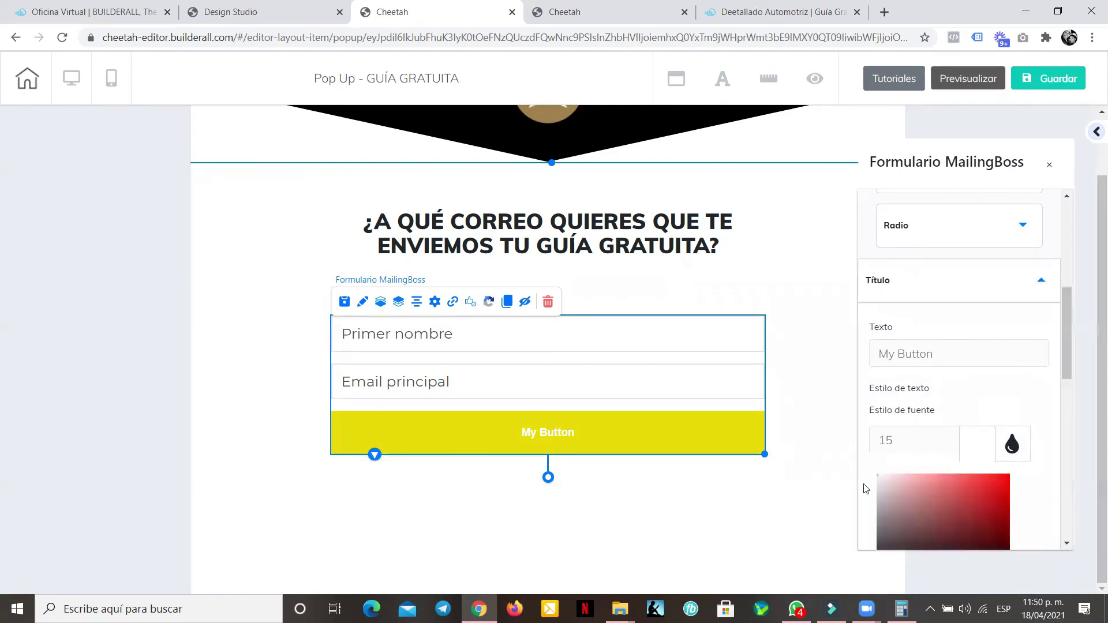
pyautogui.click(878, 547)
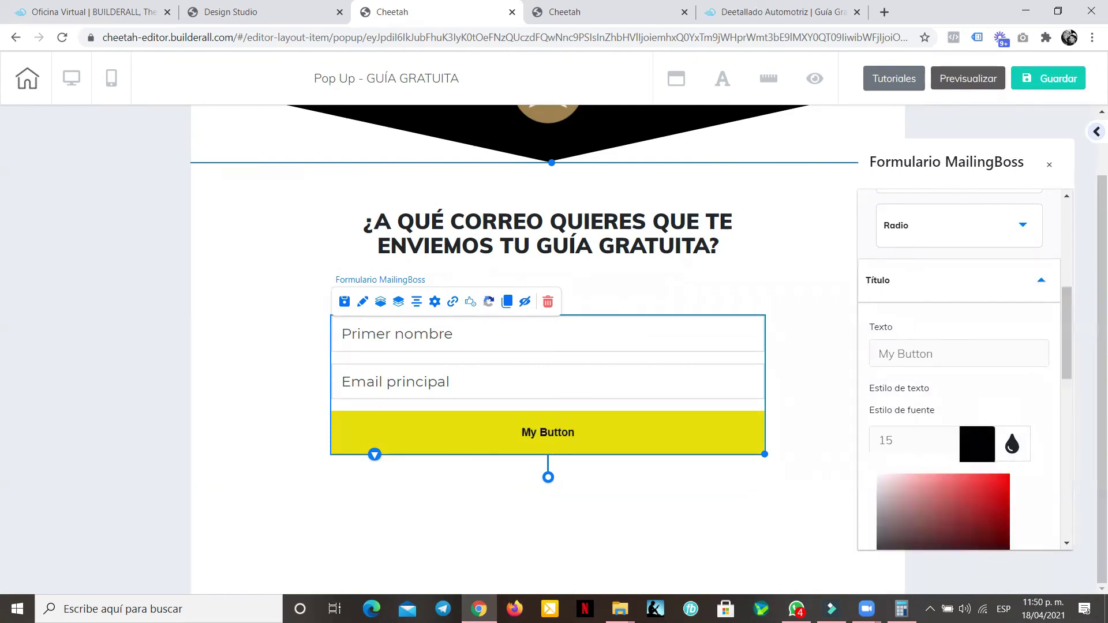
# - Replace the form button's text with "¡DESCARGAR MI GUÍA AHORA!"
pyautogui.click(889, 354)
pyautogui.hotkey('ctrl', 'a')
pyautogui.write('descargar')
pyautogui.hotkey('ctrl', 'a')
pyautogui.press('Tab')
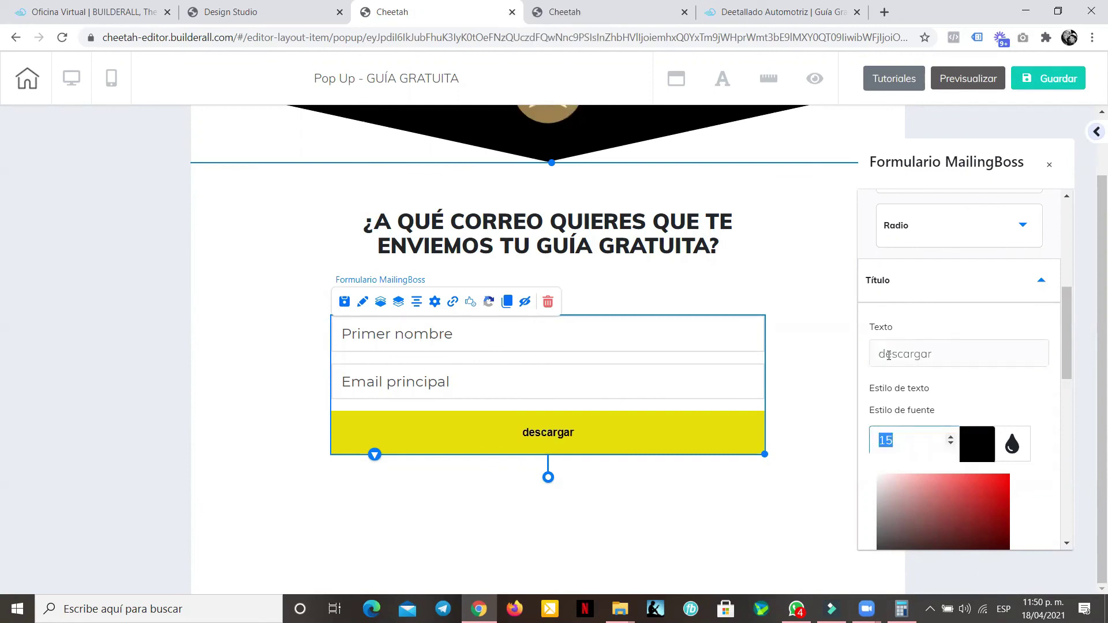
pyautogui.hotkey('shift', 'Tab')
pyautogui.press('capslock')
pyautogui.write('¡DESCARGAR M')
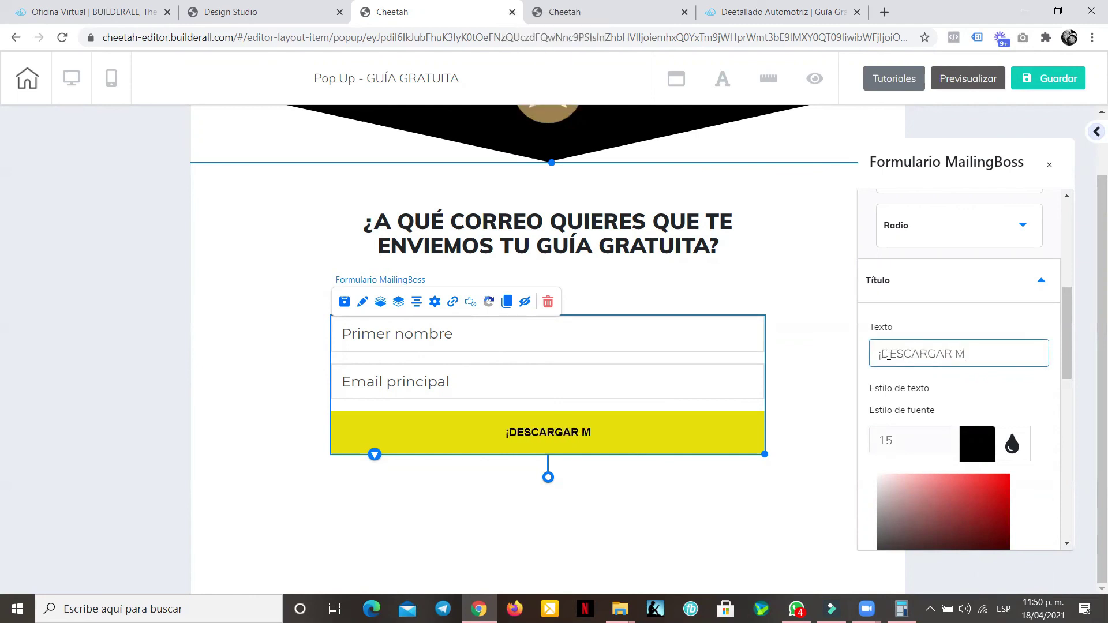
pyautogui.write('I GUÍA AHORA!')
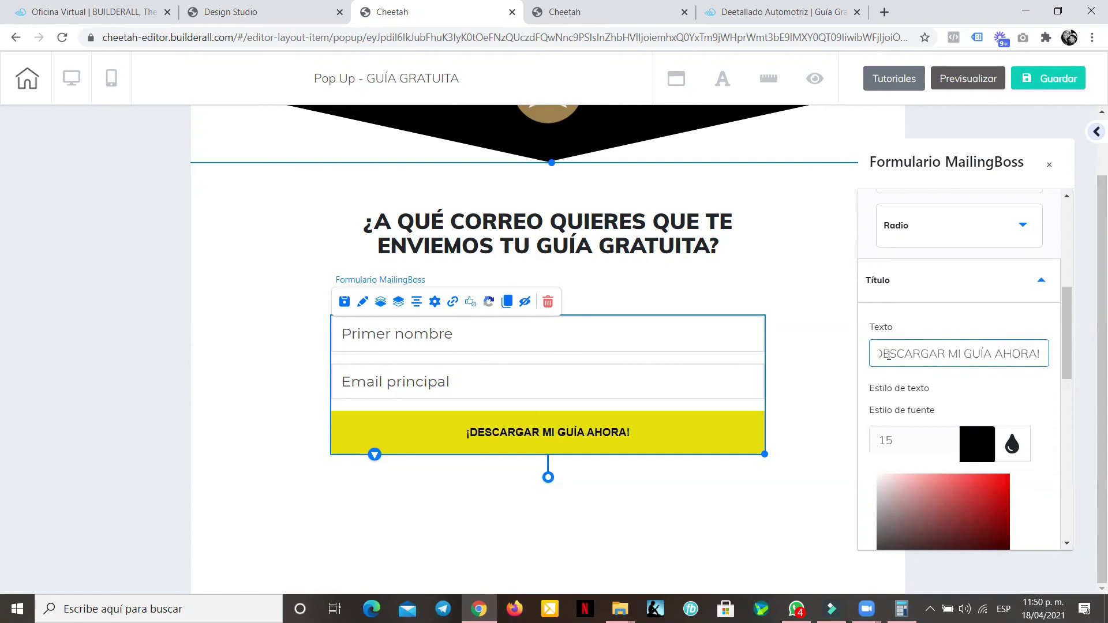
# - Set the form button's text to the Lato Black font at size 21 and leave the form settings
pyautogui.click(951, 437)
pyautogui.click(950, 437)
pyautogui.click(950, 437)
pyautogui.click(950, 437)
pyautogui.click(950, 437)
pyautogui.scroll(-5, 969, 399)
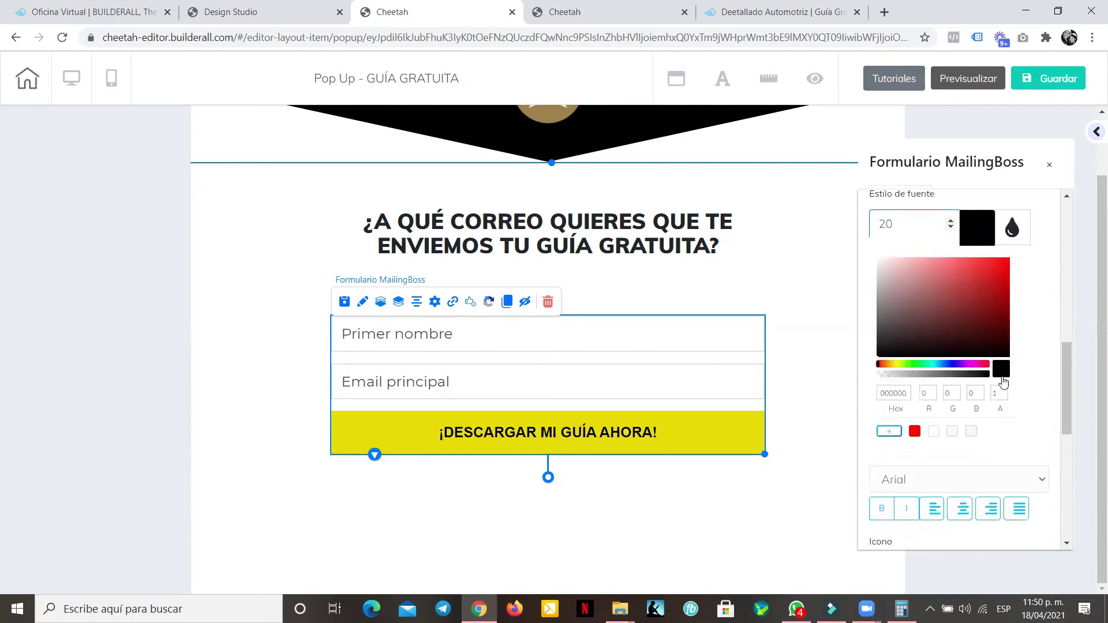
pyautogui.click(951, 414)
pyautogui.scroll(-1, 970, 324)
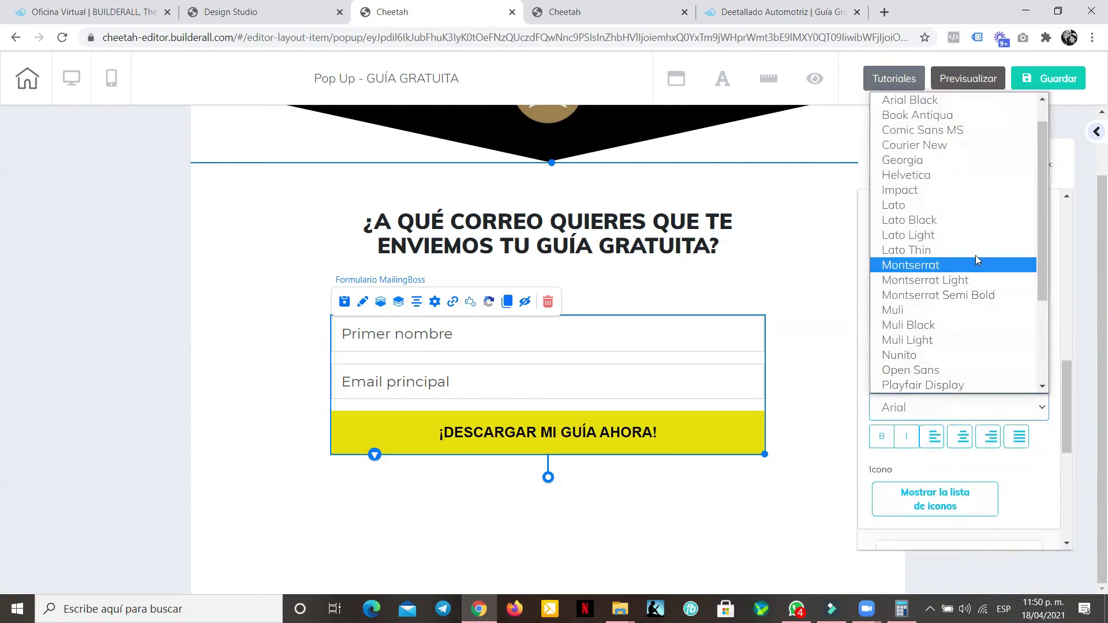
pyautogui.click(972, 230)
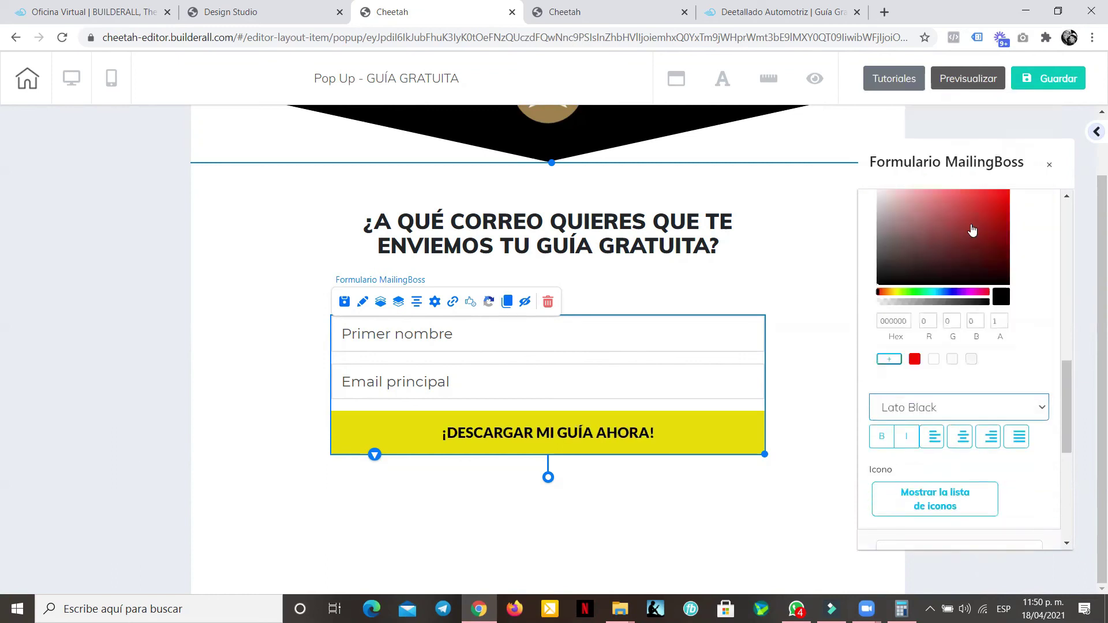
pyautogui.scroll(4, 1003, 322)
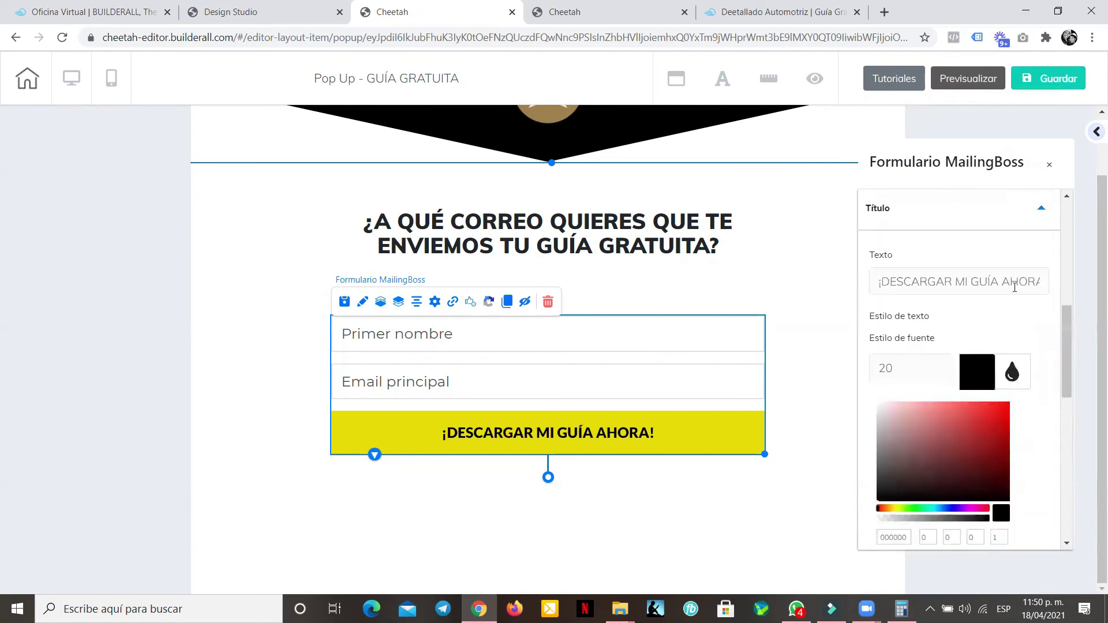
pyautogui.click(952, 366)
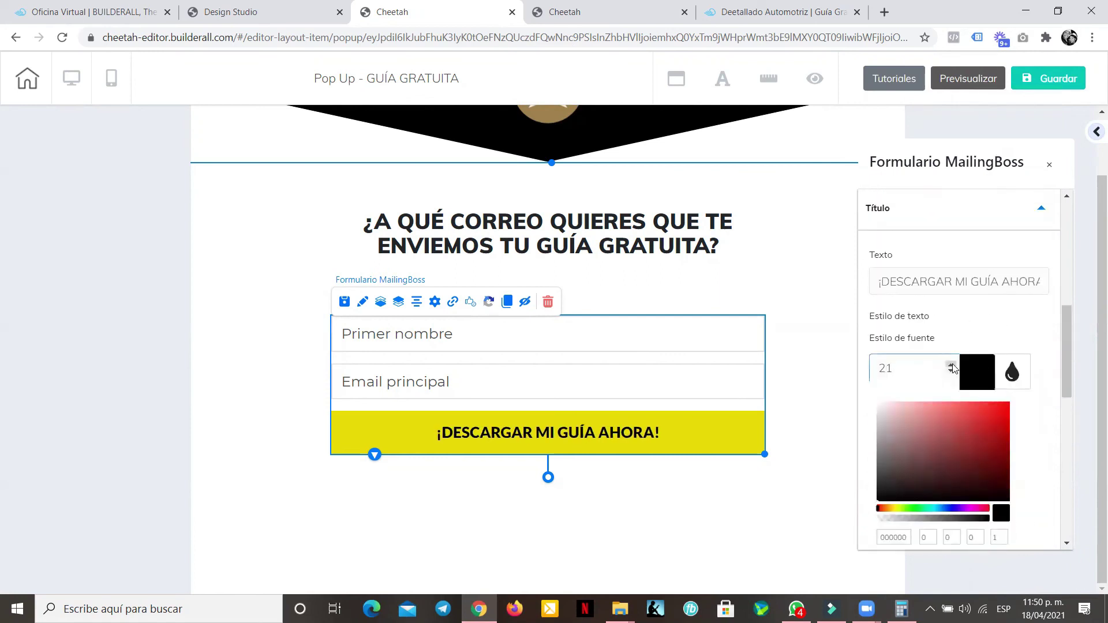
pyautogui.scroll(5, 951, 290)
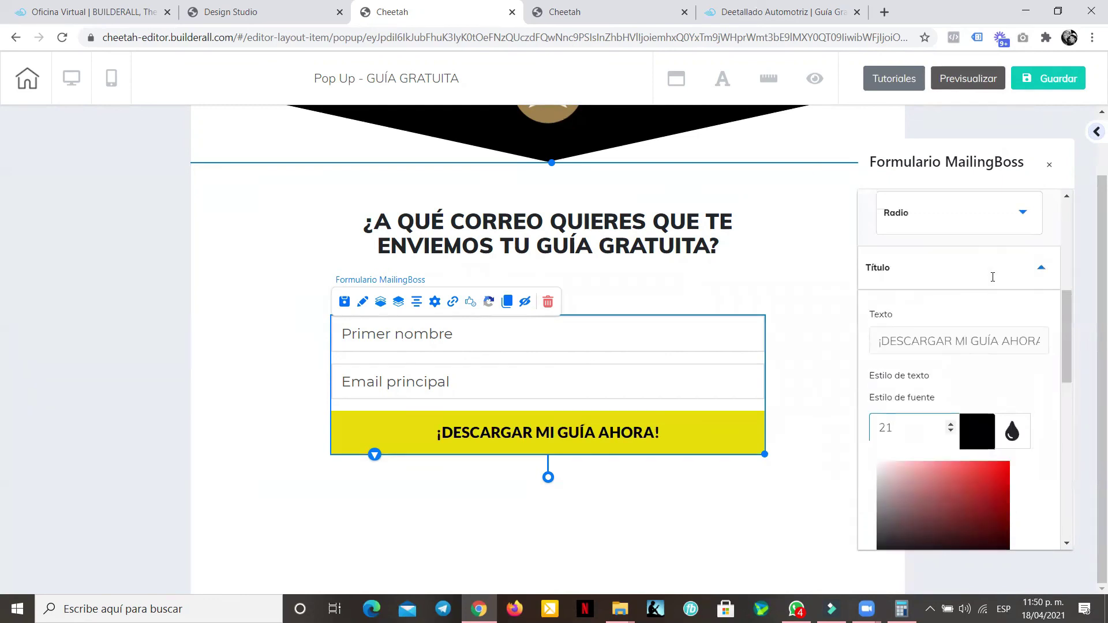
pyautogui.click(791, 357)
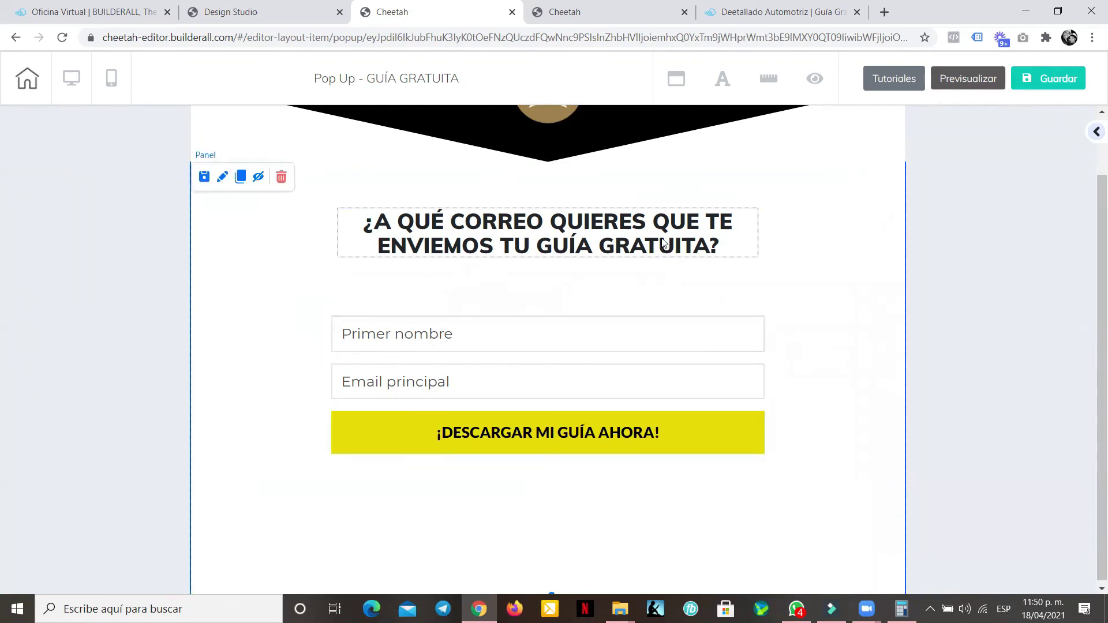
# - Move the heading down closer to the email form, shift the form slightly lower and centre it horizontally
pyautogui.click(636, 236)
pyautogui.moveTo(380, 259); pyautogui.dragTo(382, 294)
pyautogui.click(433, 484)
pyautogui.moveTo(375, 490); pyautogui.dragTo(374, 464)
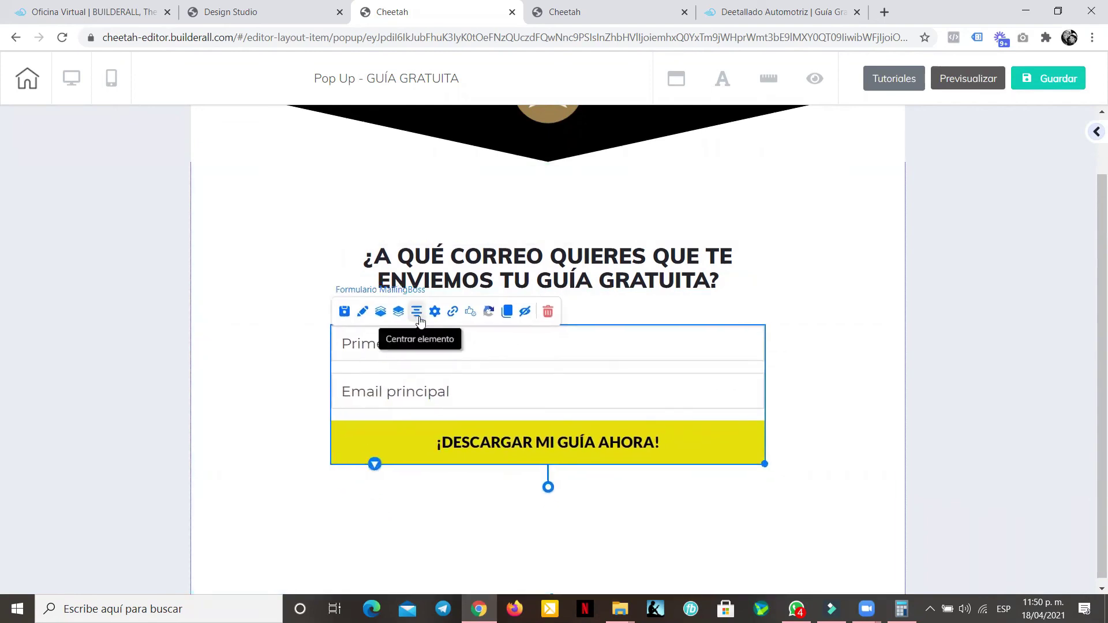
pyautogui.click(860, 397)
pyautogui.moveTo(637, 270); pyautogui.dragTo(639, 274)
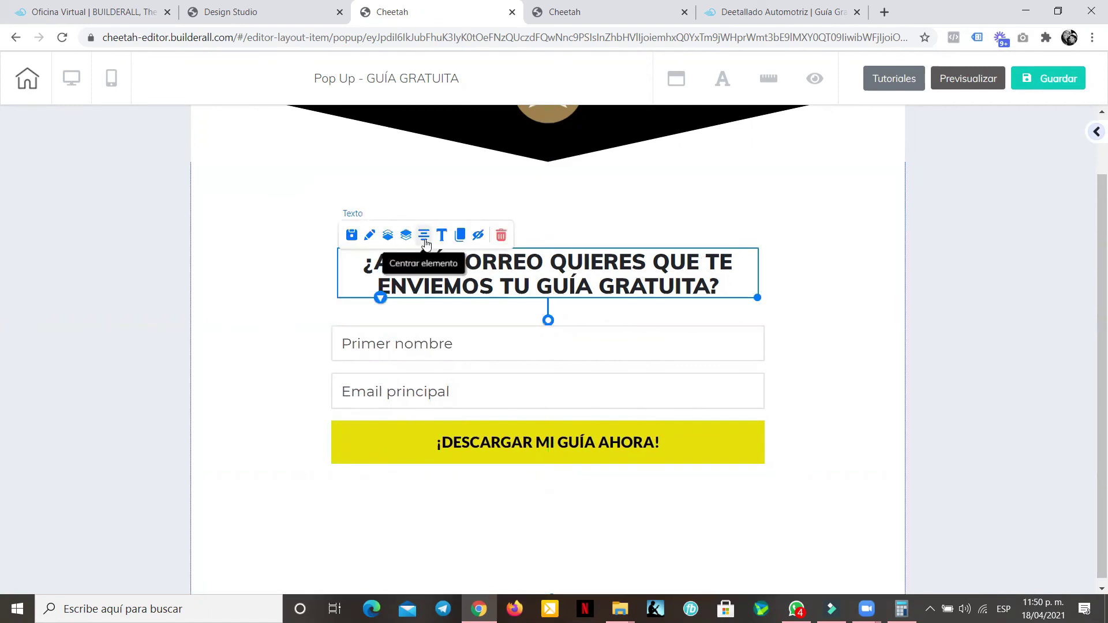
pyautogui.click(470, 358)
pyautogui.click(418, 314)
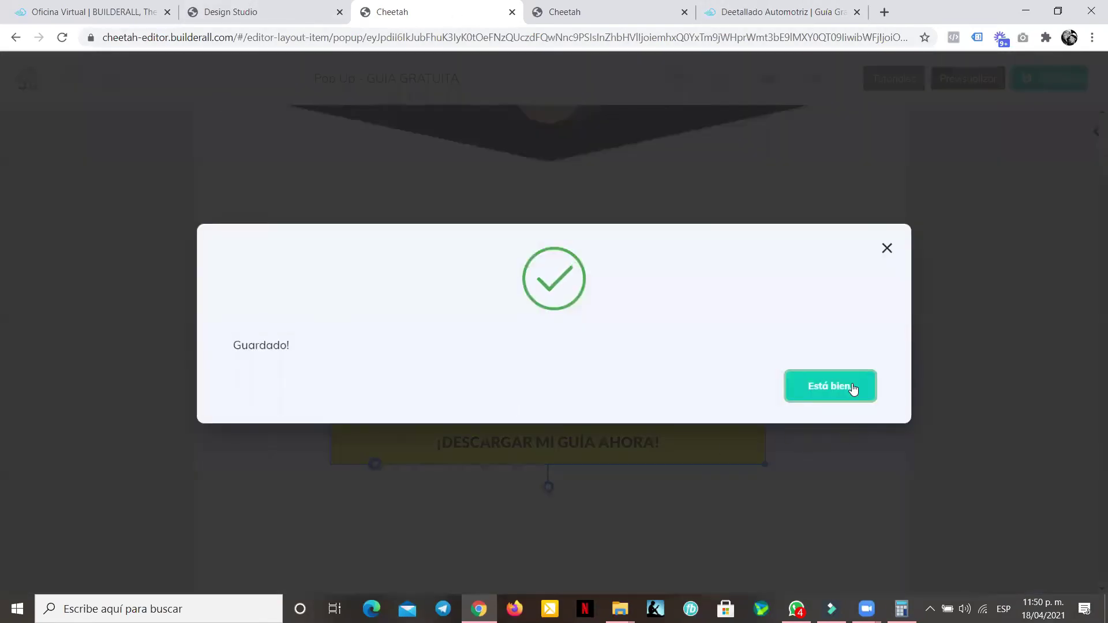
# - Save the pop-up and exit its editor
pyautogui.click(850, 386)
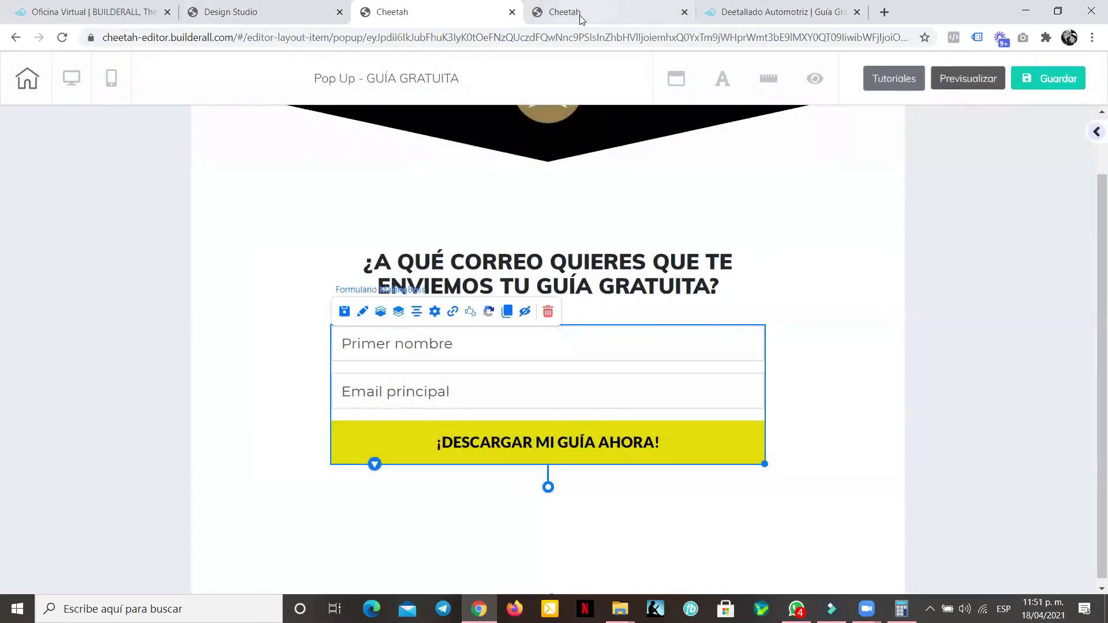
pyautogui.click(27, 81)
pyautogui.click(614, 346)
# - In the landing page editor, link the "¡DESCARGAR MI GUÍA GRATUITA!" button to the GUÍA GRATUITA pop-up and save the page
pyautogui.click(615, 10)
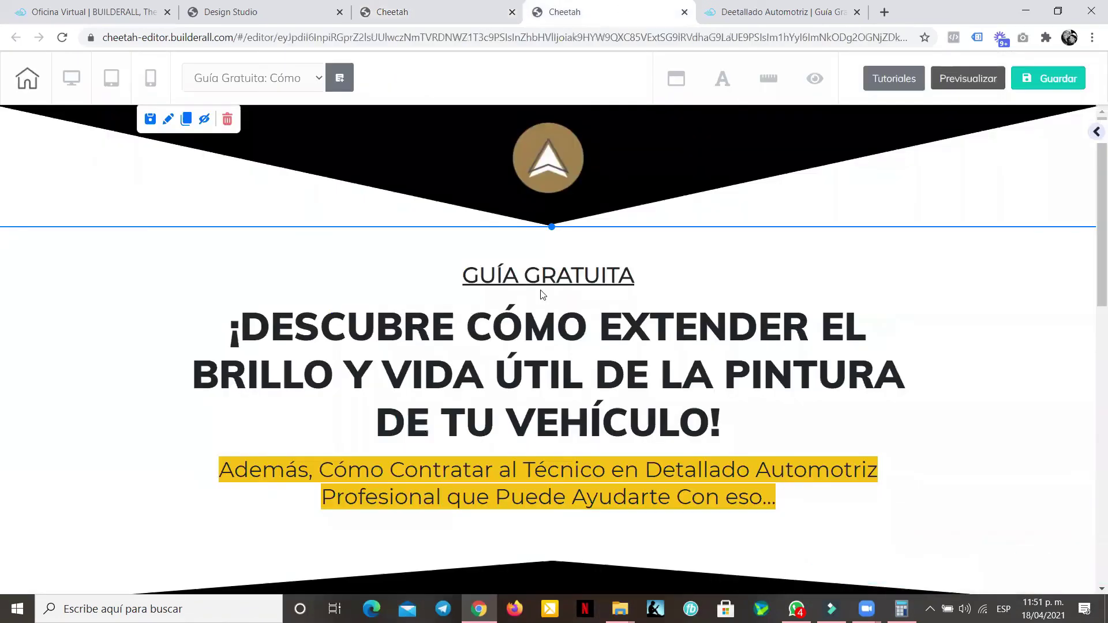
pyautogui.scroll(-10, 638, 319)
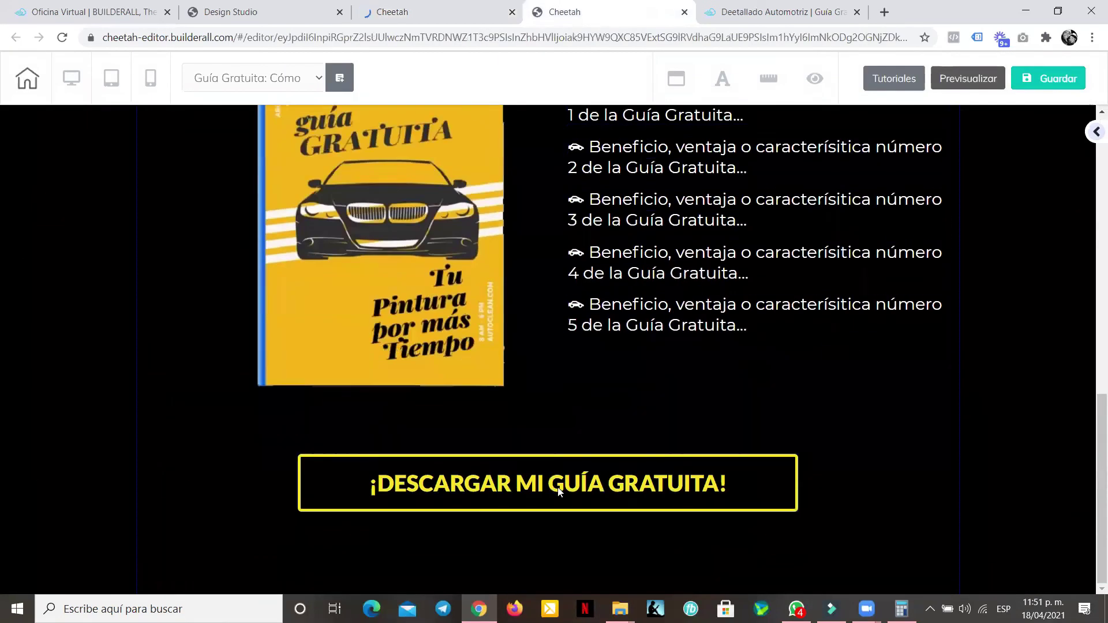
pyautogui.click(422, 493)
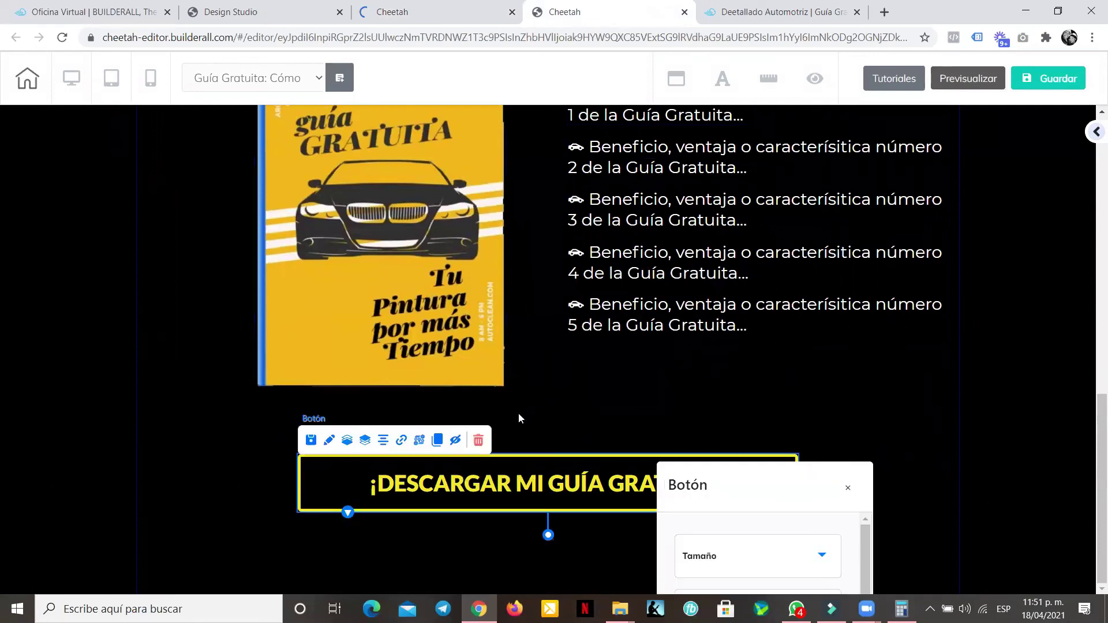
pyautogui.click(404, 439)
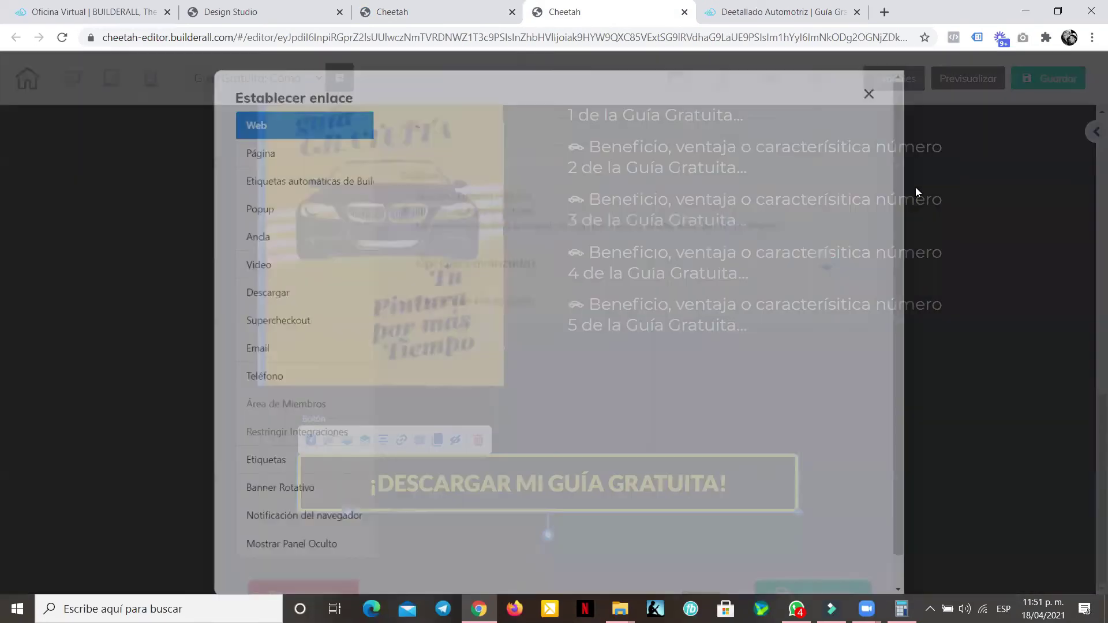
pyautogui.click(261, 199)
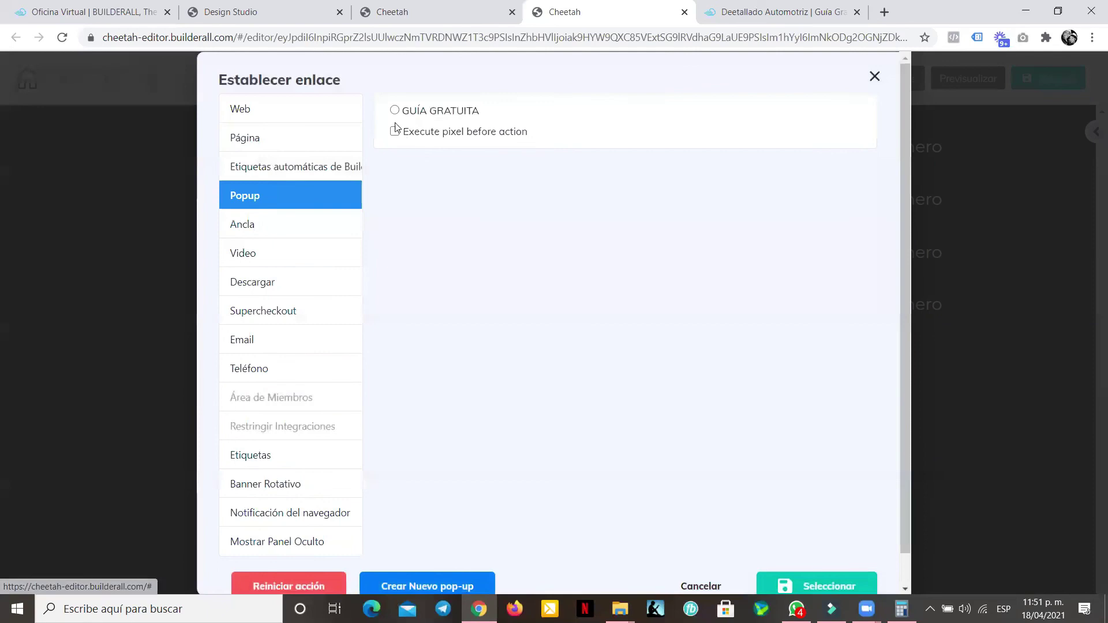
pyautogui.scroll(-1, 788, 359)
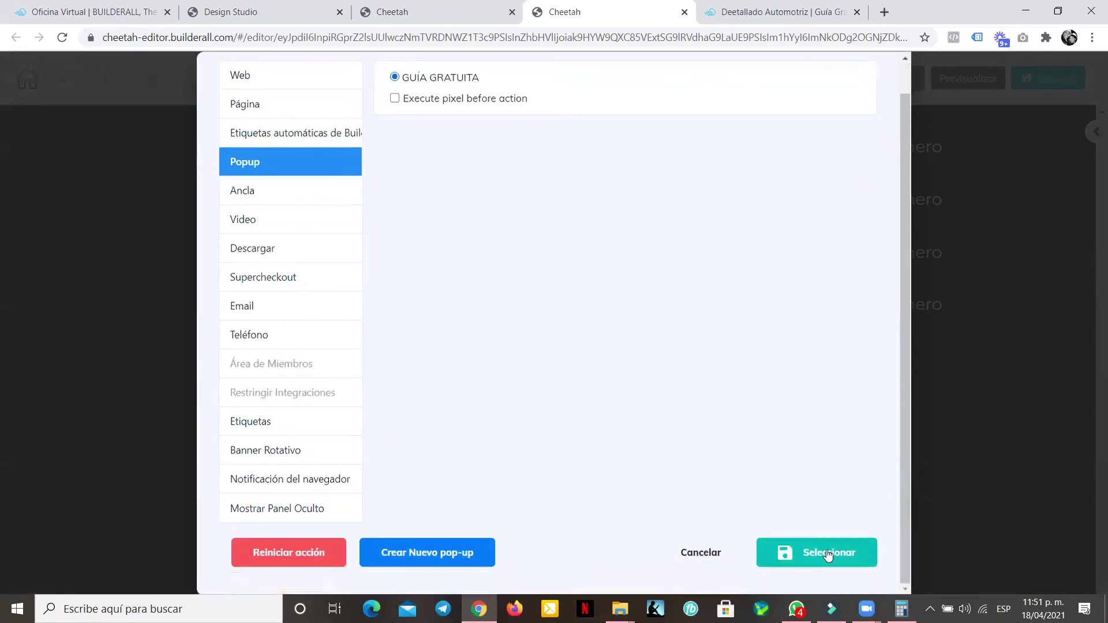
pyautogui.click(828, 553)
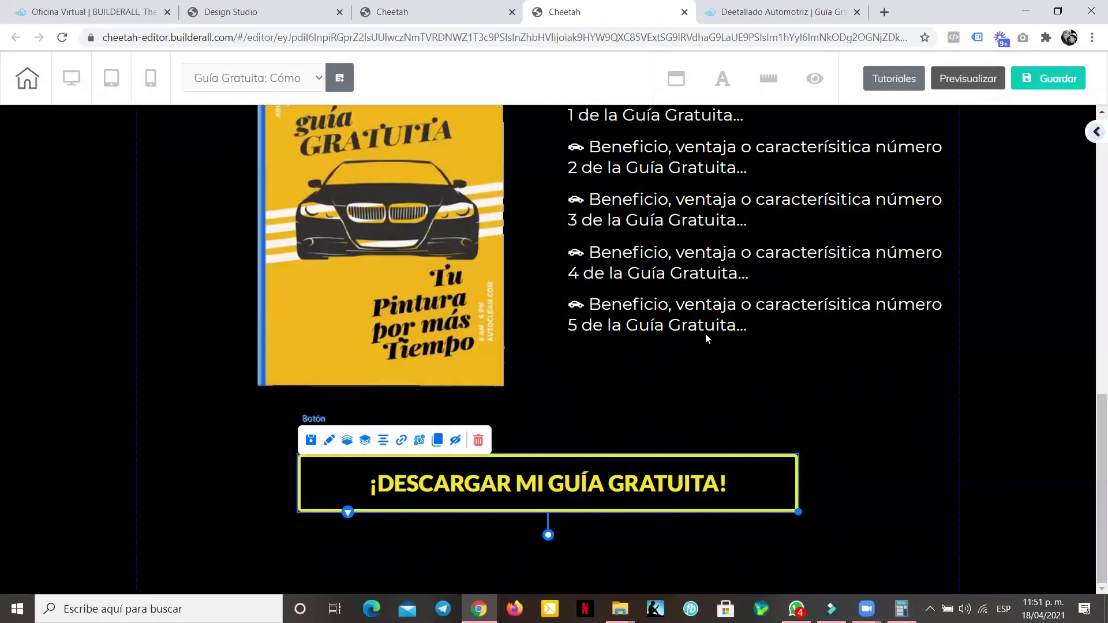
pyautogui.click(1054, 79)
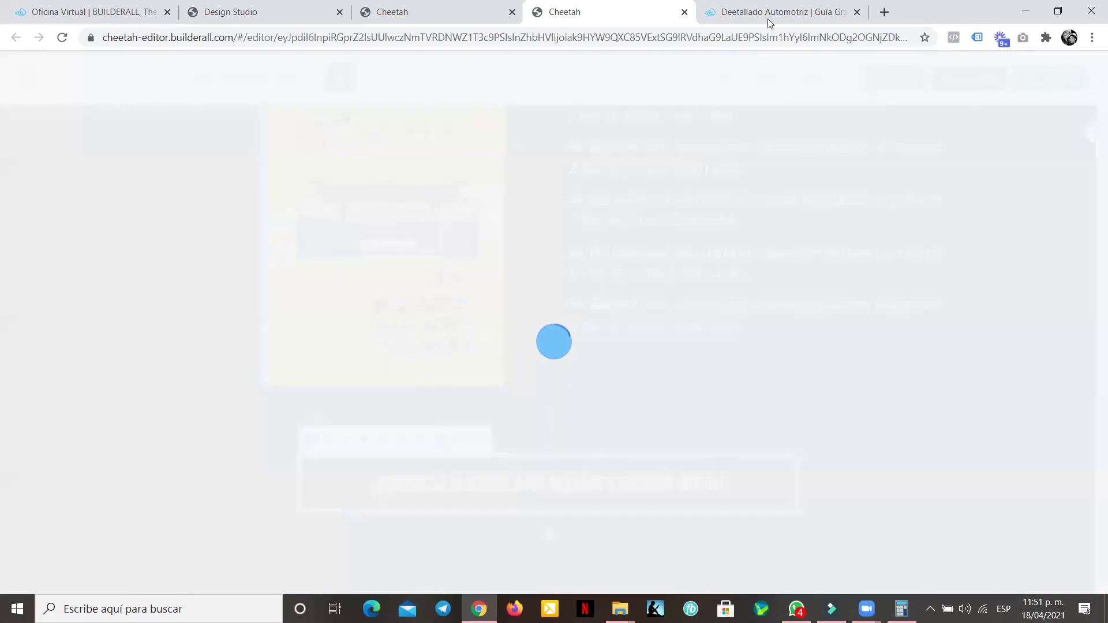